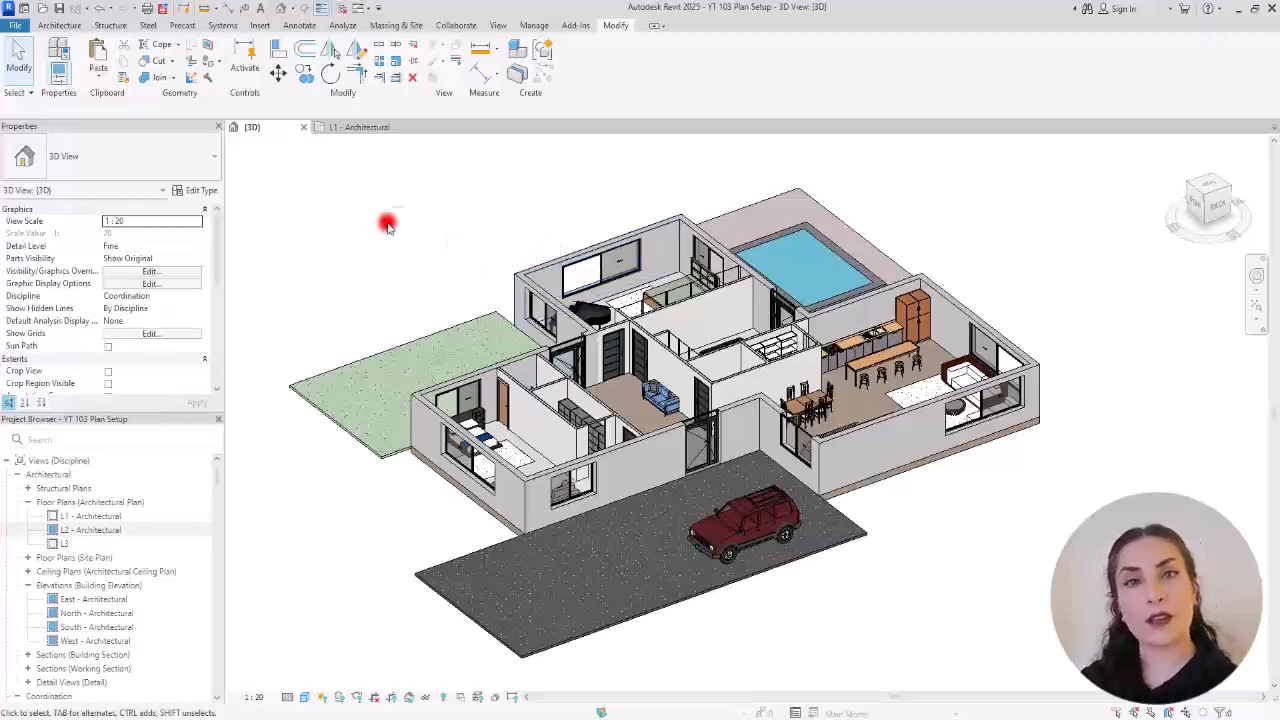
Step: Open the L1 - Architectural floor plan
click(385, 129)
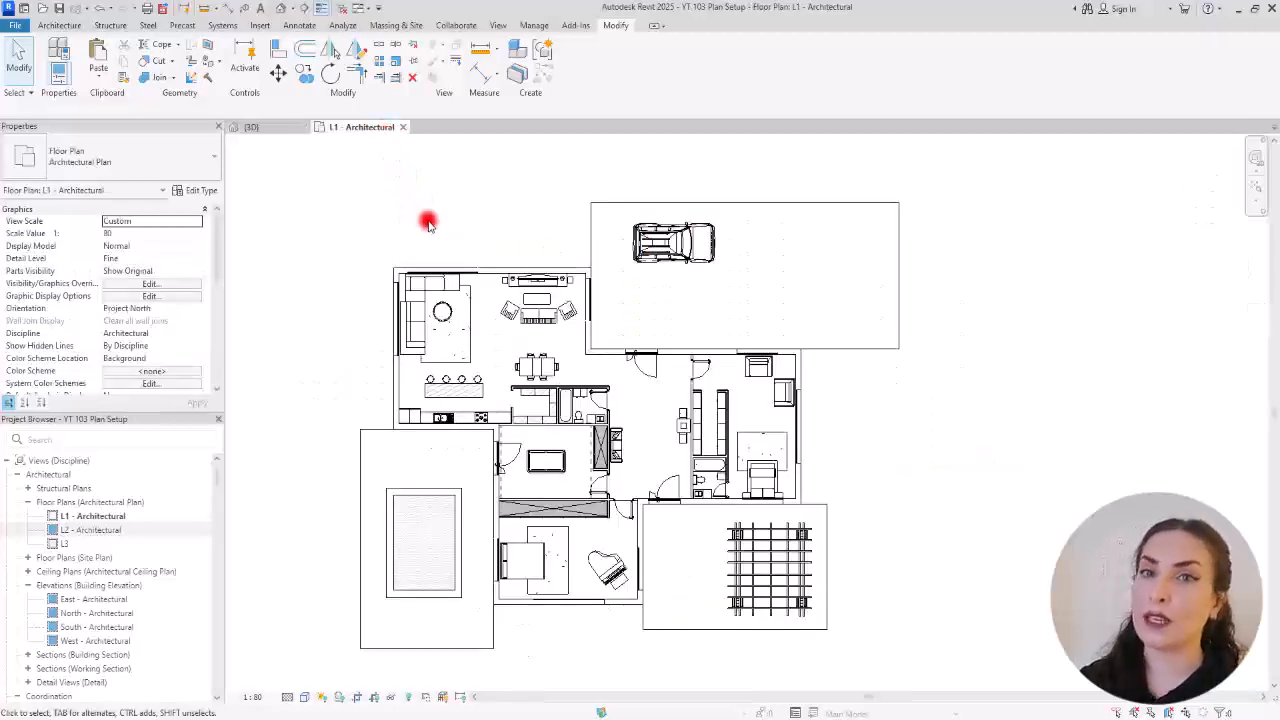
middle_drag(428, 217, 523, 206)
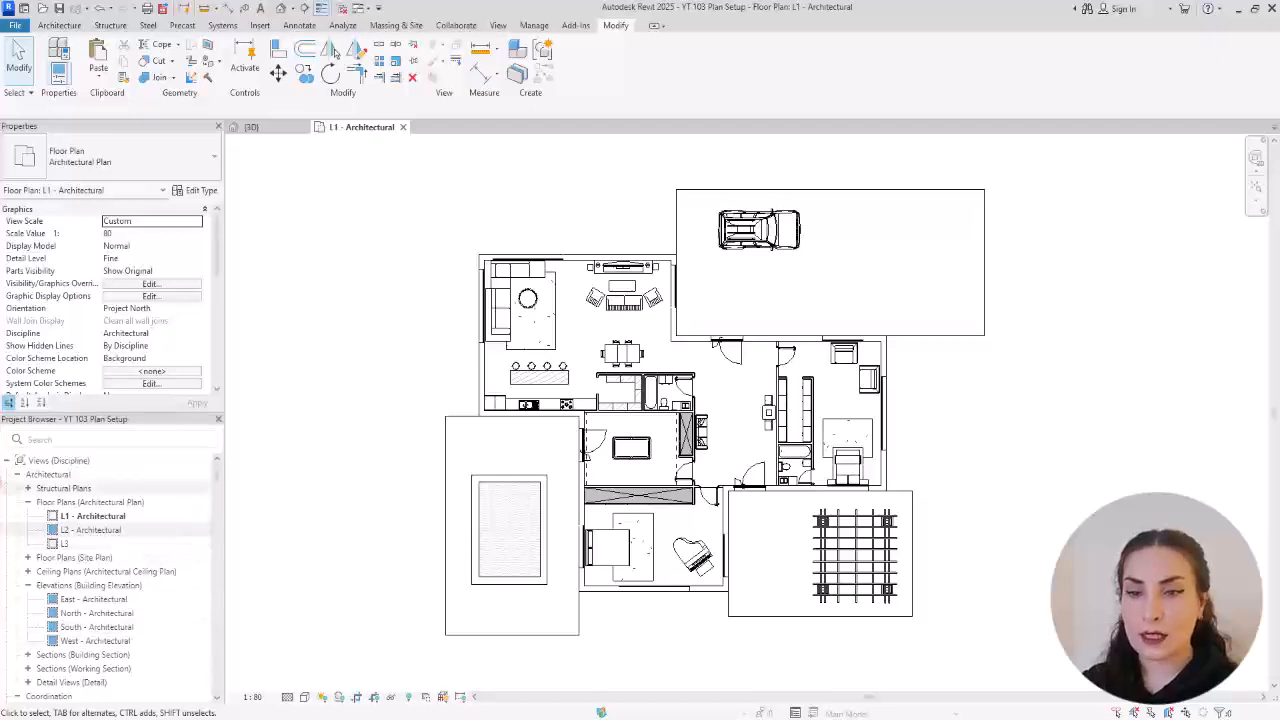
Step: Create a new sheet that uses the Sheet A title block
drag(217, 478, 217, 506)
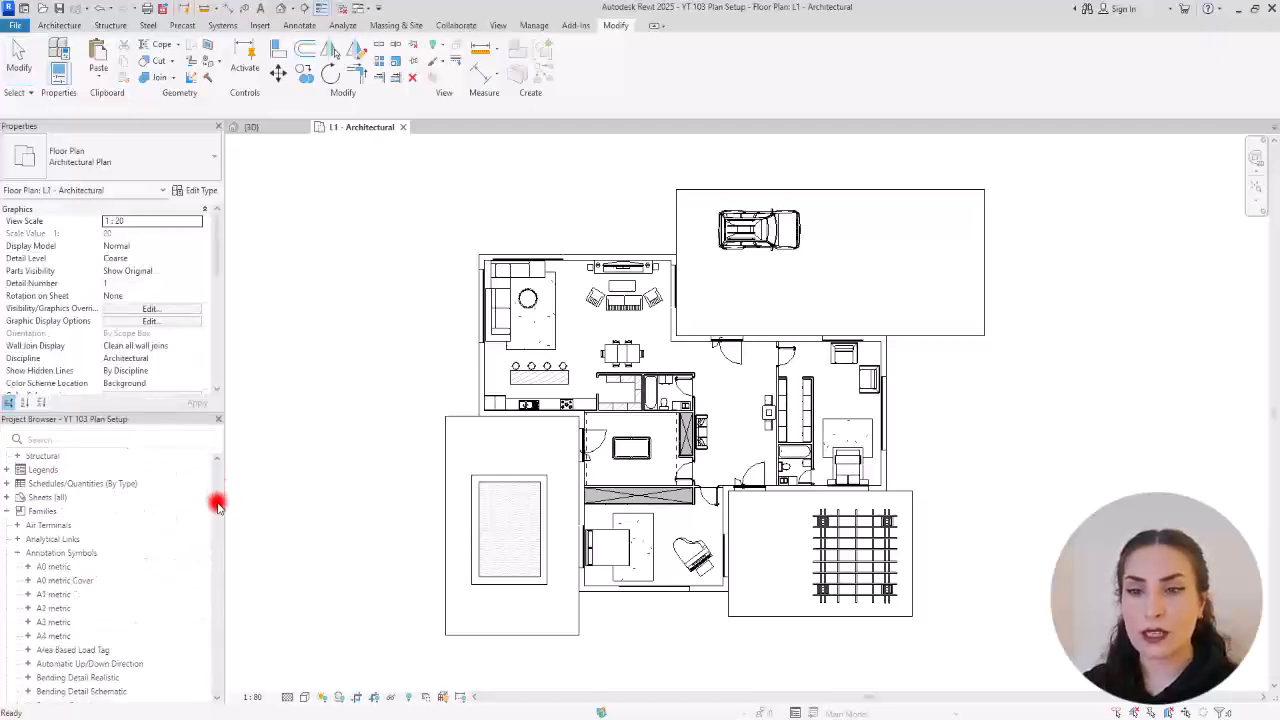
click(46, 497)
right_click(46, 497)
click(82, 506)
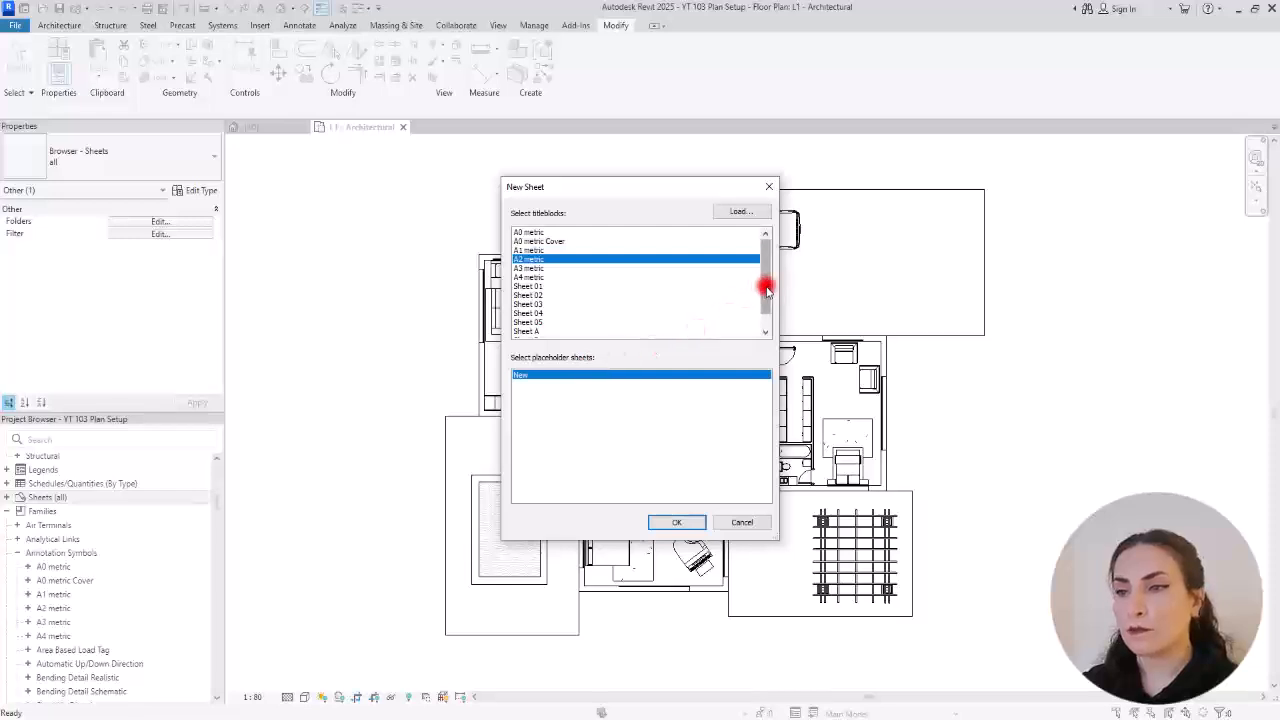
drag(760, 277, 766, 314)
click(676, 522)
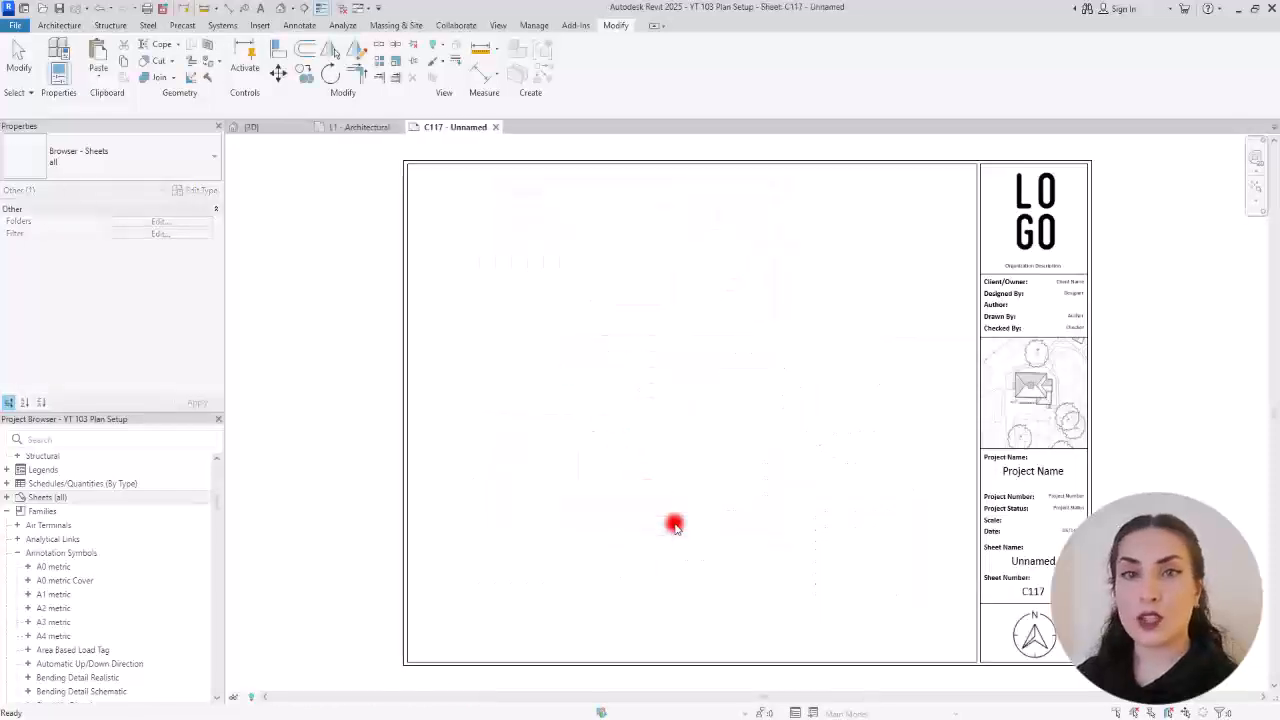
scroll(740, 460, down, 2)
scroll(777, 469, up, 1)
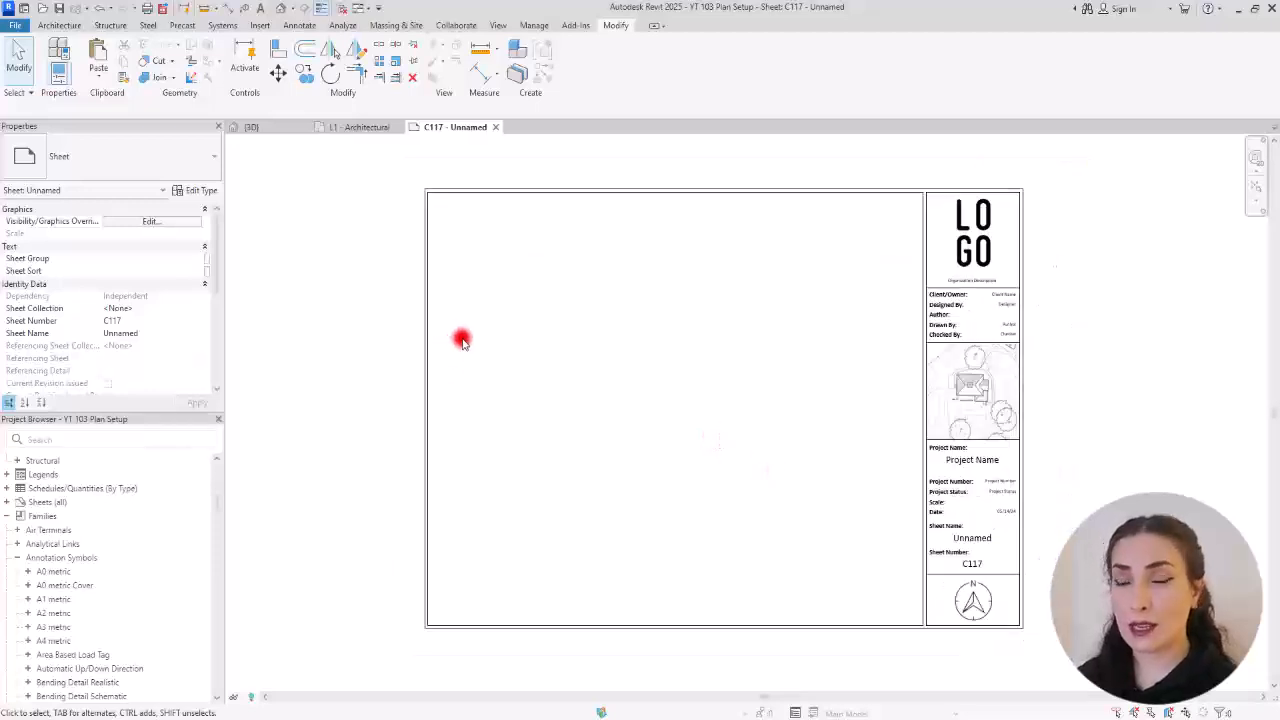
Step: Open the sheet's title block family for editing and dimension the overall width of its frame
click(428, 255)
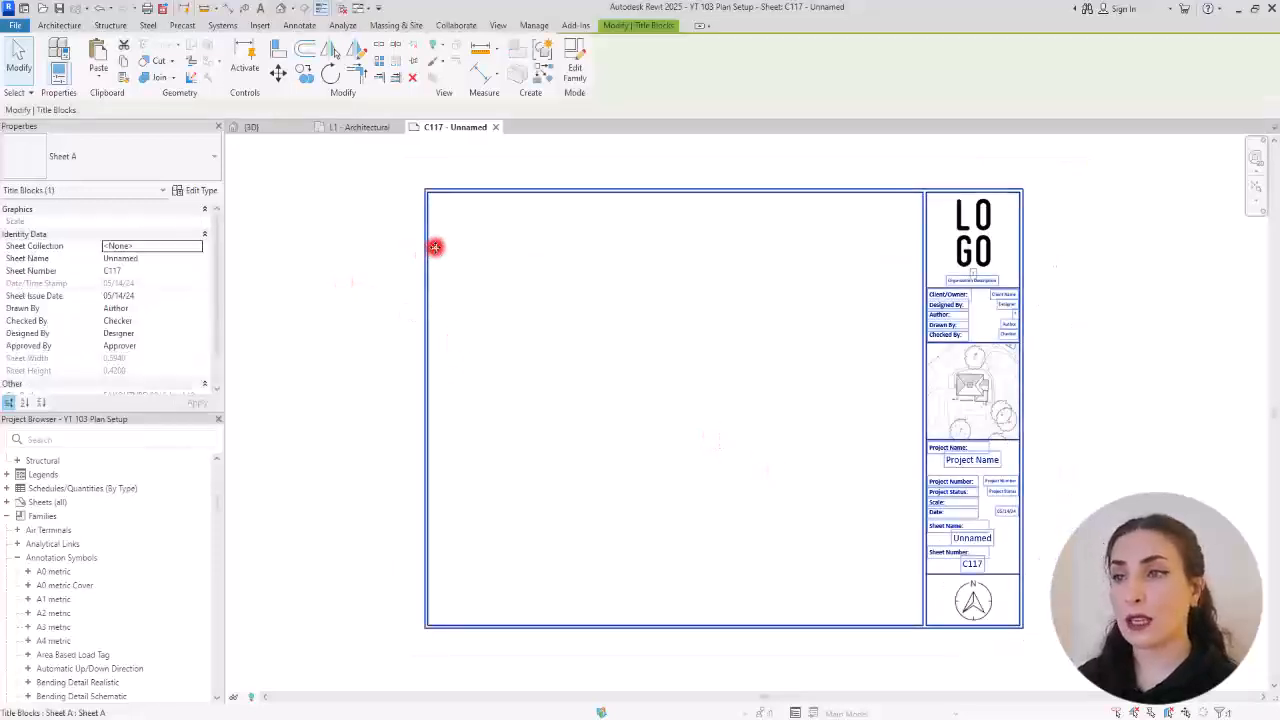
click(573, 68)
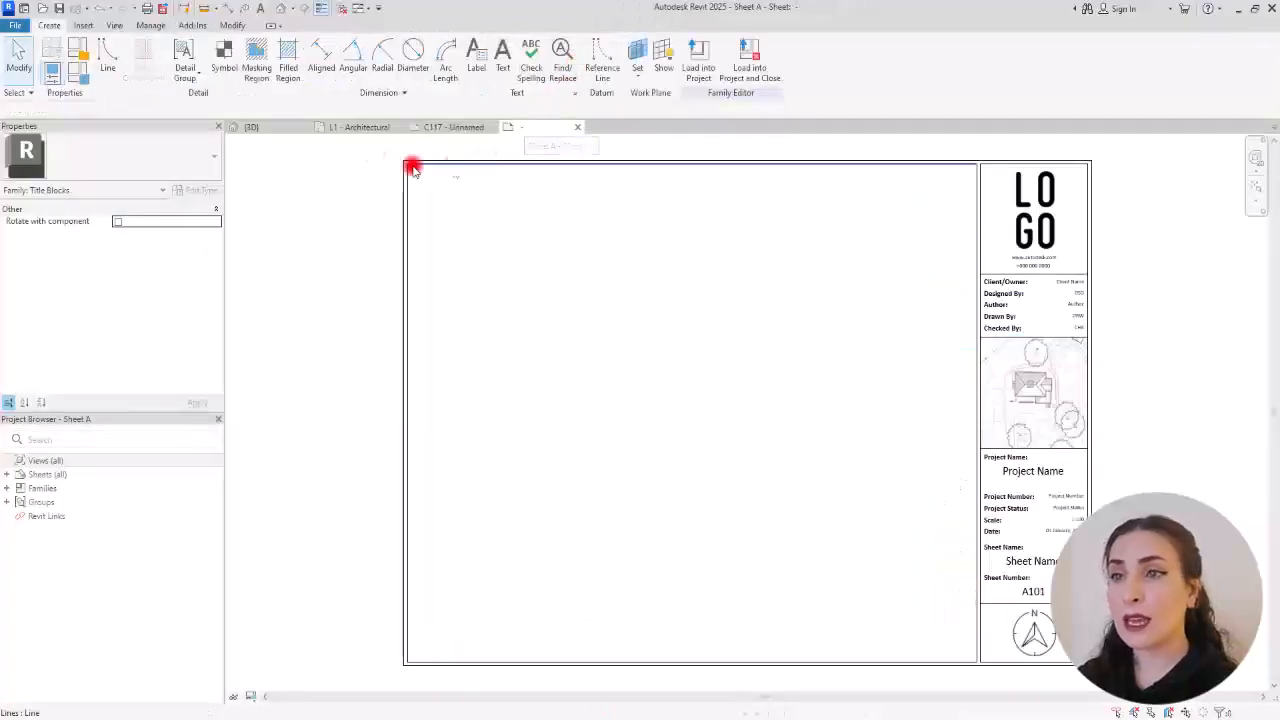
click(337, 61)
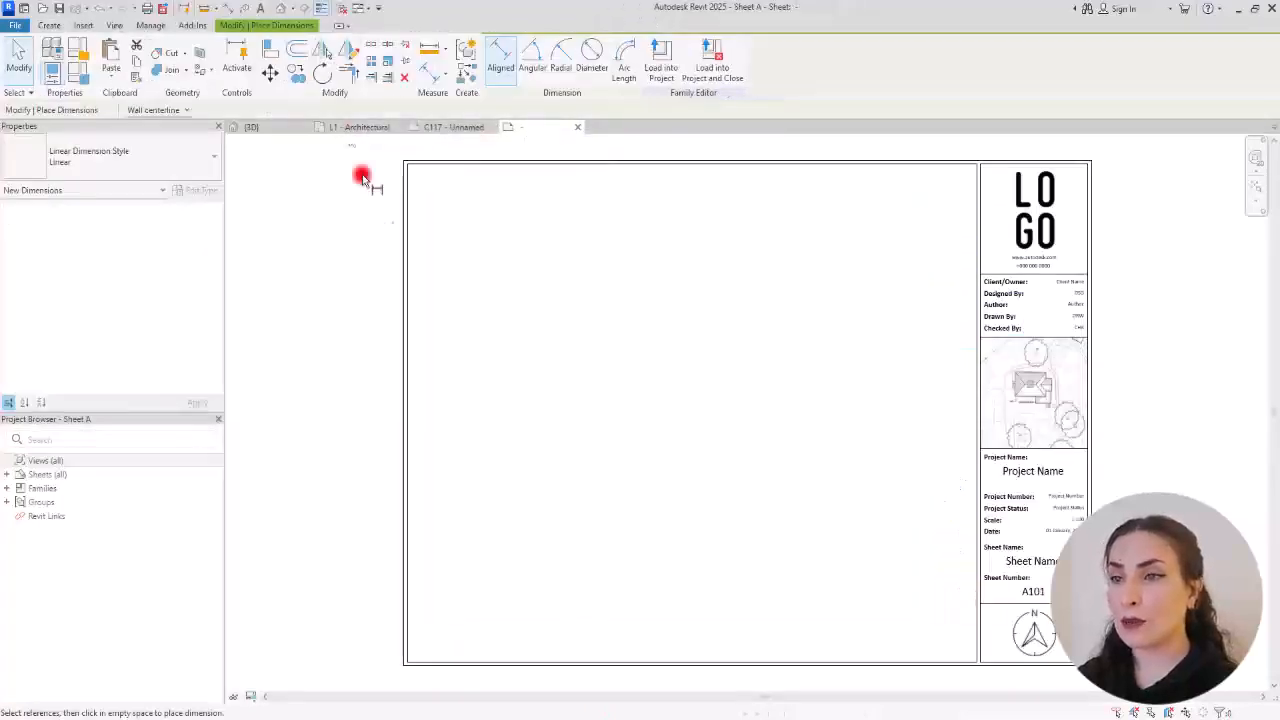
click(400, 211)
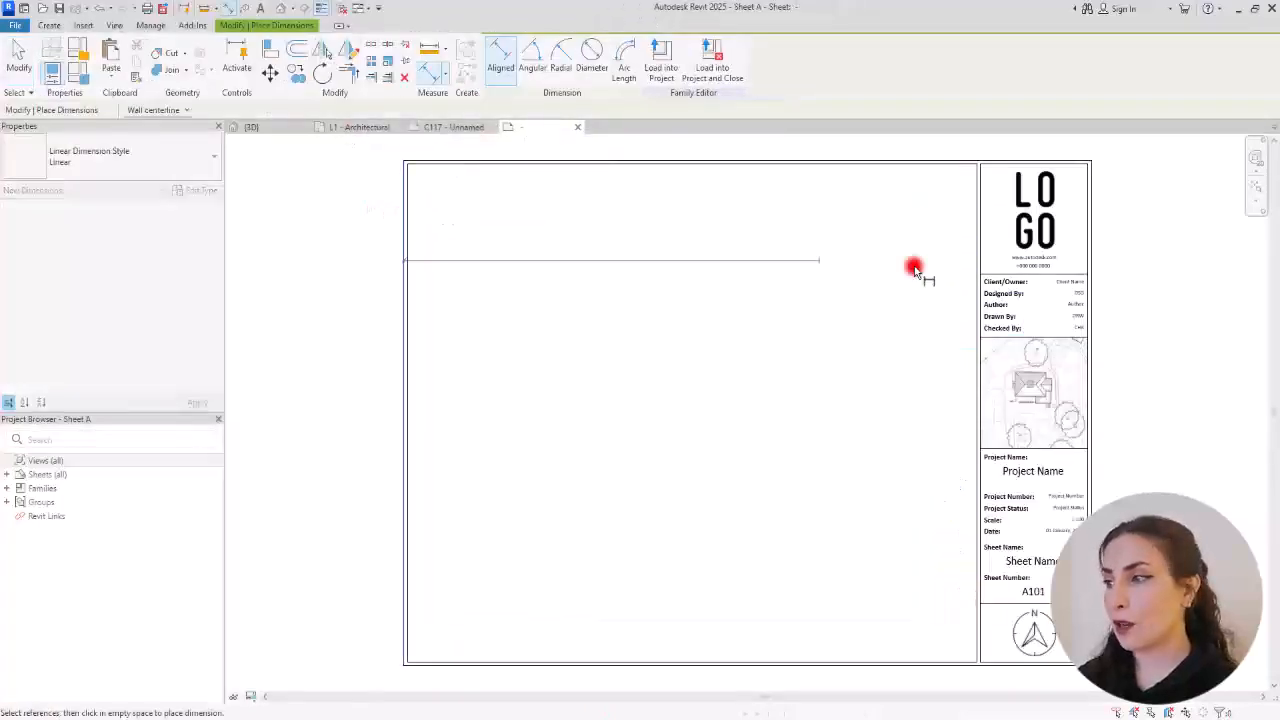
click(1091, 252)
click(1132, 162)
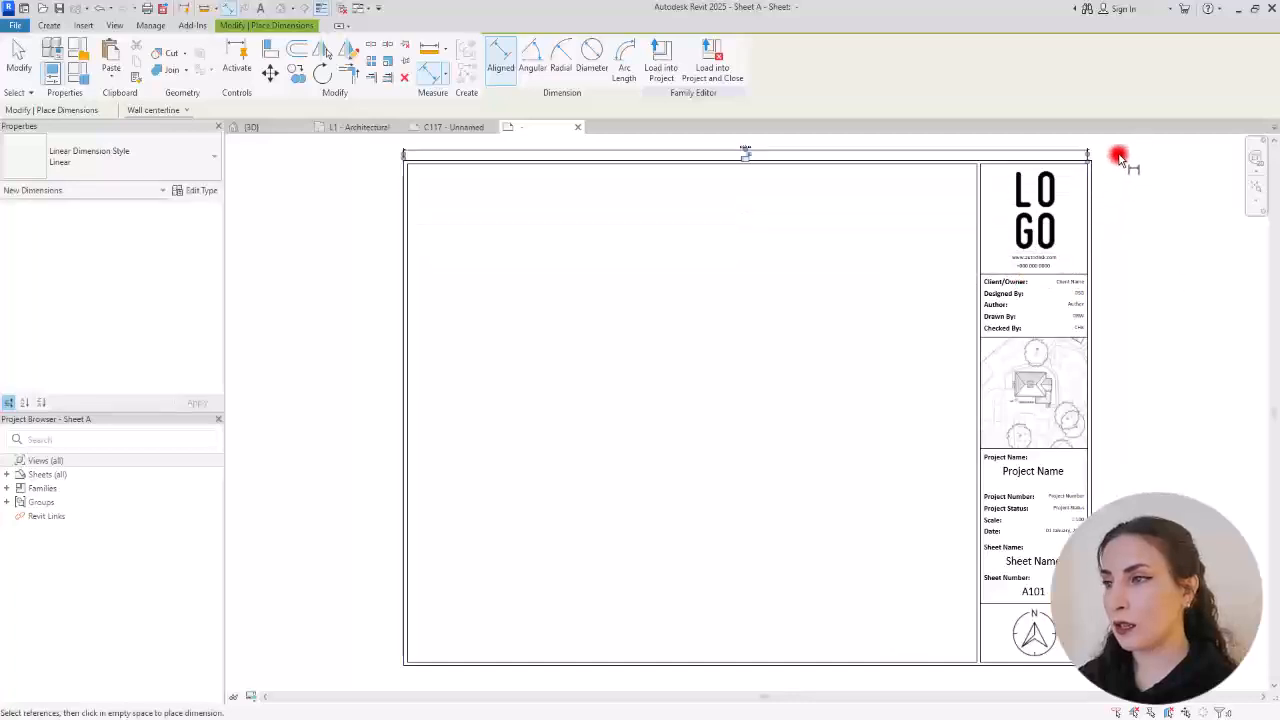
scroll(762, 137, up, 5)
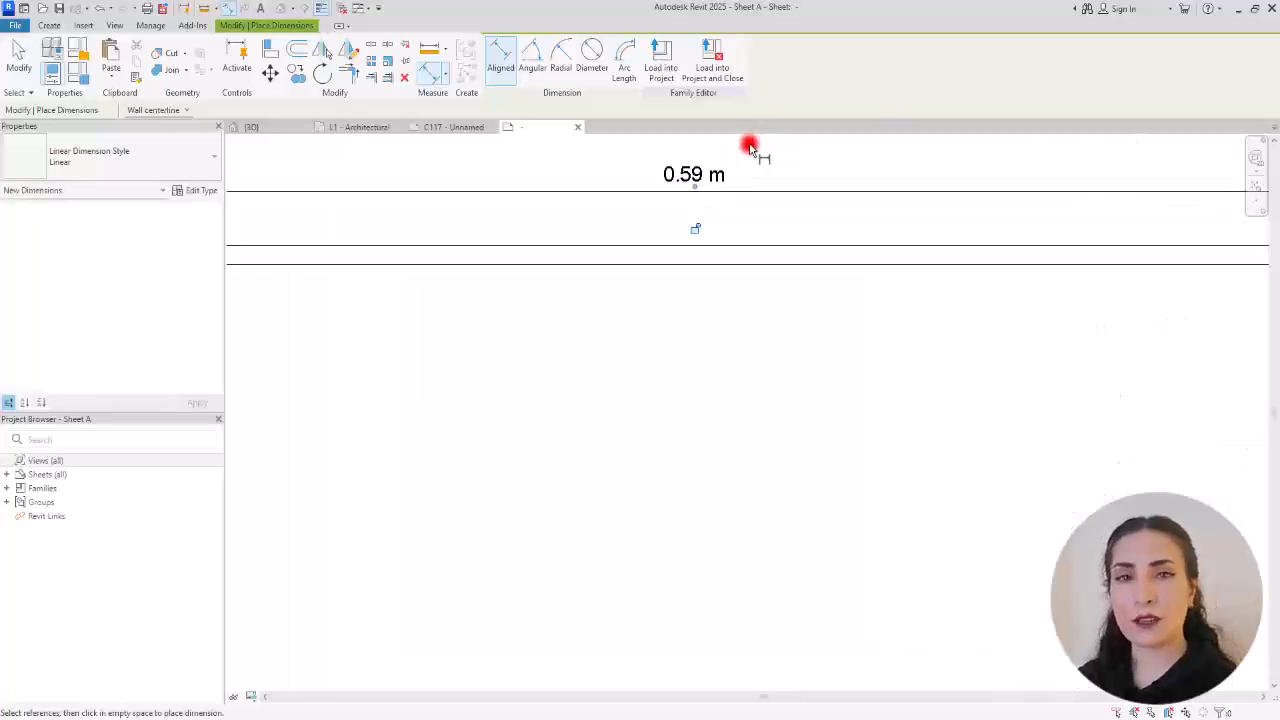
key(Escape)
key(Escape)
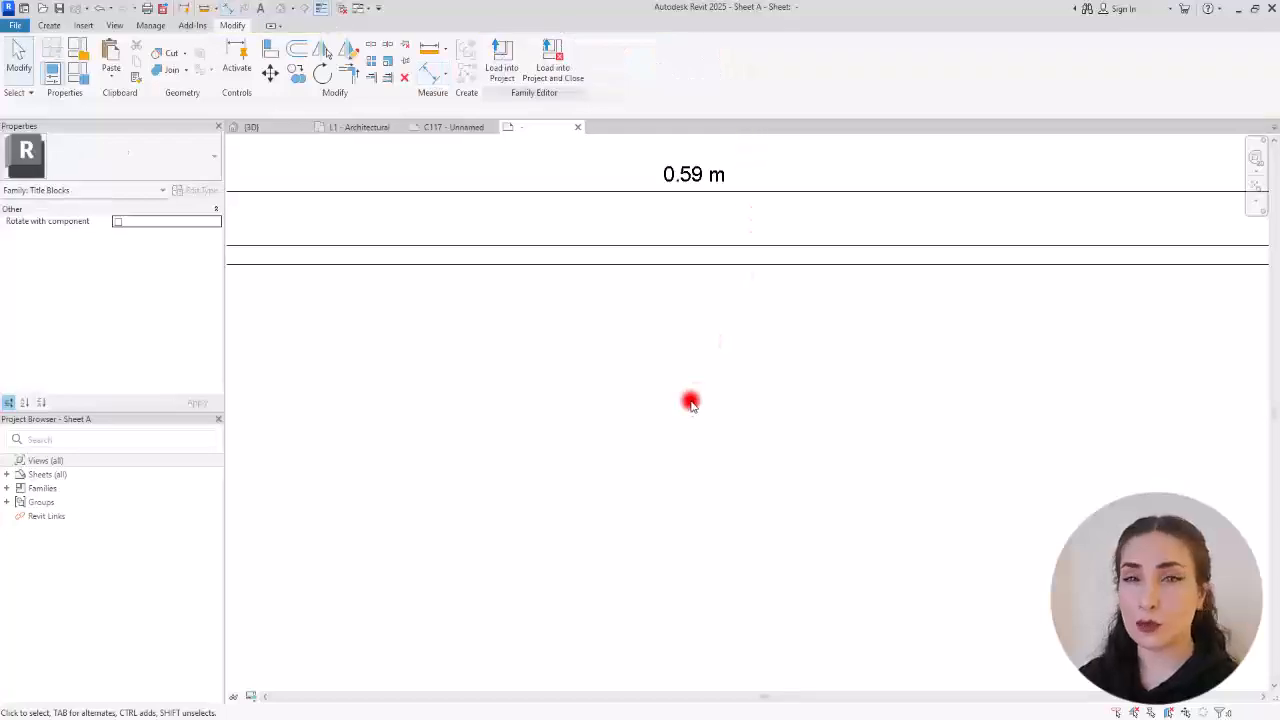
scroll(664, 416, down, 4)
scroll(674, 393, down, 3)
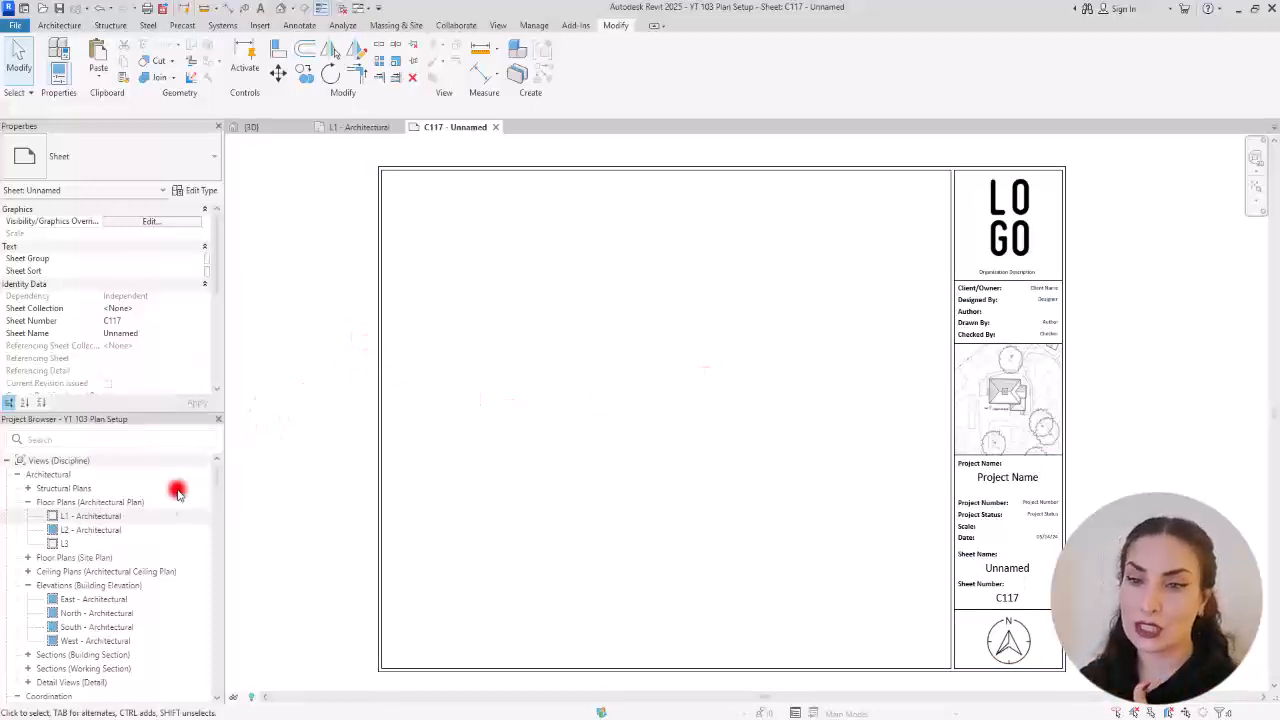
Step: Place the L1 - Architectural floor plan on the new sheet and shift its viewport so the plan sits inside the title block frame
drag(63, 516, 620, 429)
scroll(620, 428, down, 3)
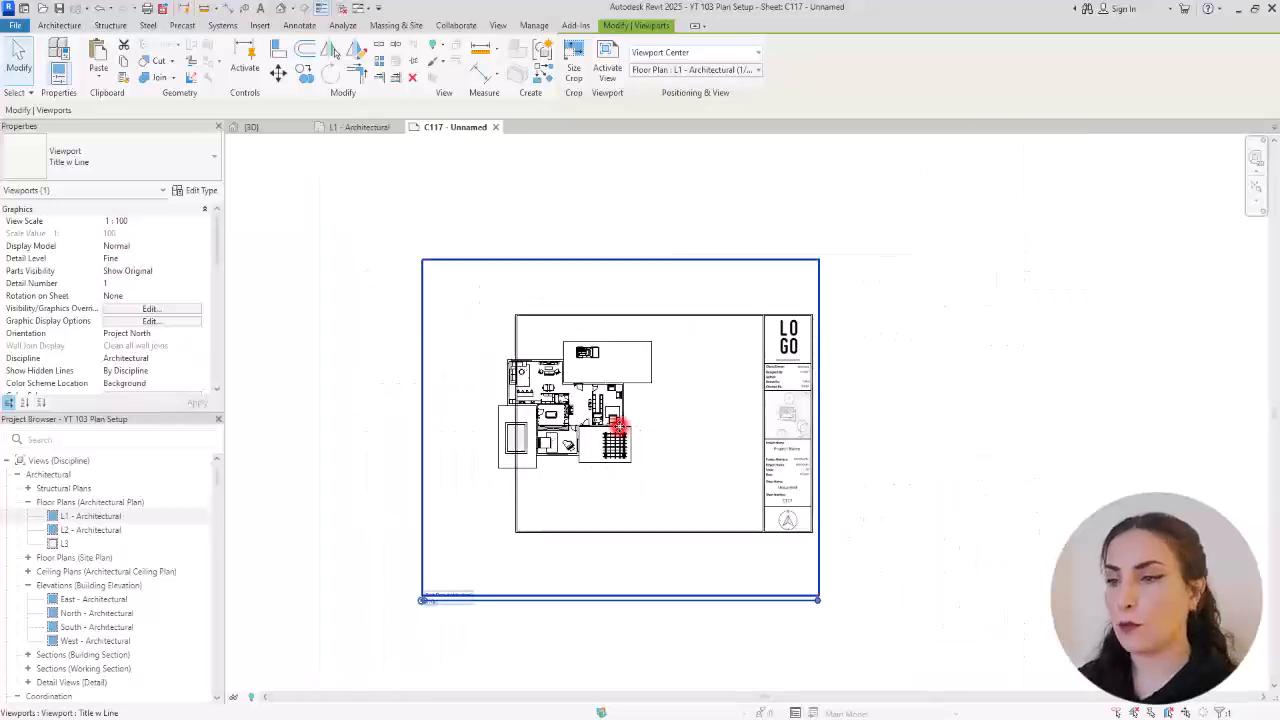
key(Escape)
scroll(443, 421, up, 3)
click(688, 384)
drag(695, 384, 782, 403)
middle_drag(811, 421, 734, 399)
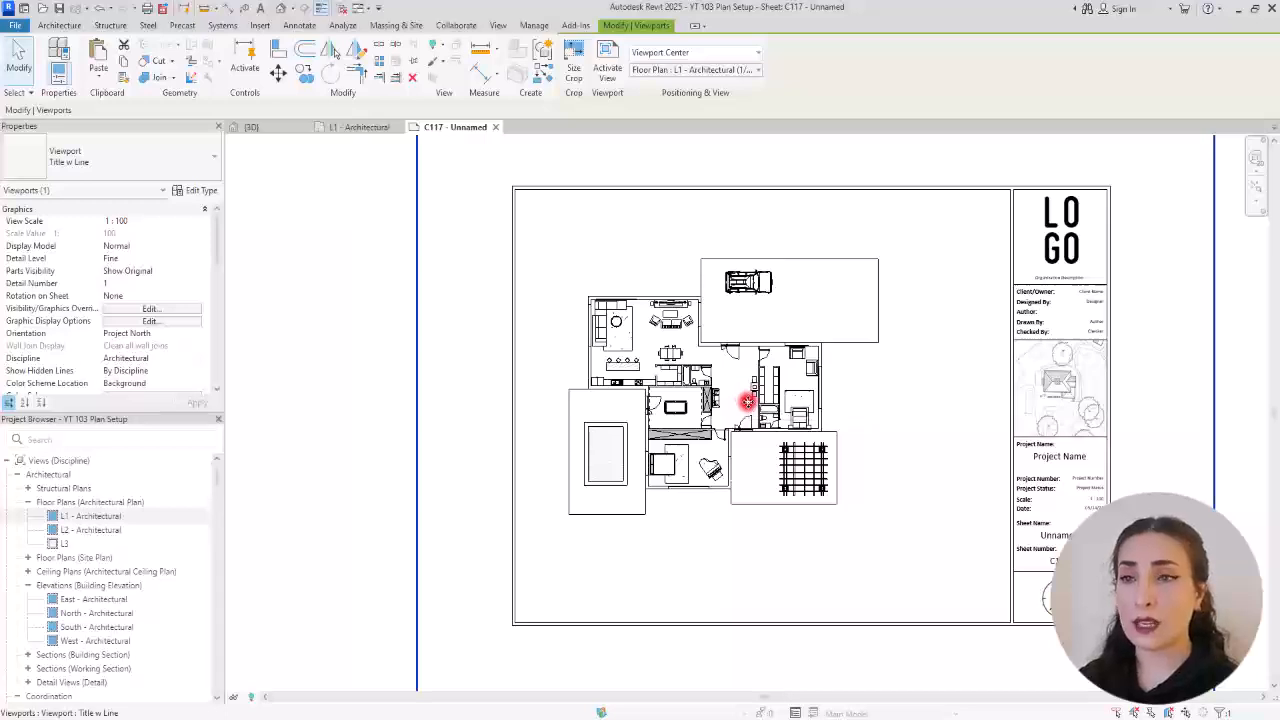
Step: Set the L1 - Architectural plan's view scale to 1:50 and check how the plan fits on the sheet
click(362, 128)
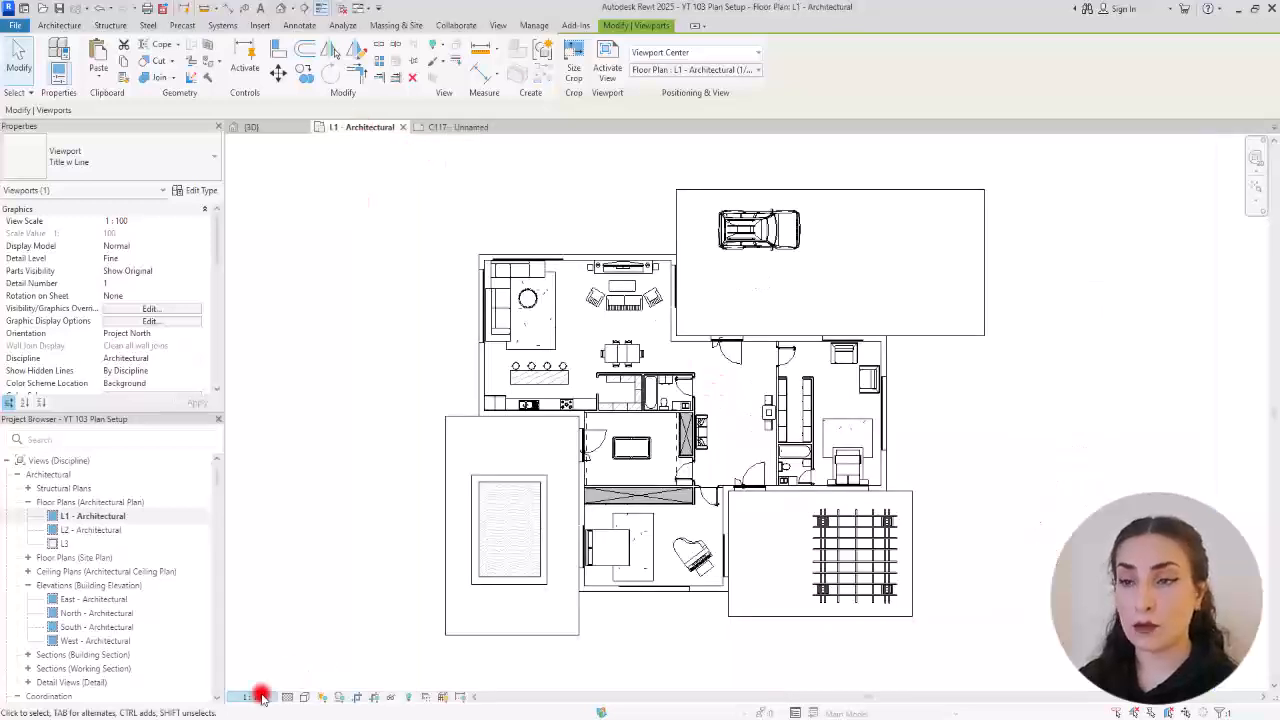
click(450, 127)
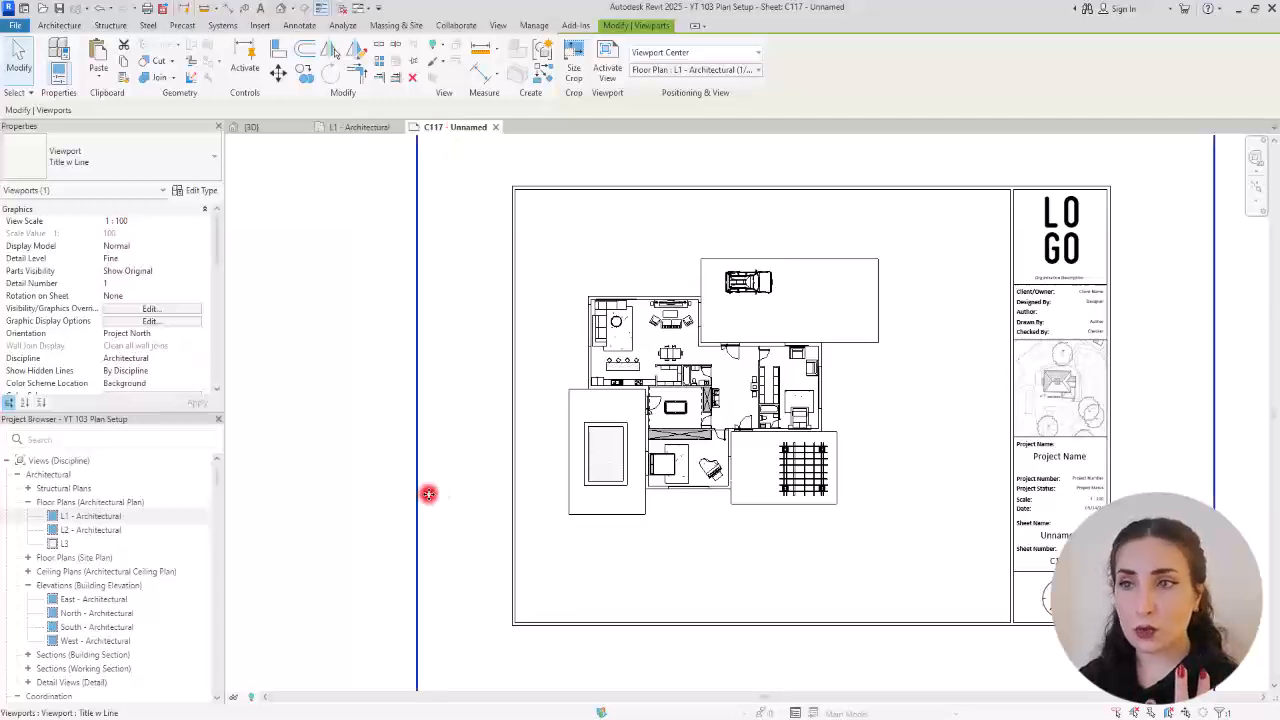
click(370, 126)
click(253, 697)
click(276, 590)
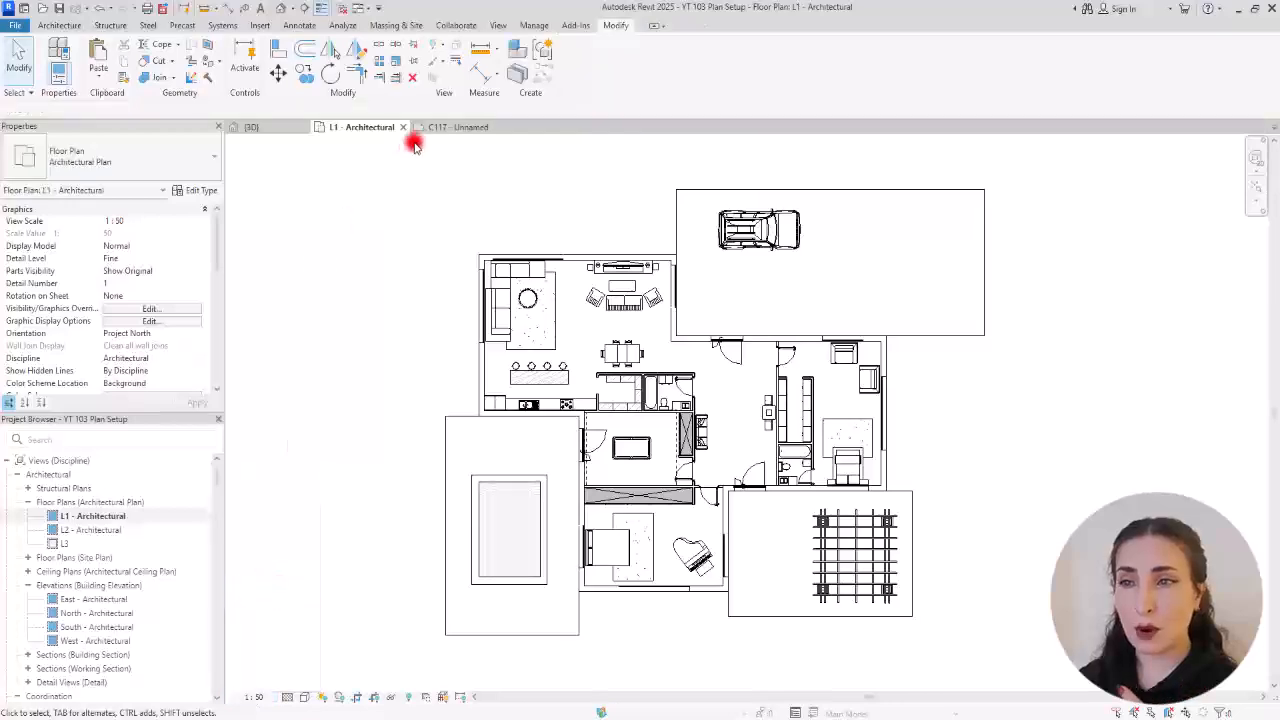
click(428, 127)
scroll(490, 460, down, 4)
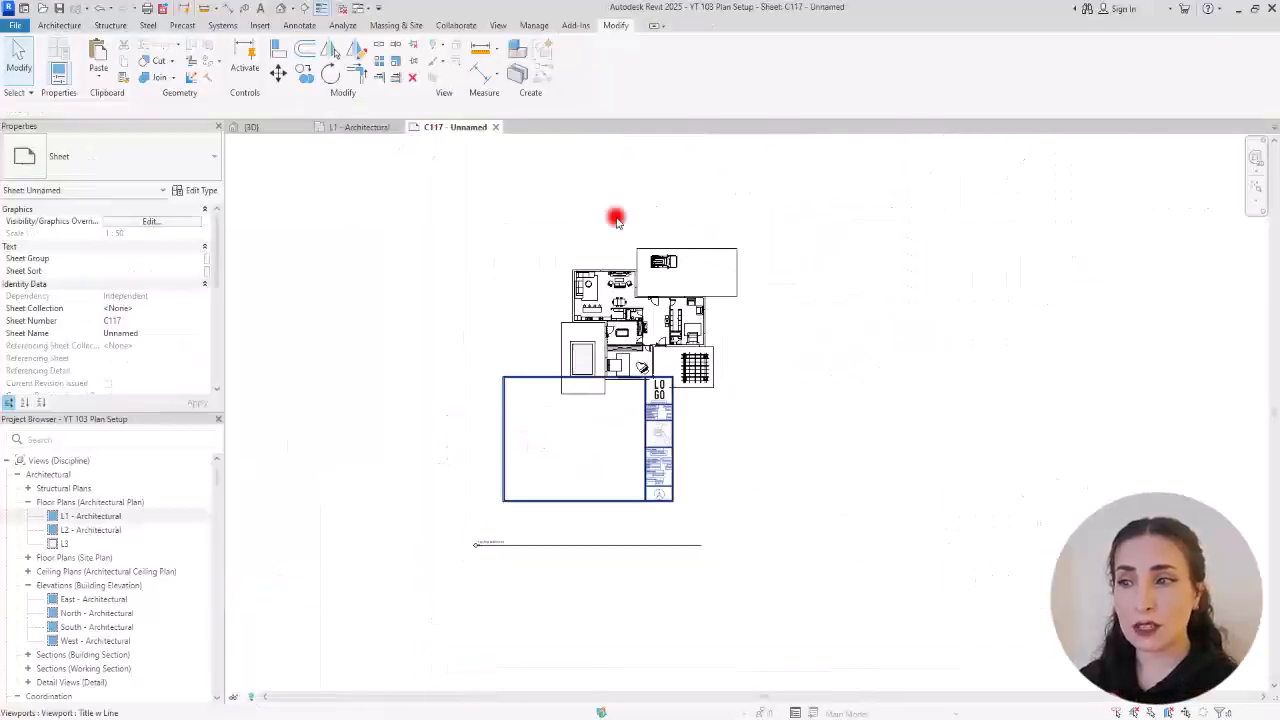
scroll(629, 394, up, 3)
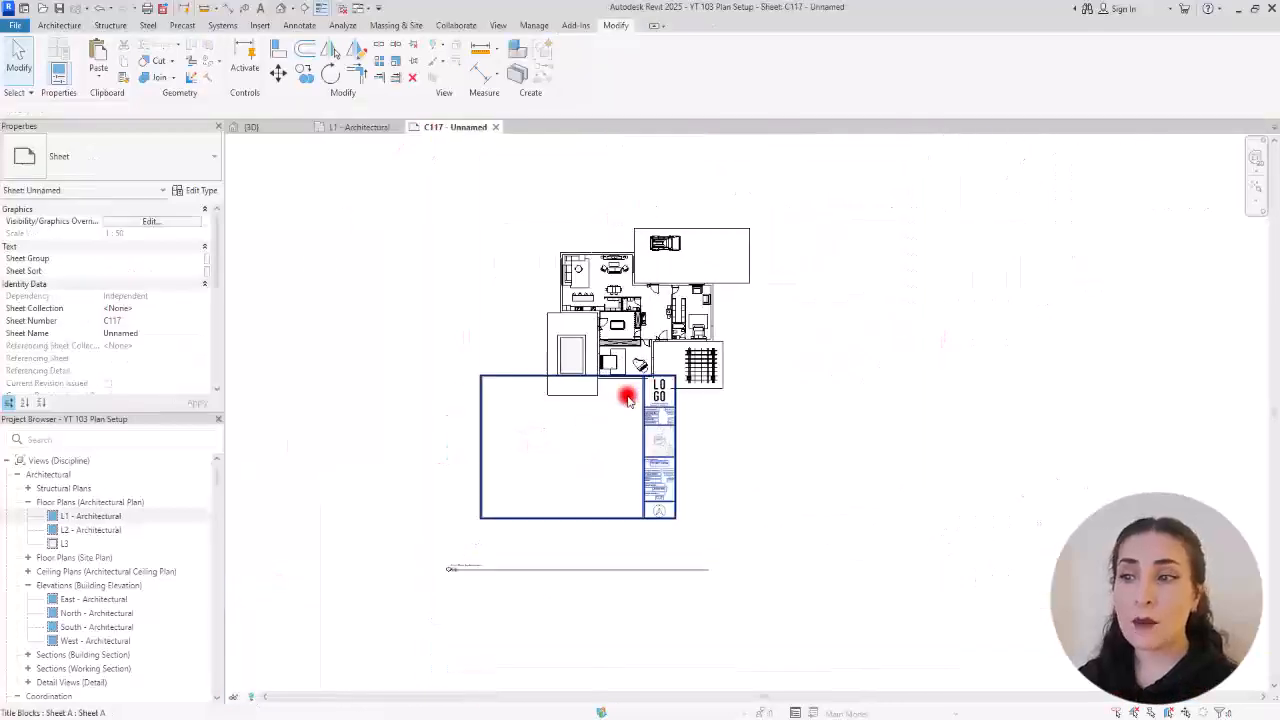
Step: Give the L1 - Architectural floor plan a custom view scale of 1:80
click(352, 127)
click(254, 697)
click(254, 483)
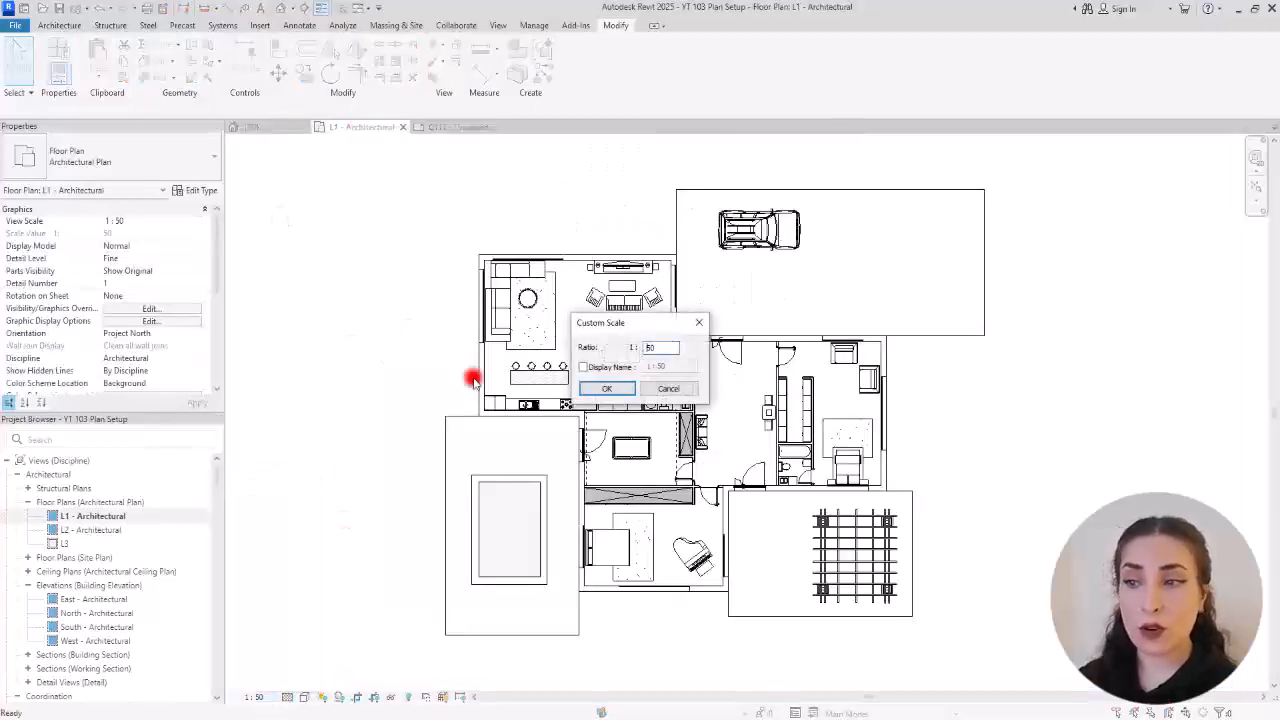
double_click(665, 351)
text(80)
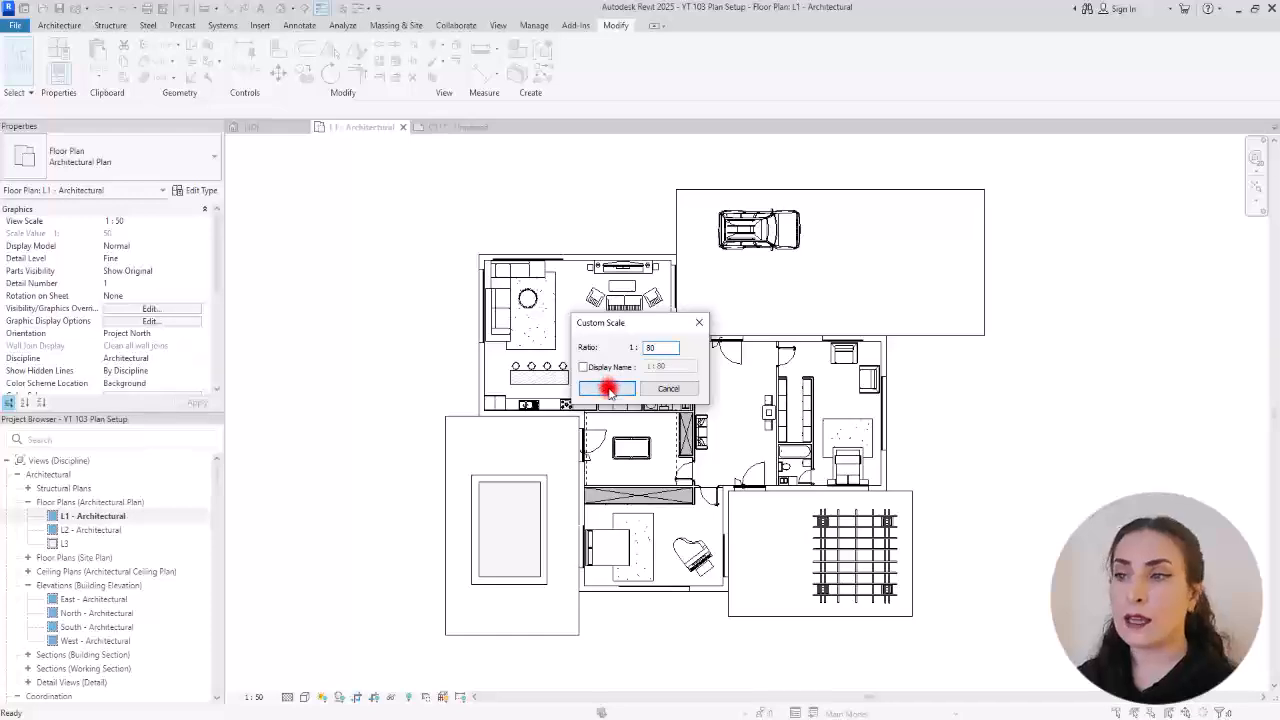
click(609, 389)
Step: Move the rescaled plan viewport on the sheet so the whole house lies within the title block's drawing area
click(440, 127)
middle_drag(455, 512, 518, 361)
click(583, 261)
drag(583, 262, 563, 309)
scroll(563, 309, up, 3)
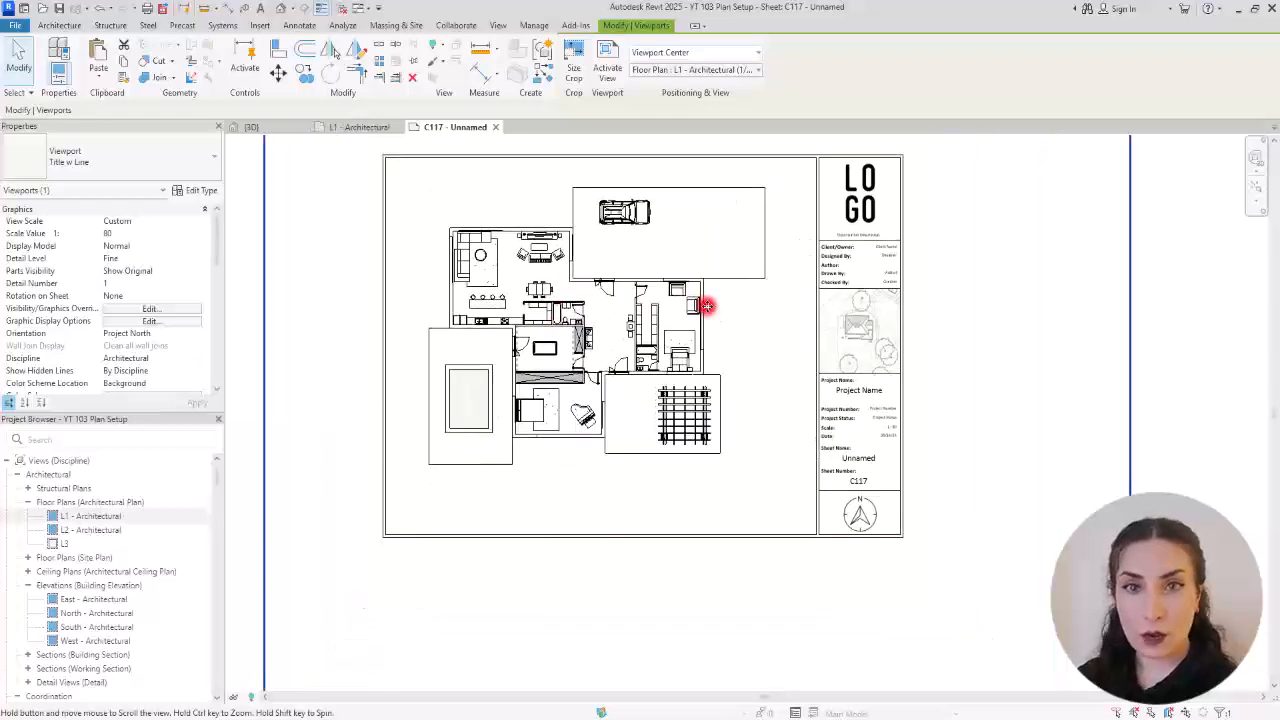
middle_drag(708, 305, 710, 315)
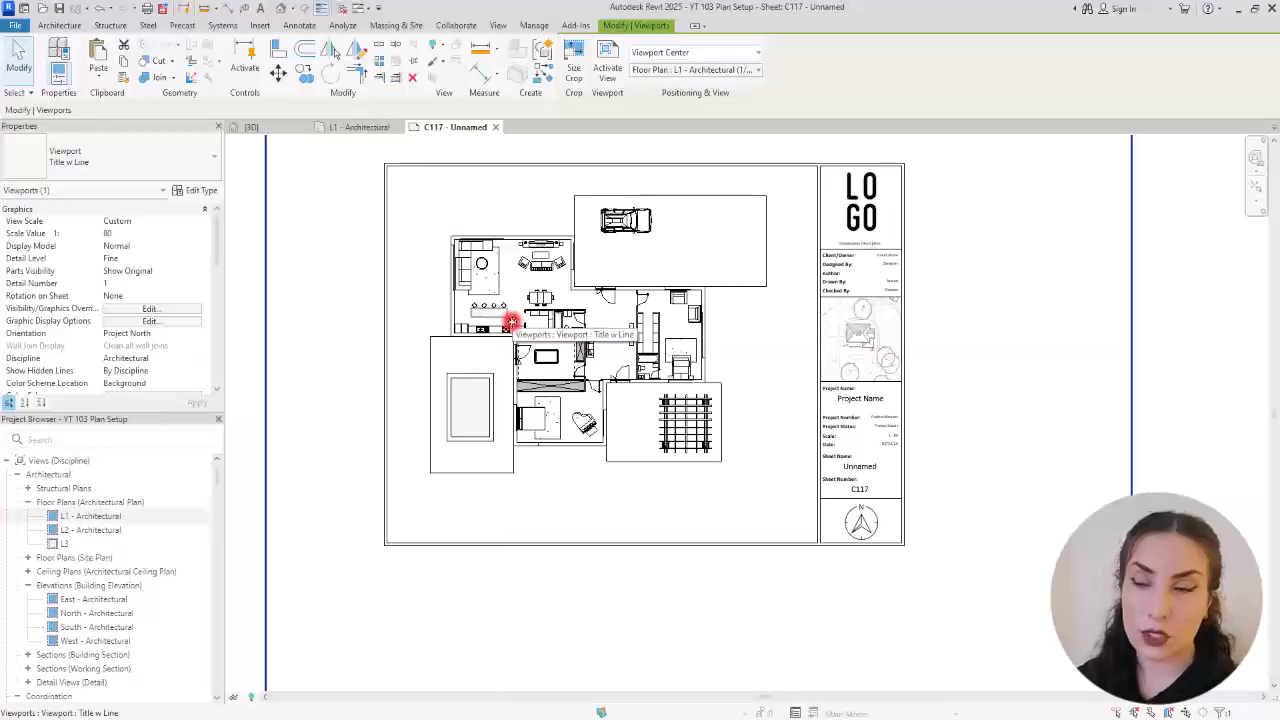
middle_drag(606, 435, 623, 473)
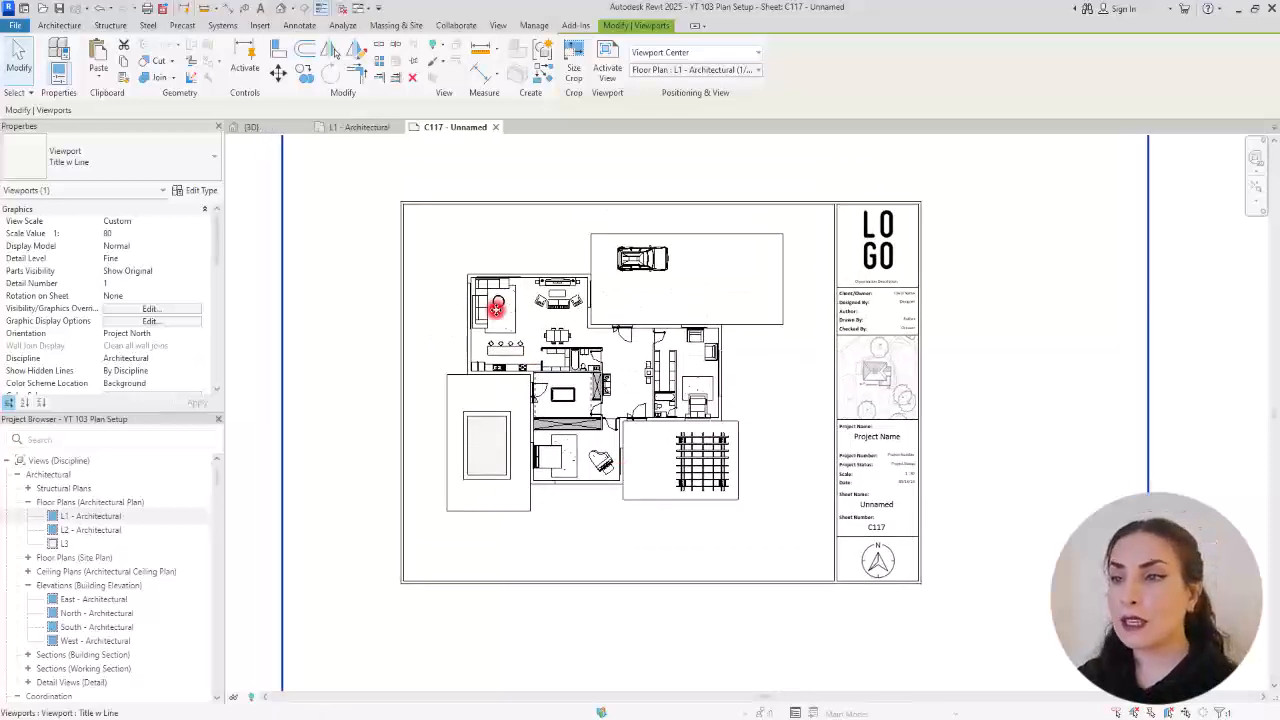
Step: In the L1 - Architectural plan, add an aligned overall width dimension above the house, from the pool terrace's outer edge to the driveway's far edge
click(370, 127)
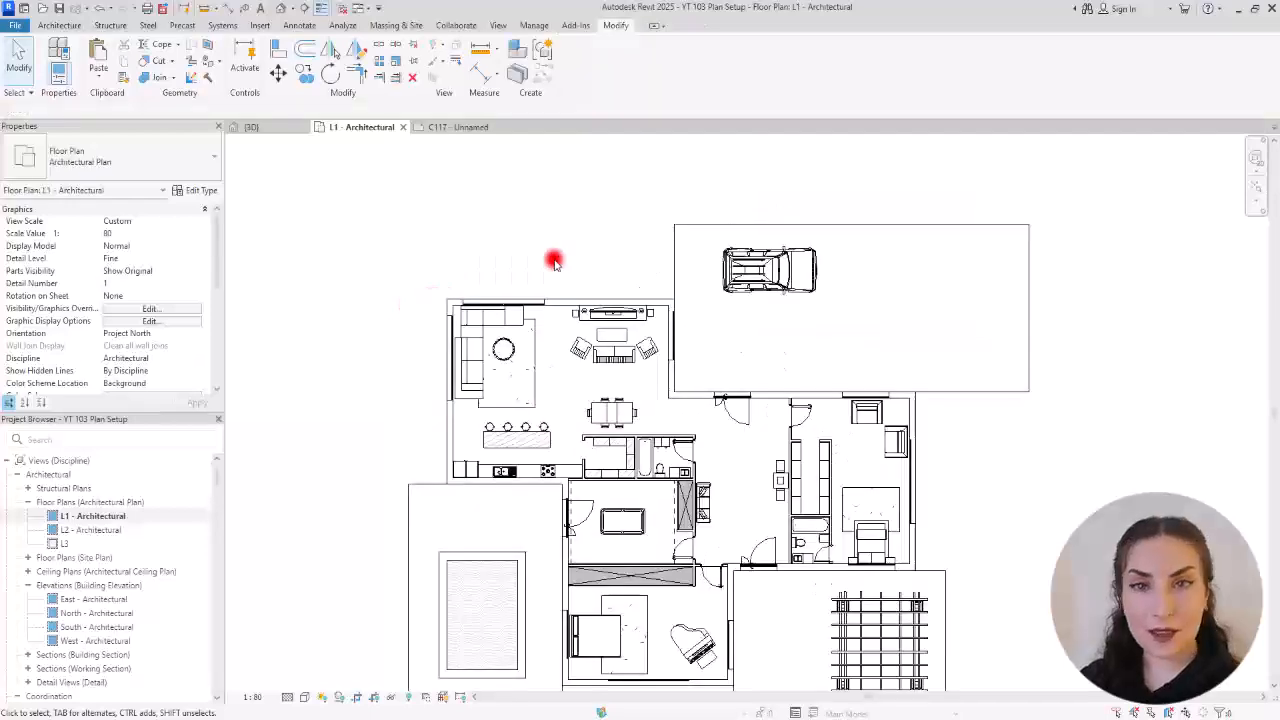
middle_drag(599, 265, 589, 385)
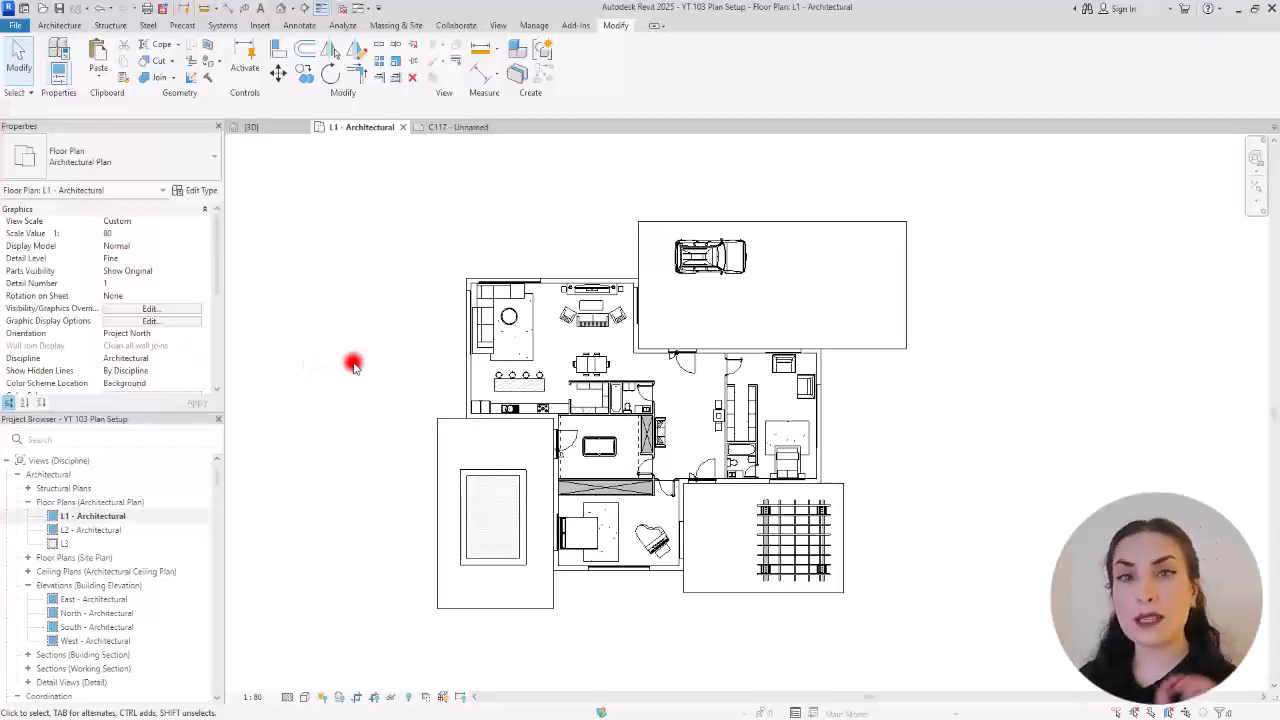
middle_drag(494, 250, 494, 280)
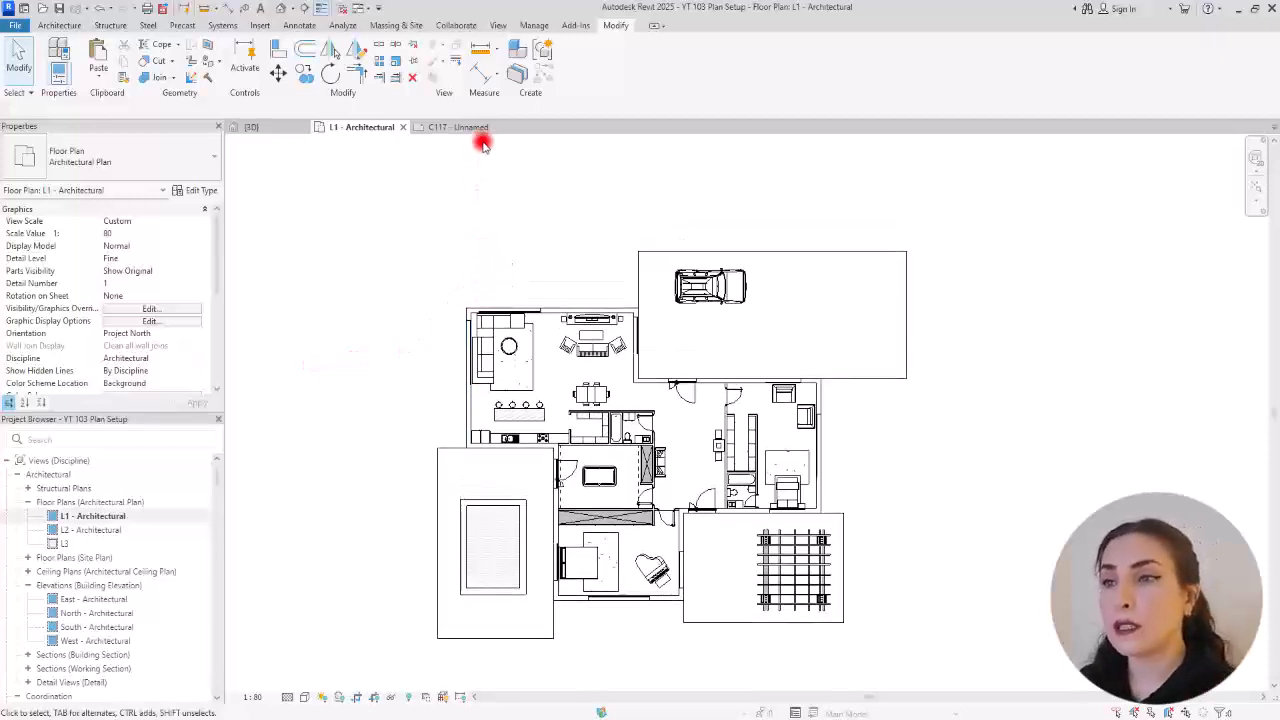
click(477, 77)
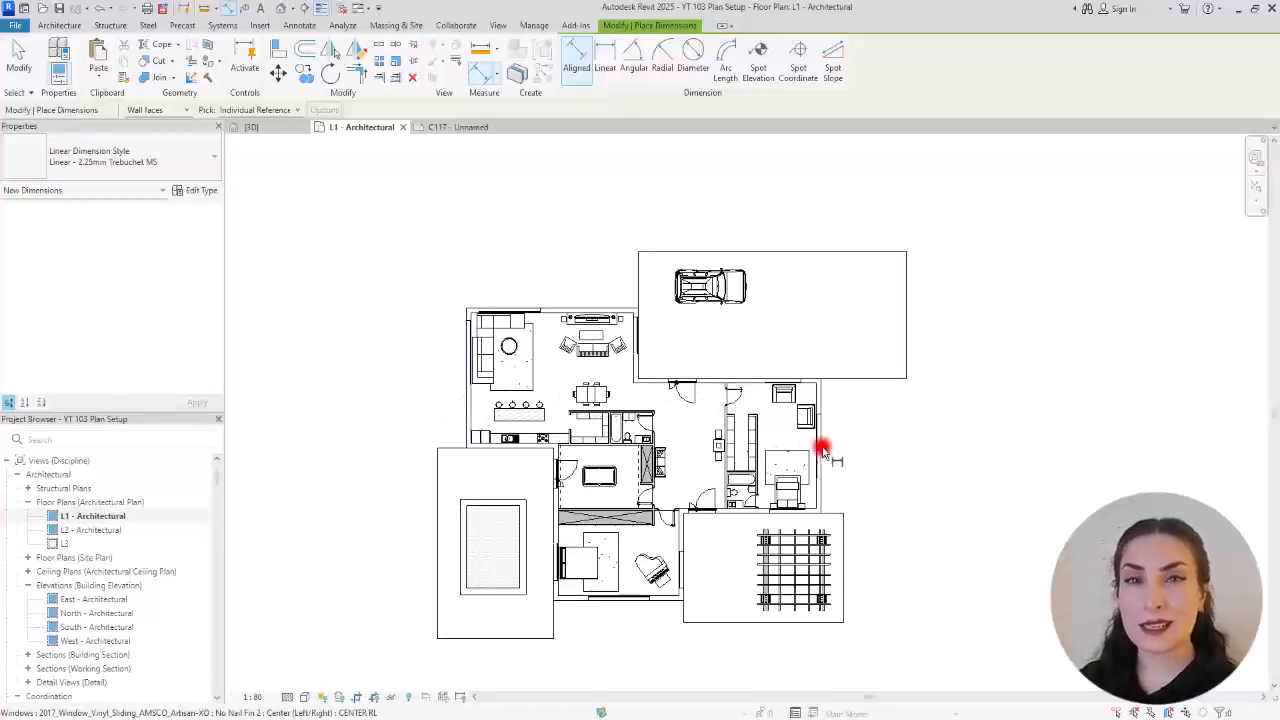
click(441, 474)
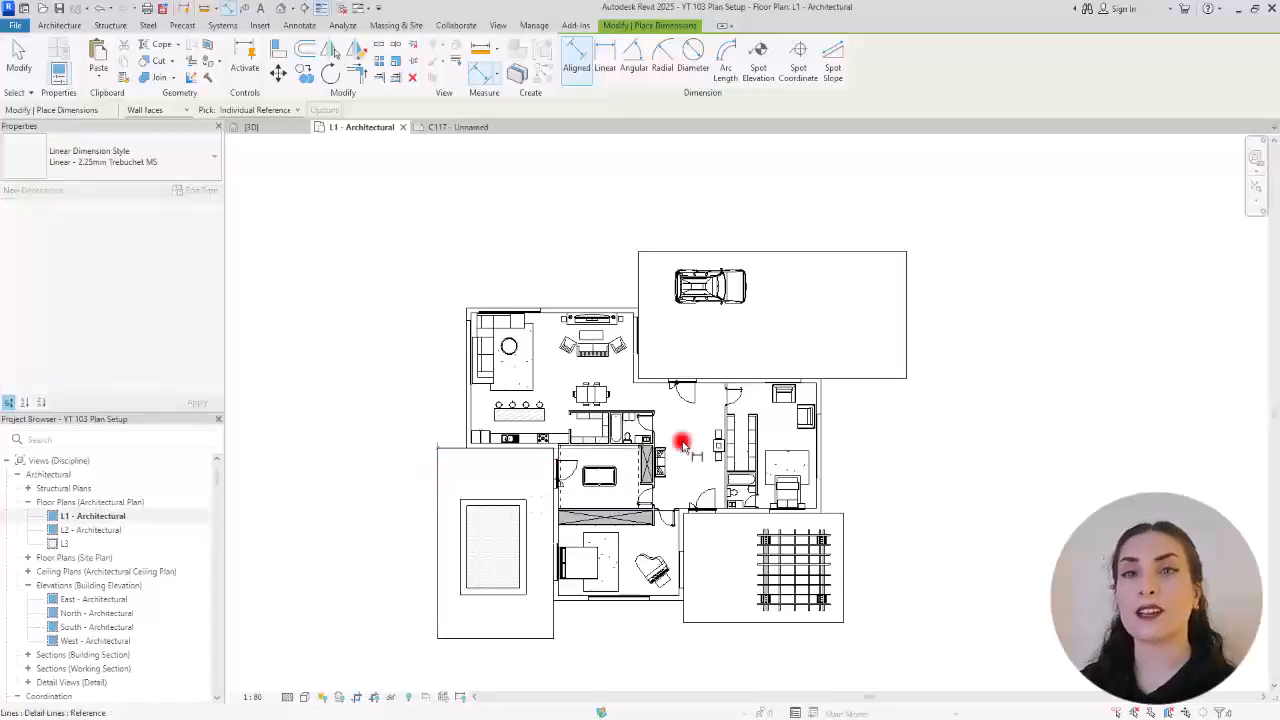
click(907, 357)
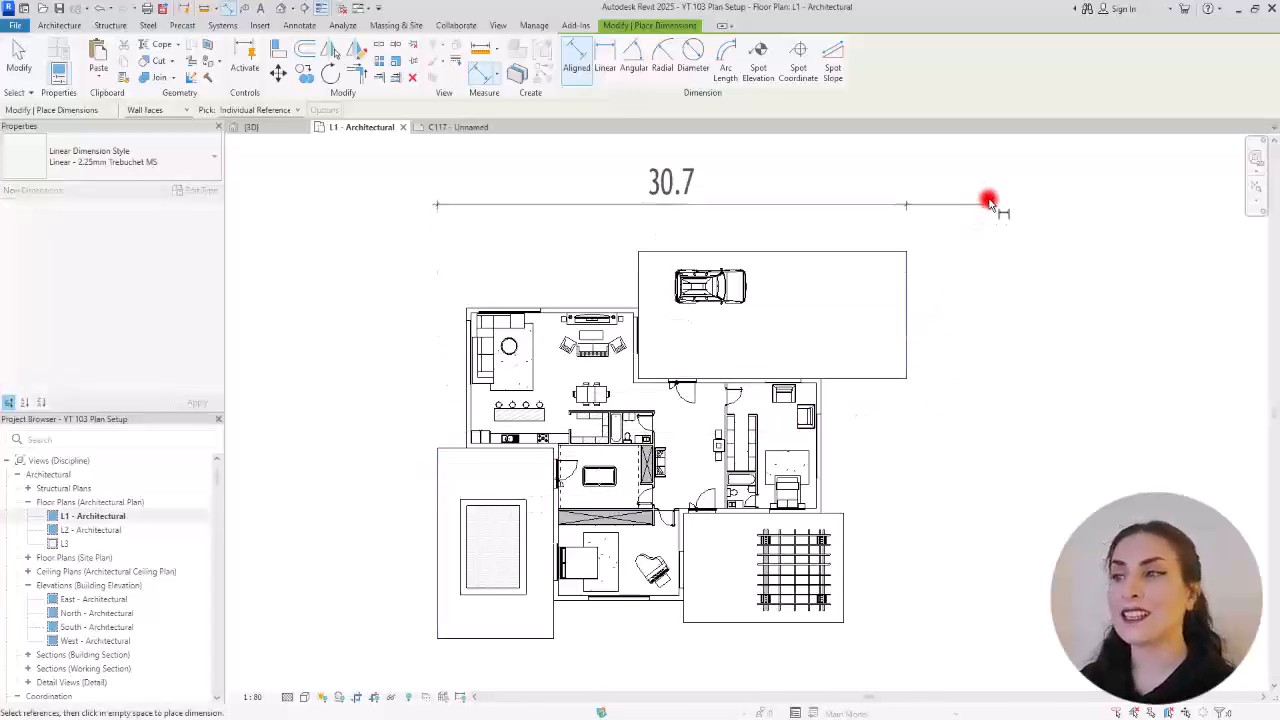
click(996, 165)
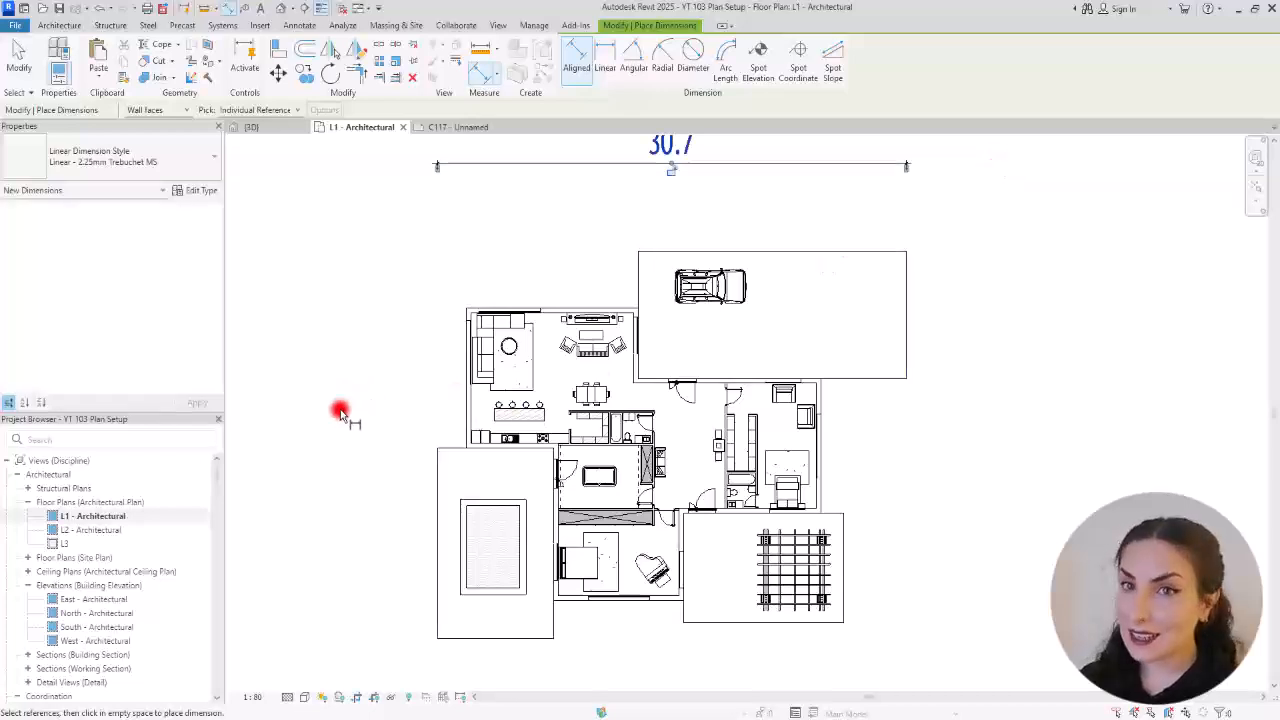
Step: Add an aligned dimension string under the overall width, picking the pool terrace, living-room wall, driveway, bedroom wall and pergola terrace edges
click(437, 474)
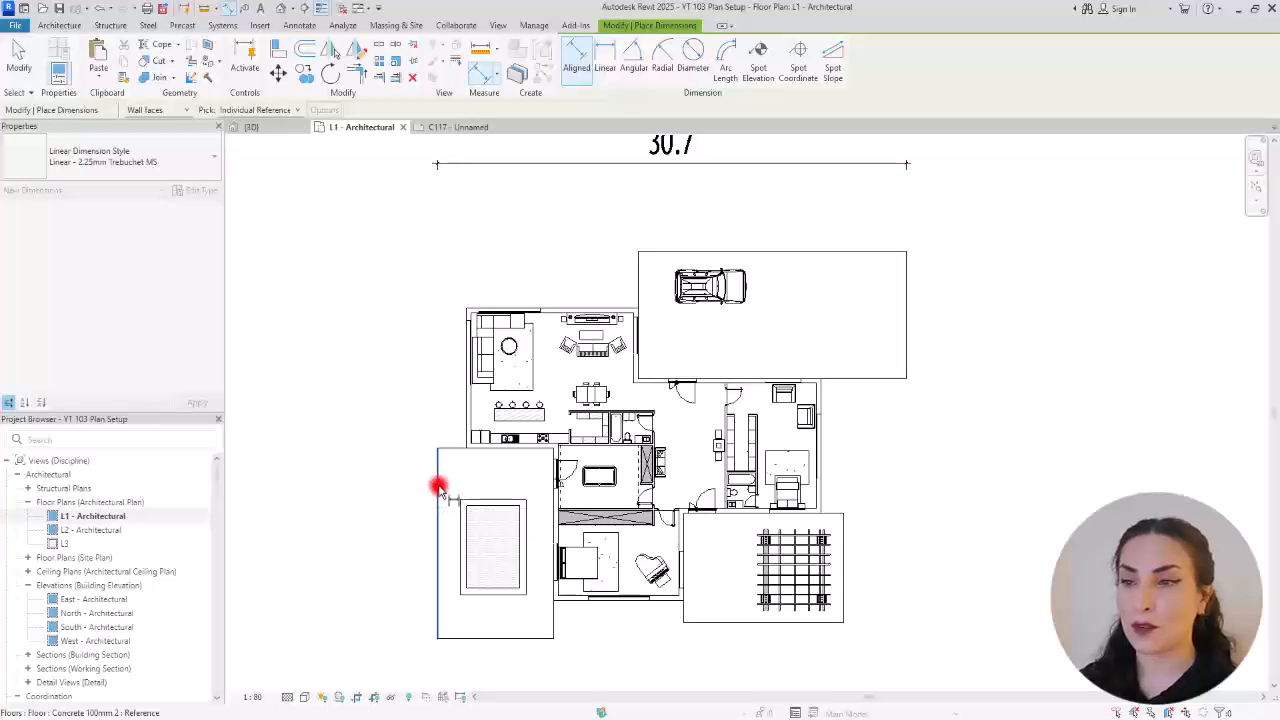
click(465, 413)
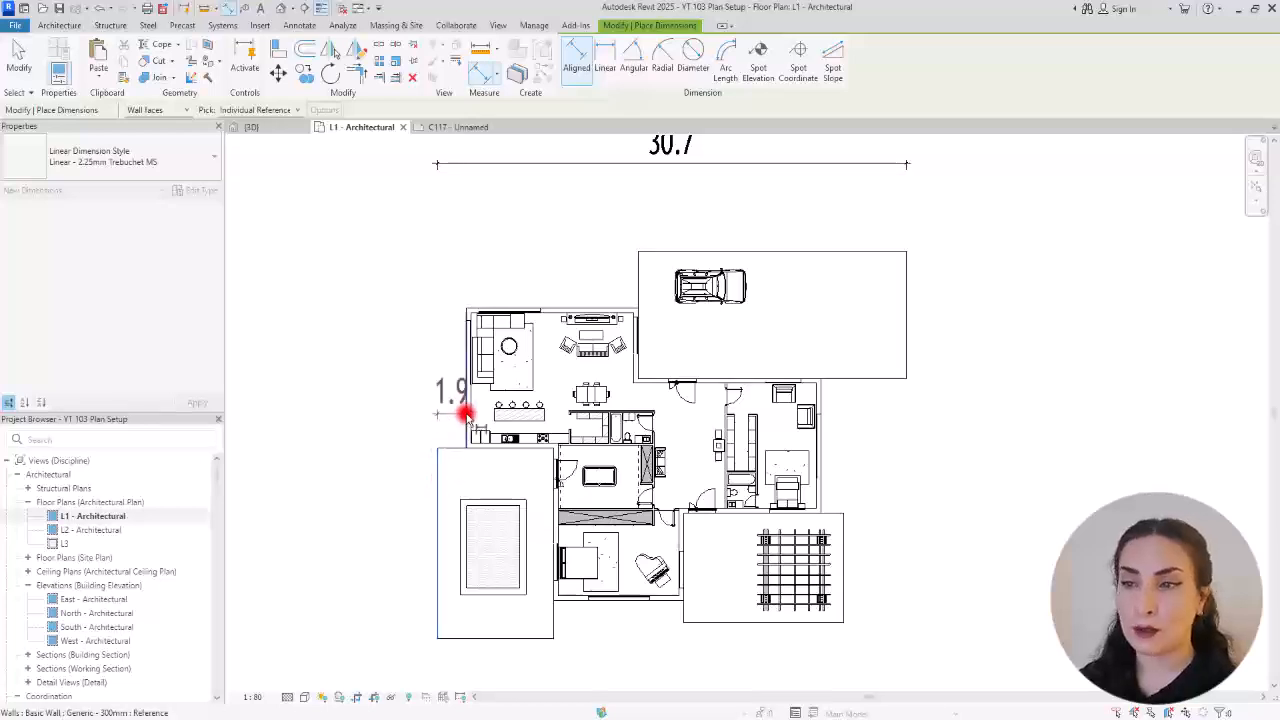
click(635, 282)
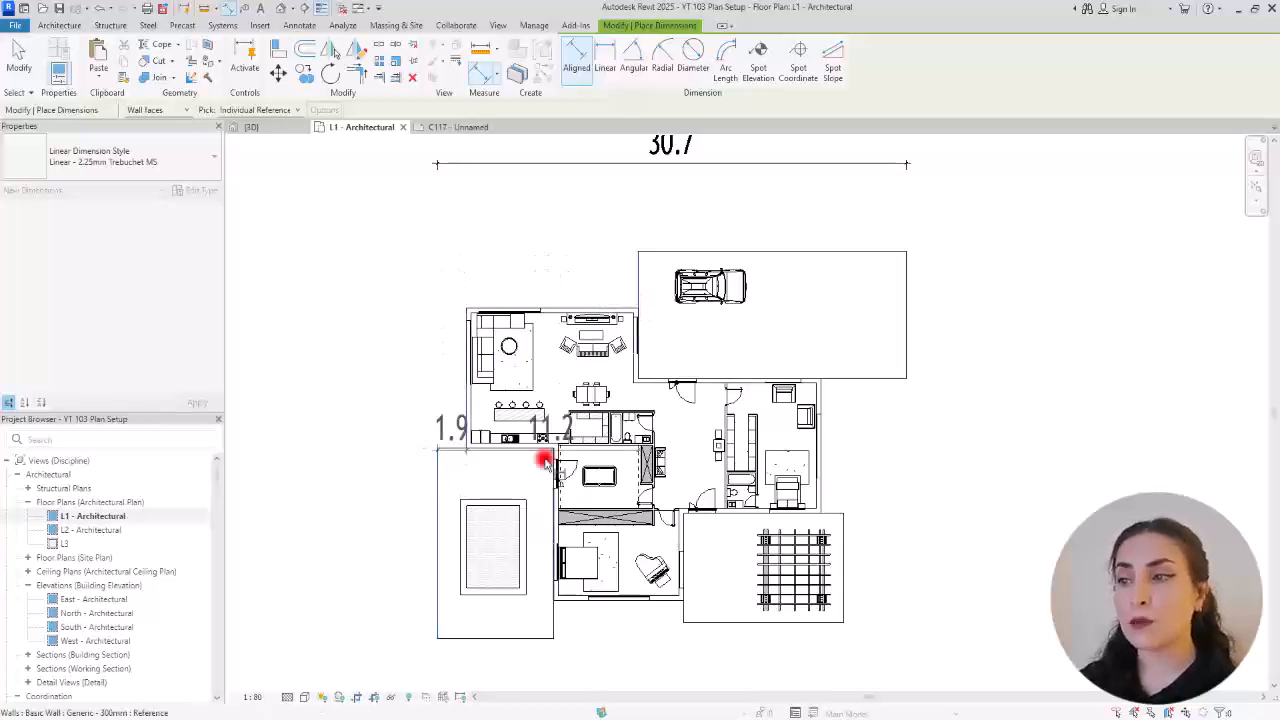
click(814, 400)
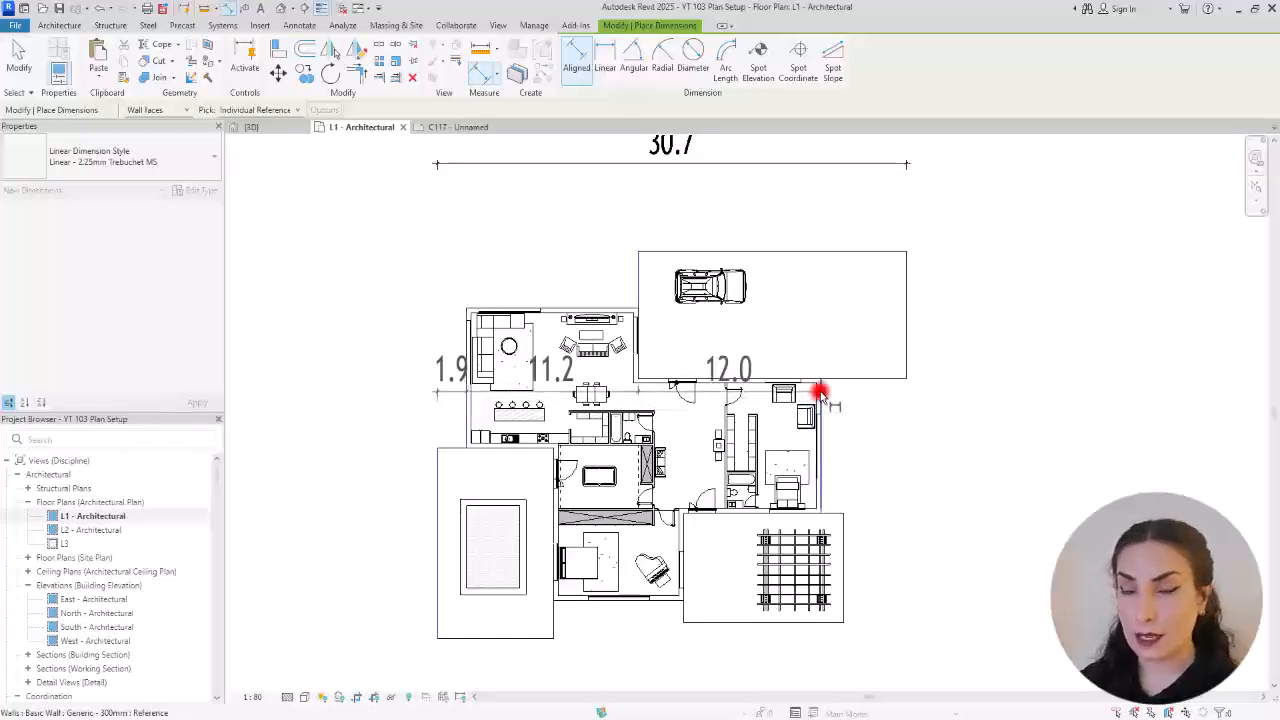
click(846, 520)
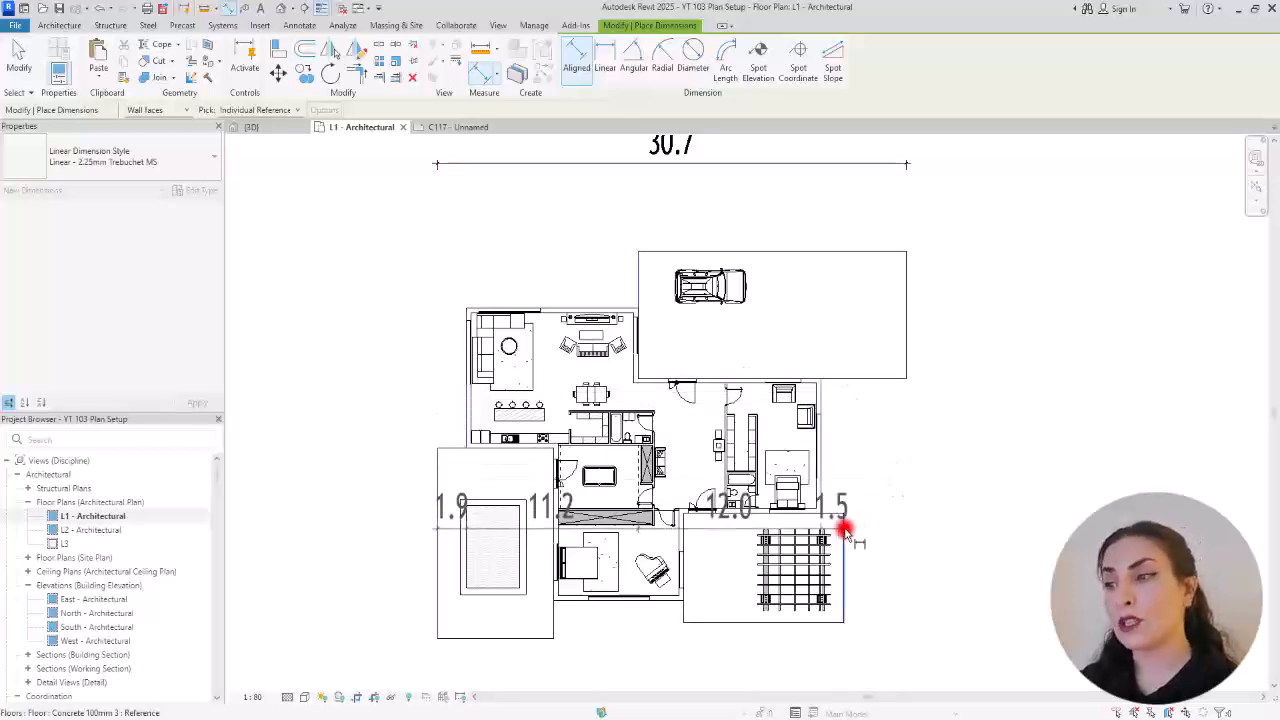
click(906, 325)
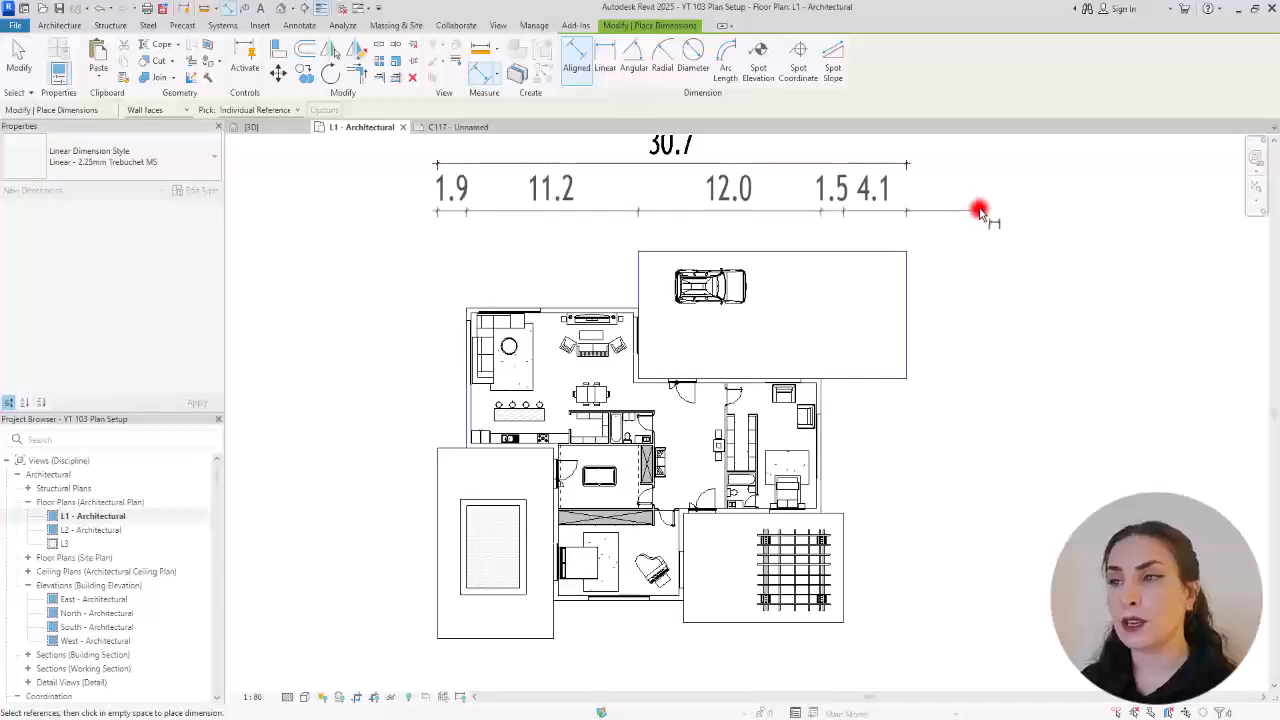
click(978, 210)
Step: Begin a more detailed dimension string from the pool terrace's outer edge through the house's outer wall and both living-room window edges to the driveway's near edge
middle_drag(666, 300, 640, 377)
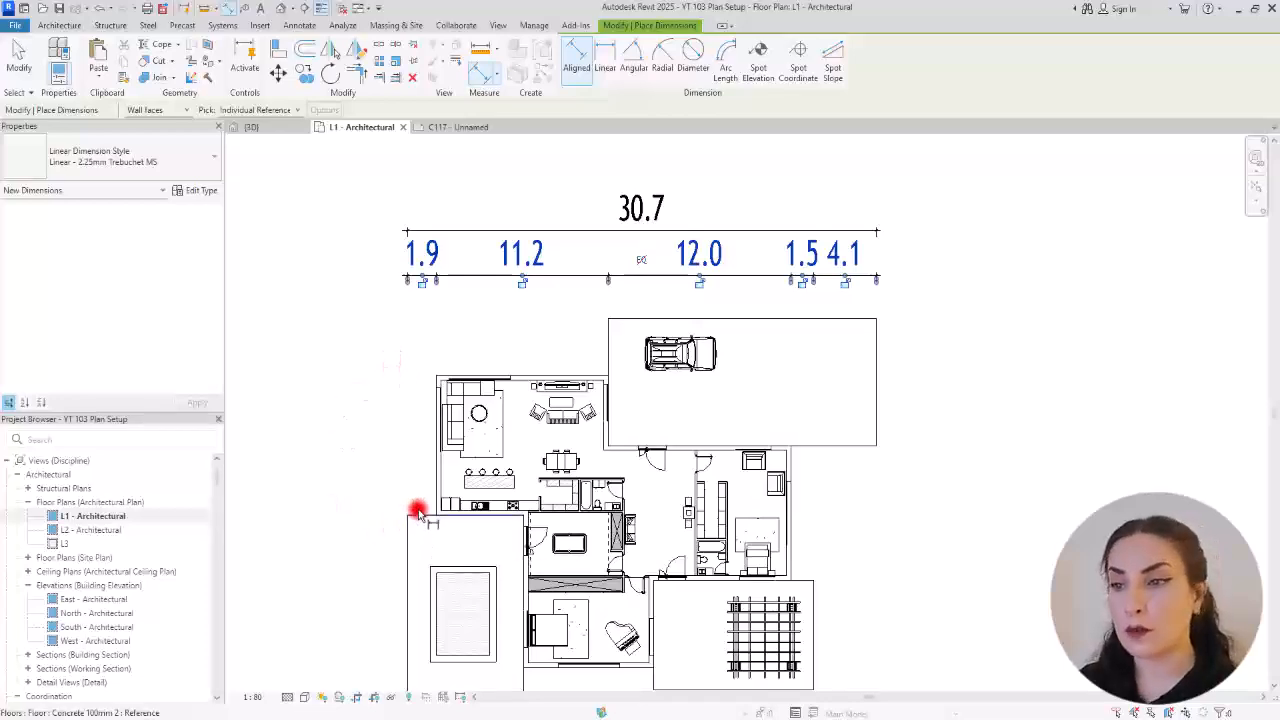
scroll(503, 370, up, 5)
scroll(409, 400, down, 3)
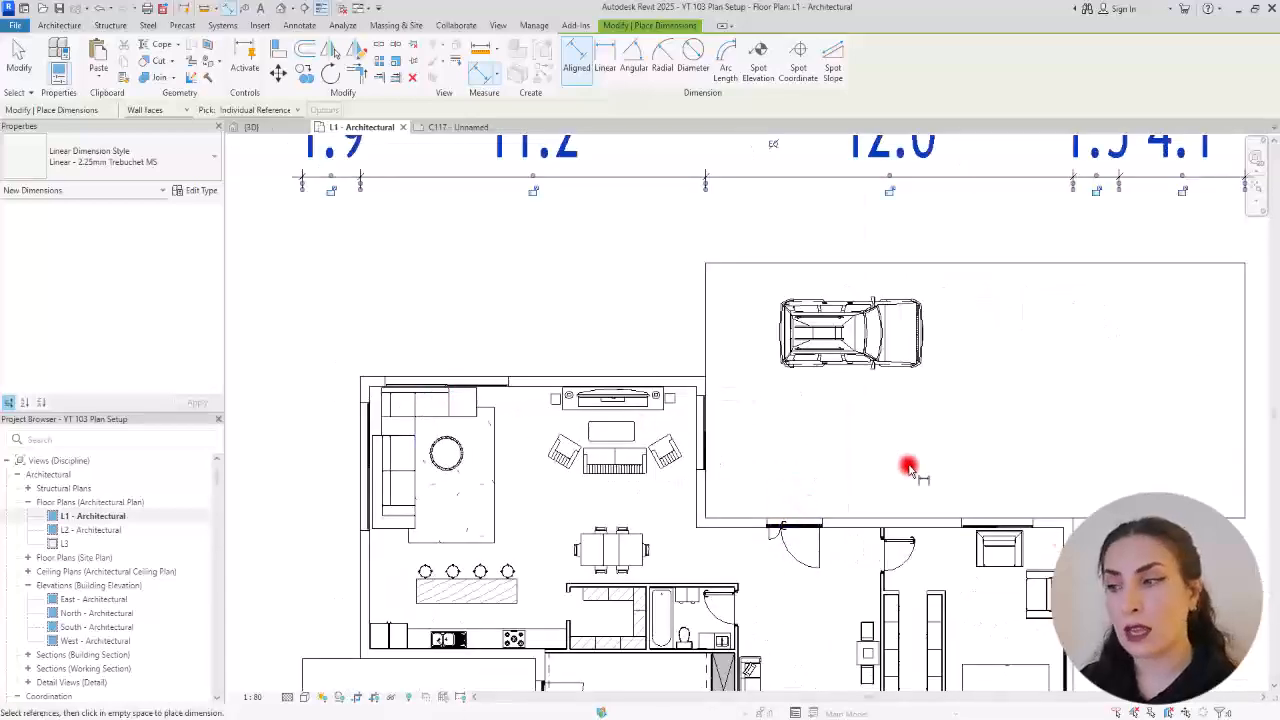
middle_drag(524, 560, 520, 540)
scroll(348, 602, down, 2)
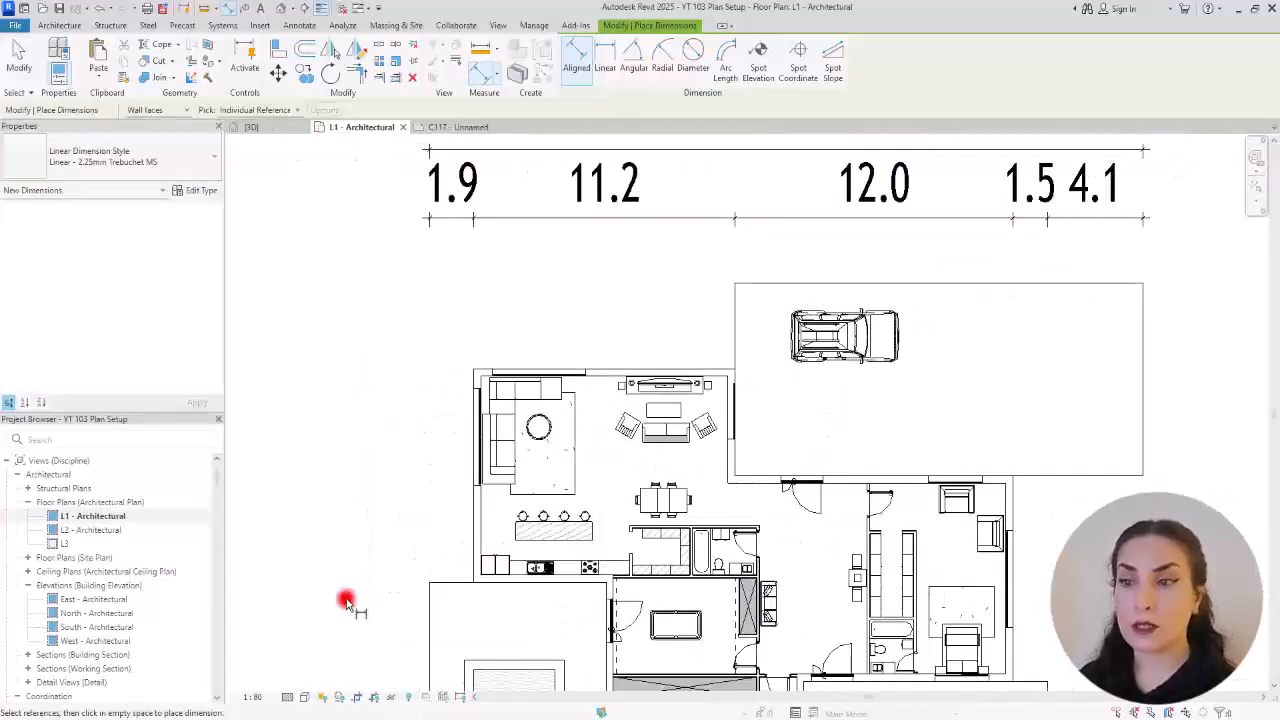
click(430, 609)
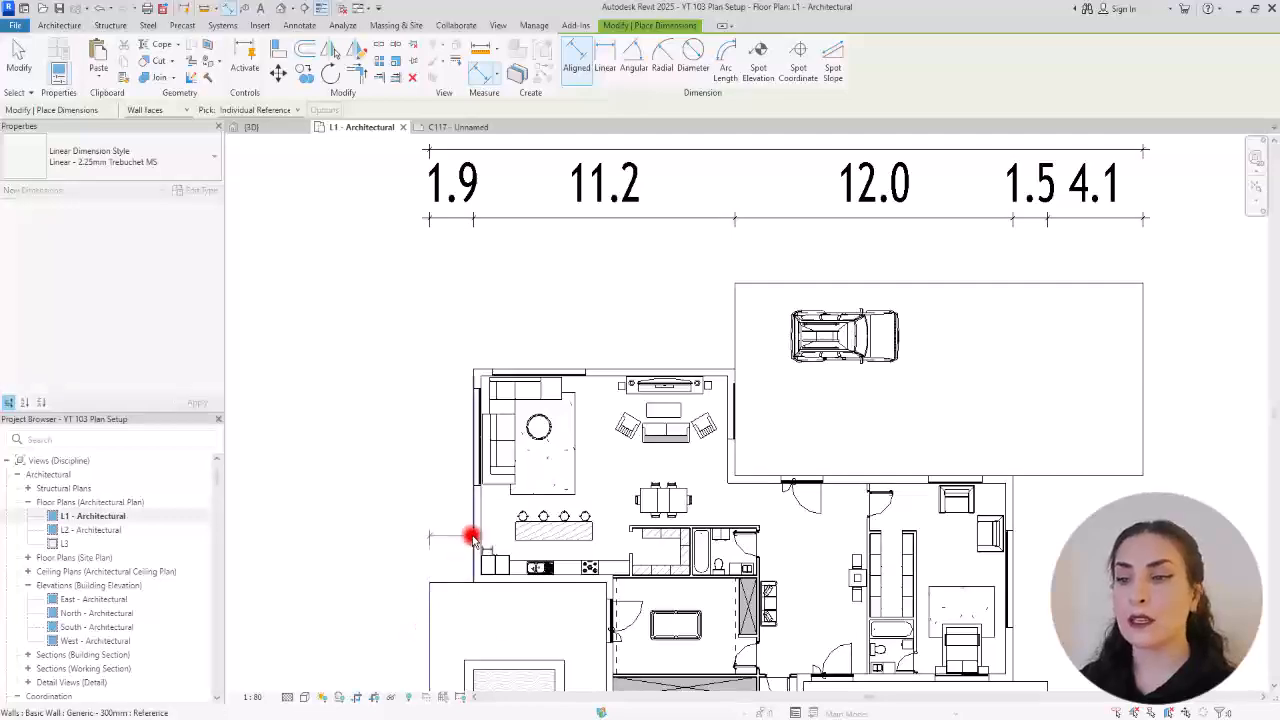
scroll(476, 400, up, 3)
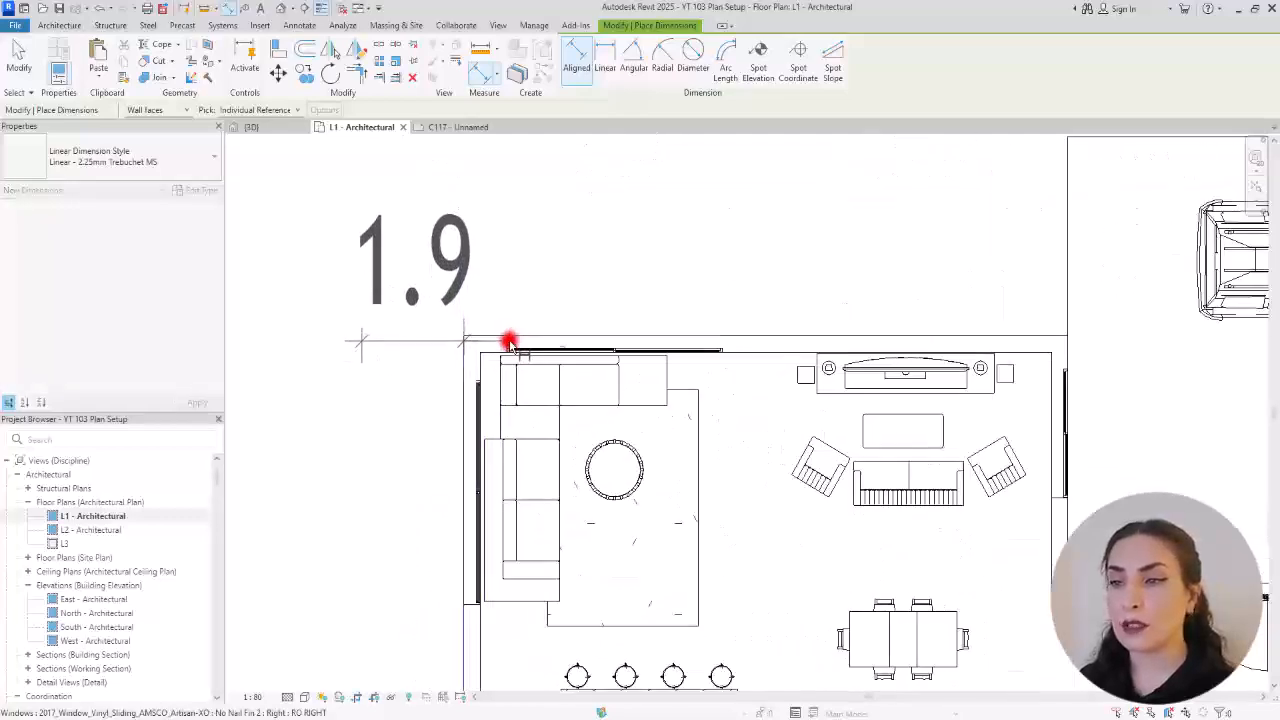
click(724, 339)
click(1070, 332)
middle_drag(1070, 332, 462, 377)
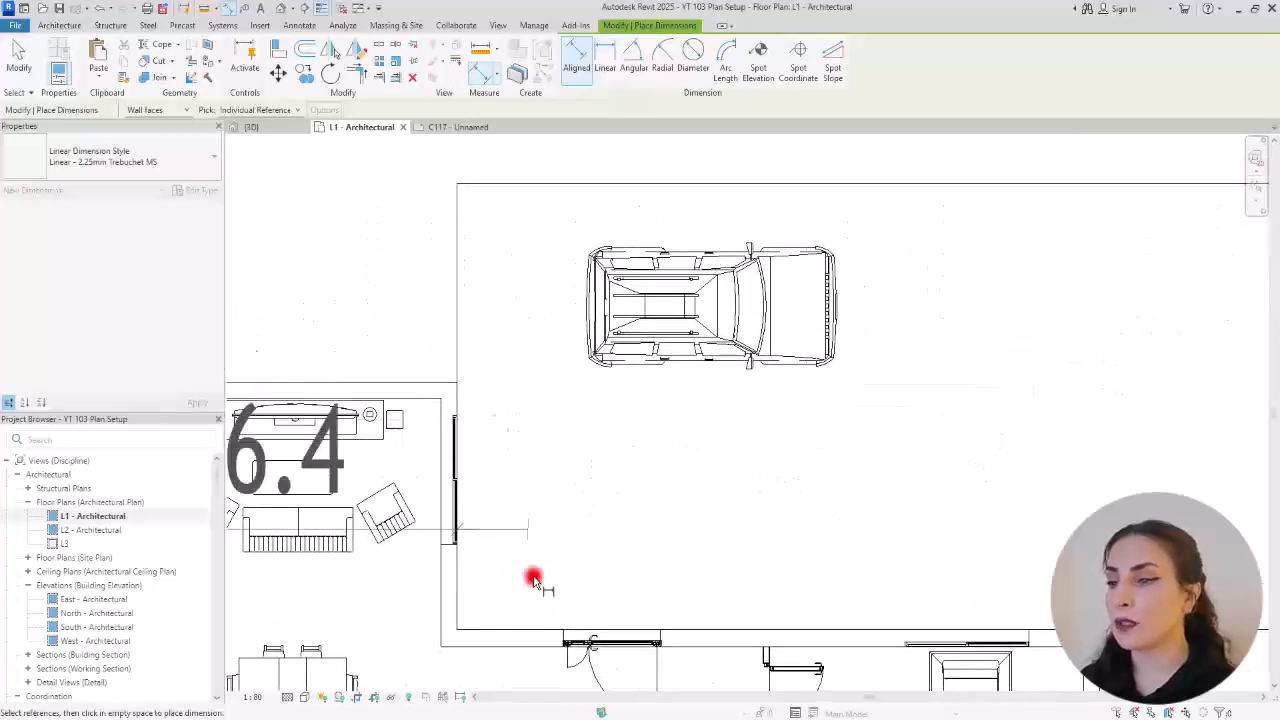
Step: Continue the detailed dimension string across both sides of the entrance door, both sides of the bedroom window and the bedroom's outer wall
click(561, 636)
click(660, 640)
click(906, 640)
click(1030, 640)
click(1100, 640)
scroll(540, 290, down, 5)
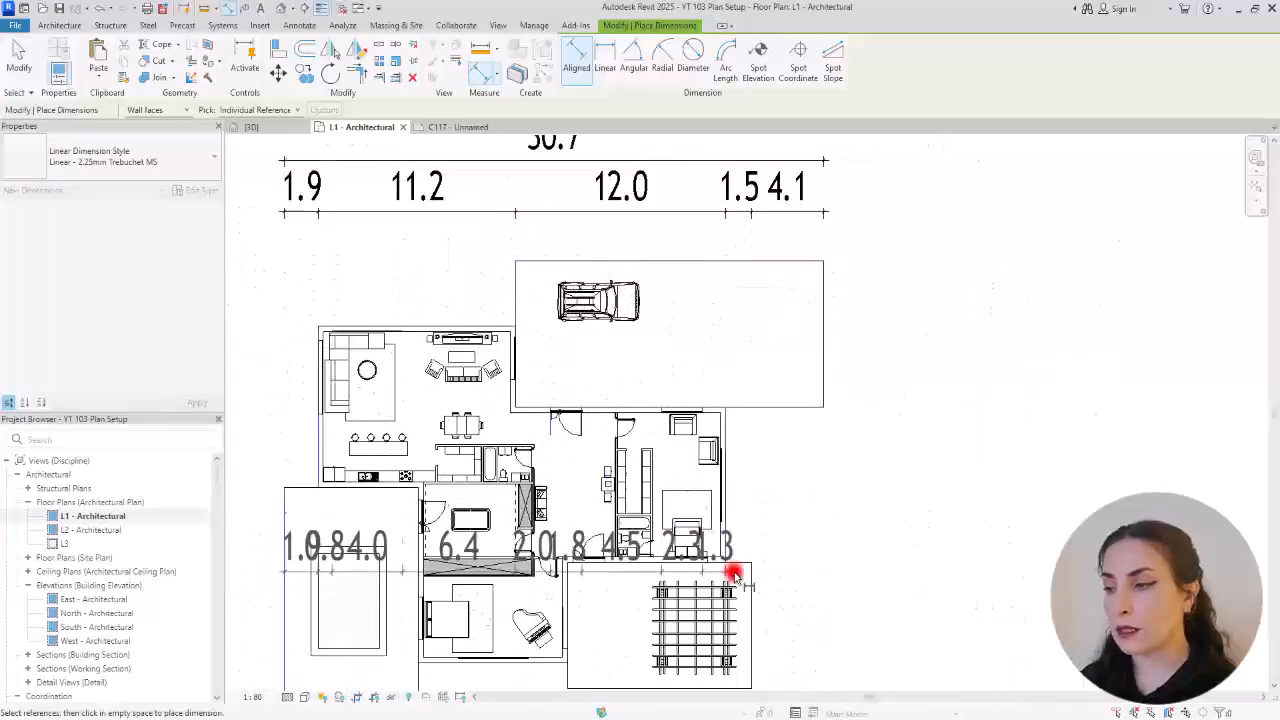
Step: Extend the detailed string to the pergola terrace's outer edge and the driveway's far edge, and place it between the driveway and the existing strings
click(755, 576)
click(826, 363)
middle_drag(826, 217, 826, 362)
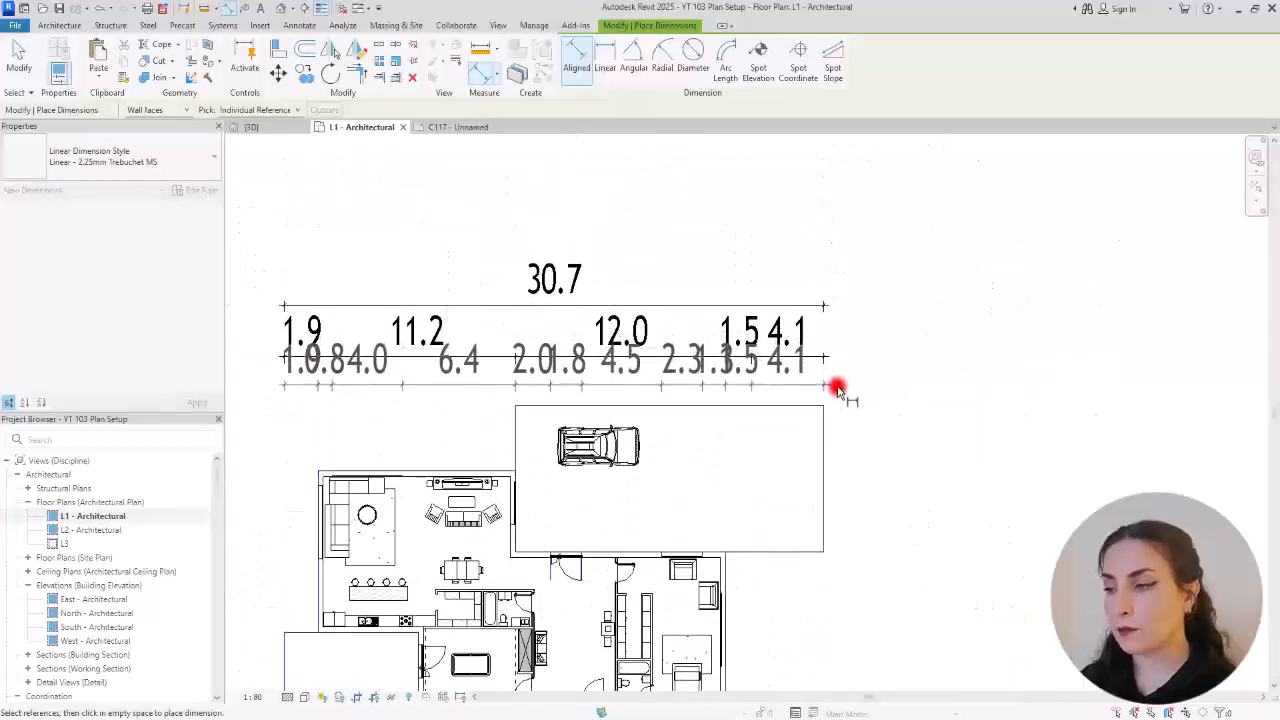
click(838, 390)
key(Escape)
key(Escape)
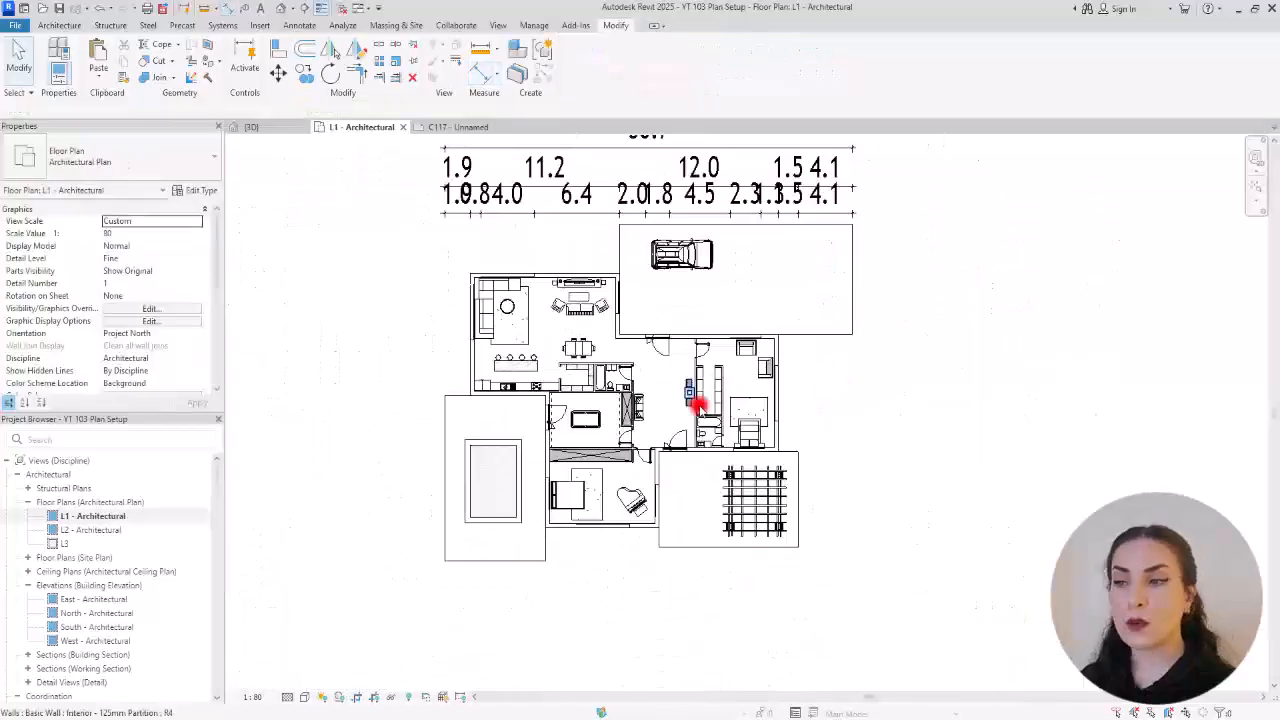
Step: Start an aligned dimension and examine the living room, kitchen and neighbouring rooms for references an interior dimension string can follow
middle_drag(808, 424, 772, 473)
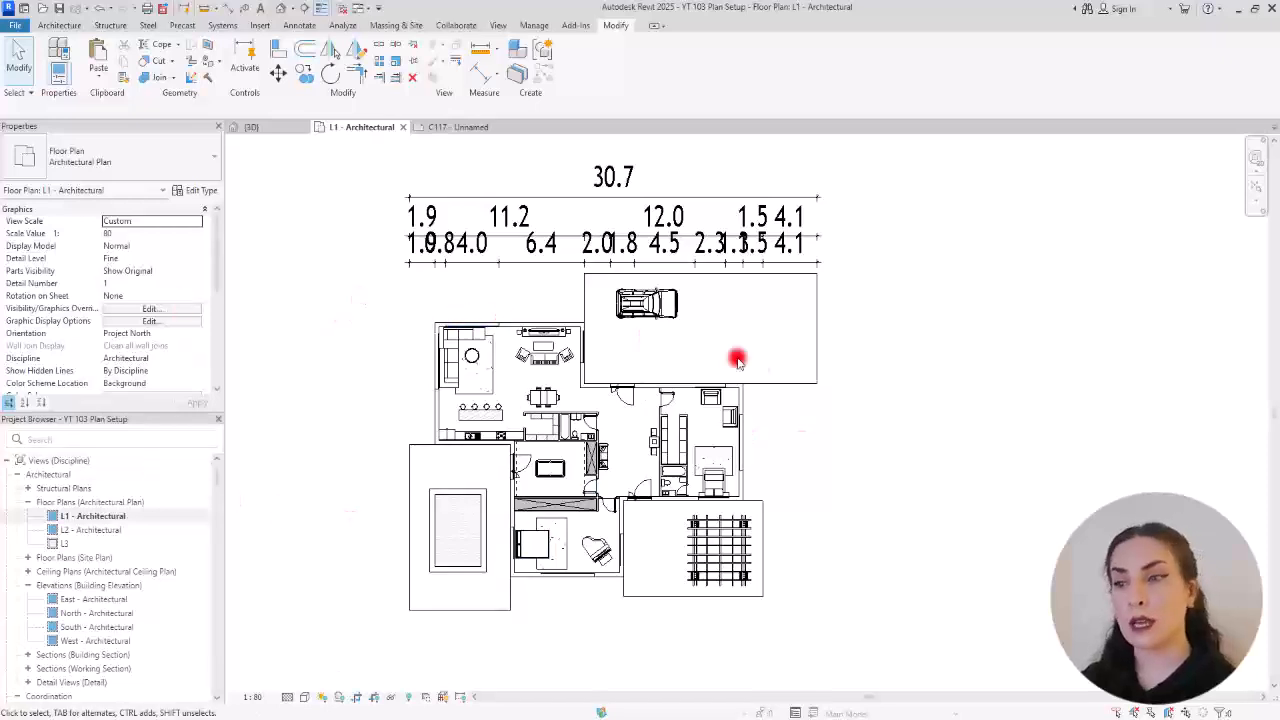
scroll(663, 517, up, 1)
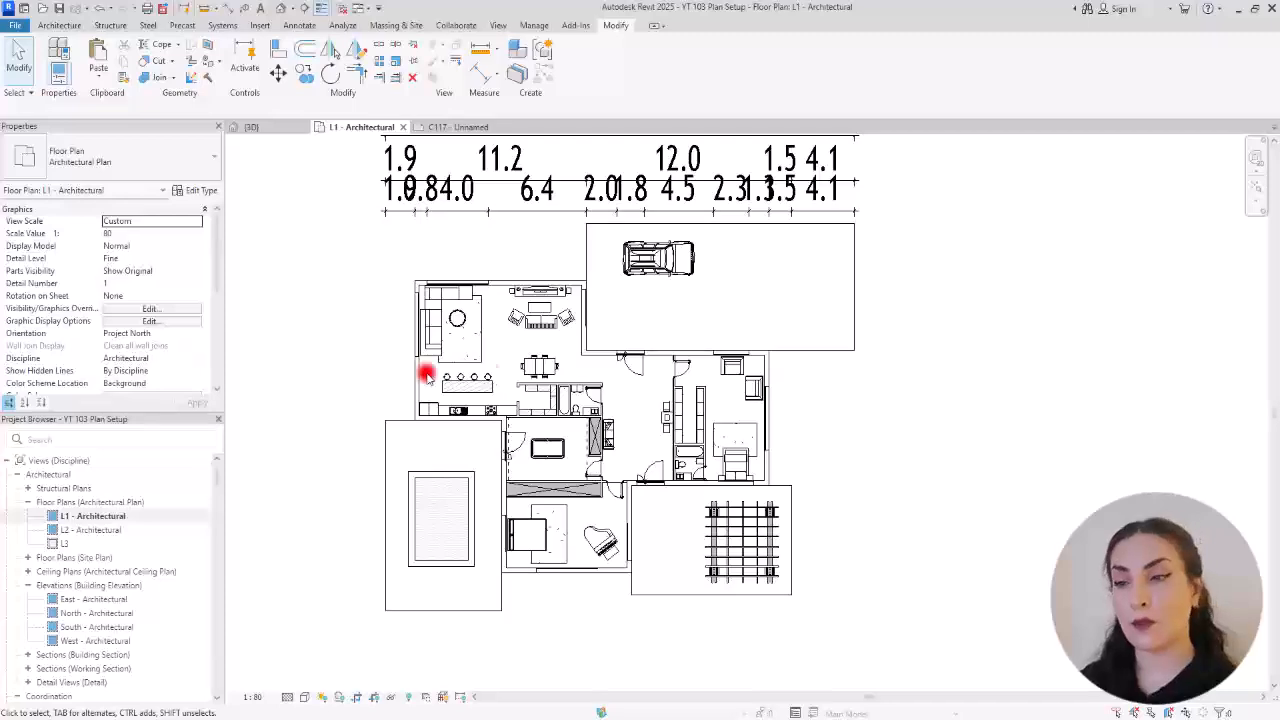
scroll(523, 395, up, 2)
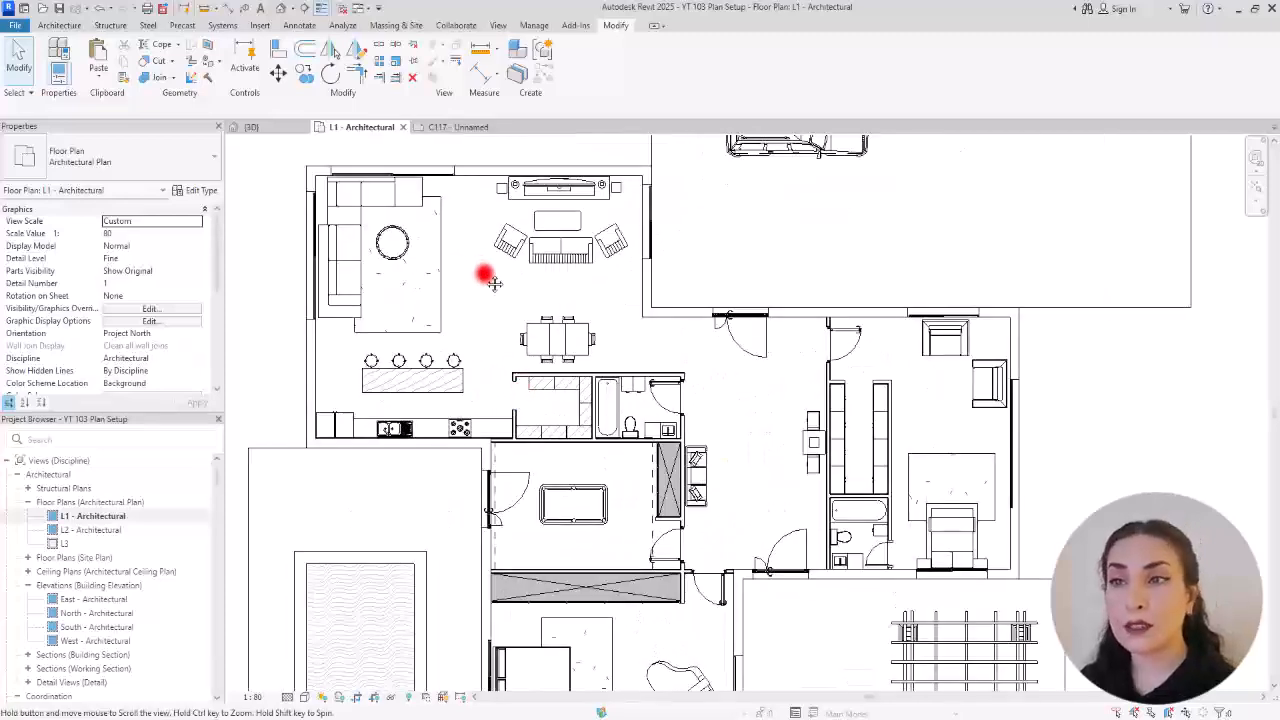
click(481, 70)
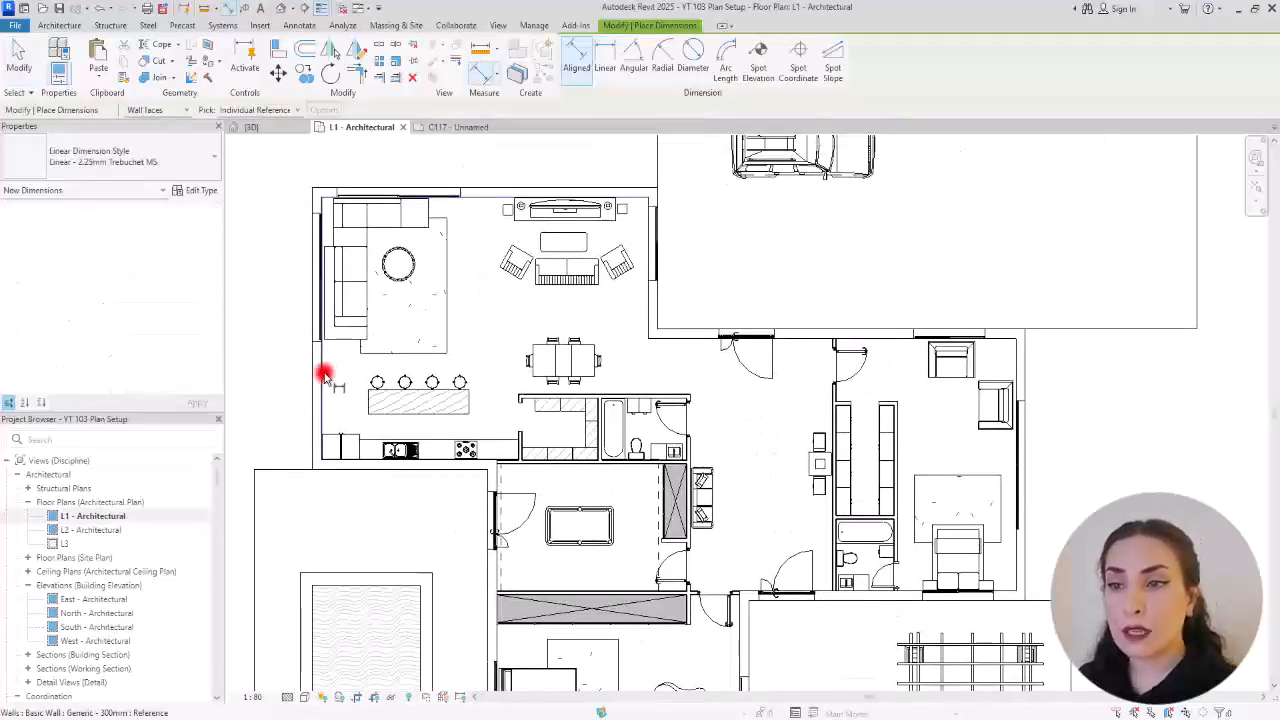
scroll(373, 433, up, 3)
middle_drag(382, 326, 428, 354)
scroll(468, 398, down, 3)
scroll(468, 396, down, 2)
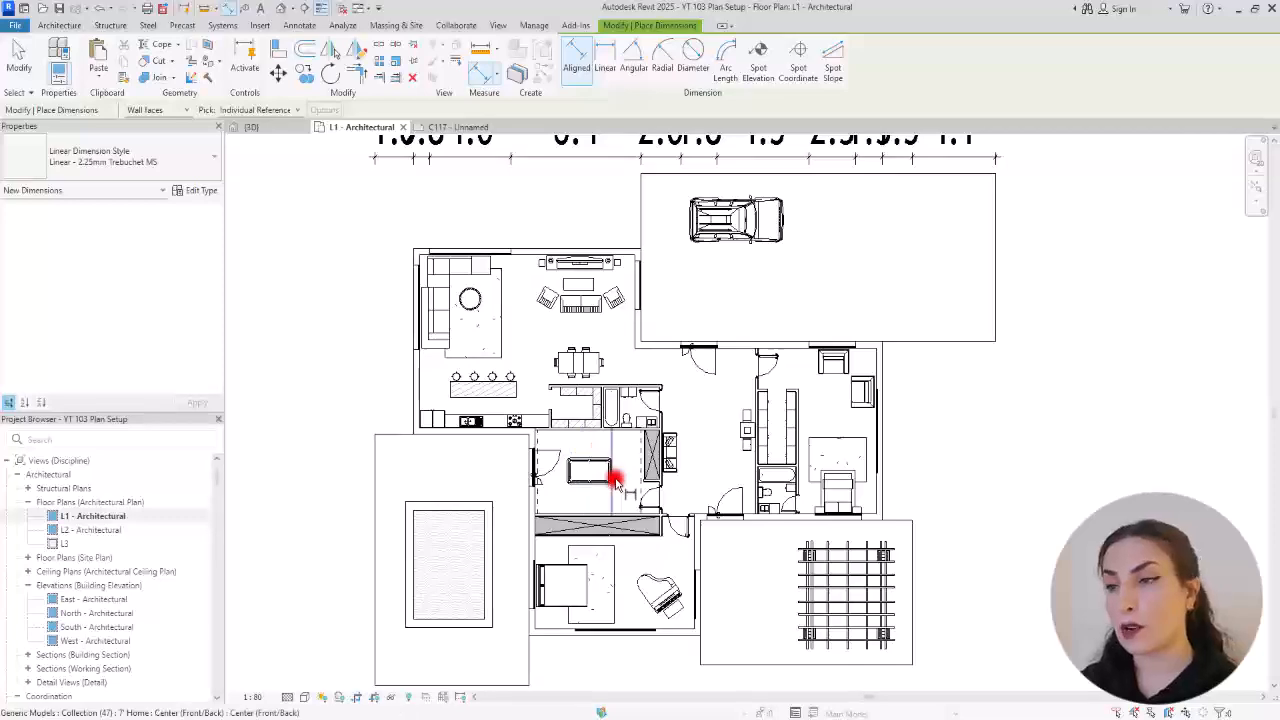
scroll(443, 345, up, 4)
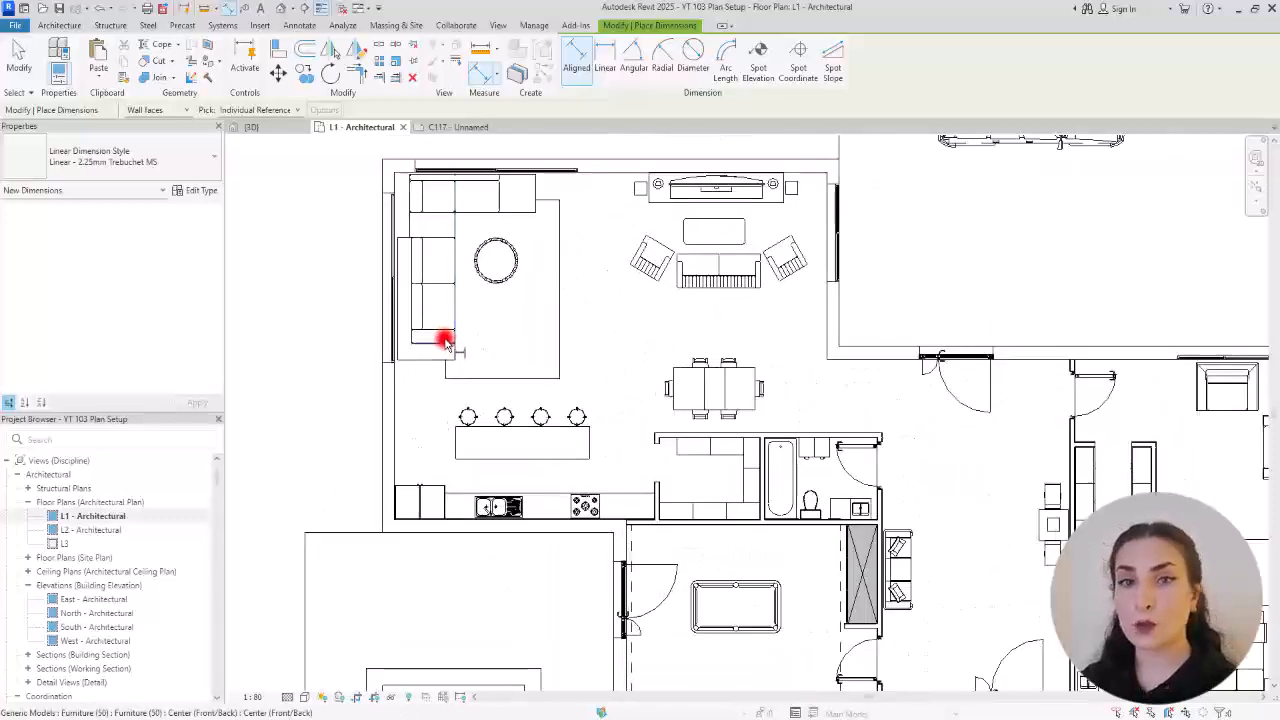
scroll(450, 358, down, 3)
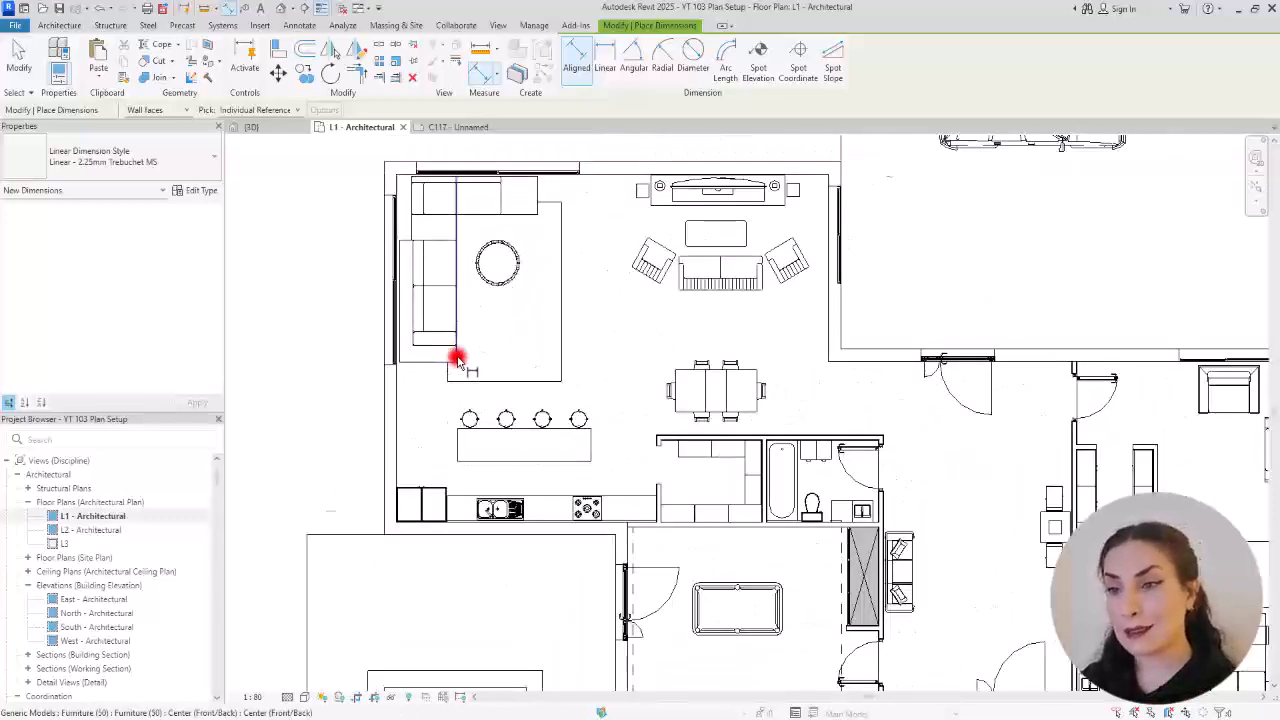
scroll(463, 363, up, 2)
scroll(463, 367, up, 2)
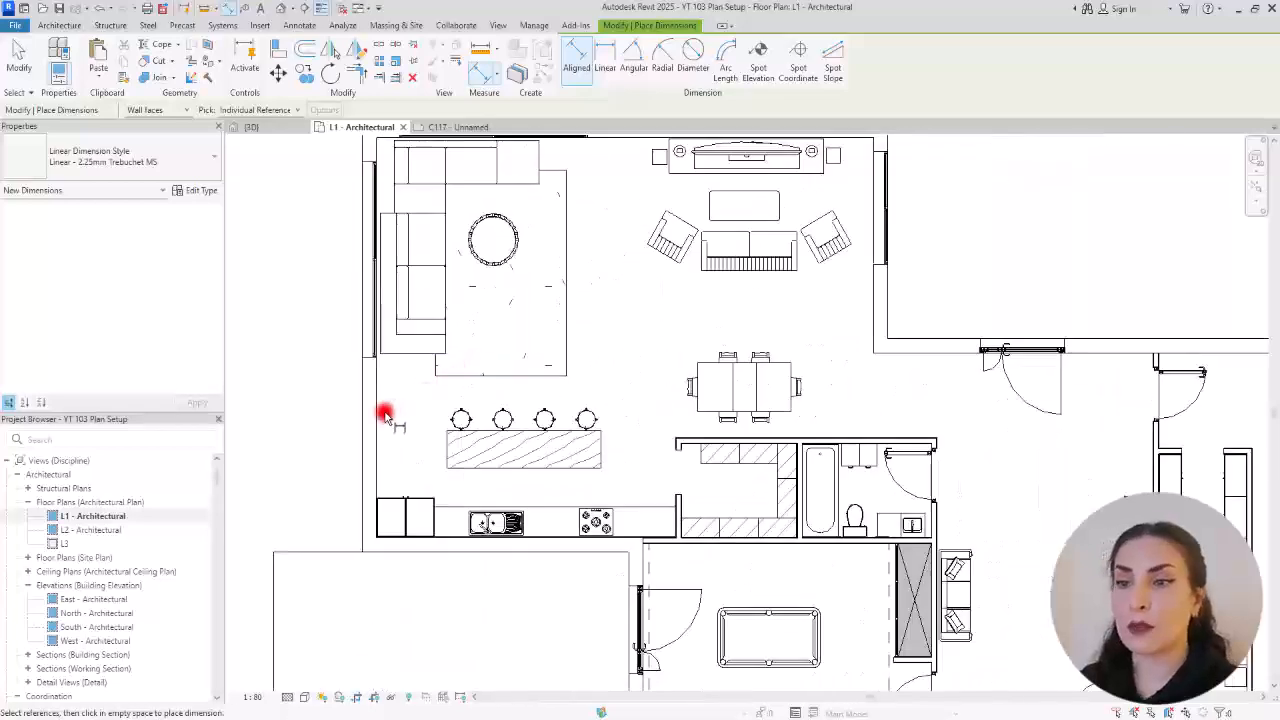
scroll(368, 432, down, 2)
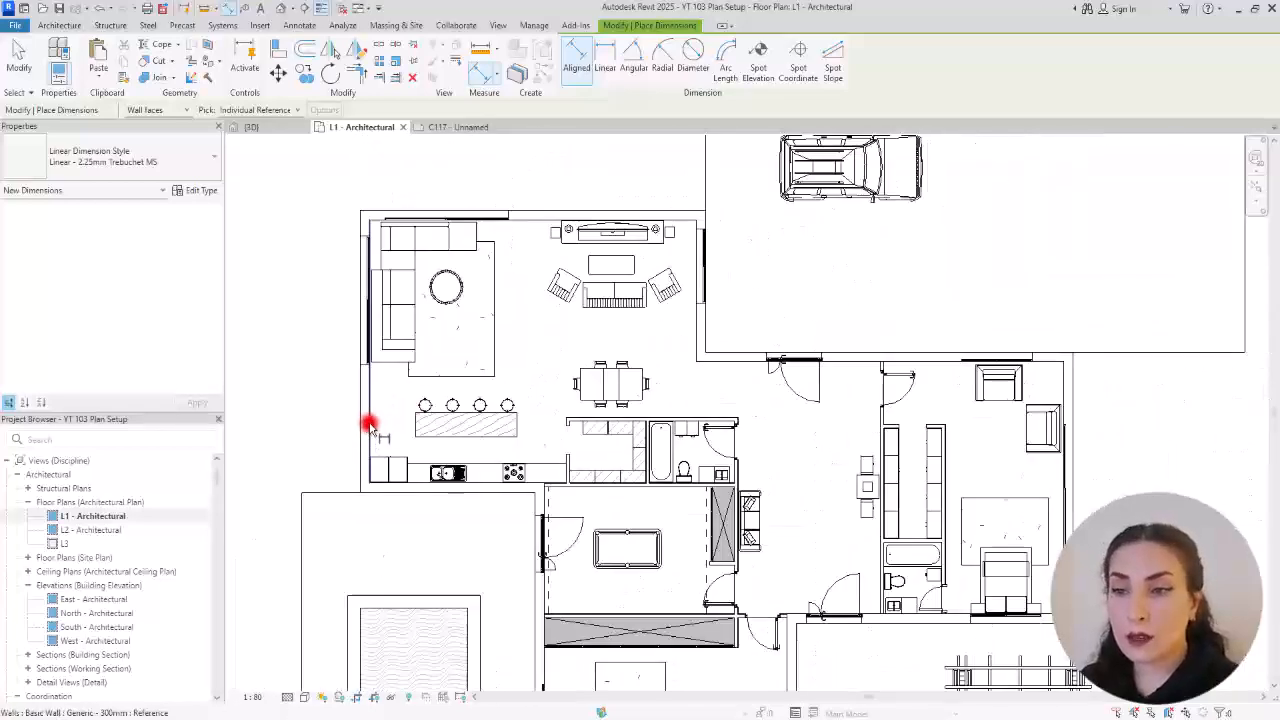
scroll(368, 425, up, 3)
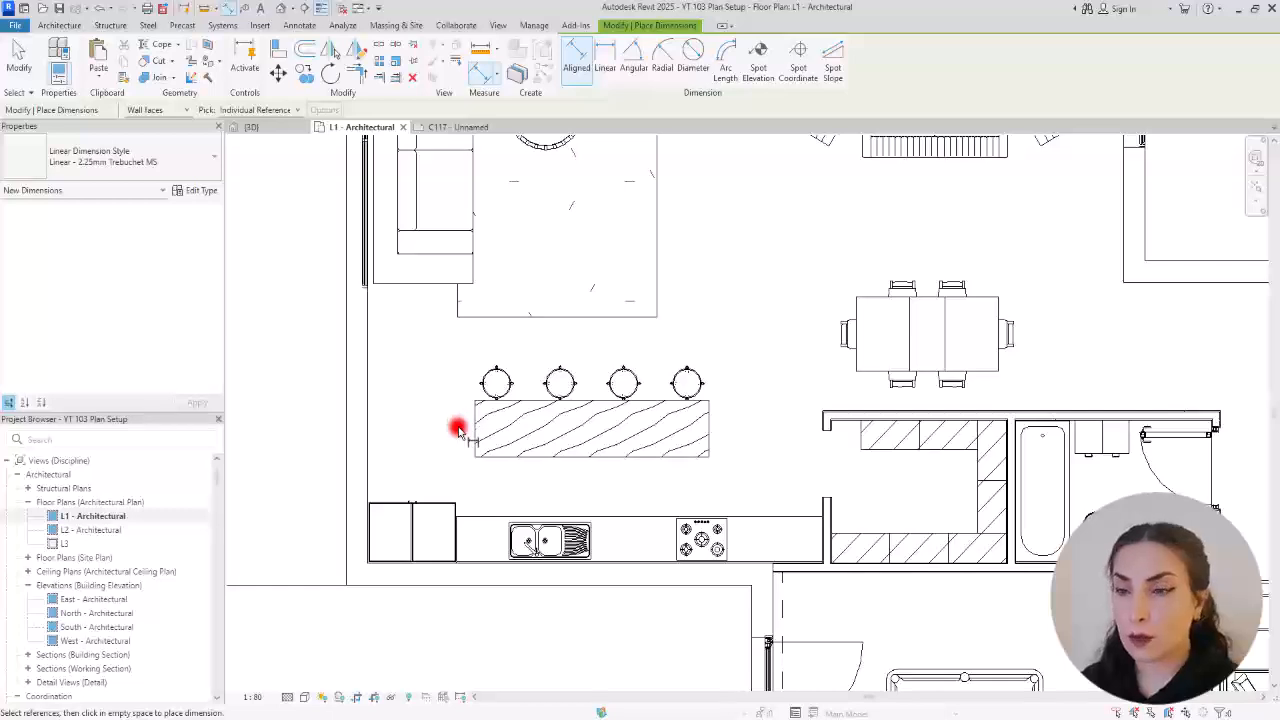
Step: Begin the interior dimension string at the outer wall's inner face, picking both kitchen island ends, the pantry partition, the living-room wall and the bathroom's hall-side face
click(369, 434)
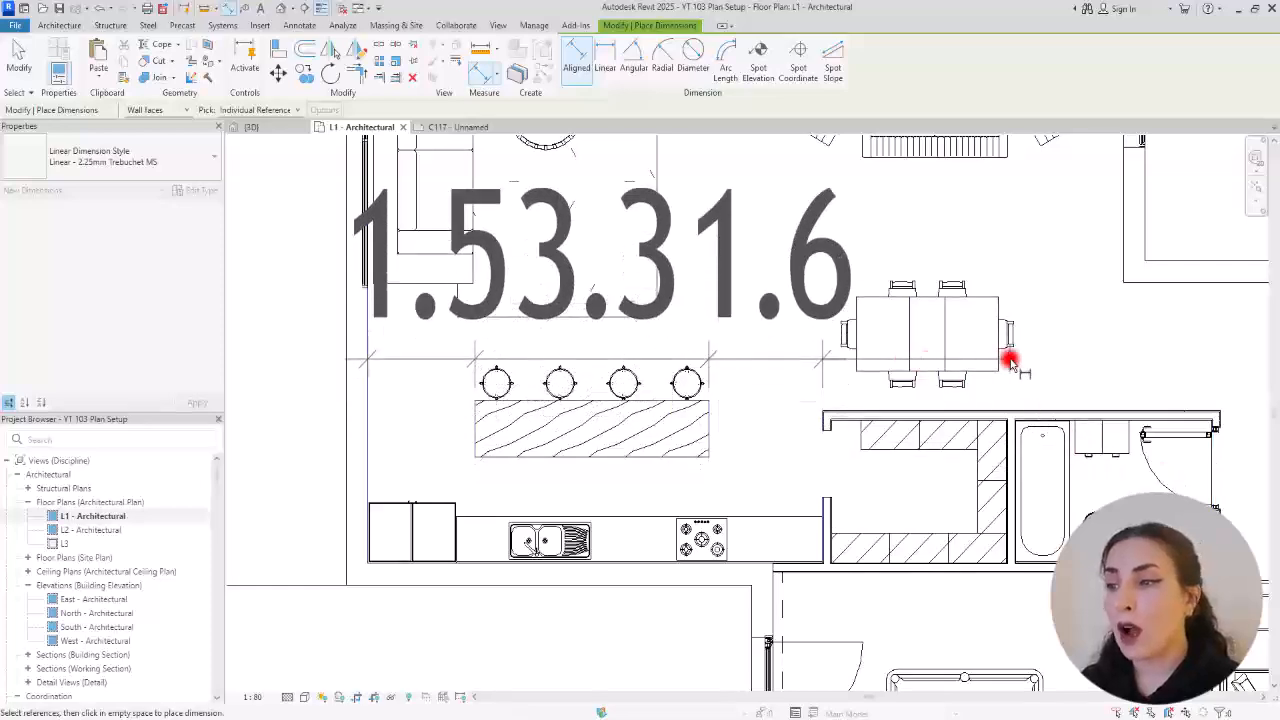
middle_drag(1092, 353, 790, 353)
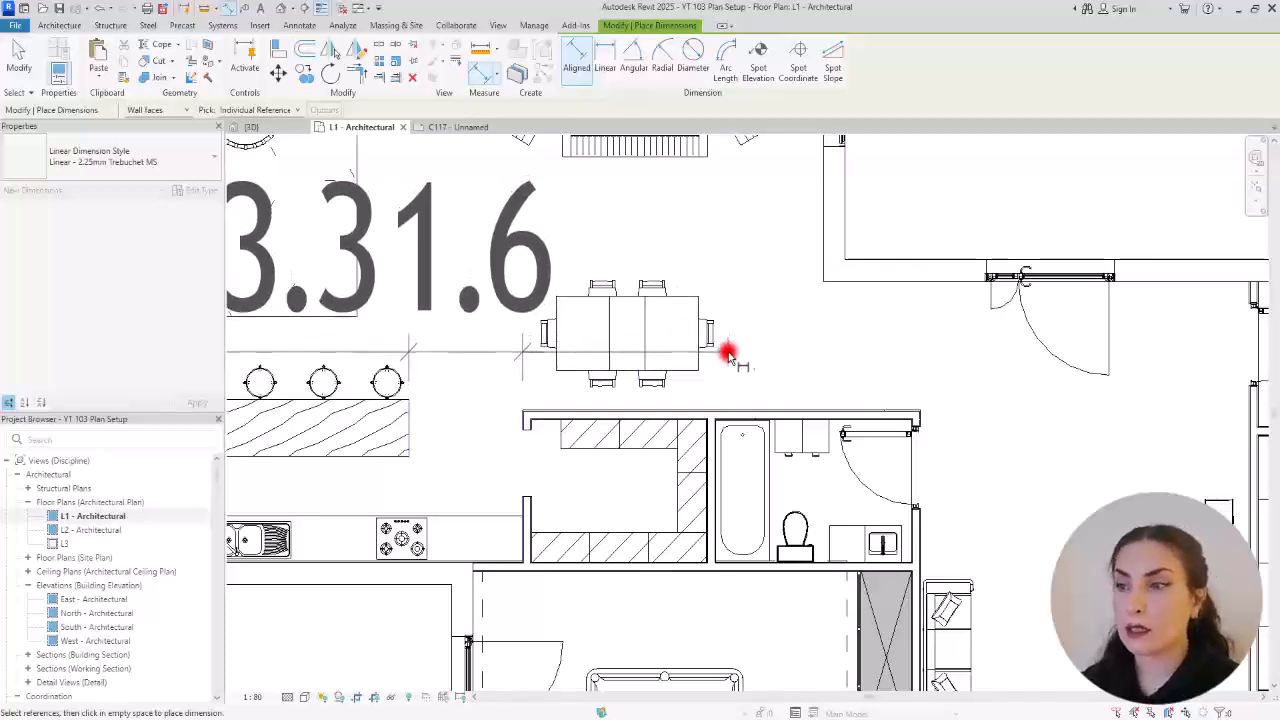
click(816, 263)
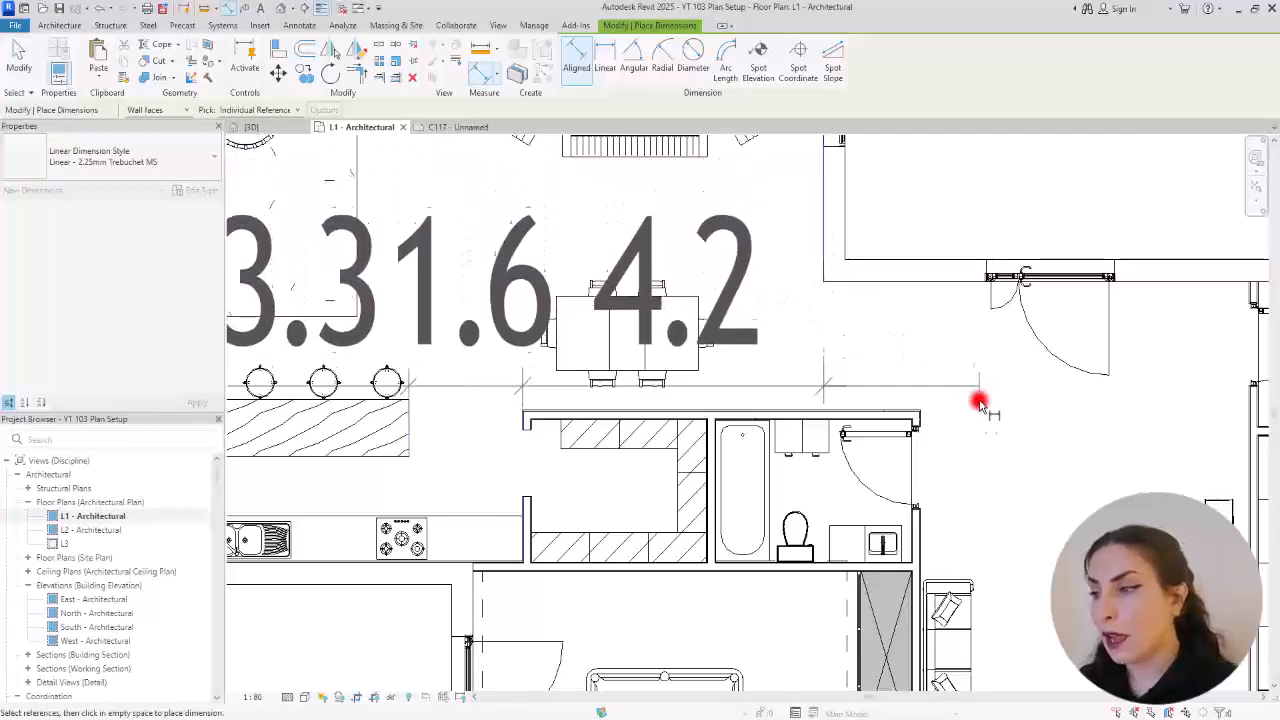
scroll(920, 505, up, 5)
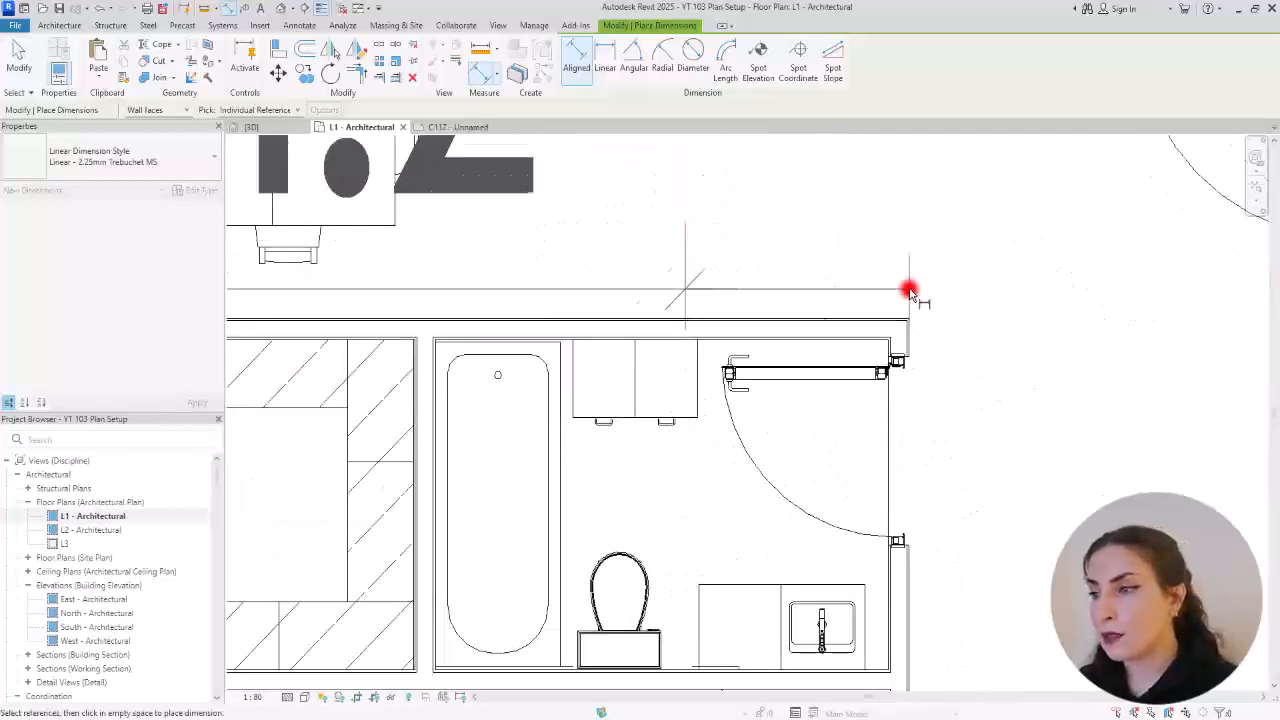
scroll(906, 371, down, 5)
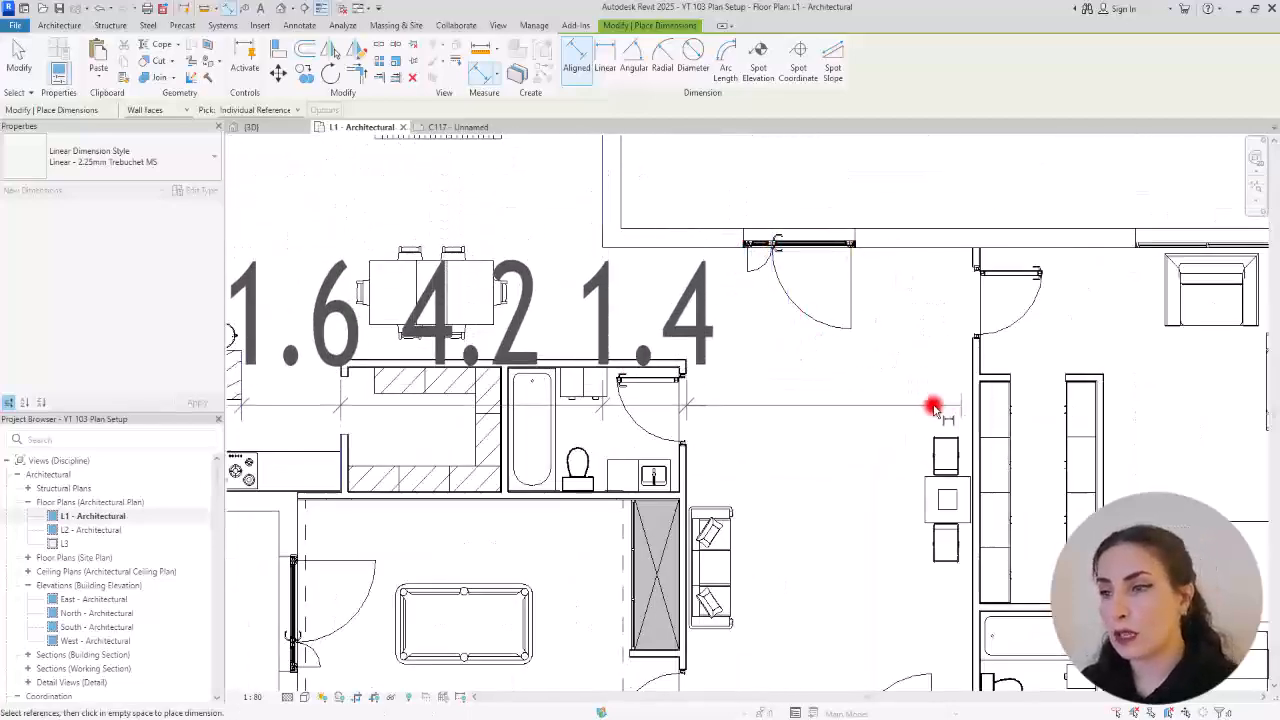
Step: Continue the interior dimension string to both faces of the partition between the hall and the walk-in closet
middle_drag(946, 403, 812, 403)
scroll(815, 395, up, 4)
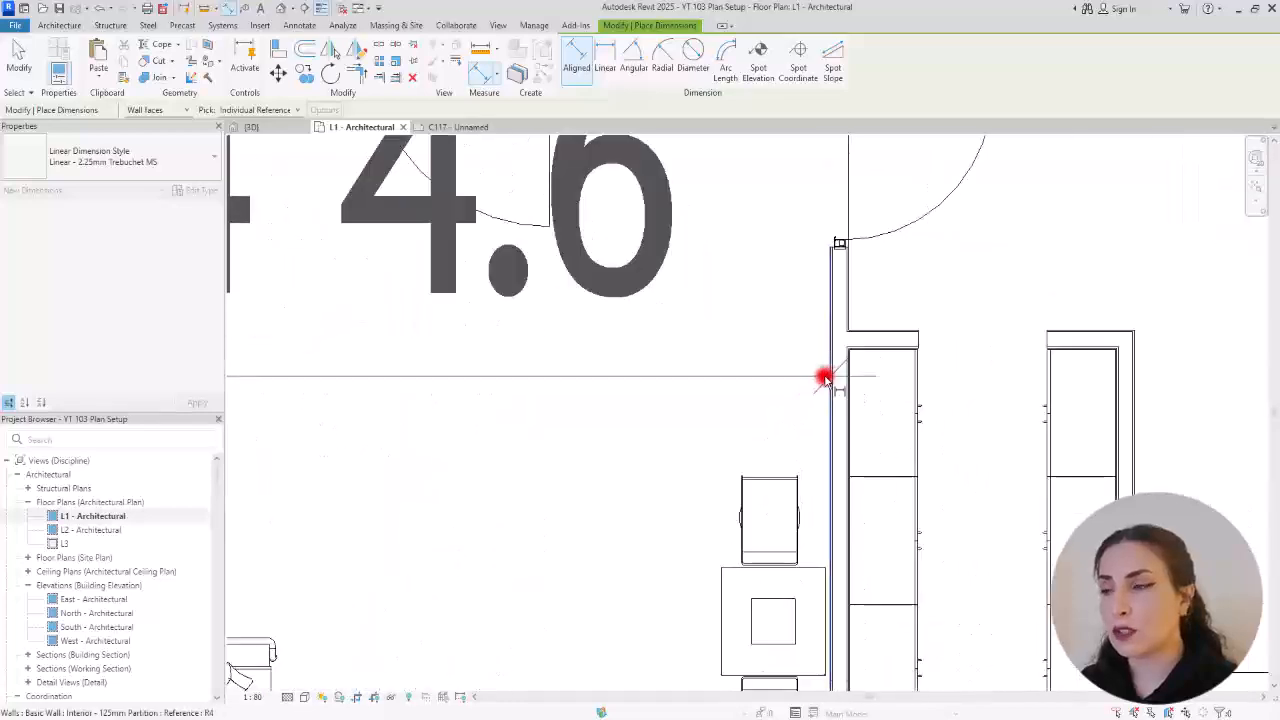
scroll(723, 383, down, 3)
scroll(803, 347, up, 3)
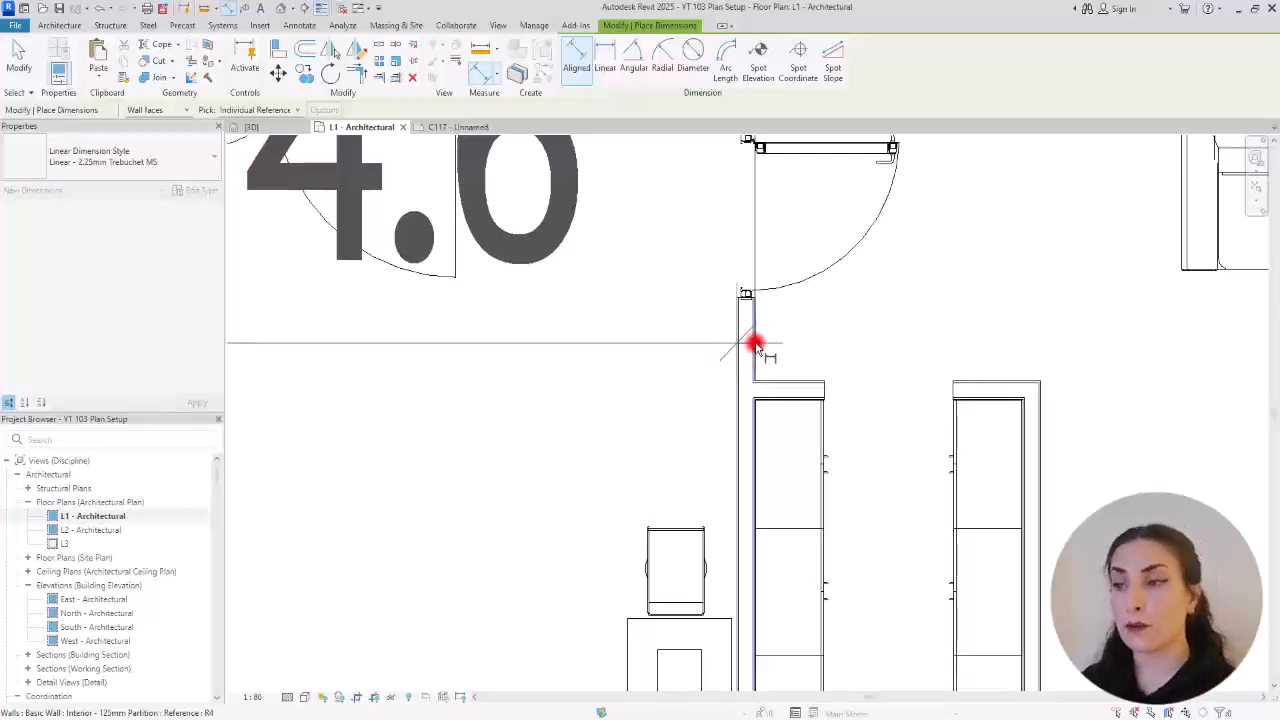
click(760, 345)
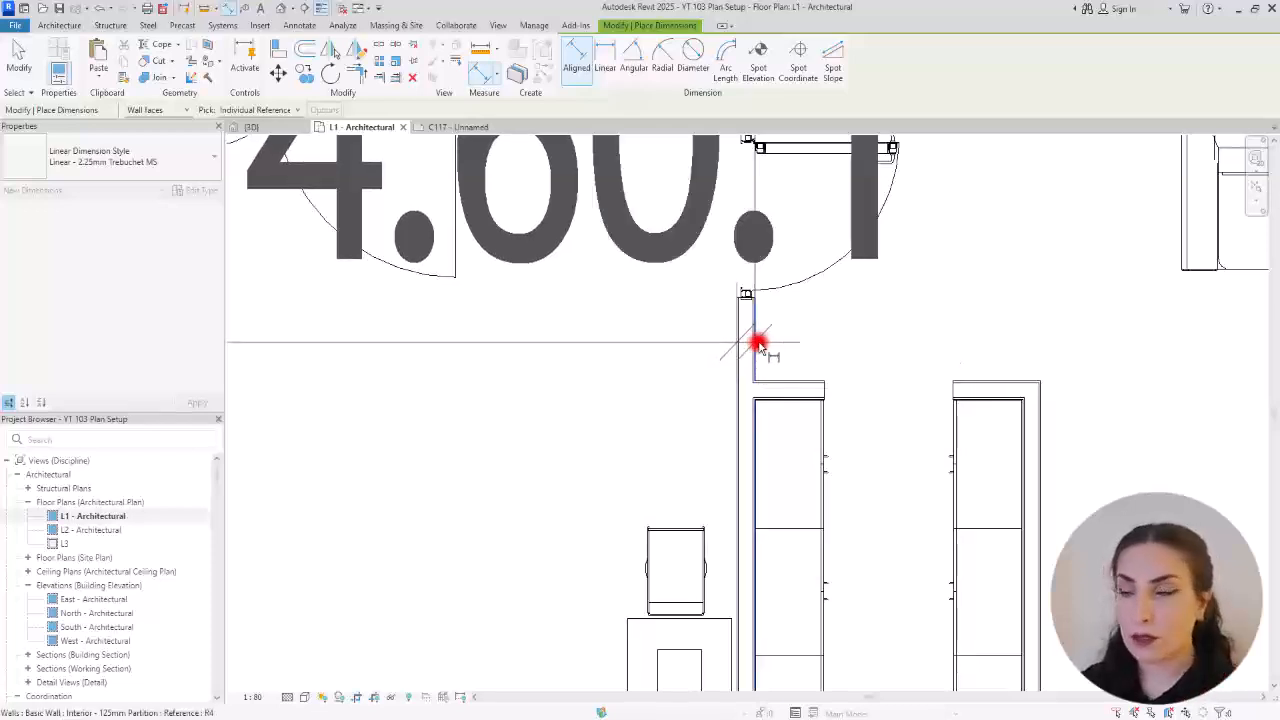
Step: Extend the interior string to the closet's bedroom-side wall and the bedroom's outer wall, place it, and finish the dimension command
middle_drag(955, 343, 771, 343)
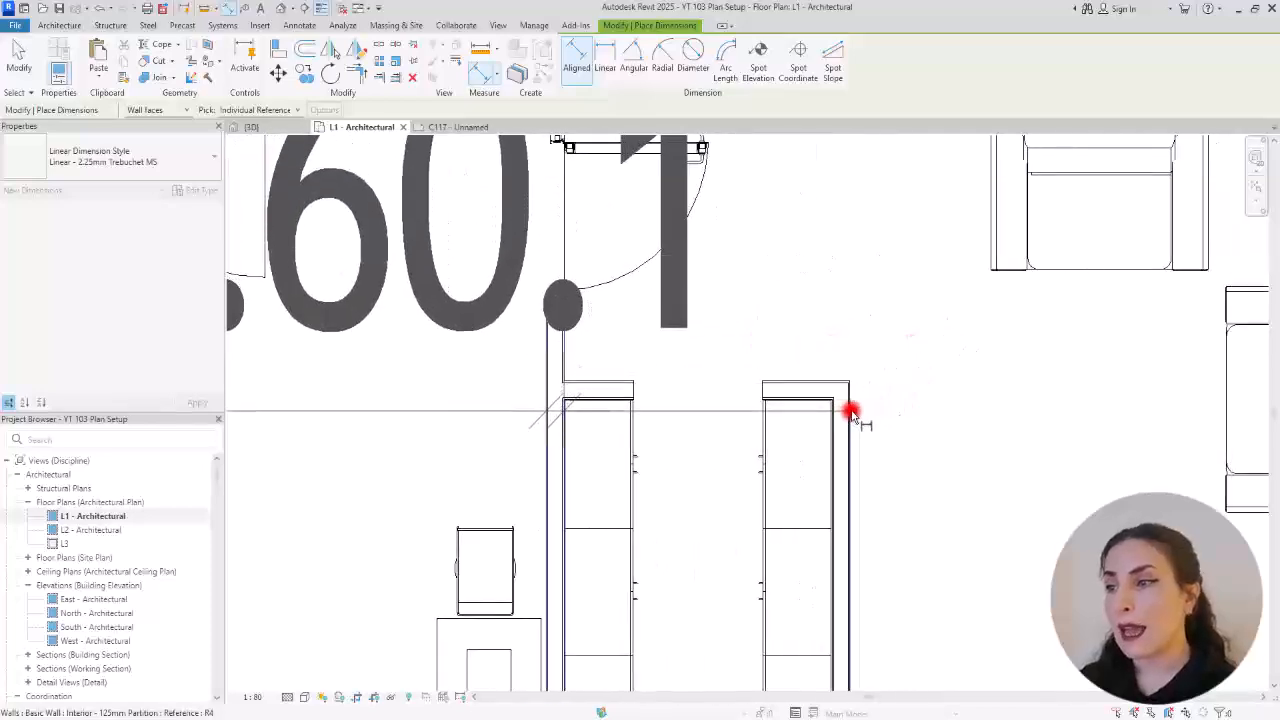
scroll(808, 408, down, 2)
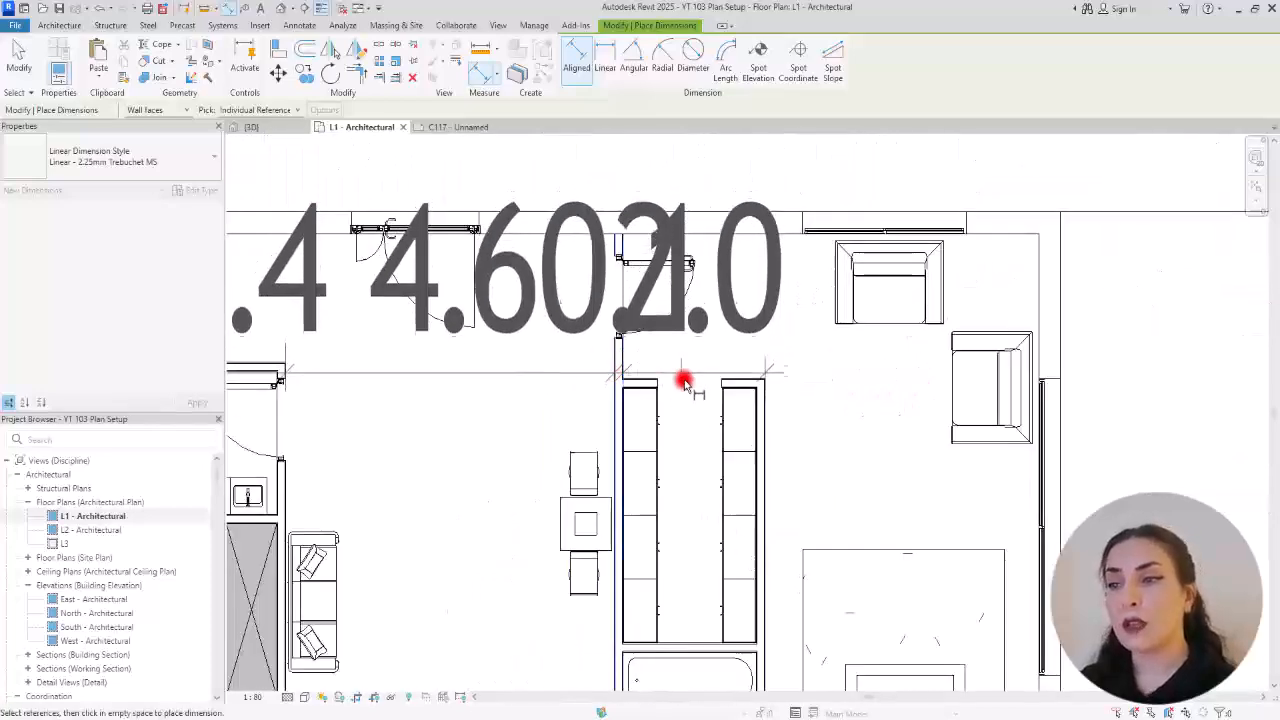
scroll(676, 398, up, 1)
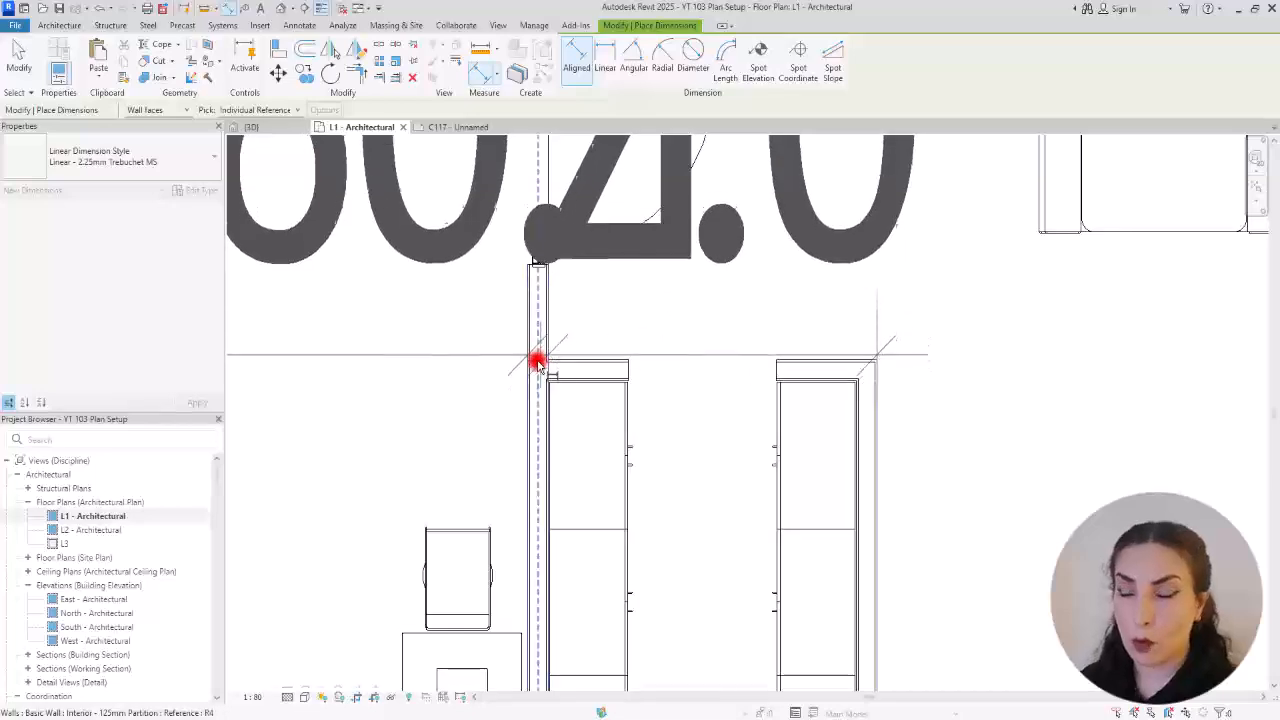
scroll(700, 355, down, 3)
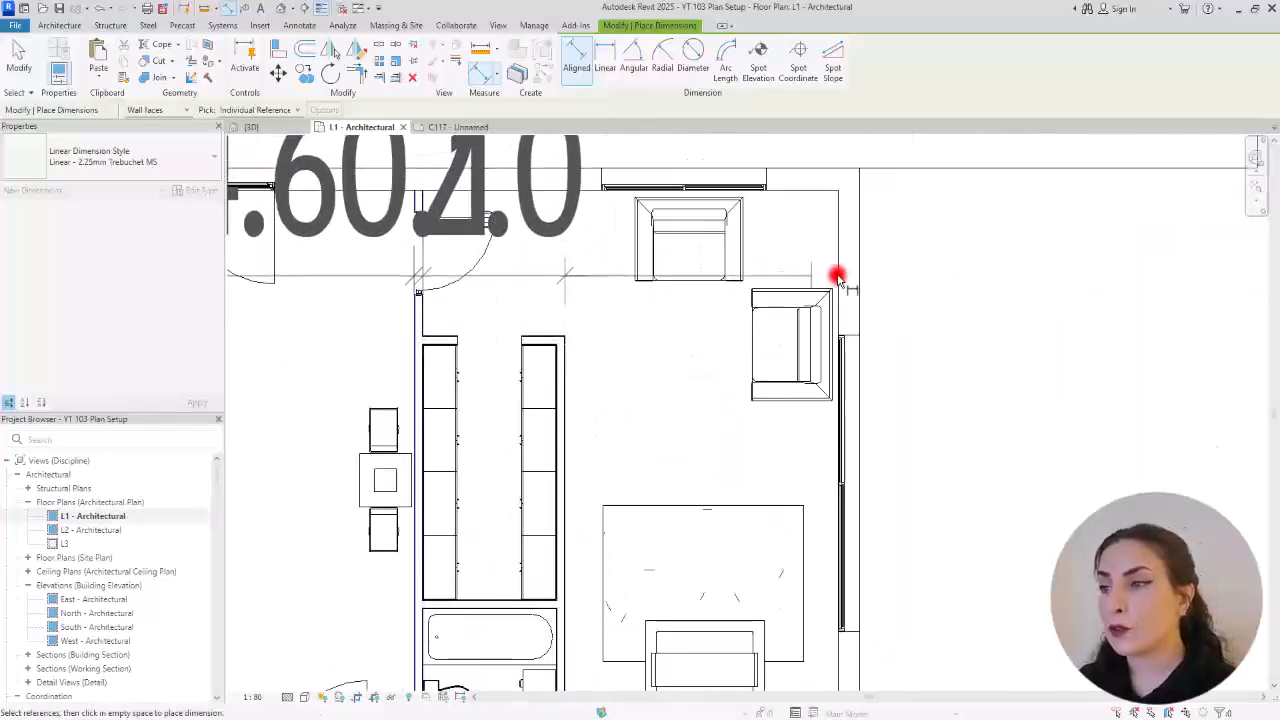
scroll(806, 320, down, 4)
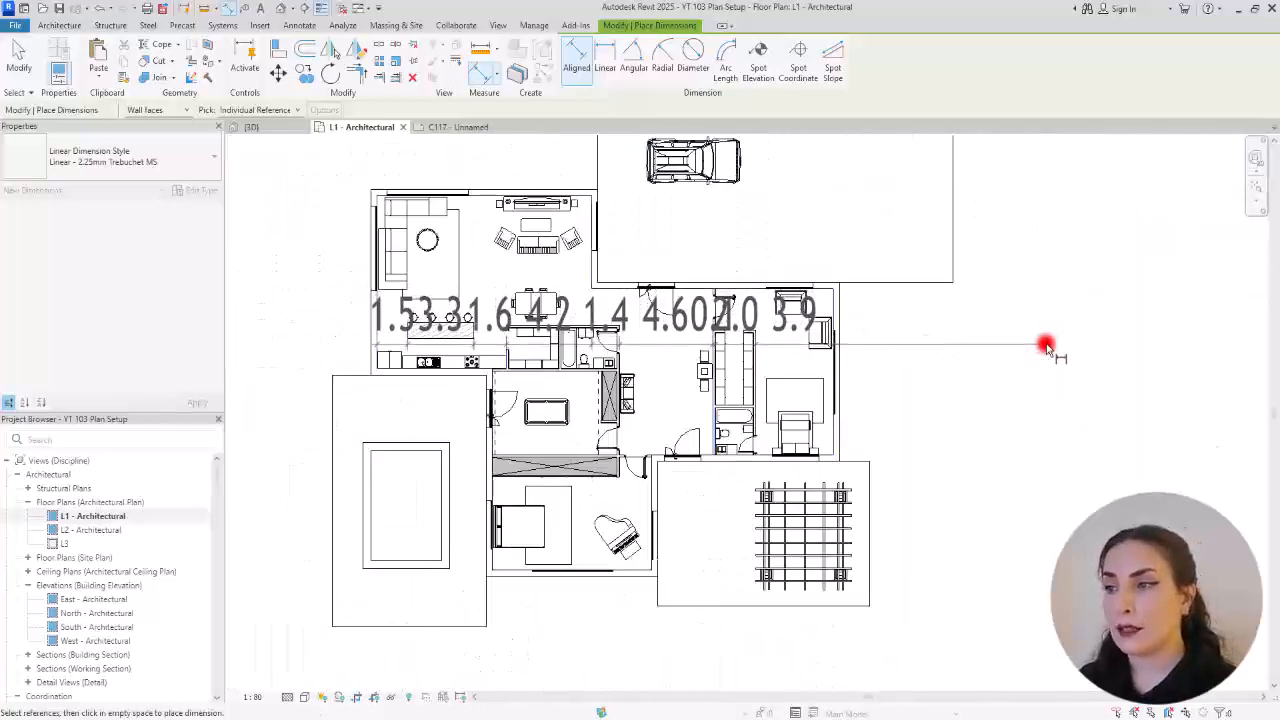
click(1072, 335)
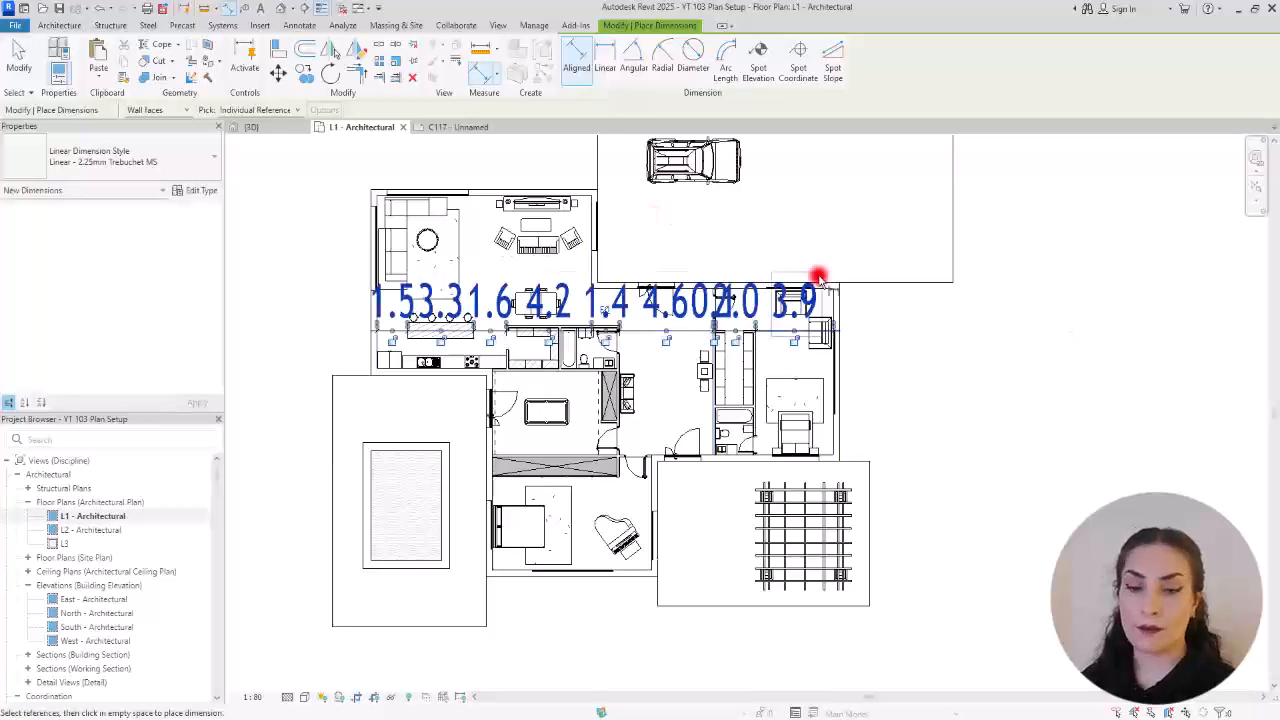
key(Escape)
key(Escape)
middle_drag(908, 297, 891, 534)
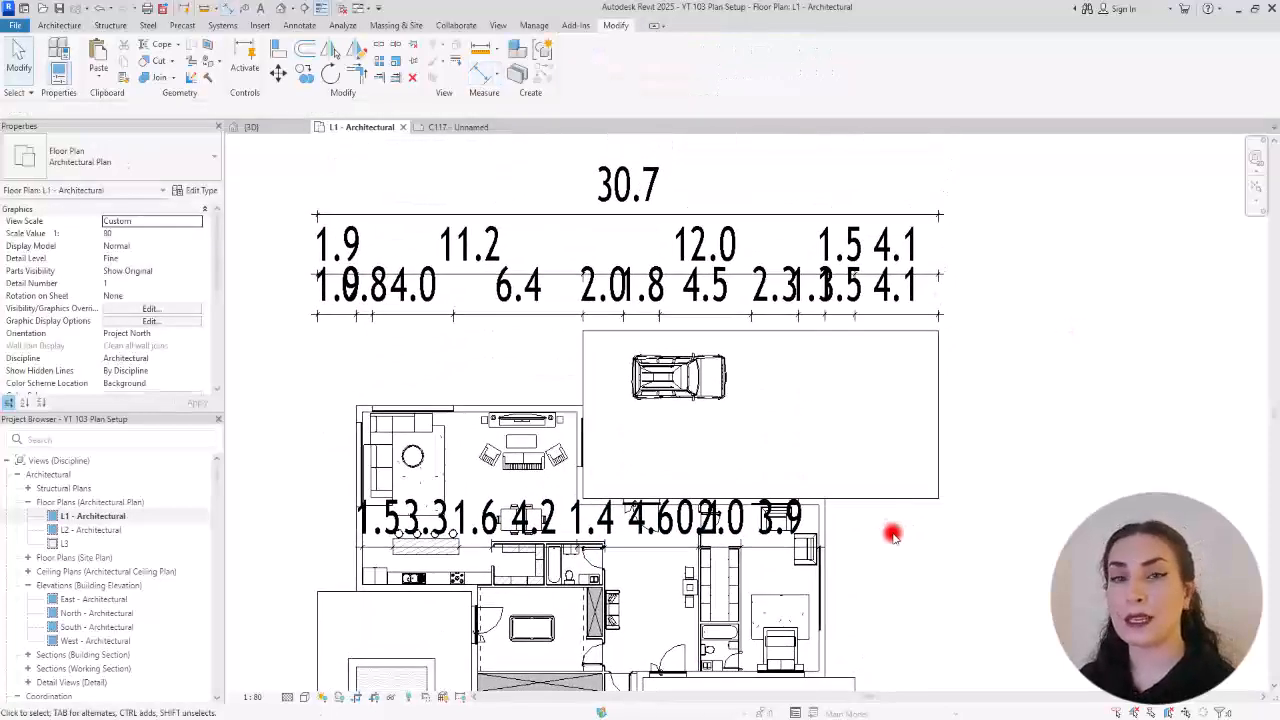
Step: Set the text size of the Linear - 2.25mm Trebuchet MS dimension type to 6 mm
click(435, 213)
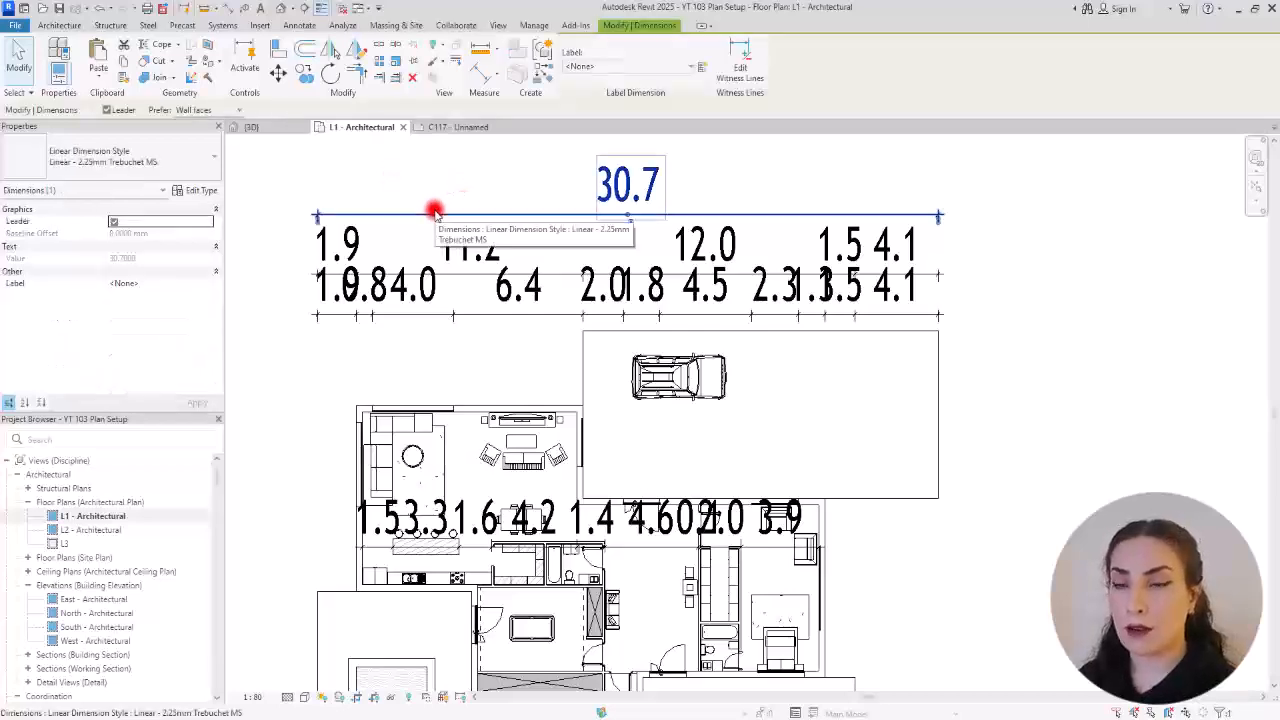
click(200, 190)
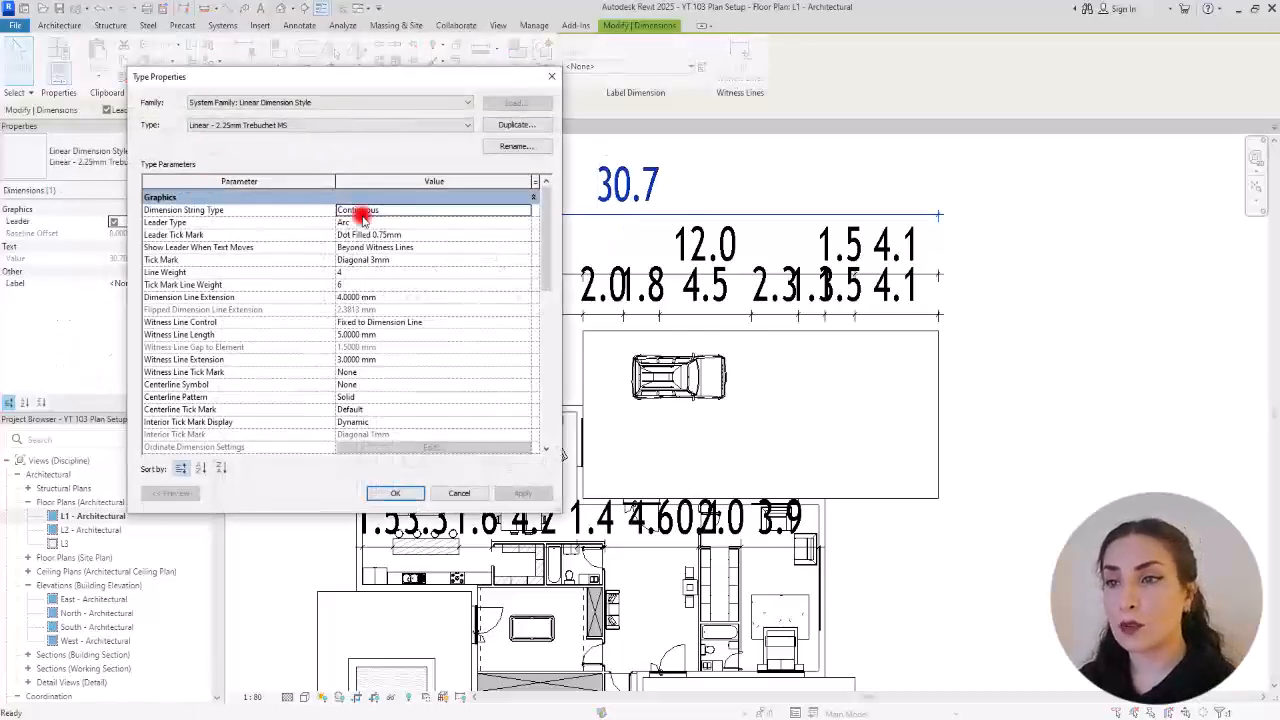
drag(543, 215, 551, 340)
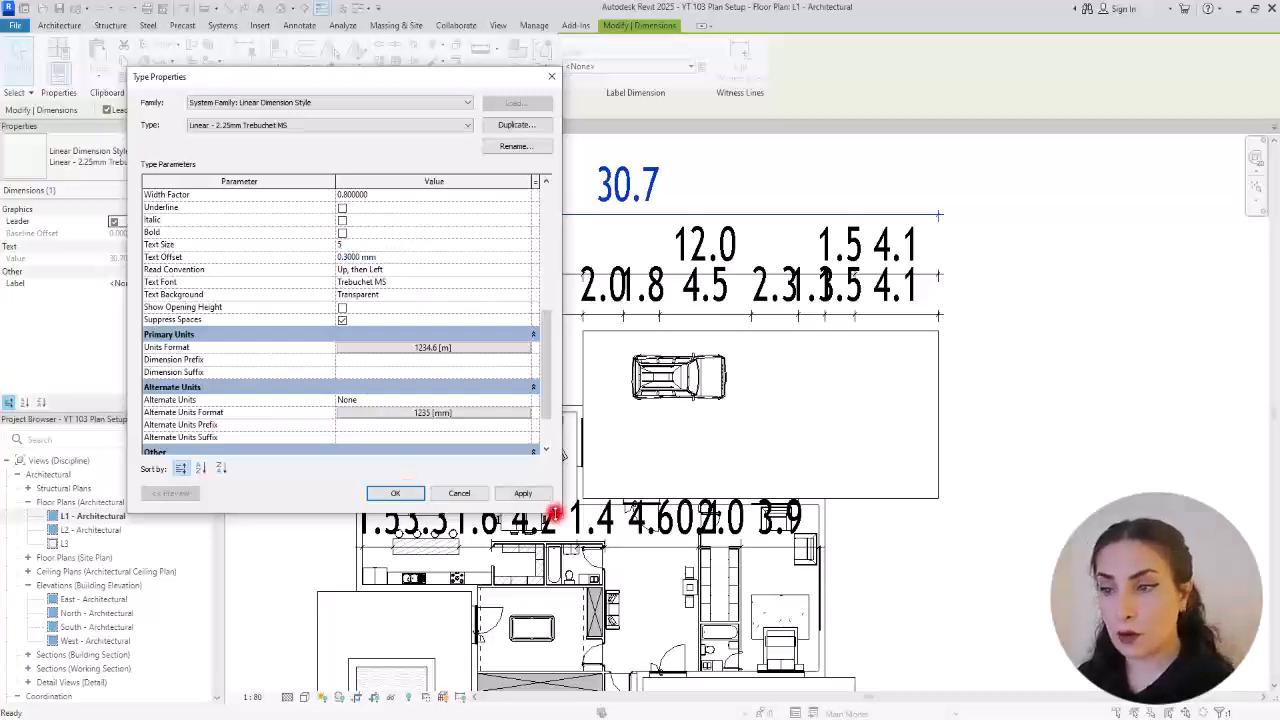
click(524, 493)
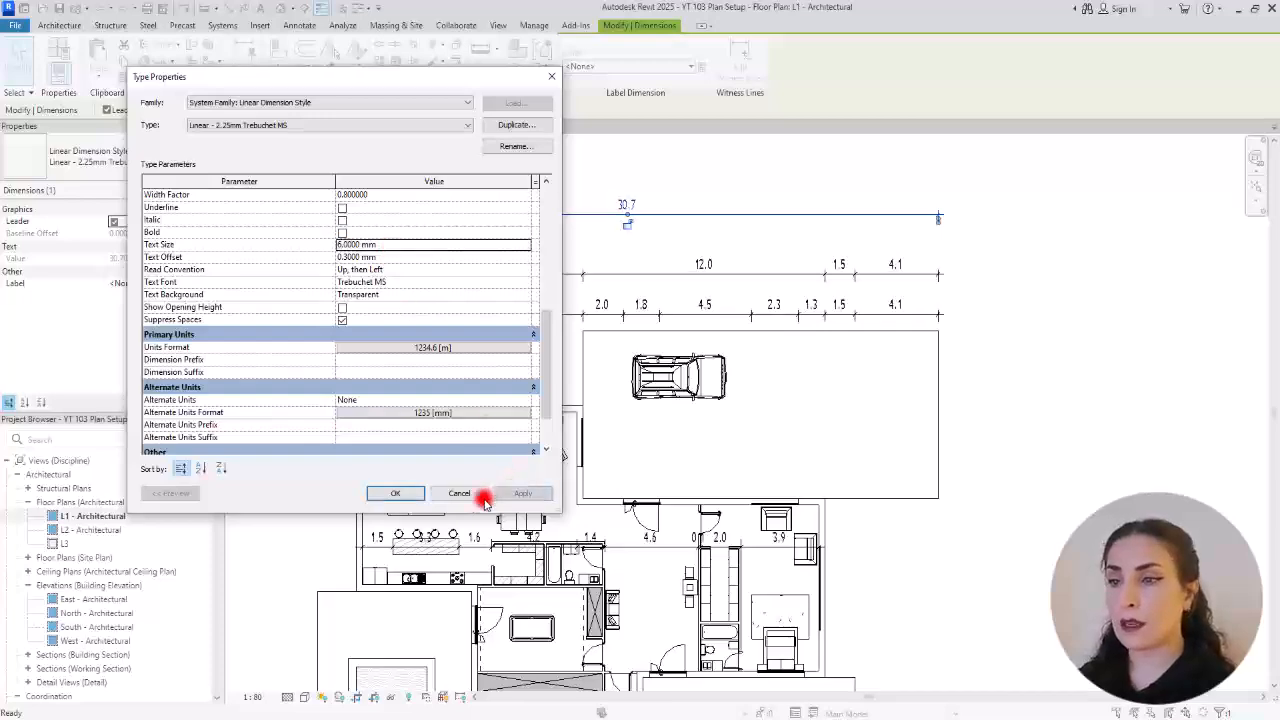
click(398, 493)
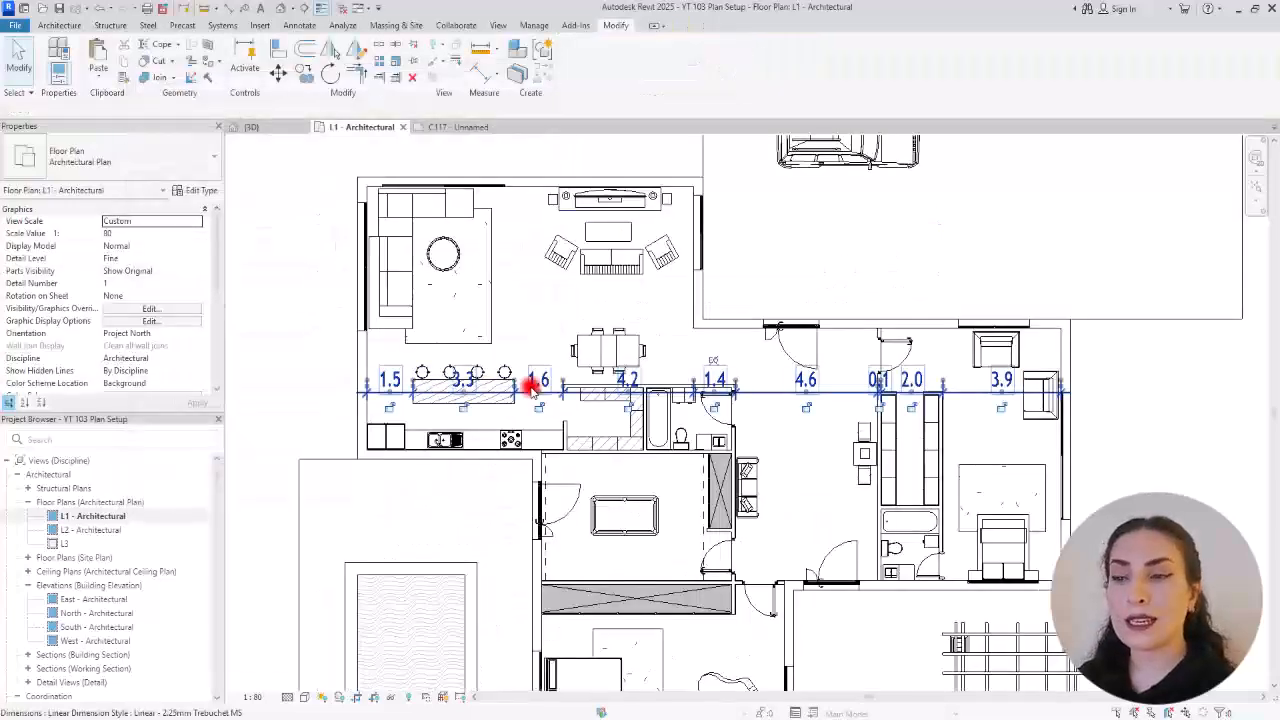
Step: Duplicate the interior string's dimension type as Linear - 2.25mm Trebuchet MS 3 and set its text size to 4 mm
click(534, 390)
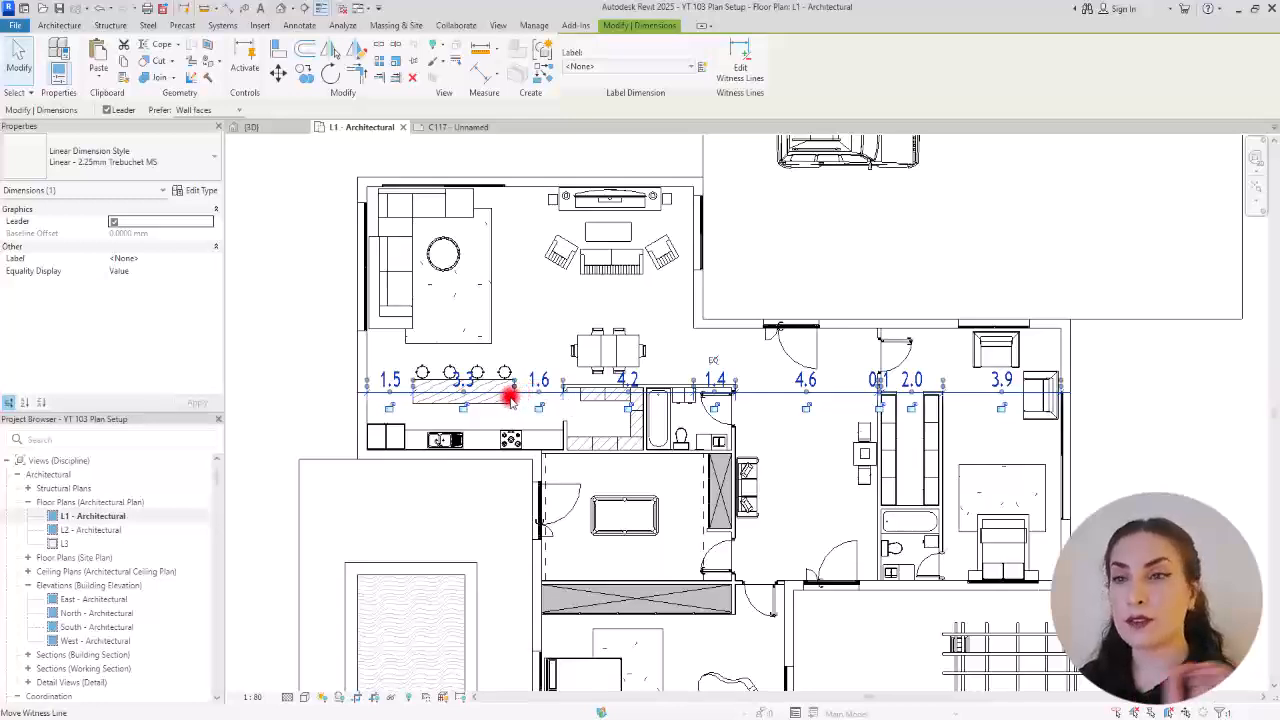
click(199, 191)
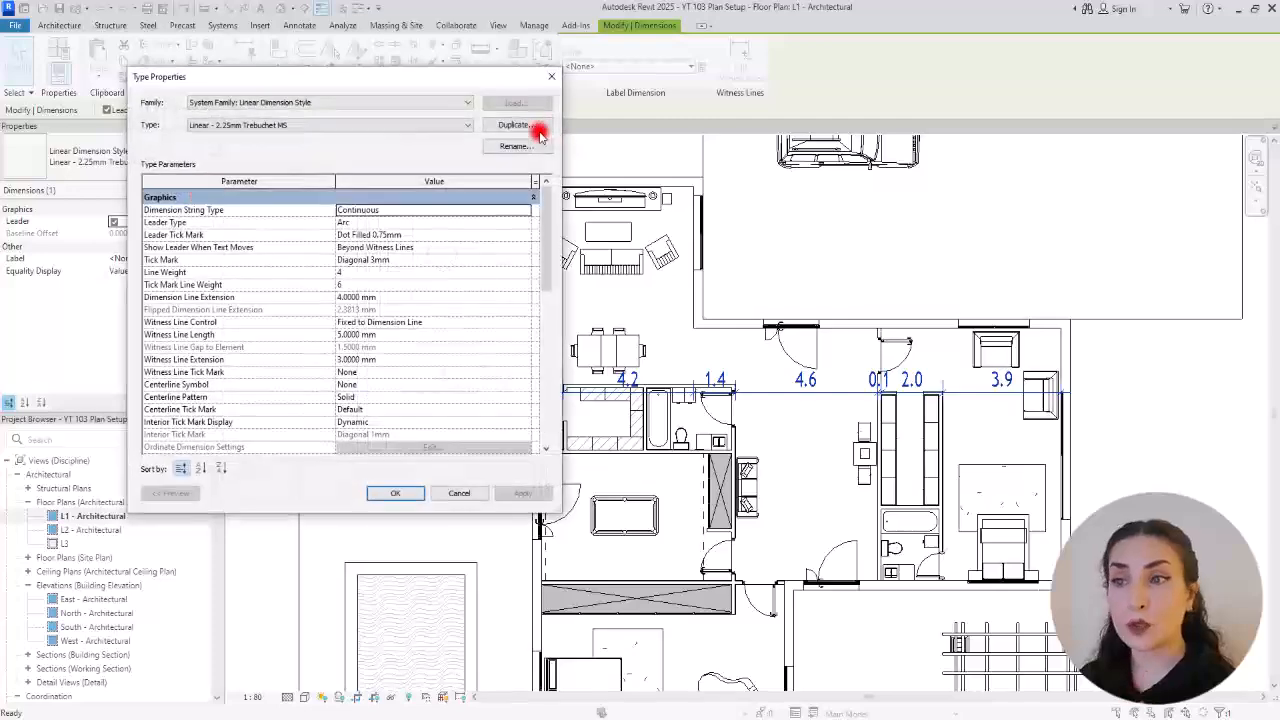
click(506, 128)
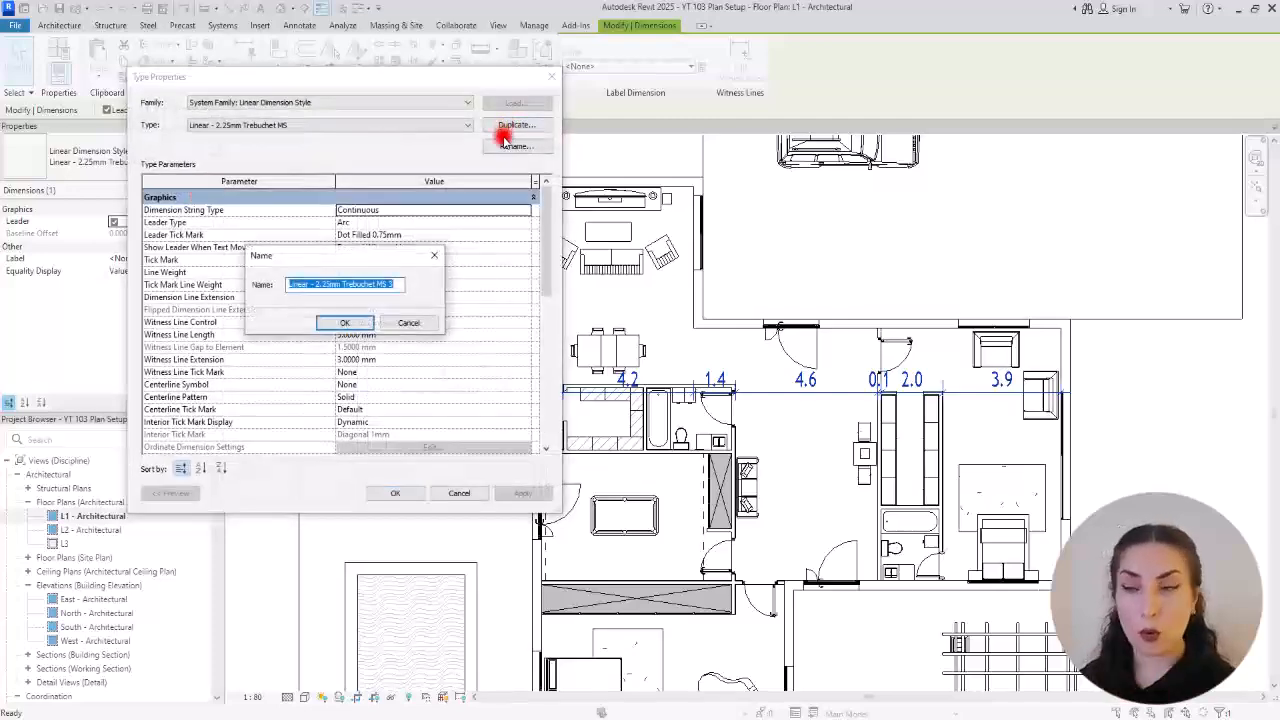
key(Return)
scroll(201, 346, down, 5)
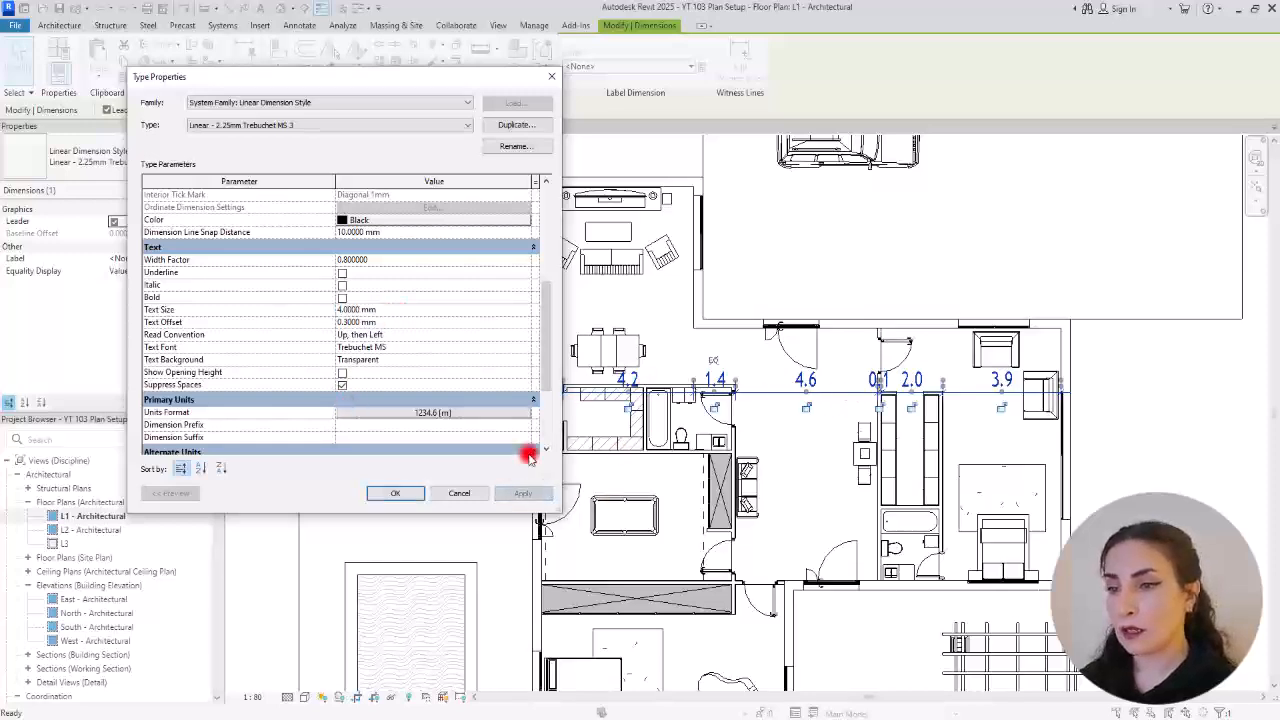
click(400, 494)
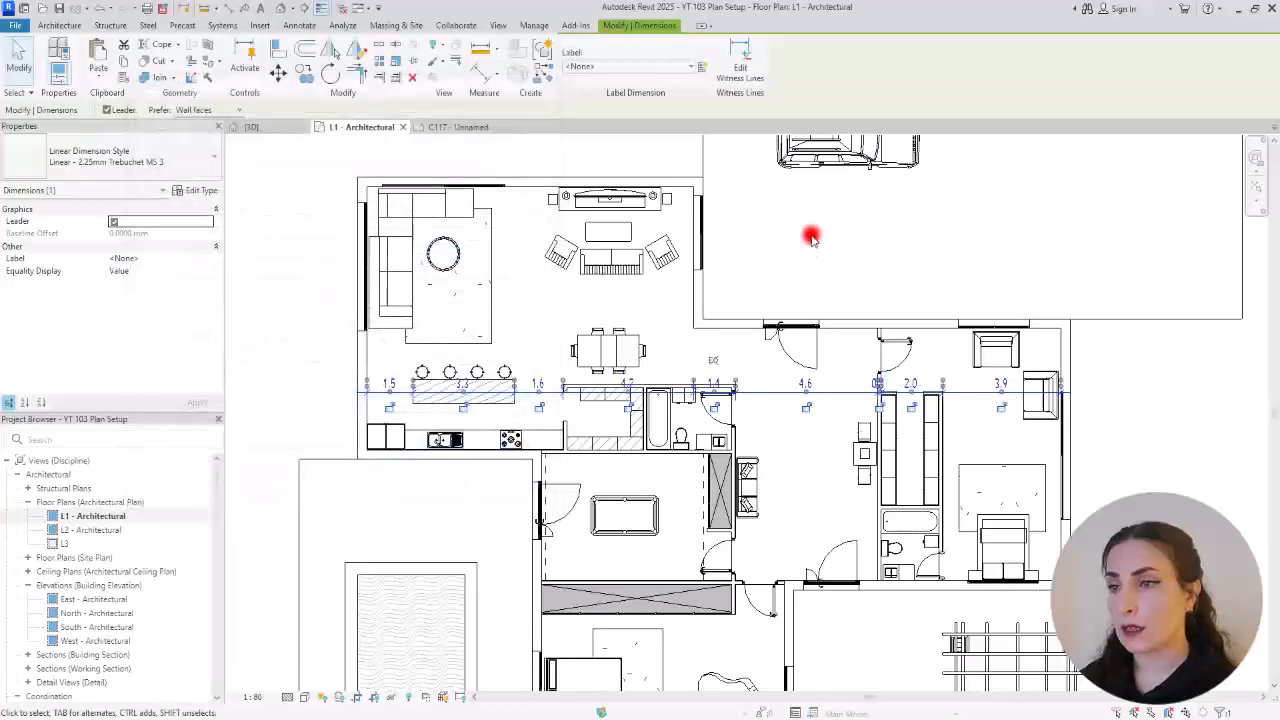
Step: Move the interior dimension string slightly up so it runs just above the pantry and bathroom's upper wall
scroll(731, 463, down, 3)
scroll(765, 475, up, 4)
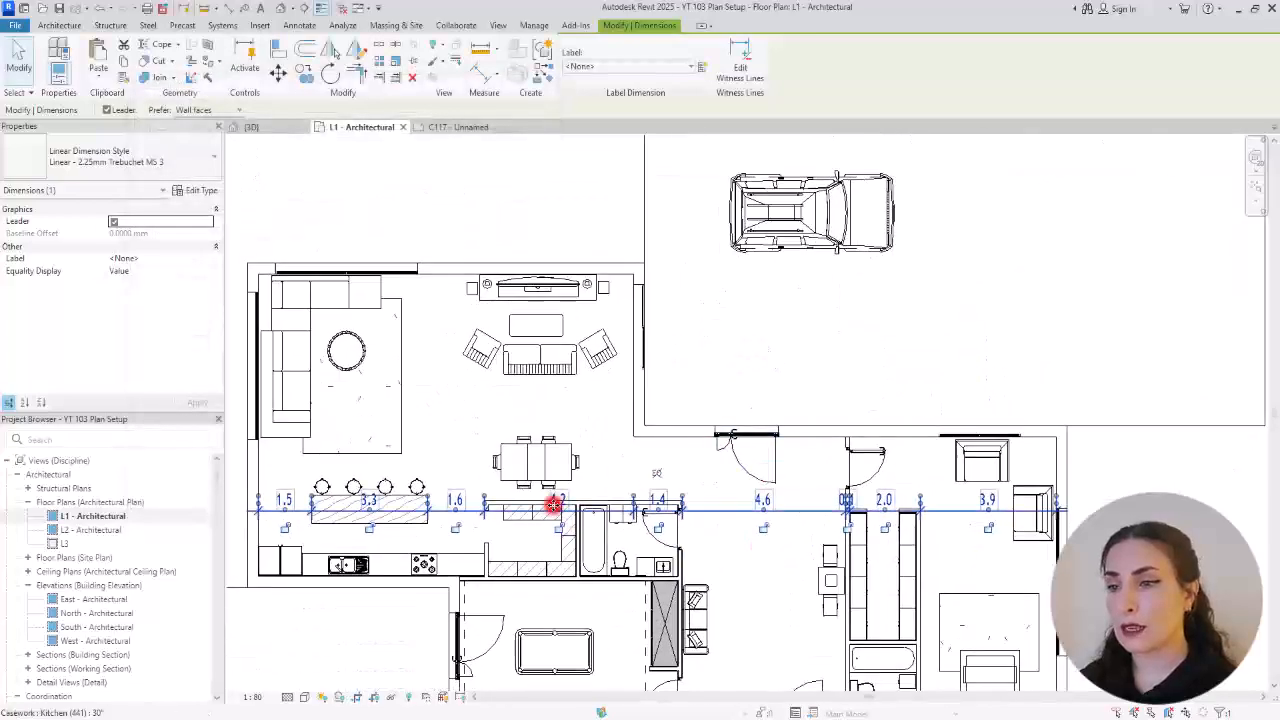
scroll(551, 506, up, 3)
key(Escape)
click(922, 371)
drag(903, 369, 902, 354)
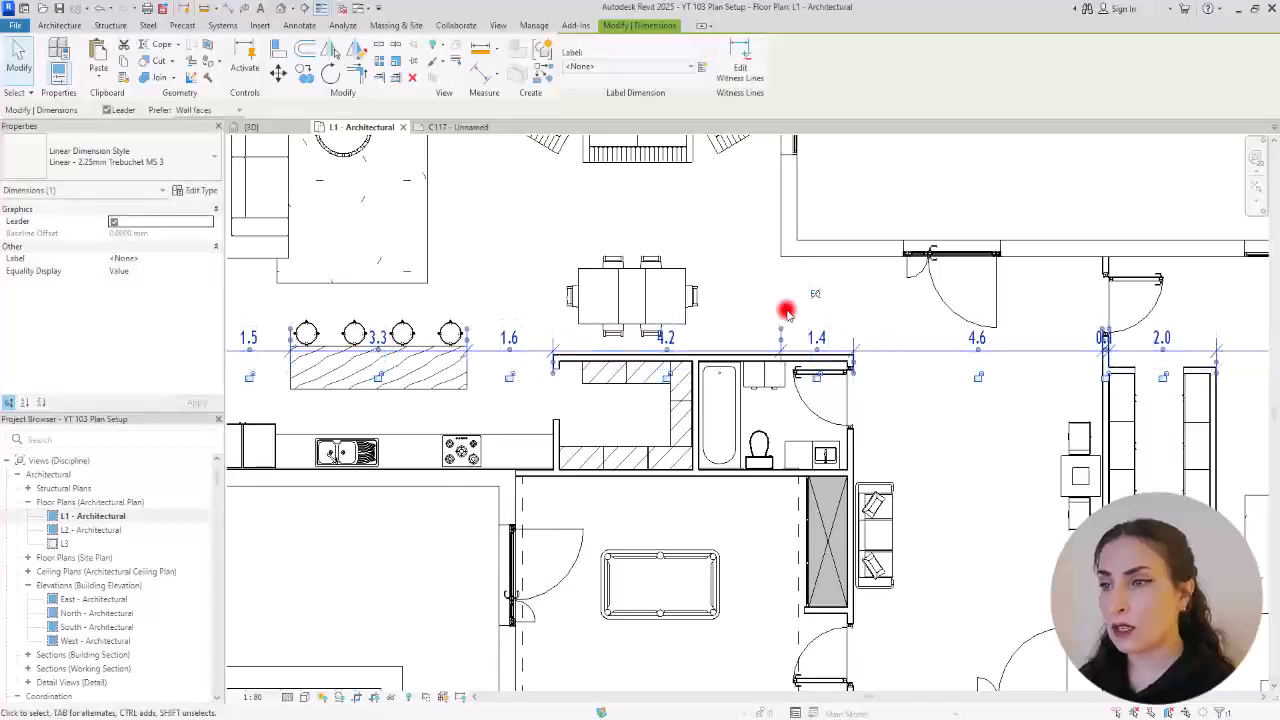
key(Escape)
Step: Move the 0.1 dimension text at the hall and closet partition into the hall, clear of the wall
scroll(763, 331, down, 3)
scroll(889, 343, up, 5)
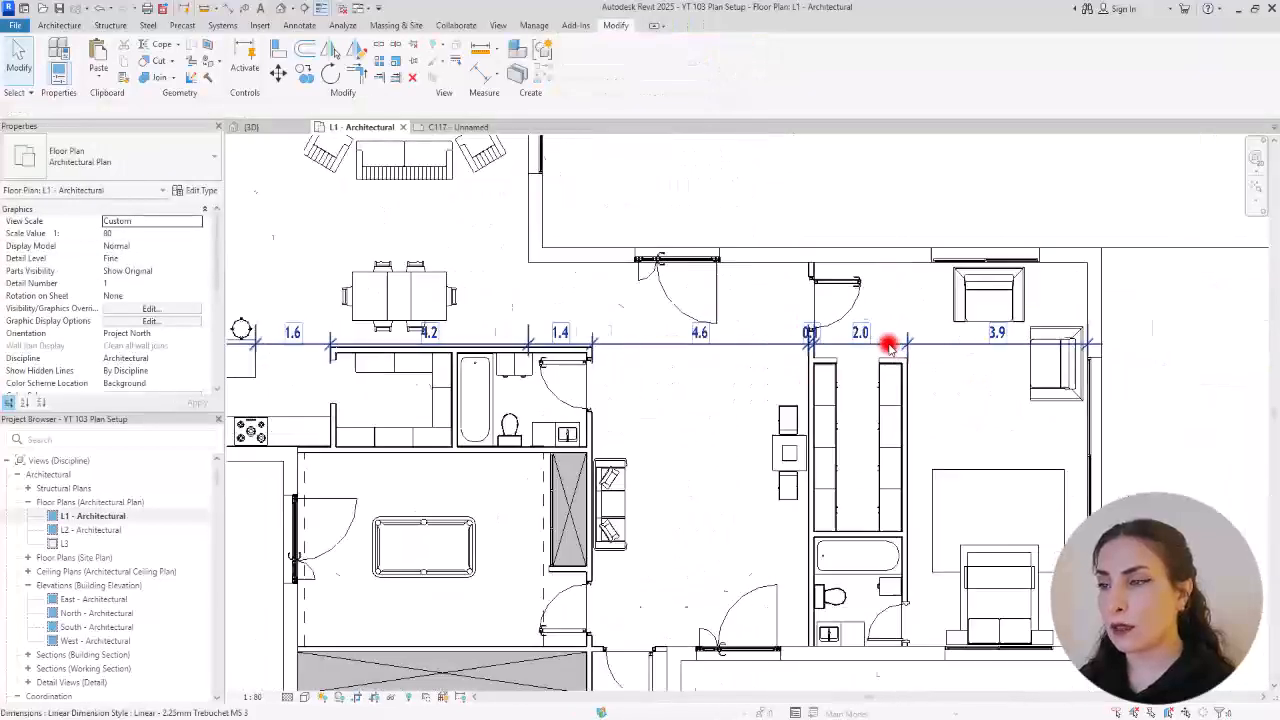
click(822, 340)
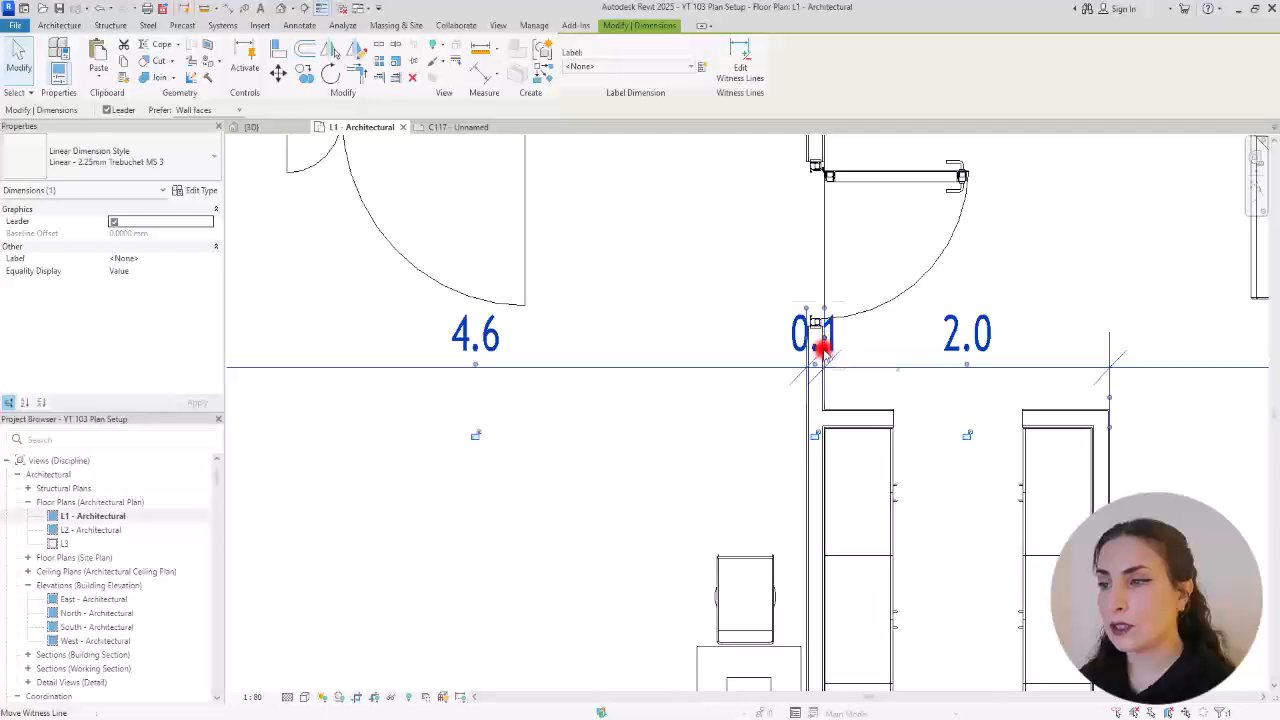
drag(817, 363, 760, 334)
middle_drag(658, 340, 1016, 337)
middle_drag(606, 332, 906, 337)
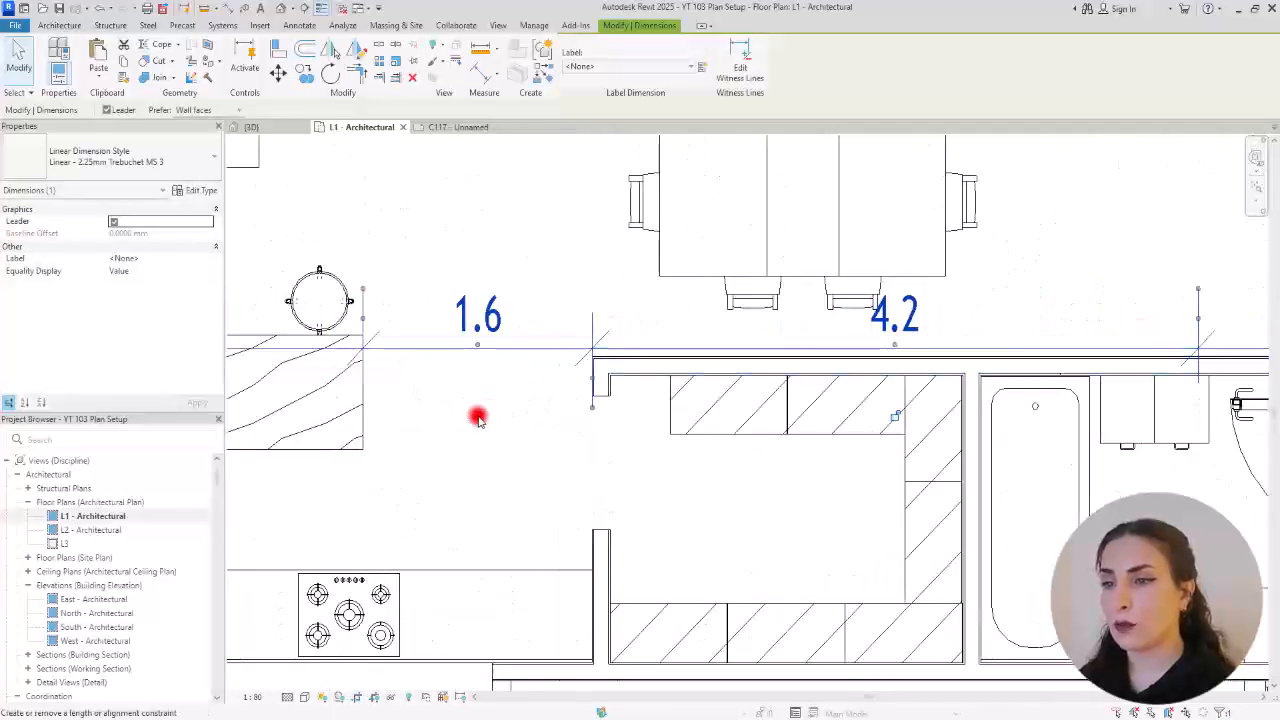
click(515, 484)
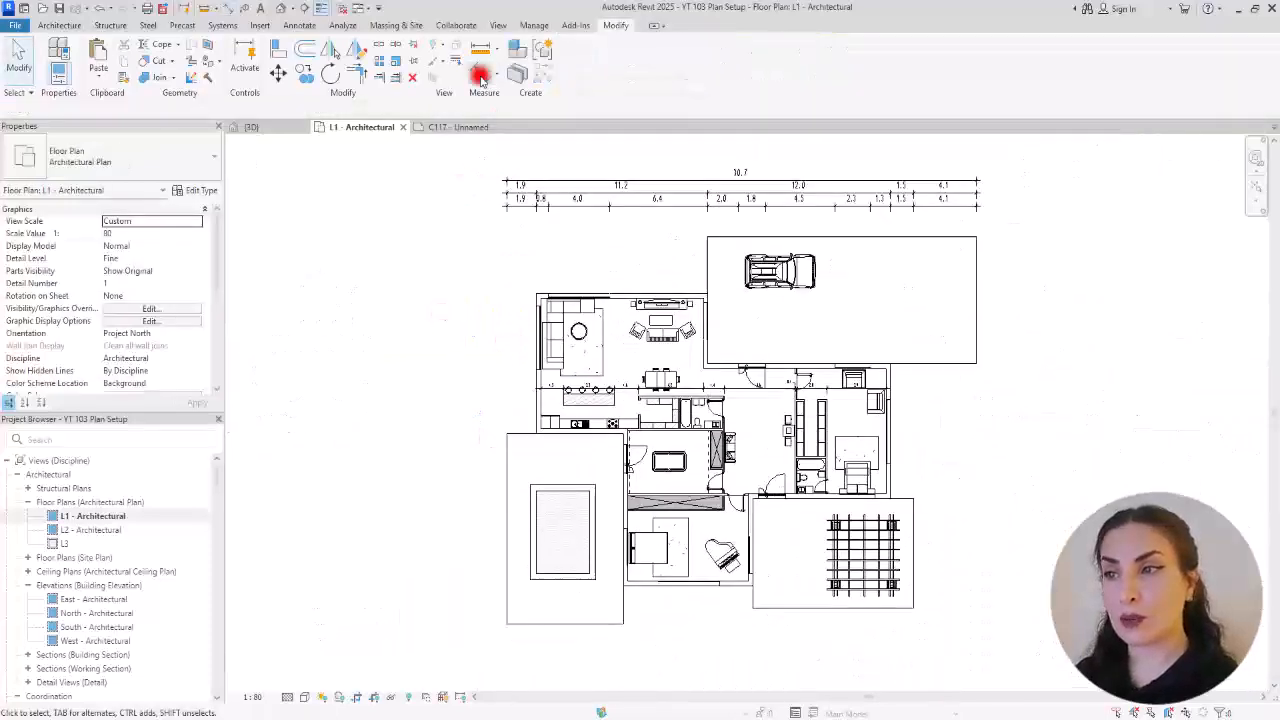
Step: Add the overall vertical dimension beside the pool terrace and an inner string across the driveway, living-room, terrace and bedroom outer edges
key(d)
key(i)
click(428, 655)
click(725, 237)
click(675, 293)
click(510, 433)
click(630, 587)
click(764, 608)
click(614, 624)
click(441, 655)
Step: Start a detailed vertical string at the driveway's edge, picking the living room's corner, both sides of its side window and the pool terrace edge
click(733, 240)
scroll(510, 305, up, 5)
click(600, 272)
click(594, 300)
click(598, 447)
click(611, 592)
Step: Continue the detailed vertical string past the billiard-room door and bedroom window to the terrace edges, and place it nearest the house
click(740, 510)
scroll(642, 400, down, 4)
scroll(737, 475, up, 3)
click(737, 366)
click(735, 537)
scroll(703, 525, down, 3)
click(610, 421)
click(888, 472)
click(568, 508)
click(468, 520)
Step: Run another interior string through the living room, picking its driveway-side wall and both sides of the entrance door
scroll(543, 226, up, 5)
click(993, 425)
scroll(1087, 455, up, 1)
middle_drag(1087, 455, 697, 372)
click(725, 373)
click(838, 368)
middle_drag(972, 412, 826, 384)
Step: Extend this string to both sides of the bedroom window and the bedroom's outer wall, and place it above the first interior string
click(972, 373)
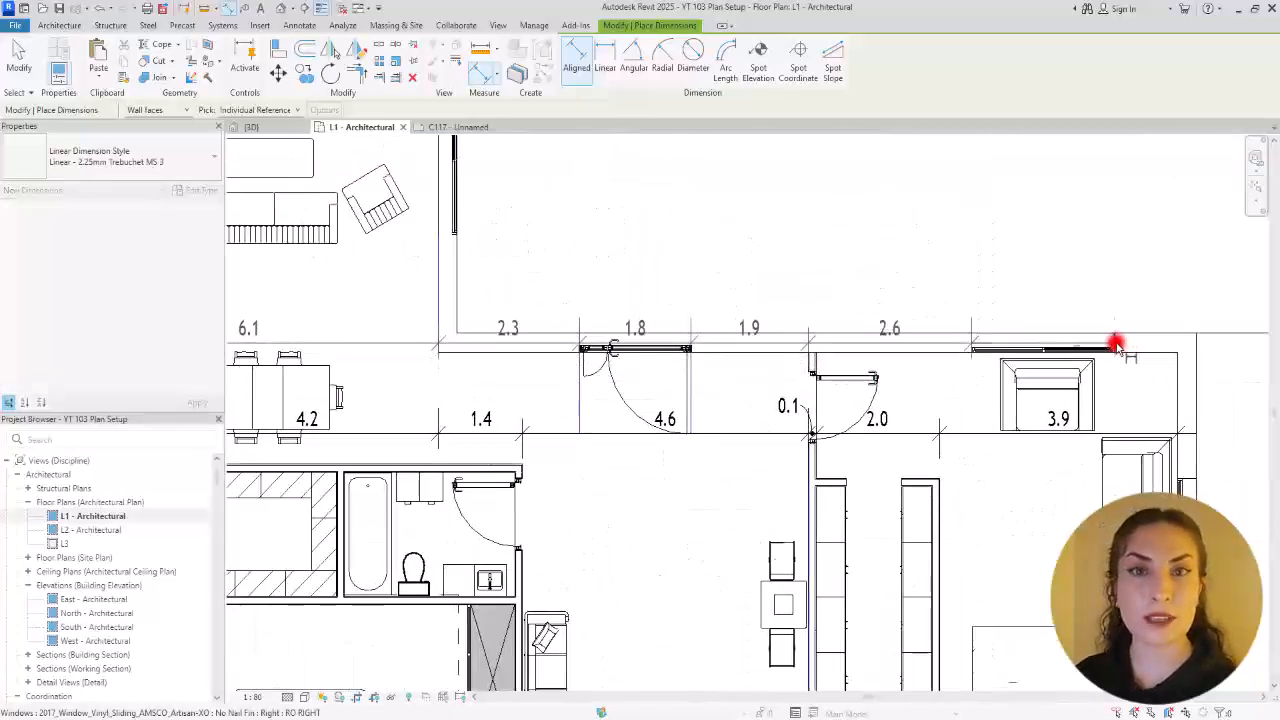
click(1114, 343)
middle_drag(1114, 343, 784, 300)
scroll(777, 343, down, 6)
scroll(620, 371, up, 2)
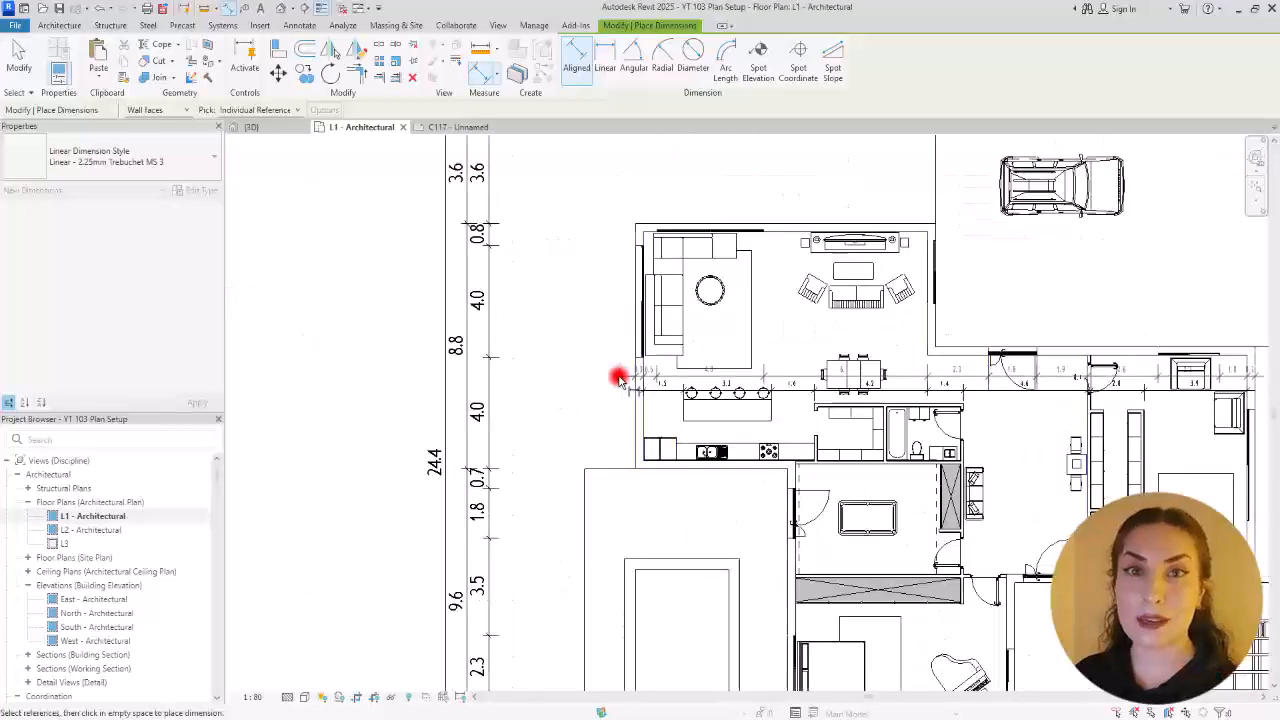
scroll(591, 343, down, 1)
key(Escape)
key(Escape)
Step: Dimension through the kitchen in a further interior string, picking the island's end, the pantry partition faces and both faces of the bathroom's hall-side wall
middle_drag(1016, 443, 926, 277)
scroll(768, 269, up, 4)
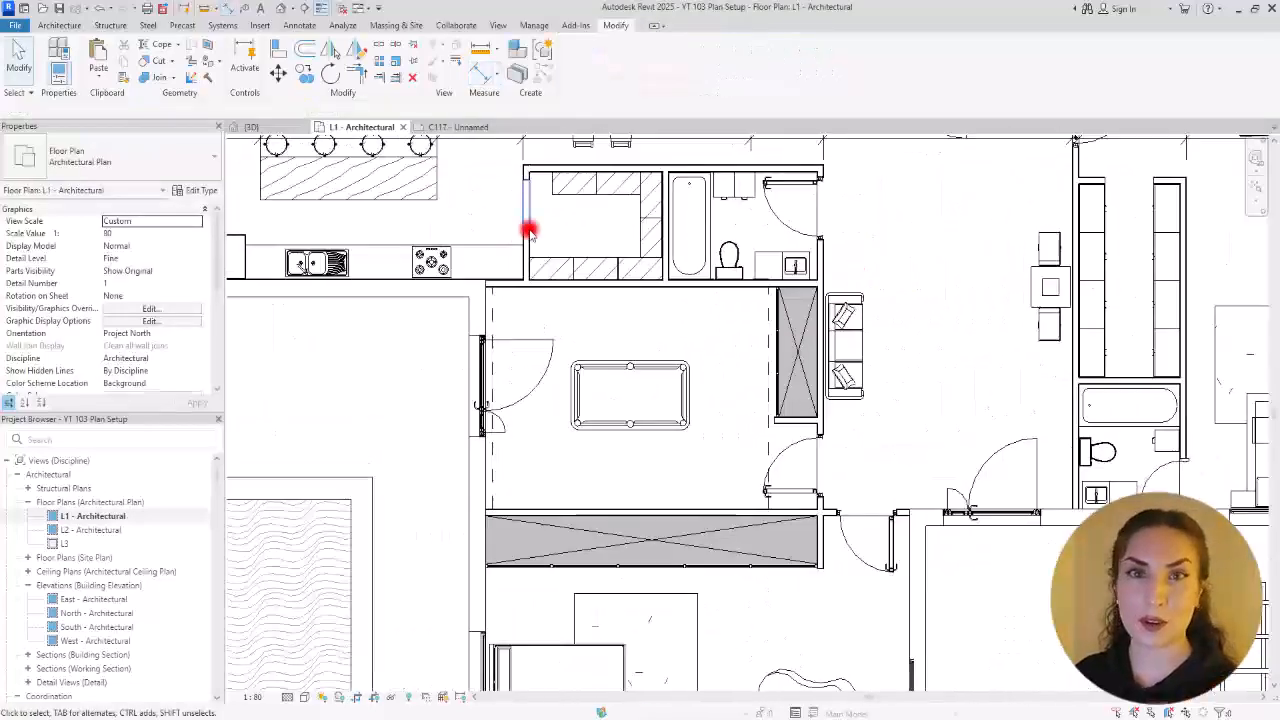
middle_drag(546, 237, 718, 331)
click(480, 75)
click(353, 278)
scroll(694, 340, up, 3)
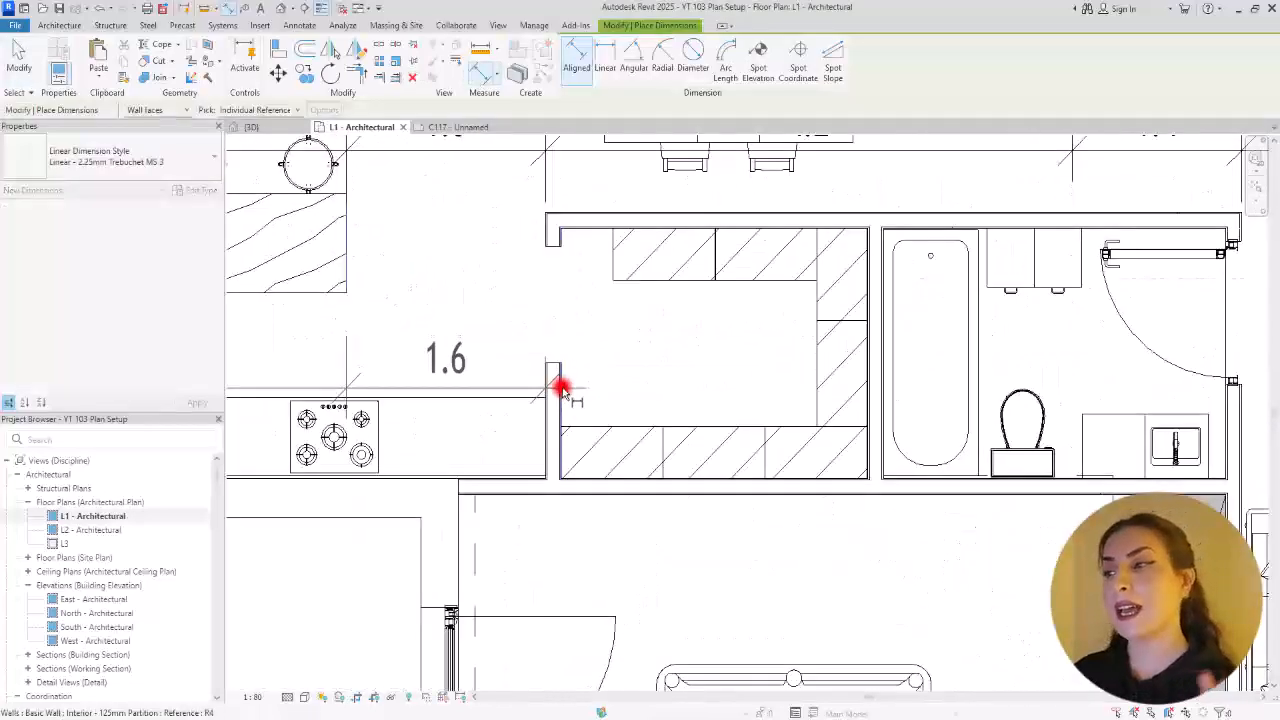
middle_drag(1011, 348, 595, 378)
click(811, 429)
click(828, 431)
Step: Extend the kitchen string across the hall partition, wardrobe fronts and closet wall to the bedroom's outer wall, and place it
scroll(840, 431, down, 3)
middle_drag(989, 434, 680, 371)
scroll(770, 323, up, 2)
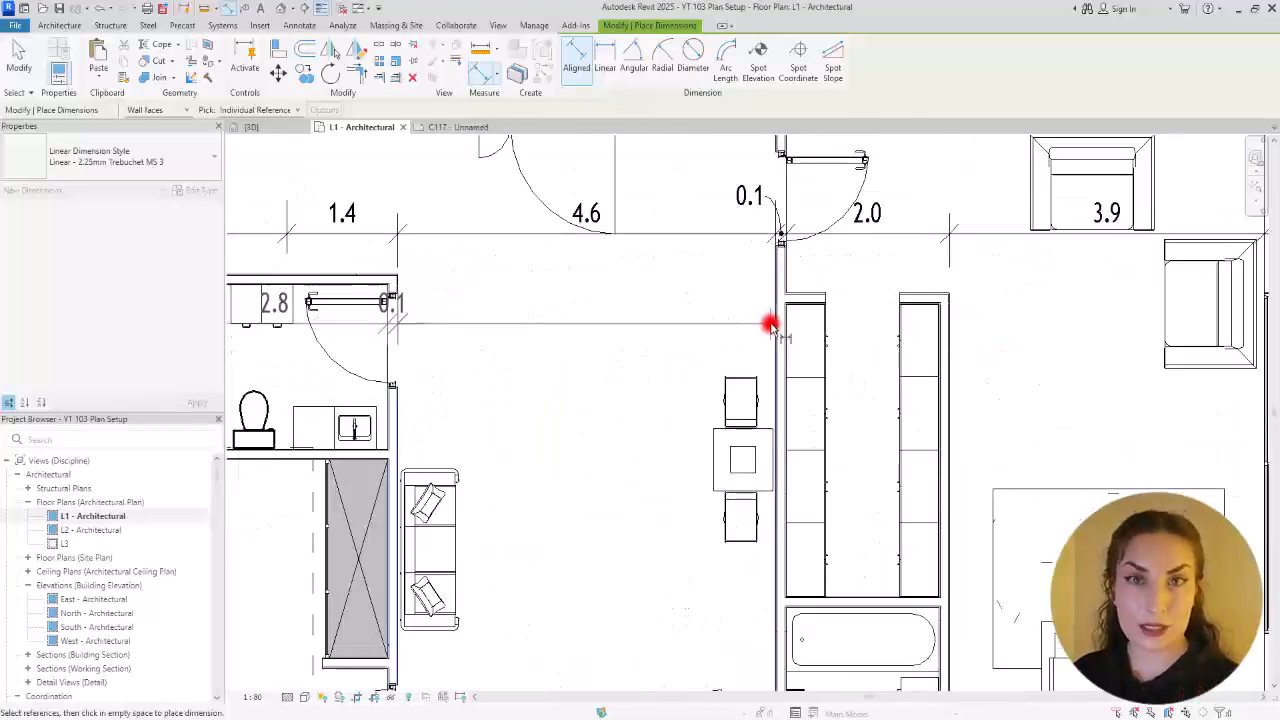
click(951, 304)
middle_drag(1140, 345, 787, 338)
click(920, 281)
scroll(1061, 342, down, 4)
click(1097, 352)
Step: Start an interior string at the pool terrace's outer edge, picking both faces of the billiard room's outer wall
click(487, 73)
scroll(589, 425, up, 3)
scroll(589, 406, down, 2)
click(399, 382)
scroll(629, 356, up, 2)
click(637, 355)
click(653, 355)
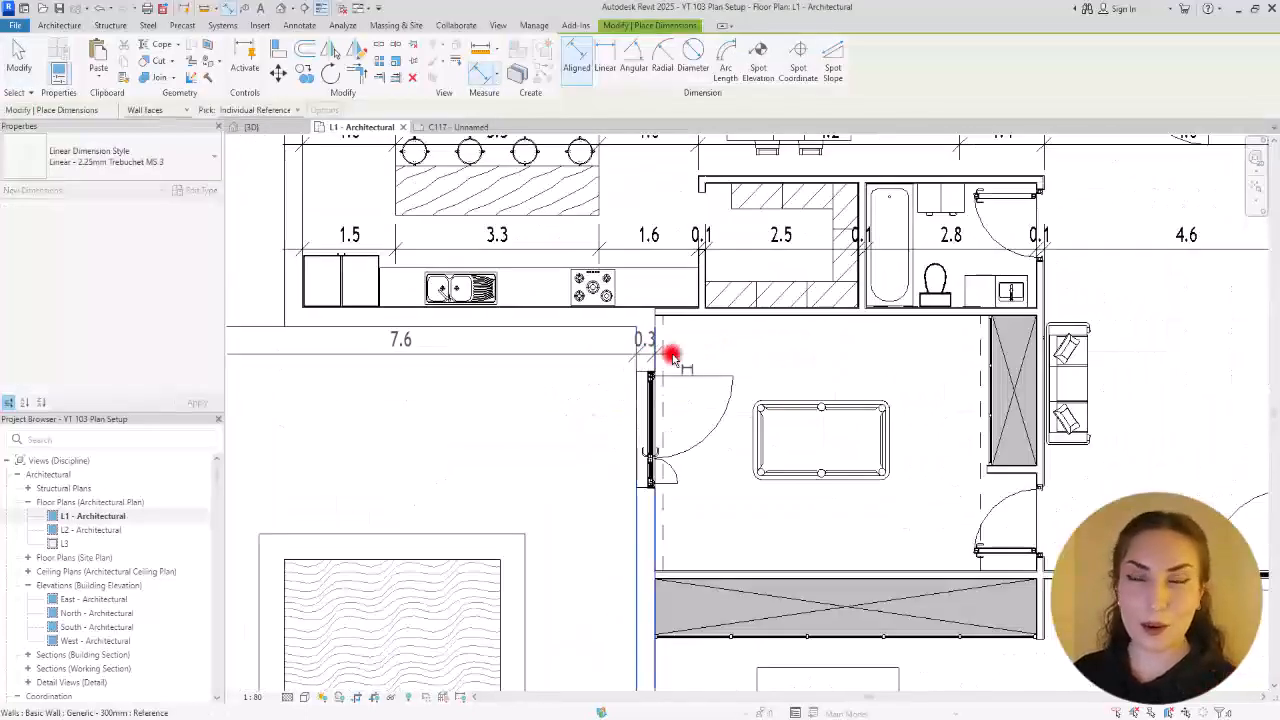
Step: Continue the string across the billiard room to both faces of its hall-side wall
middle_drag(1040, 376, 903, 371)
click(902, 373)
scroll(922, 388, up, 4)
click(849, 395)
scroll(852, 396, down, 4)
middle_drag(1088, 424, 810, 402)
scroll(812, 402, up, 2)
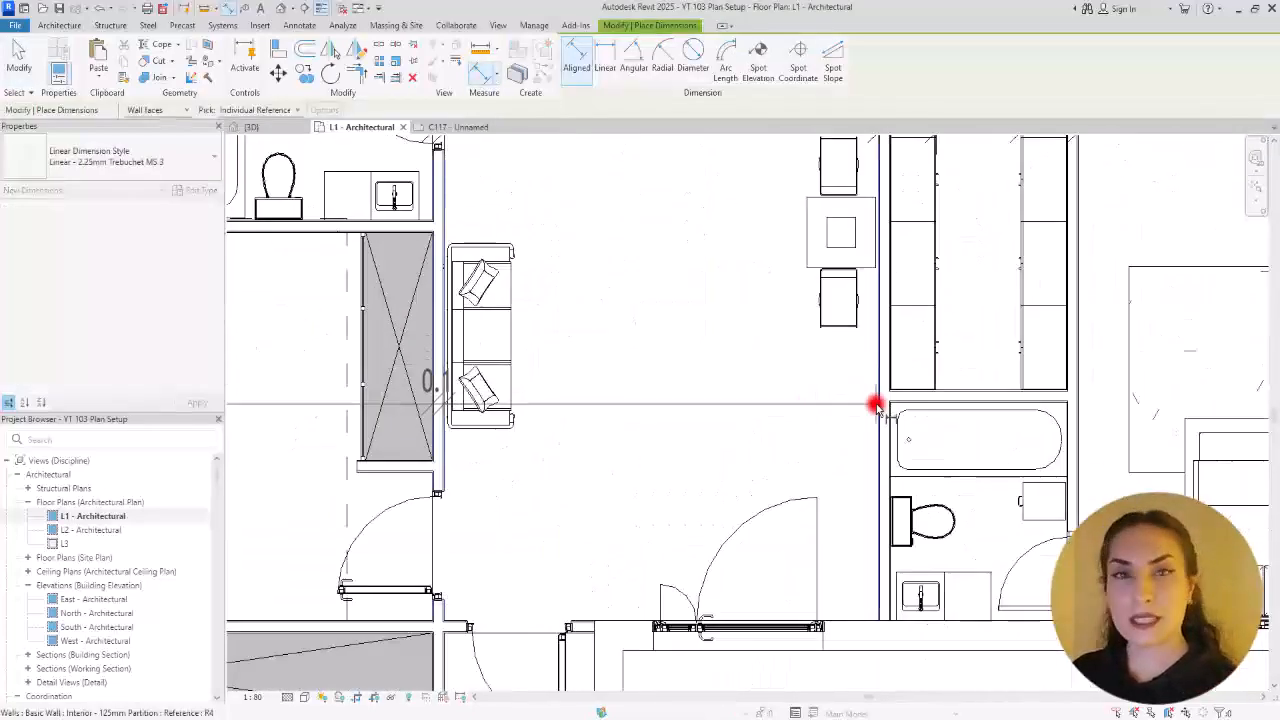
Step: Extend the string across the hall, both side walls of the bathroom and the bedroom to its outer wall, and place it
click(878, 404)
scroll(880, 404, down, 1)
middle_drag(1130, 422, 868, 406)
click(625, 452)
click(759, 456)
click(767, 458)
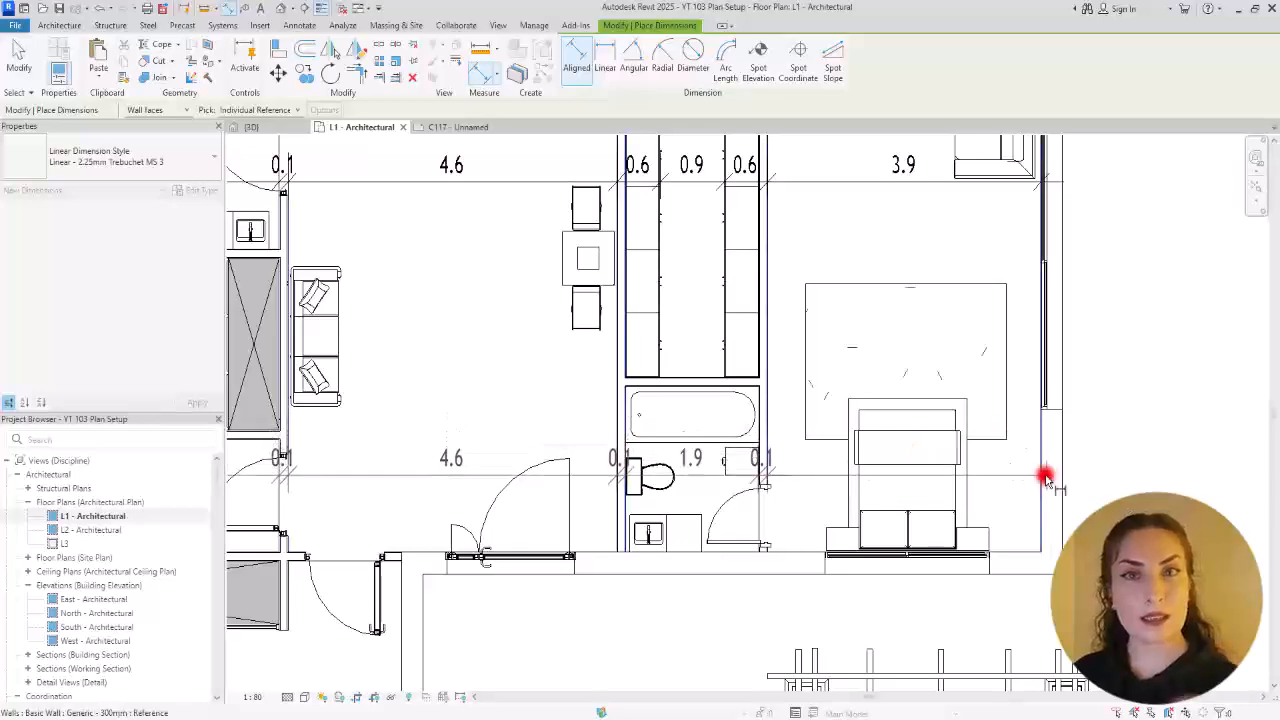
click(1047, 480)
scroll(1047, 480, down, 3)
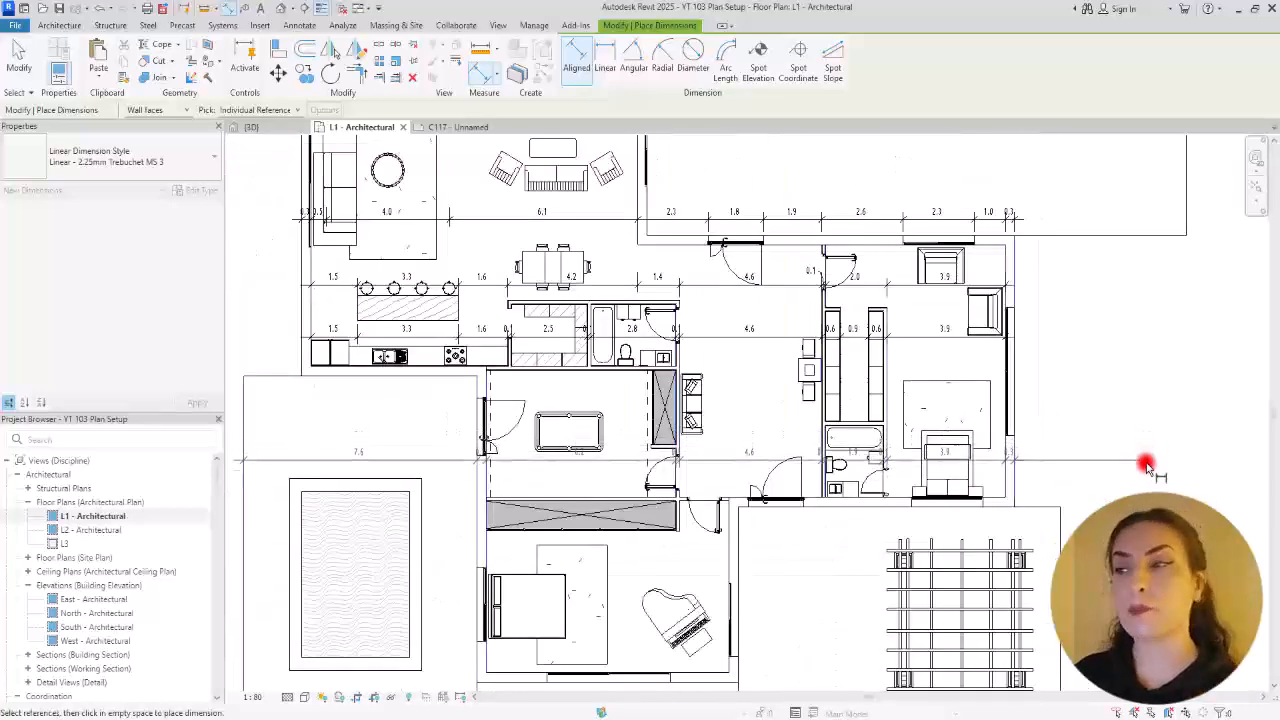
click(1147, 463)
Step: Start another interior string across the pool terrace, picking the pool's edges and both faces of the piano bedroom's outer wall
scroll(749, 434, up, 3)
click(337, 431)
click(393, 428)
click(567, 428)
click(639, 442)
scroll(926, 312, up, 3)
click(294, 399)
Step: Continue the string across the piano bedroom, picking both faces of the wardrobe's end wall, the door opening and the far wall's inner face
click(875, 360)
click(886, 362)
click(910, 289)
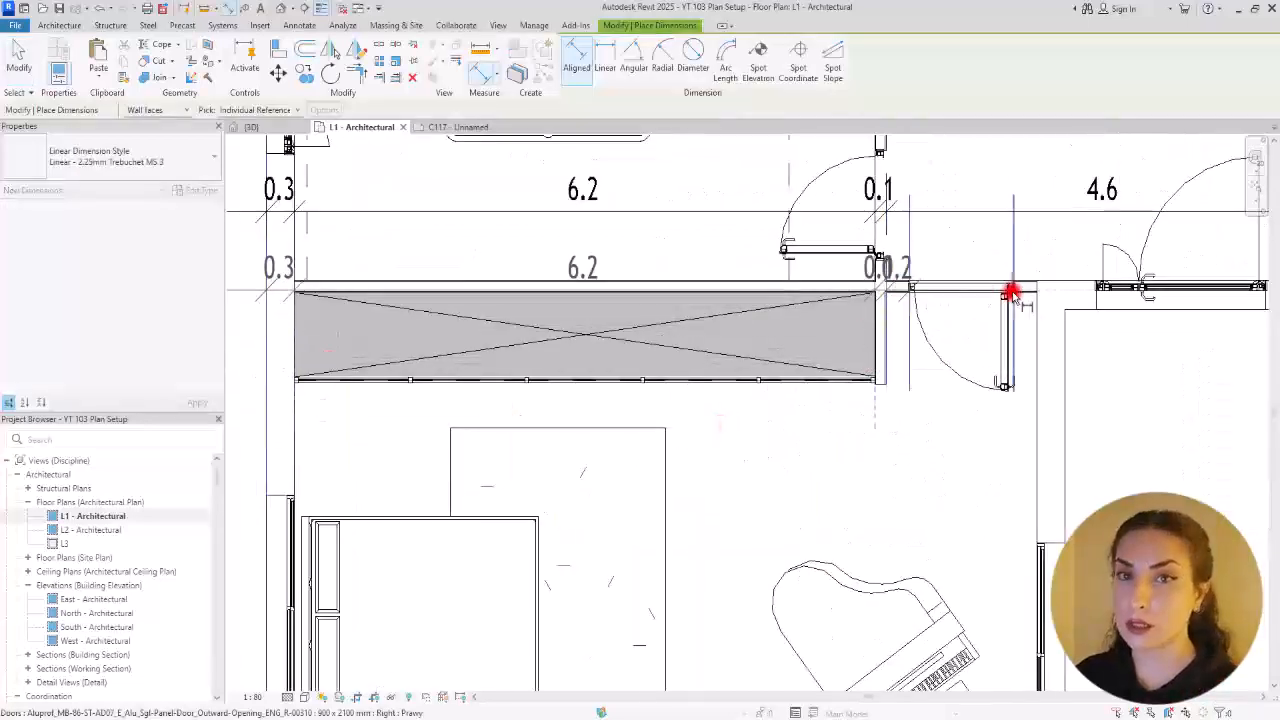
click(1012, 291)
click(1037, 330)
Step: Continue the string past the terrace door and bedroom window to the pergola terrace's outer edge, and place it
scroll(1030, 345, down, 2)
click(1004, 369)
scroll(1010, 380, down, 2)
scroll(1200, 382, up, 3)
click(721, 343)
click(803, 343)
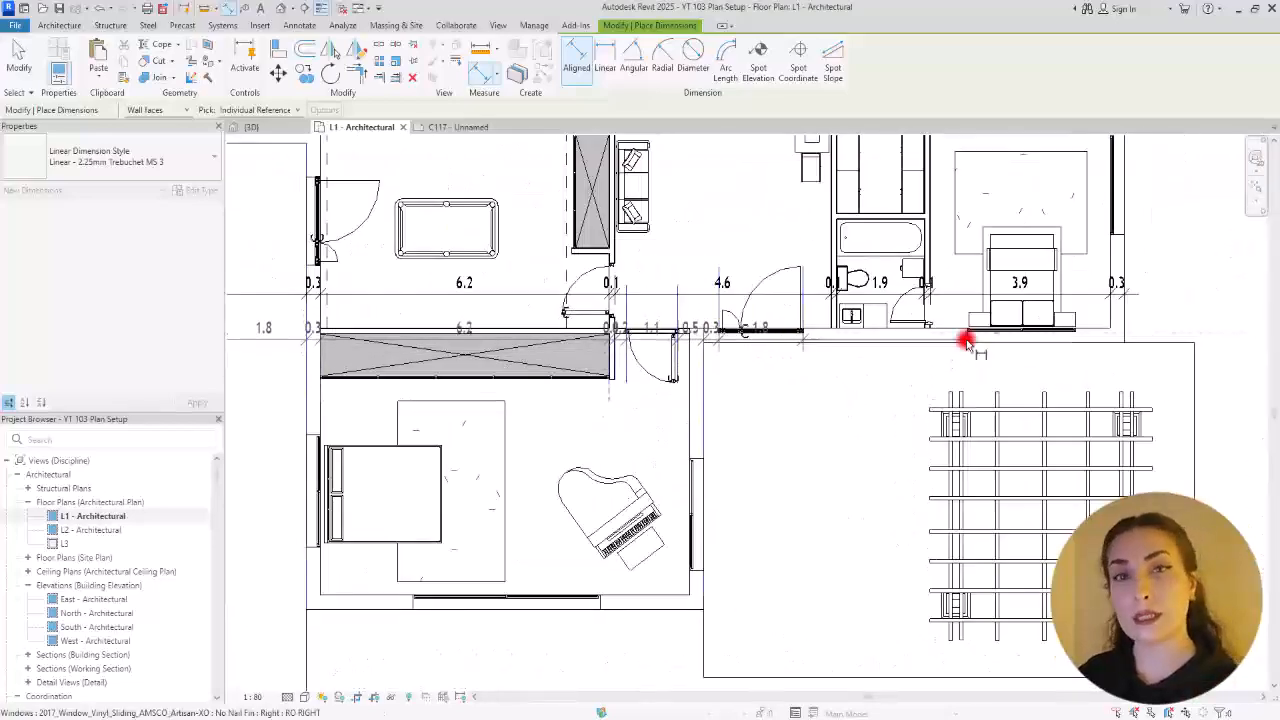
click(966, 343)
scroll(1078, 341, up, 4)
click(1048, 337)
click(1146, 342)
scroll(1002, 345, down, 3)
click(1157, 404)
key(Escape)
key(Escape)
Step: Start a vertical interior string at the living room's outer wall, picking the kitchen island, the counter front and both faces of the kitchen's outer wall
scroll(672, 456, up, 4)
scroll(798, 457, down, 2)
scroll(801, 430, up, 2)
drag(803, 399, 794, 420)
click(722, 598)
scroll(717, 604, down, 3)
click(478, 63)
scroll(620, 215, up, 3)
scroll(730, 440, down, 1)
click(741, 568)
click(737, 598)
click(734, 612)
Step: Continue the vertical string across the pool's edges to the pool terrace's outer edge, and place it
middle_drag(733, 650, 733, 303)
click(709, 437)
middle_drag(703, 555, 763, 420)
click(740, 438)
scroll(708, 503, down, 2)
click(707, 536)
scroll(745, 265, down, 1)
click(763, 154)
Step: Start a second vertical string at the living room's outer wall, picking the faces of the bathroom's front and back walls
scroll(768, 438, up, 2)
scroll(800, 415, down, 2)
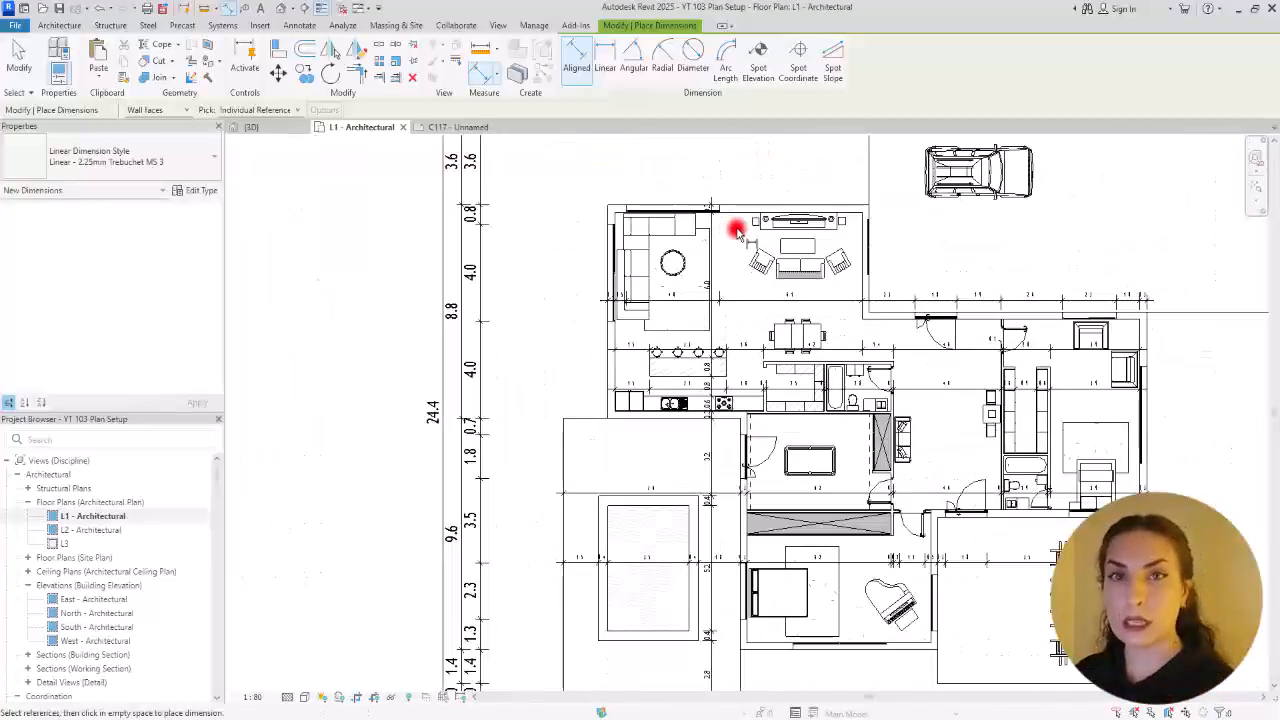
scroll(737, 229, up, 2)
scroll(812, 206, up, 3)
click(902, 216)
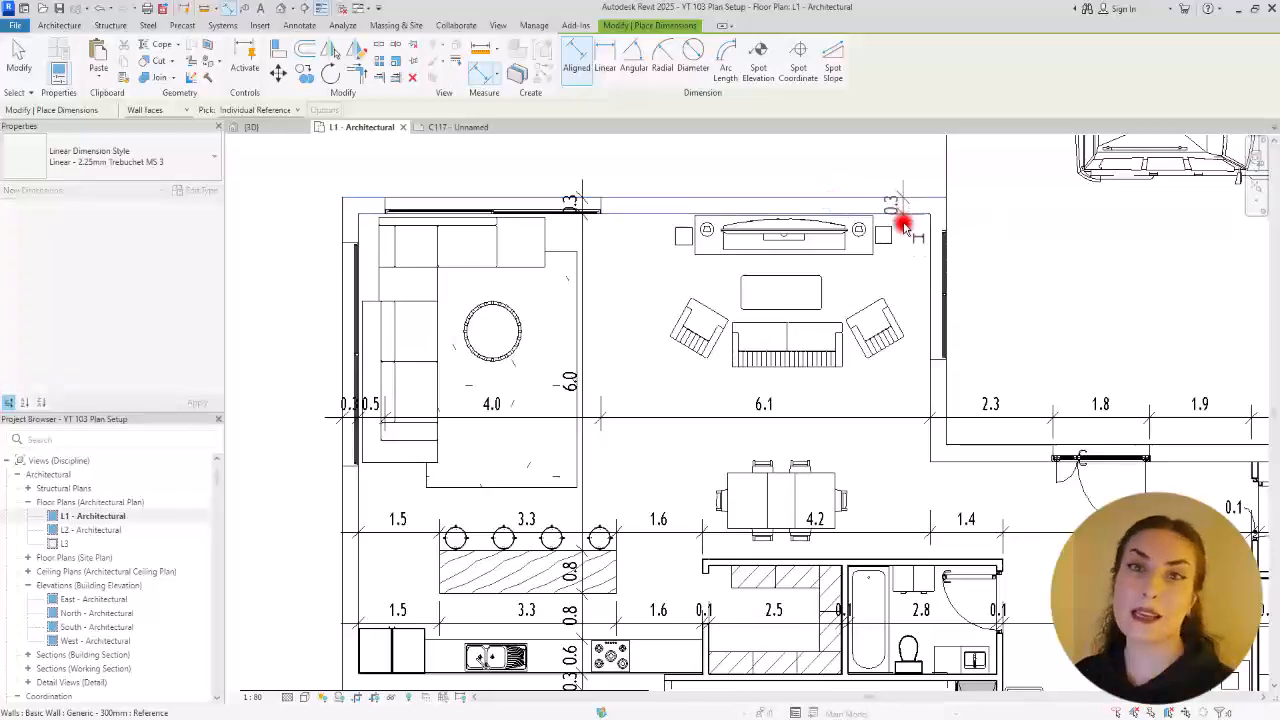
middle_drag(827, 421, 810, 302)
click(852, 462)
click(863, 569)
click(864, 575)
Step: Continue the string across the billiard room, its wardrobe-side wall and the wardrobe front to the piano bedroom's outer wall, and place it
scroll(862, 565, down, 2)
scroll(842, 570, up, 2)
click(824, 465)
click(824, 473)
click(846, 532)
middle_drag(811, 286, 768, 170)
click(889, 478)
click(894, 497)
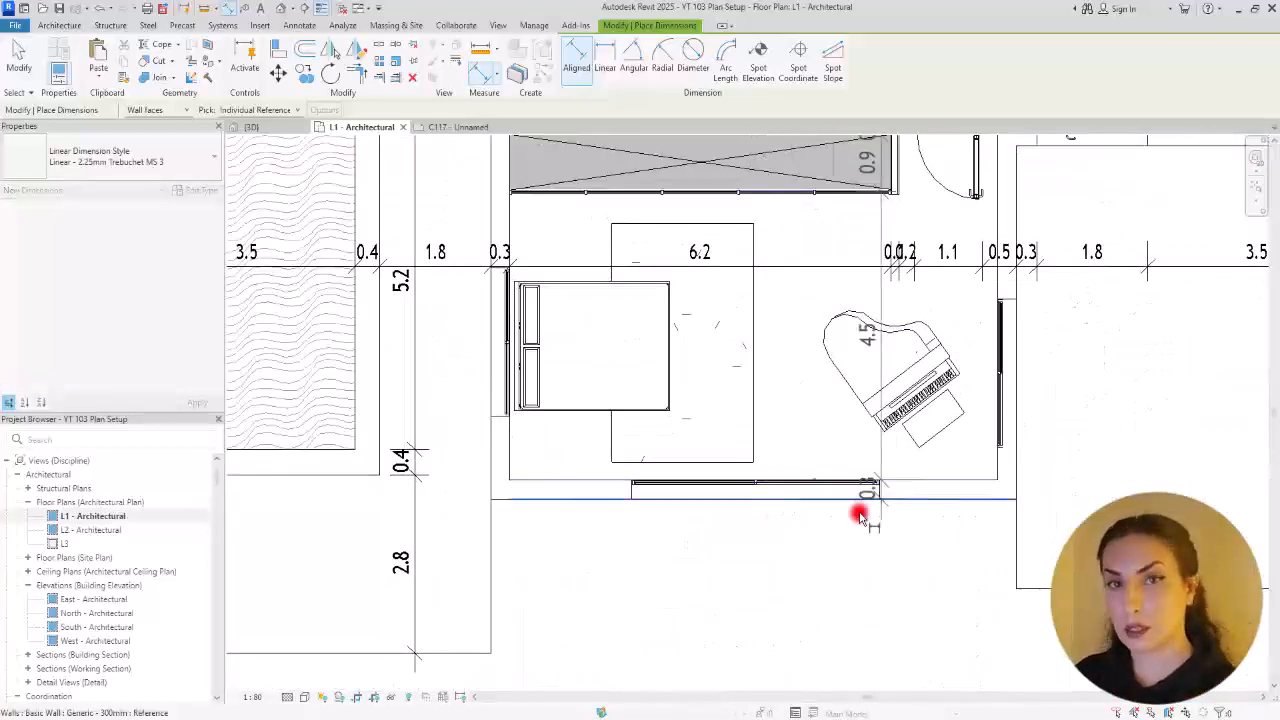
scroll(808, 574, down, 3)
click(800, 600)
Step: Place a third vertical string from the carport's outer edge along the hall partition, picking door openings and wall faces down to the piano bedroom's outer wall
middle_drag(894, 285, 862, 468)
click(808, 268)
click(808, 438)
scroll(811, 457, up, 3)
scroll(800, 510, up, 5)
click(790, 354)
scroll(806, 450, down, 3)
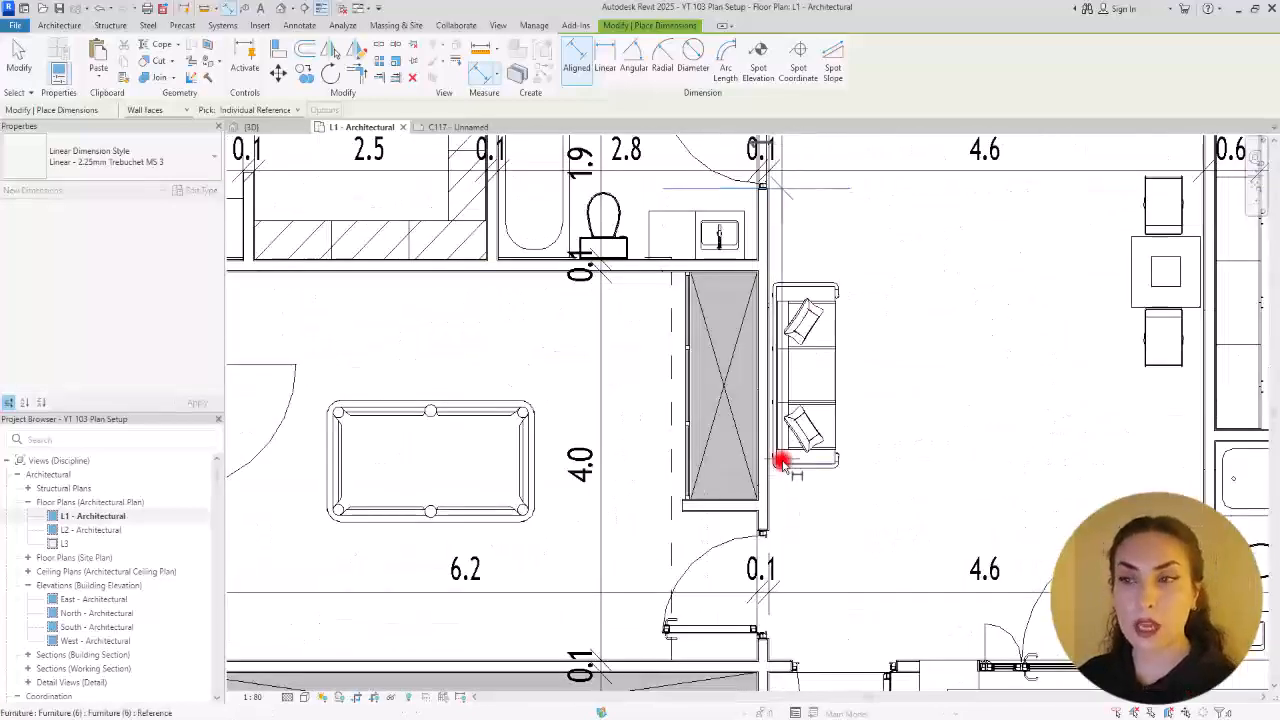
middle_drag(763, 635, 733, 242)
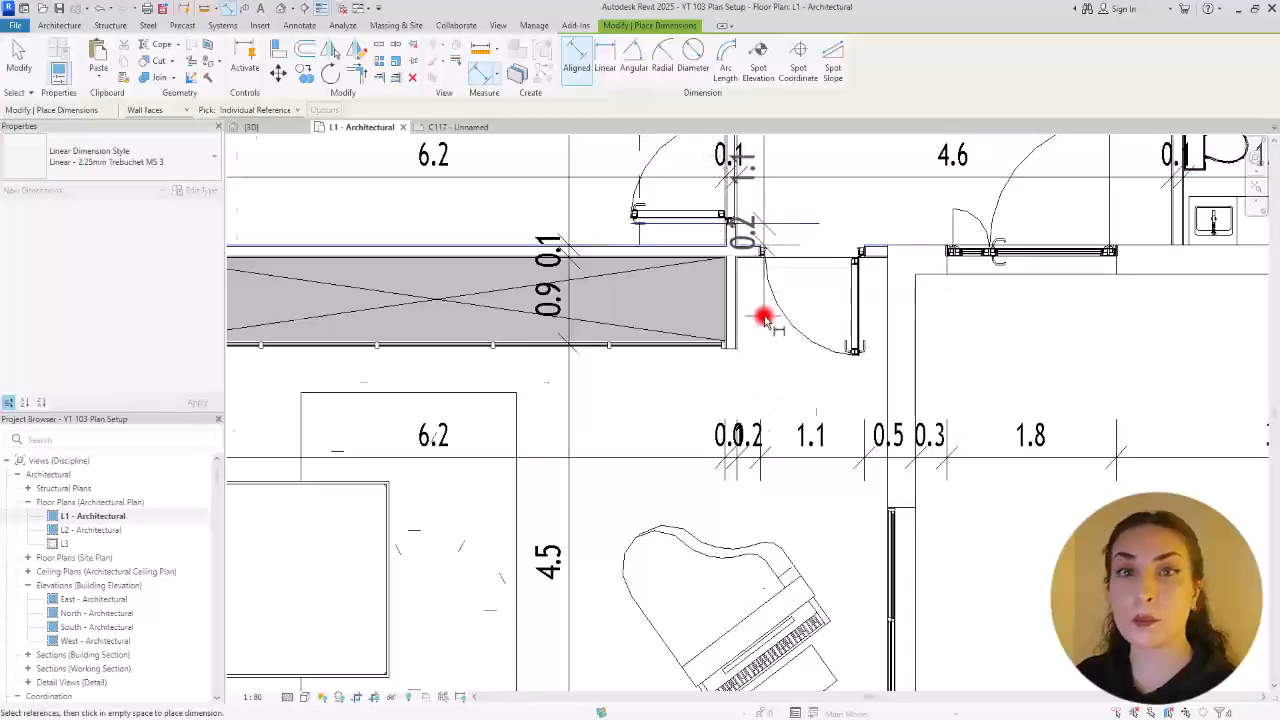
scroll(763, 318, down, 3)
scroll(778, 562, down, 5)
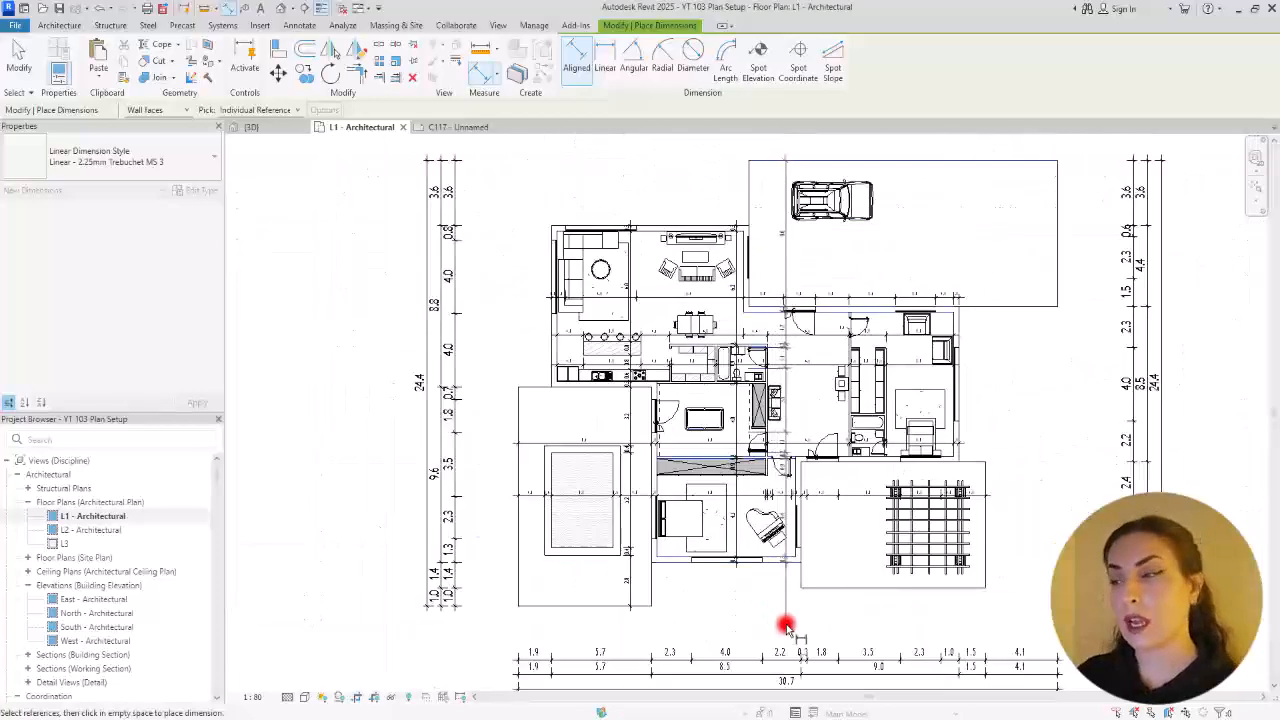
click(785, 628)
Step: Move the third vertical string slightly sideways so that it runs clear of the entrance door
scroll(854, 214, up, 2)
middle_drag(848, 317, 843, 416)
scroll(787, 400, up, 3)
key(Escape)
drag(691, 400, 678, 406)
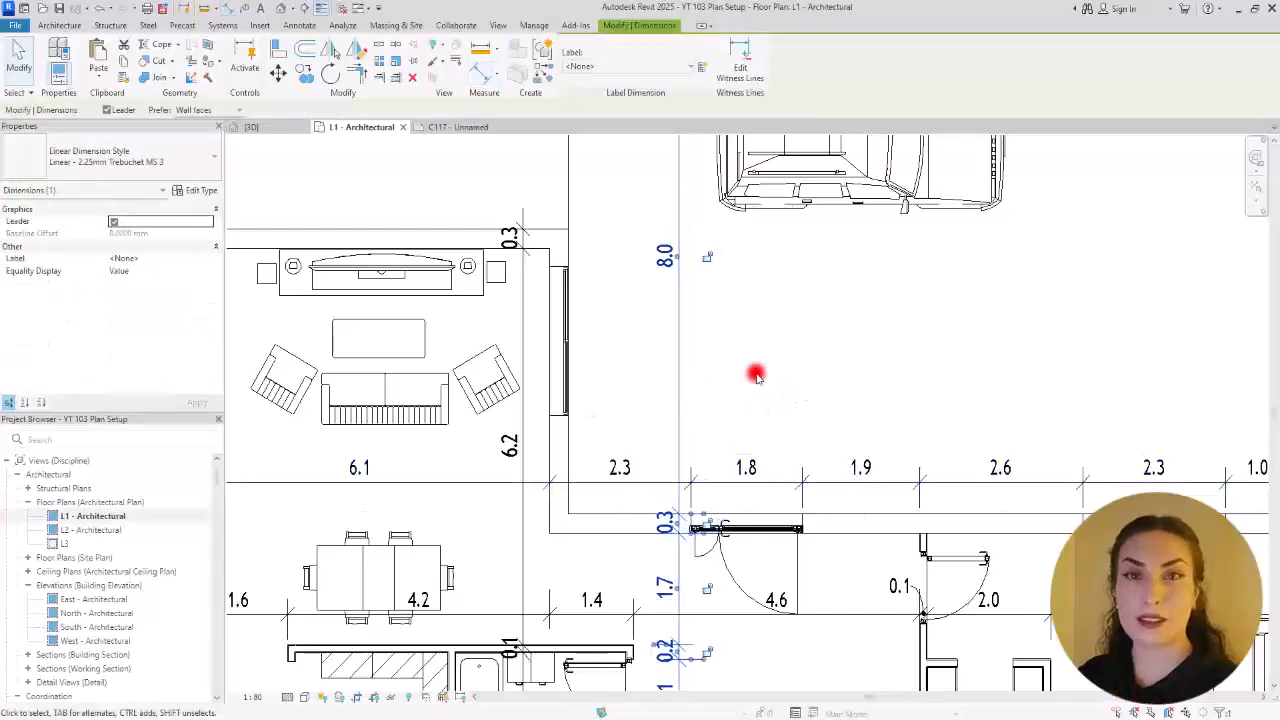
Step: Start an aligned vertical string through the hall, picking both faces of the entrance wall and of the terrace-side wall
key(d)
key(i)
scroll(684, 357, down, 1)
scroll(684, 357, down, 1)
middle_drag(773, 531, 766, 282)
click(777, 197)
click(780, 208)
click(797, 498)
click(797, 509)
Step: Continue the hall string along the piano bedroom's terrace-side window to that room's outer wall, and place it
middle_drag(768, 610, 768, 444)
click(711, 432)
click(711, 516)
click(712, 531)
click(713, 542)
click(744, 613)
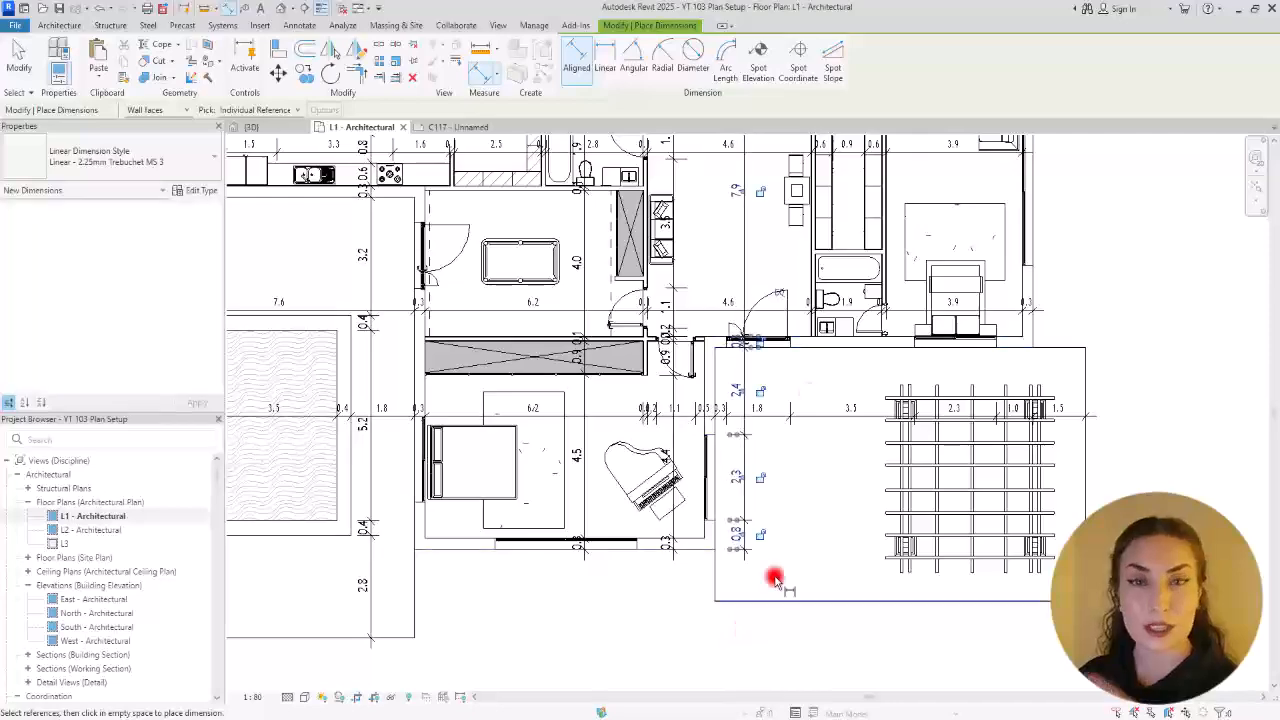
Step: Start a vertical string at the bedroom wing's outer wall, picking its faces, the bedroom door opening and the closet's entry edges
middle_drag(835, 190, 807, 440)
click(823, 281)
click(815, 292)
scroll(790, 302, up, 2)
click(790, 304)
click(792, 386)
click(806, 428)
click(812, 437)
Step: Continue the string through the closet and bathroom walls to the pergola terrace's outer edge, place it and finish dimensioning
middle_drag(858, 513, 860, 355)
click(851, 533)
click(851, 541)
scroll(851, 541, up, 2)
middle_drag(851, 541, 843, 234)
click(957, 420)
click(950, 524)
click(911, 571)
middle_drag(911, 571, 825, 337)
scroll(825, 337, down, 4)
click(828, 531)
click(825, 577)
middle_drag(1068, 300, 1031, 446)
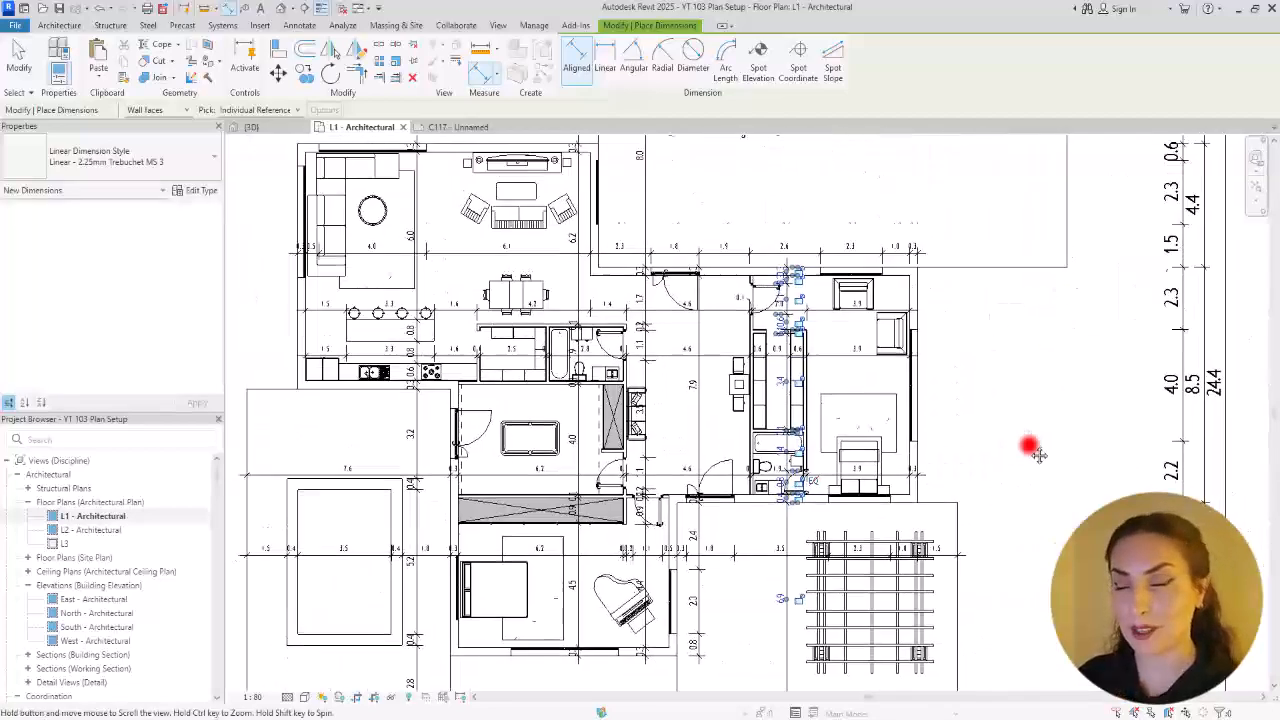
scroll(1031, 445, down, 2)
key(Escape)
key(Escape)
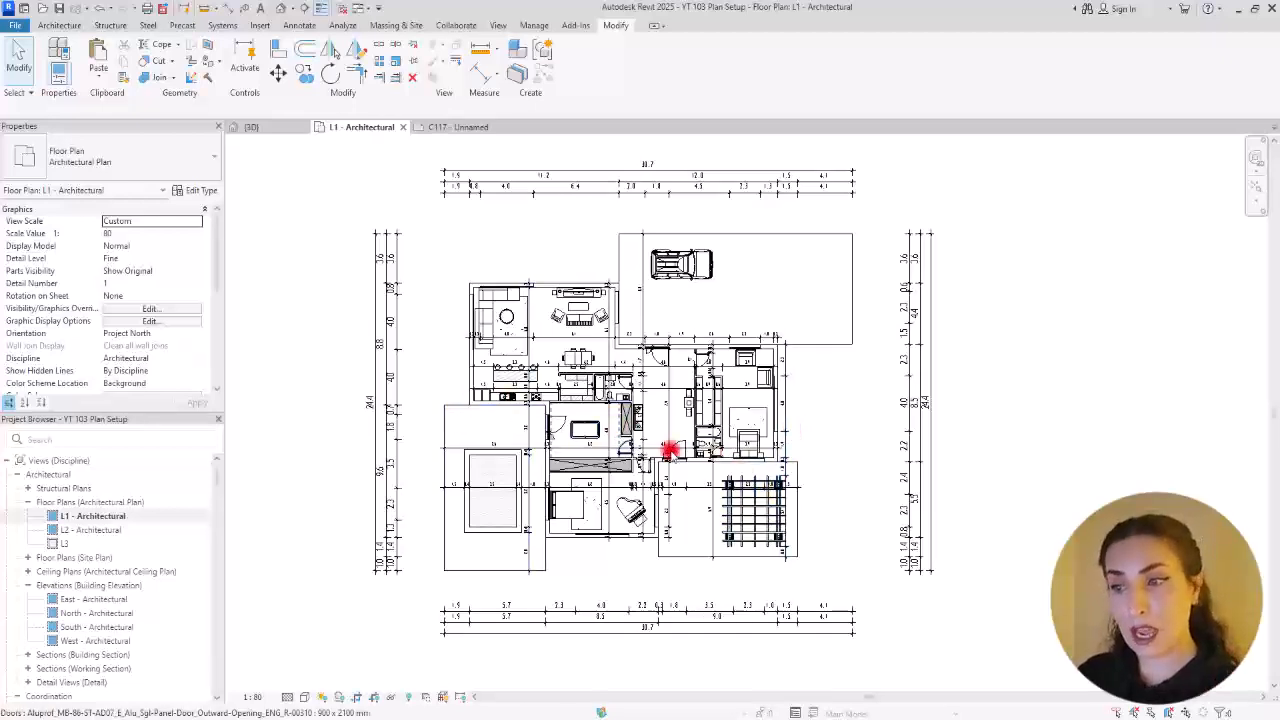
scroll(663, 520, up, 2)
middle_drag(656, 272, 644, 379)
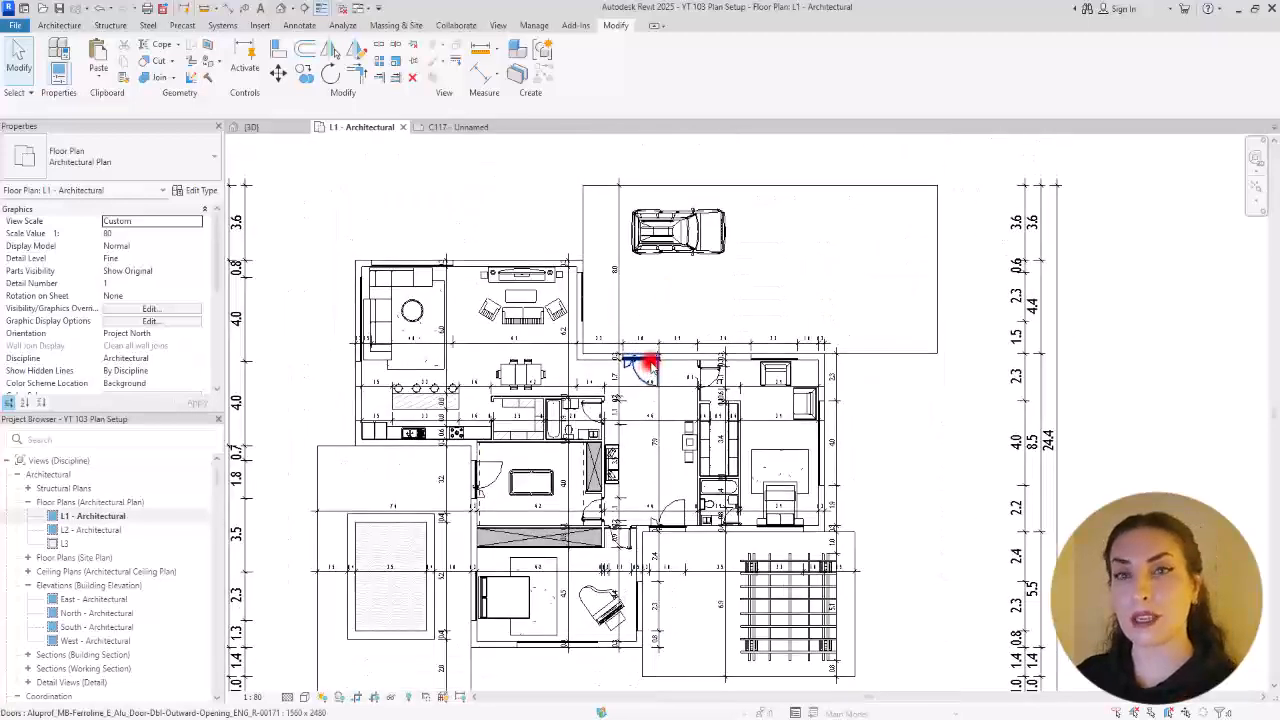
scroll(647, 366, down, 1)
scroll(648, 360, down, 2)
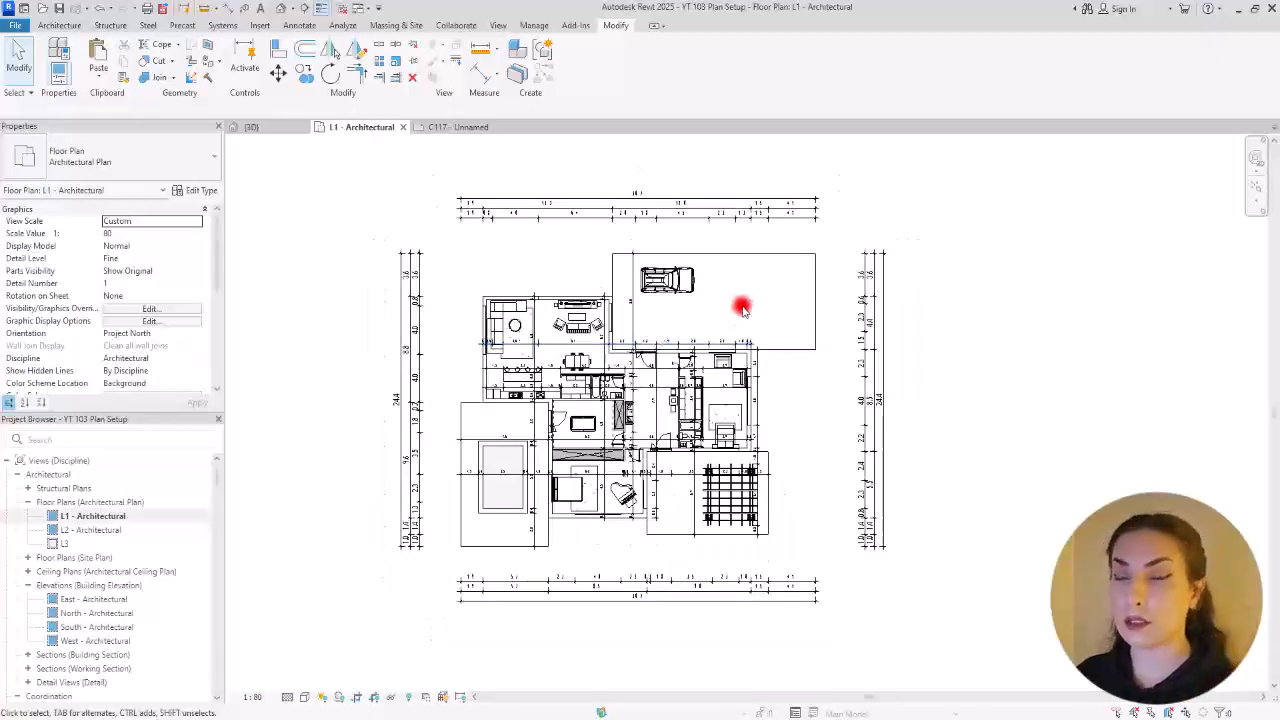
scroll(713, 413, up, 1)
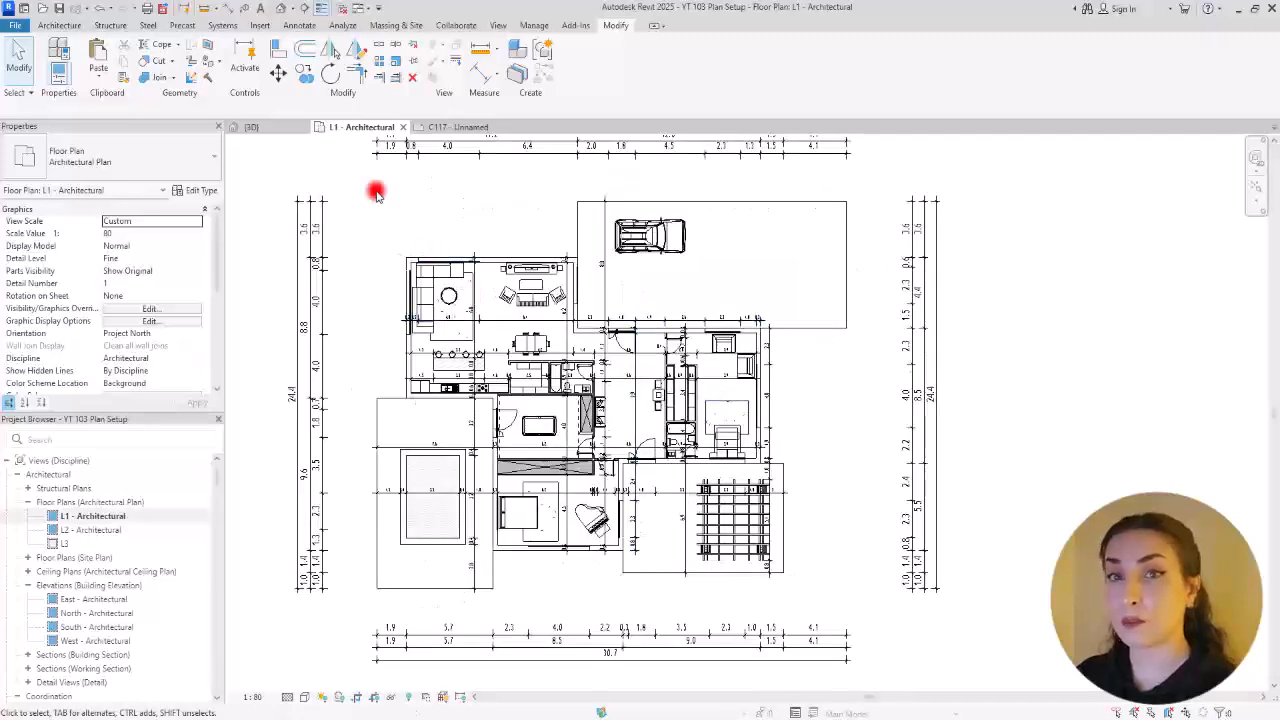
Step: Select the whole house plan and filter out curtain panels, curtain wall grids, curtain wall mullions, dimensions, doors and floors
scroll(749, 408, down, 1)
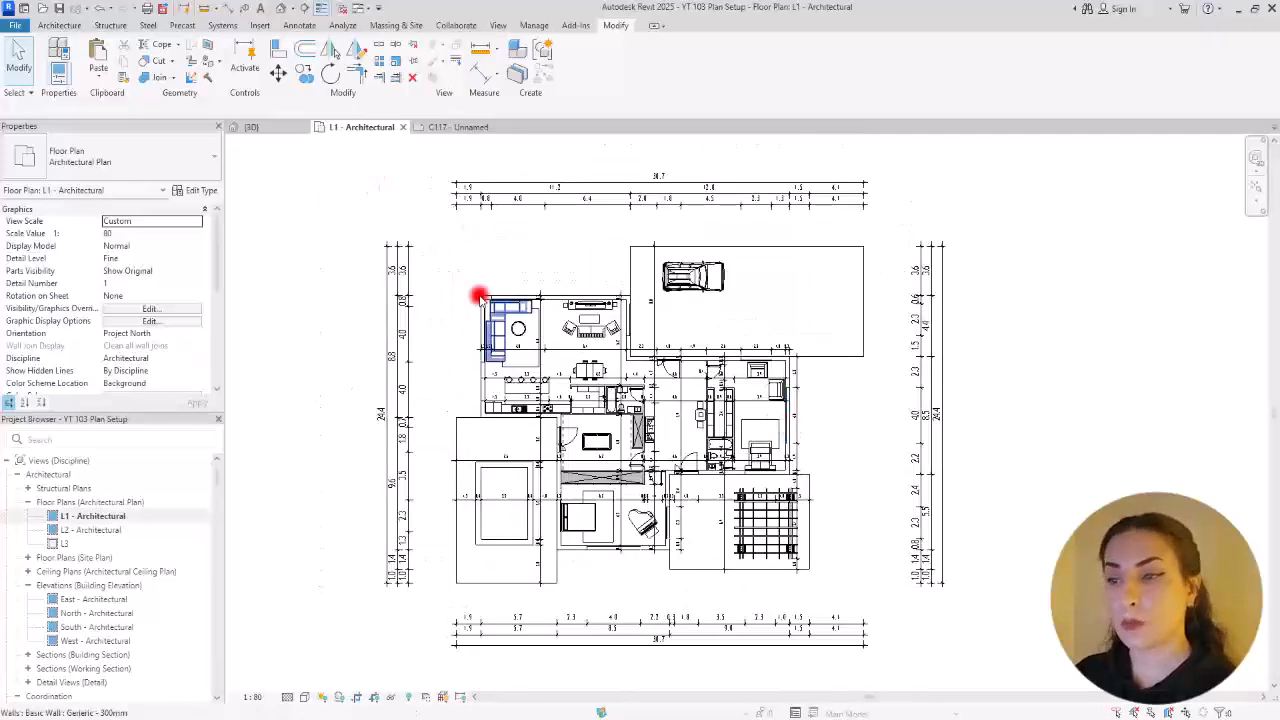
drag(455, 257, 887, 608)
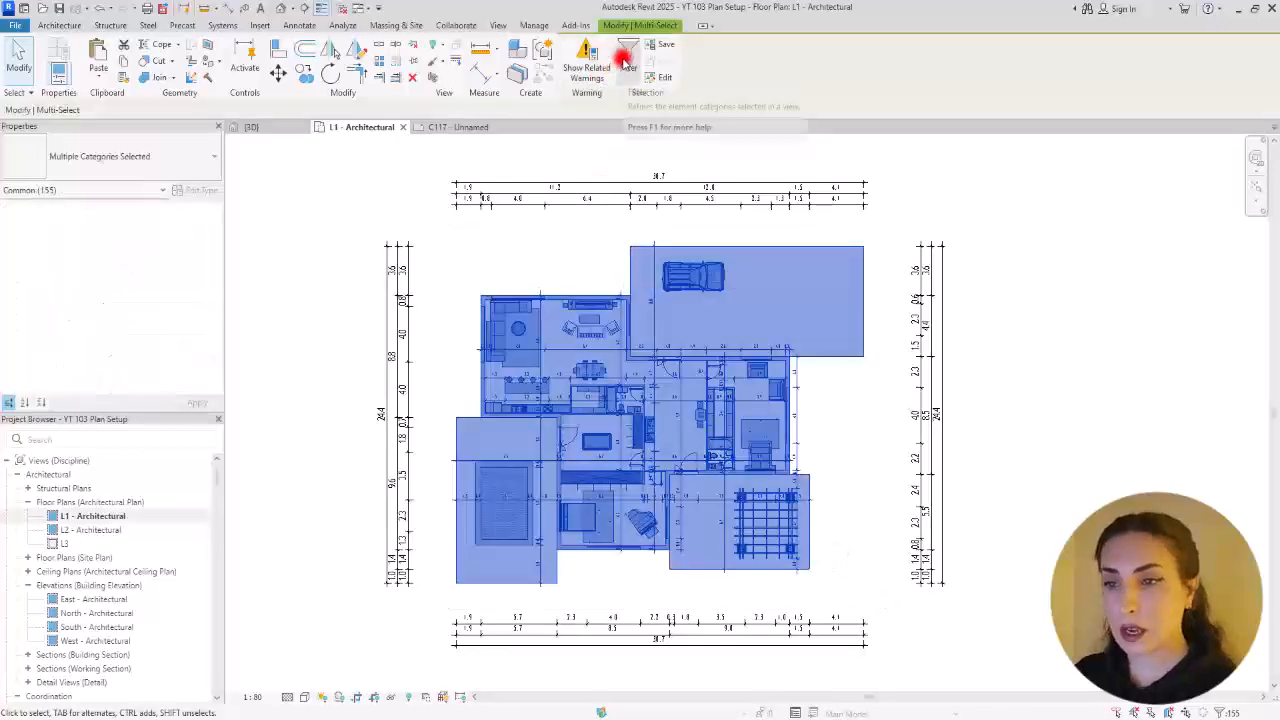
click(626, 52)
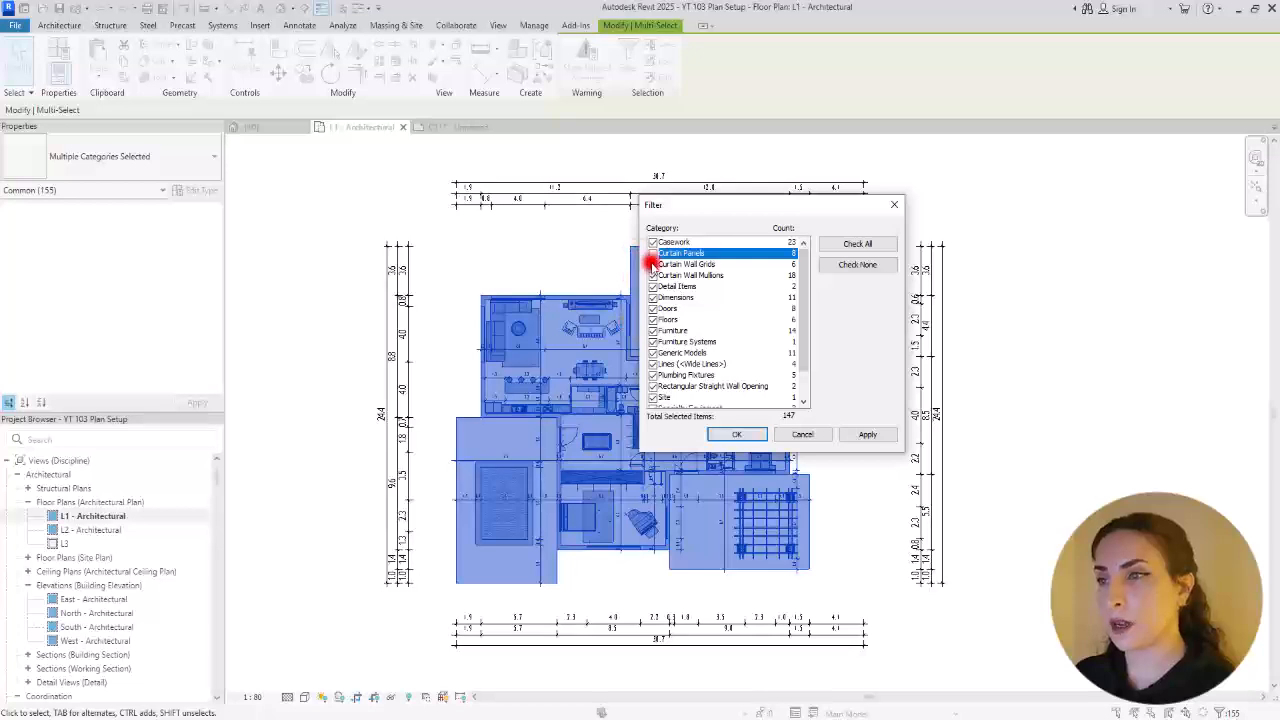
click(653, 264)
click(653, 275)
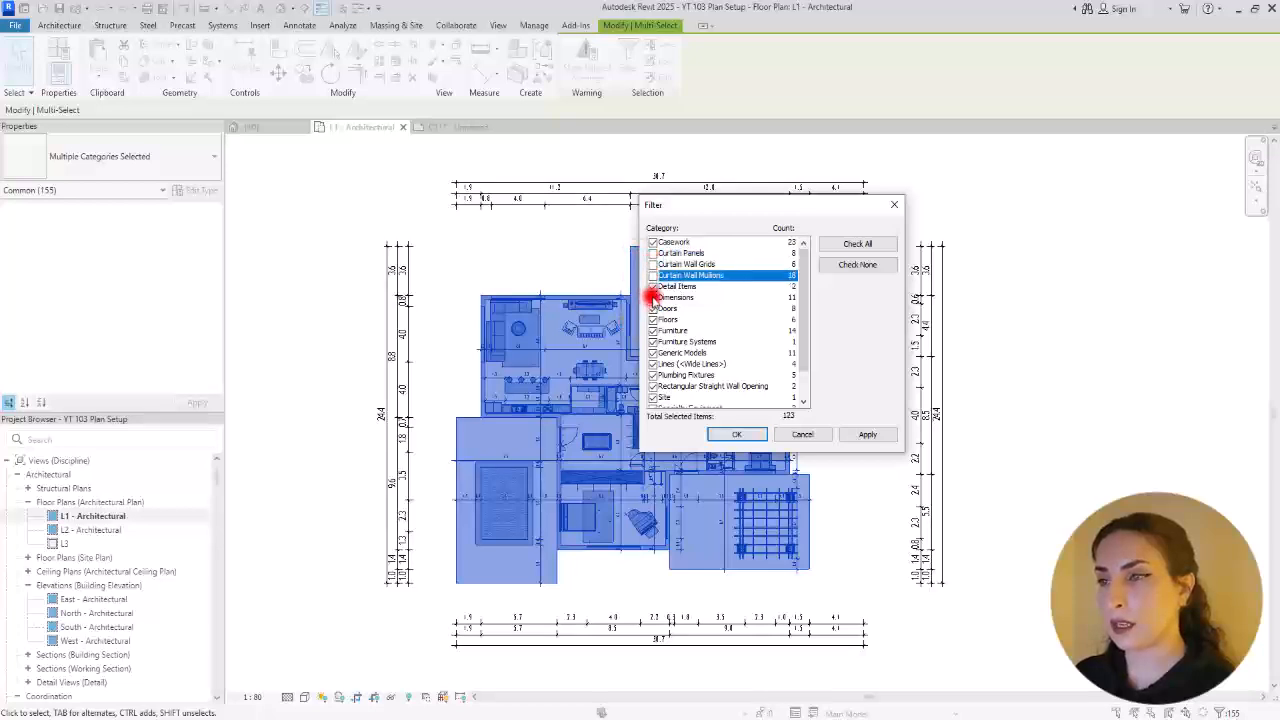
click(653, 297)
click(653, 308)
click(653, 319)
Step: Exclude rectangular straight wall openings, walls and windows from the selection as well, and apply the filter
scroll(782, 355, down, 1)
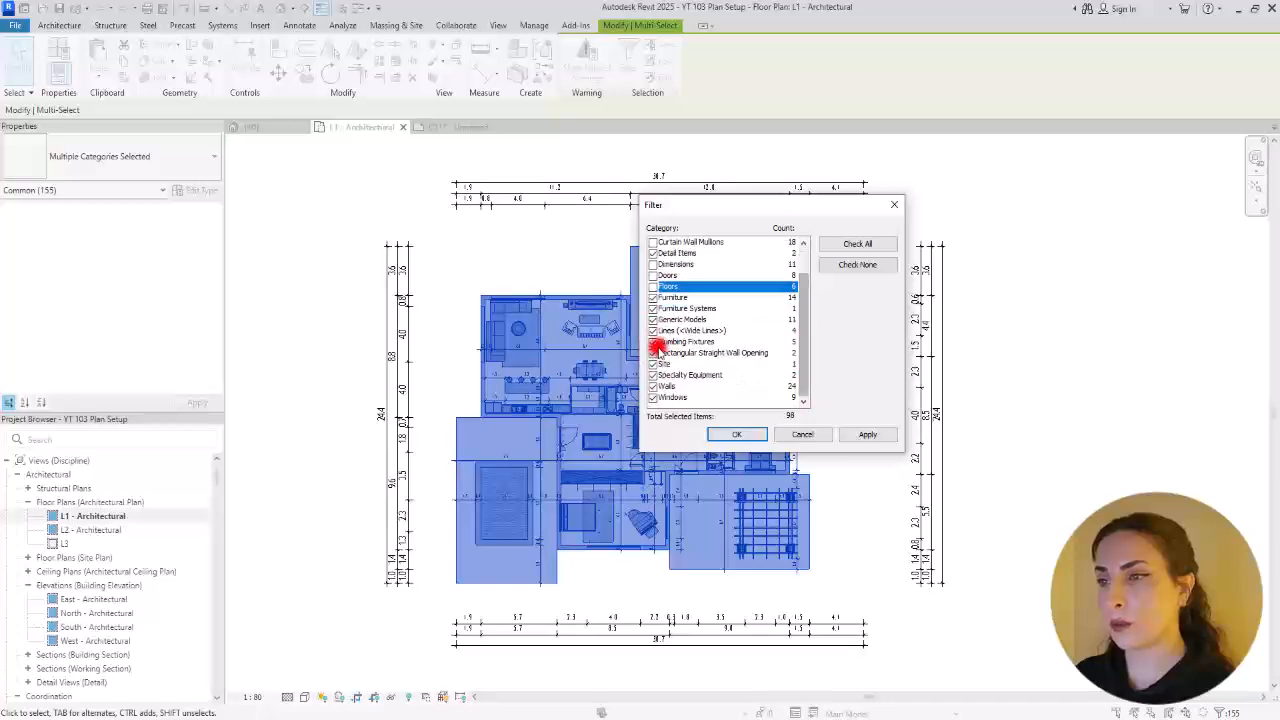
click(654, 353)
click(653, 364)
click(652, 386)
click(652, 397)
click(736, 435)
Step: Hide the selected furniture, fixtures, car and pergola as individual elements in the current view
right_click(785, 243)
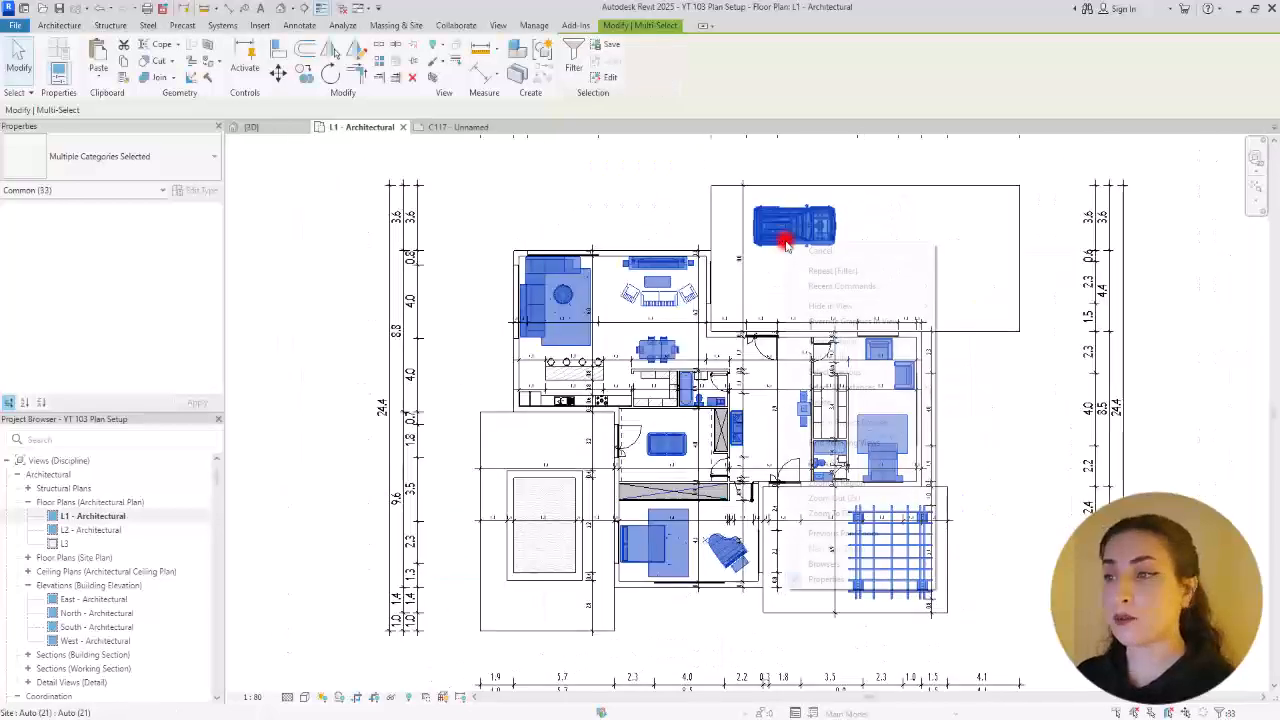
mouse_move(829, 305)
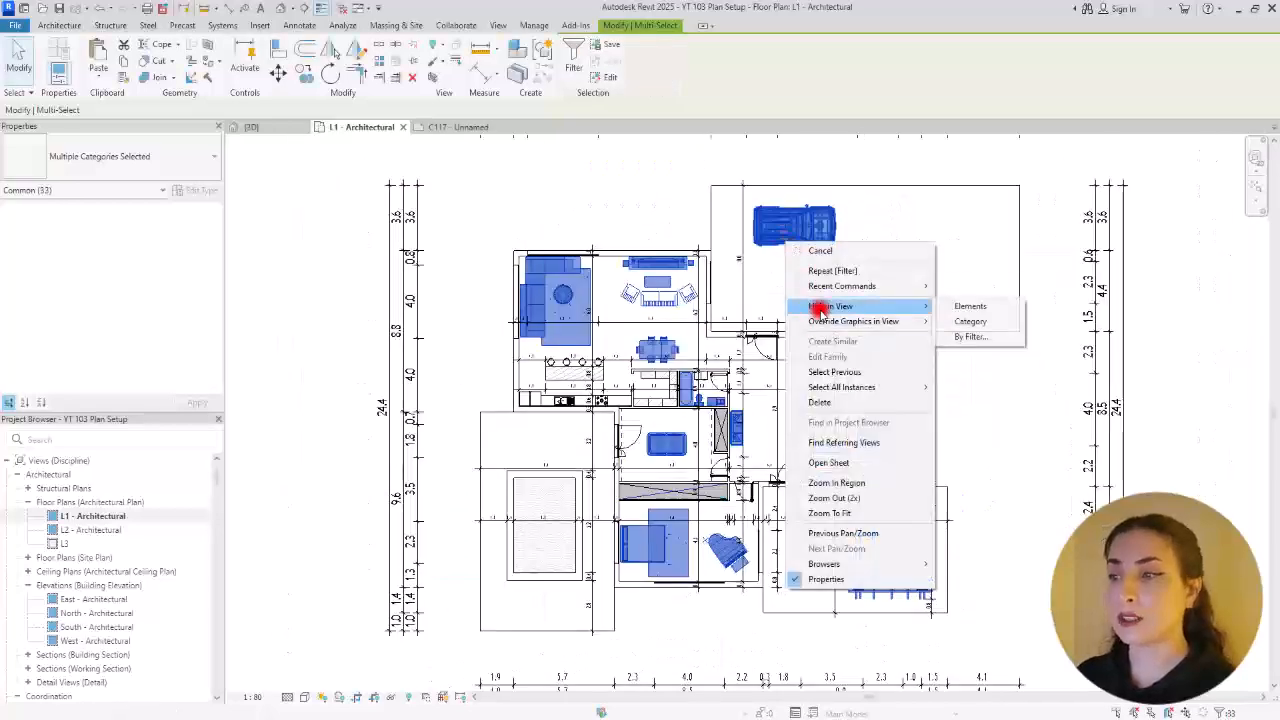
click(970, 306)
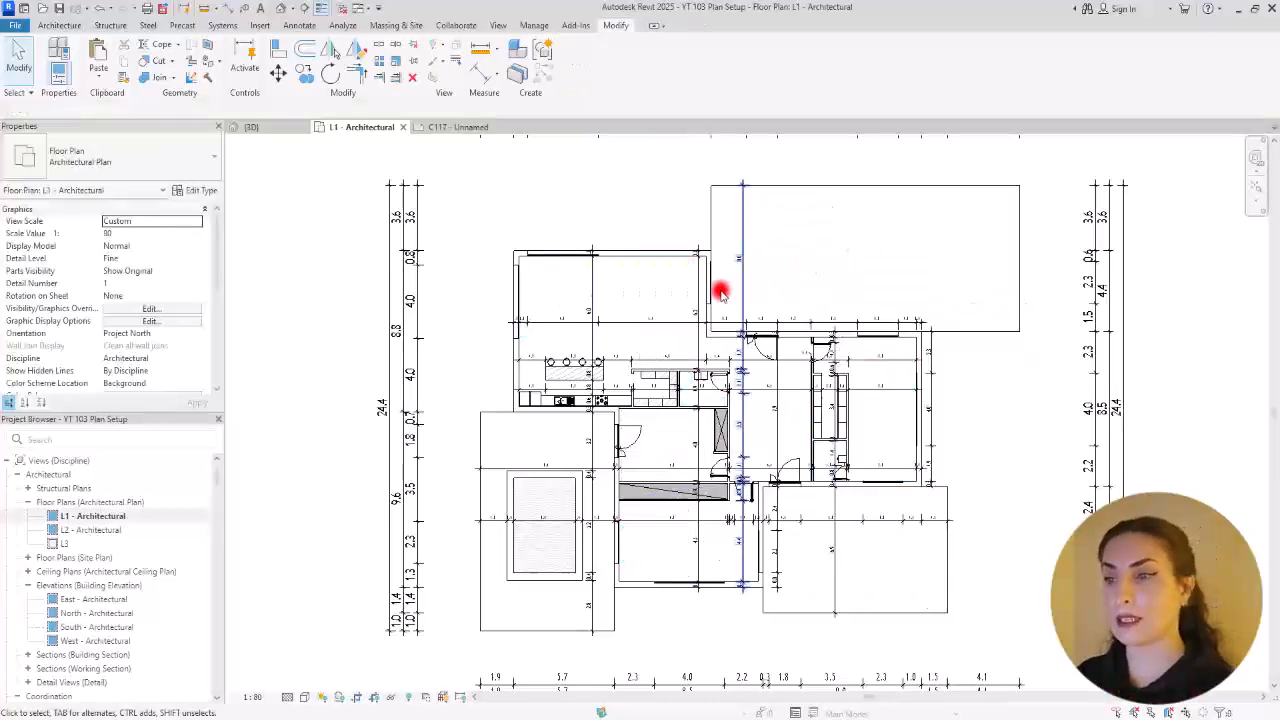
Step: Inspect the interior dimension strings around the kitchen and pantry in the decluttered plan
scroll(640, 360, up, 2)
scroll(634, 385, up, 2)
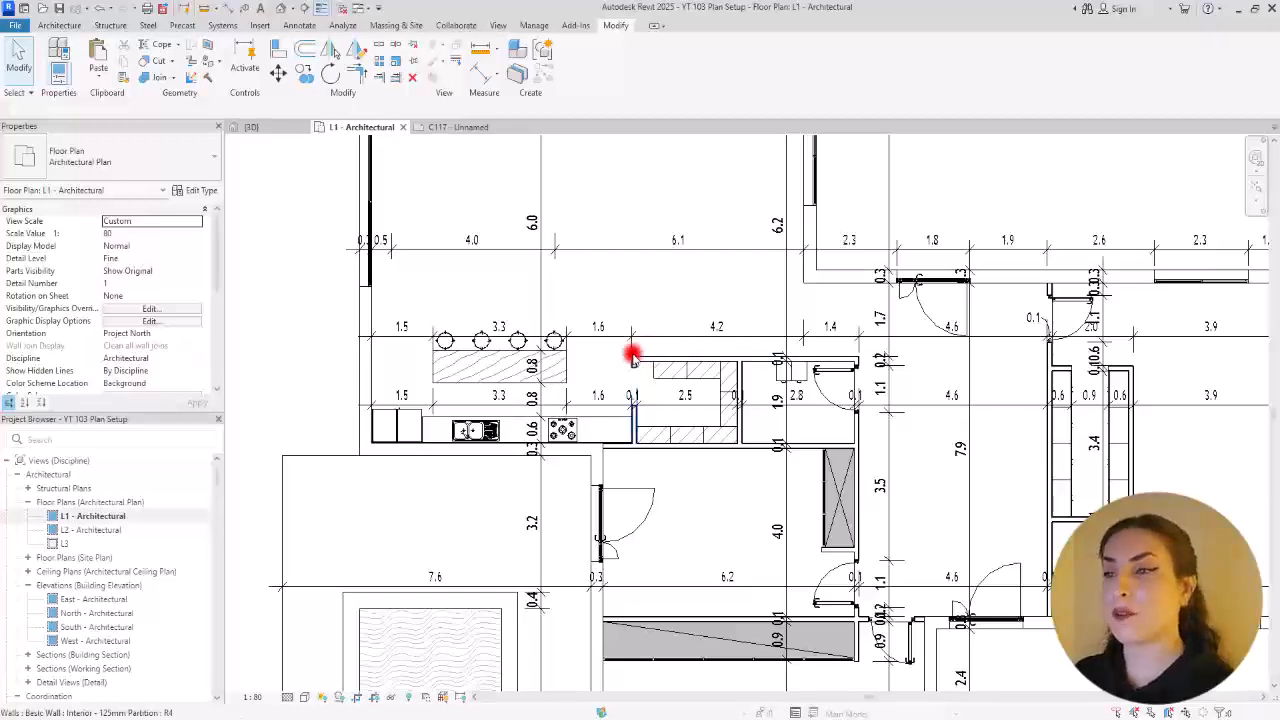
scroll(645, 350, up, 2)
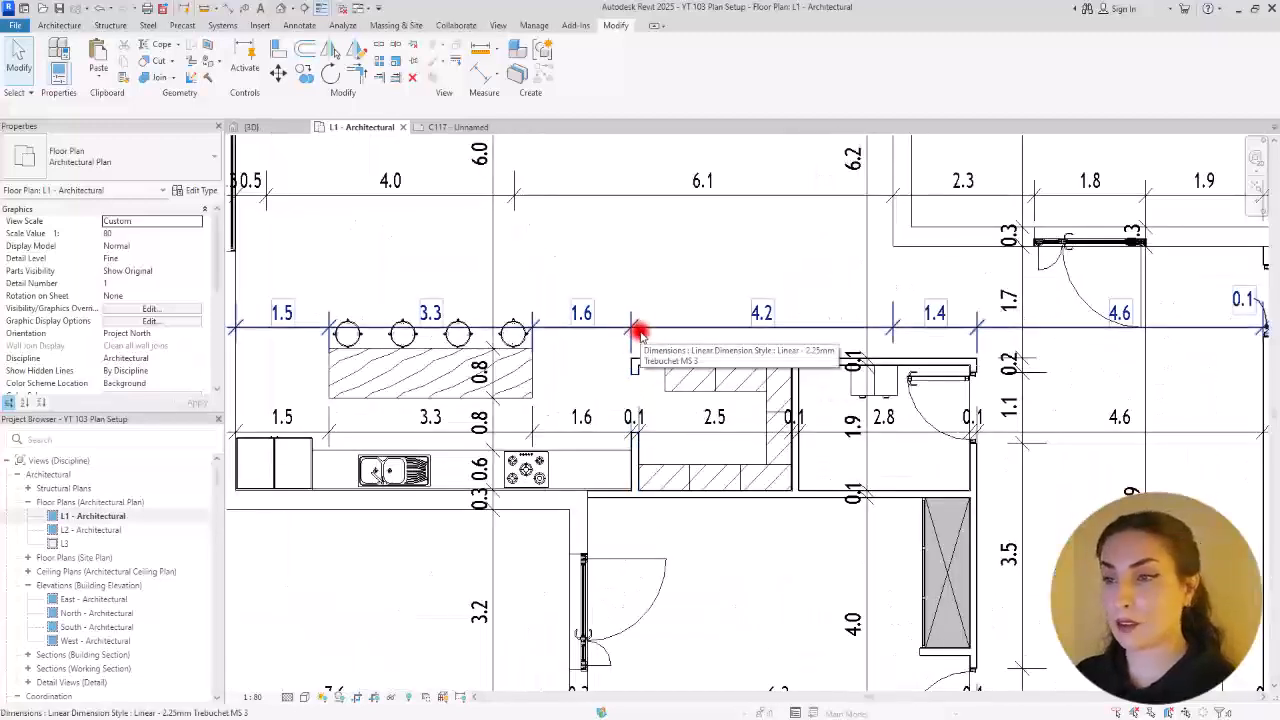
click(640, 325)
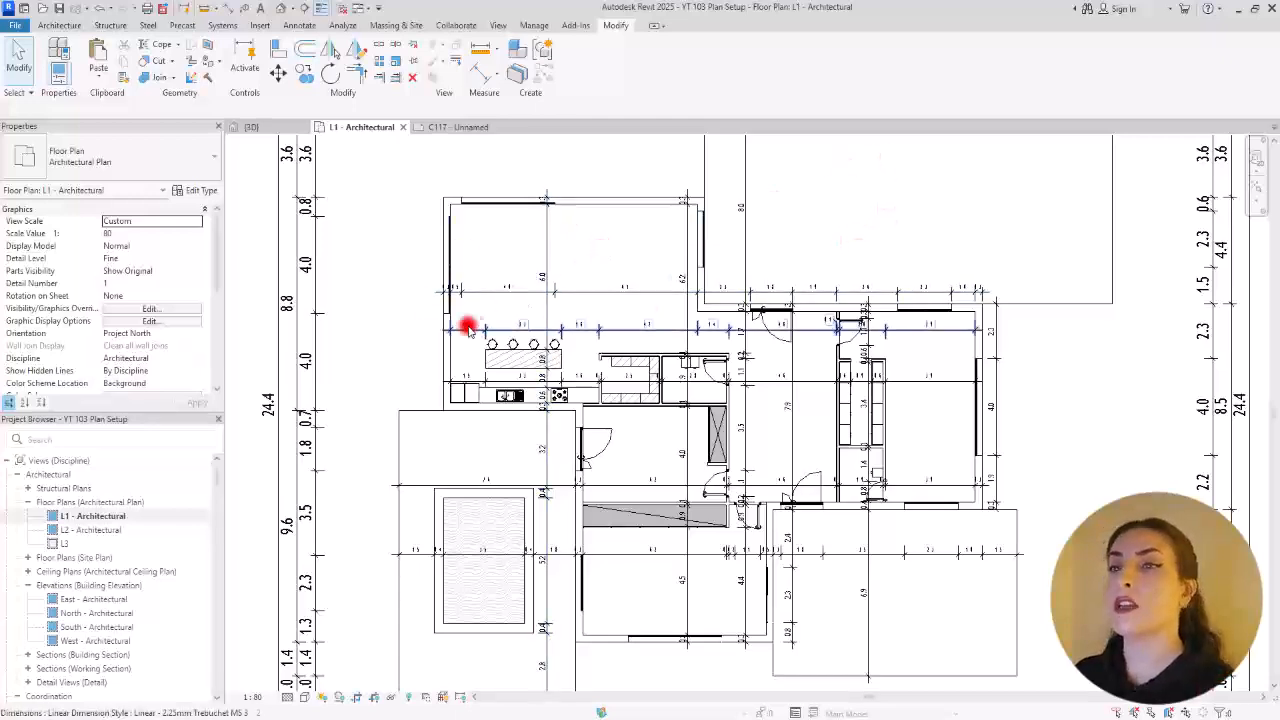
click(50, 24)
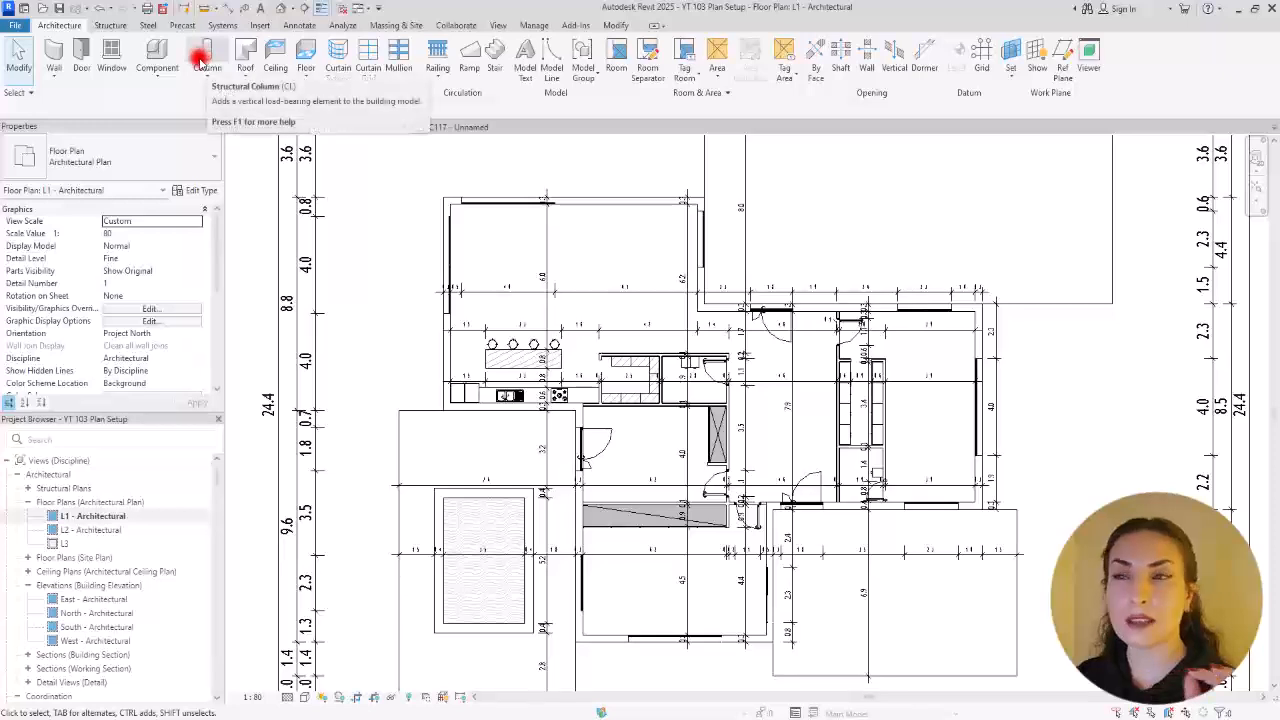
click(298, 26)
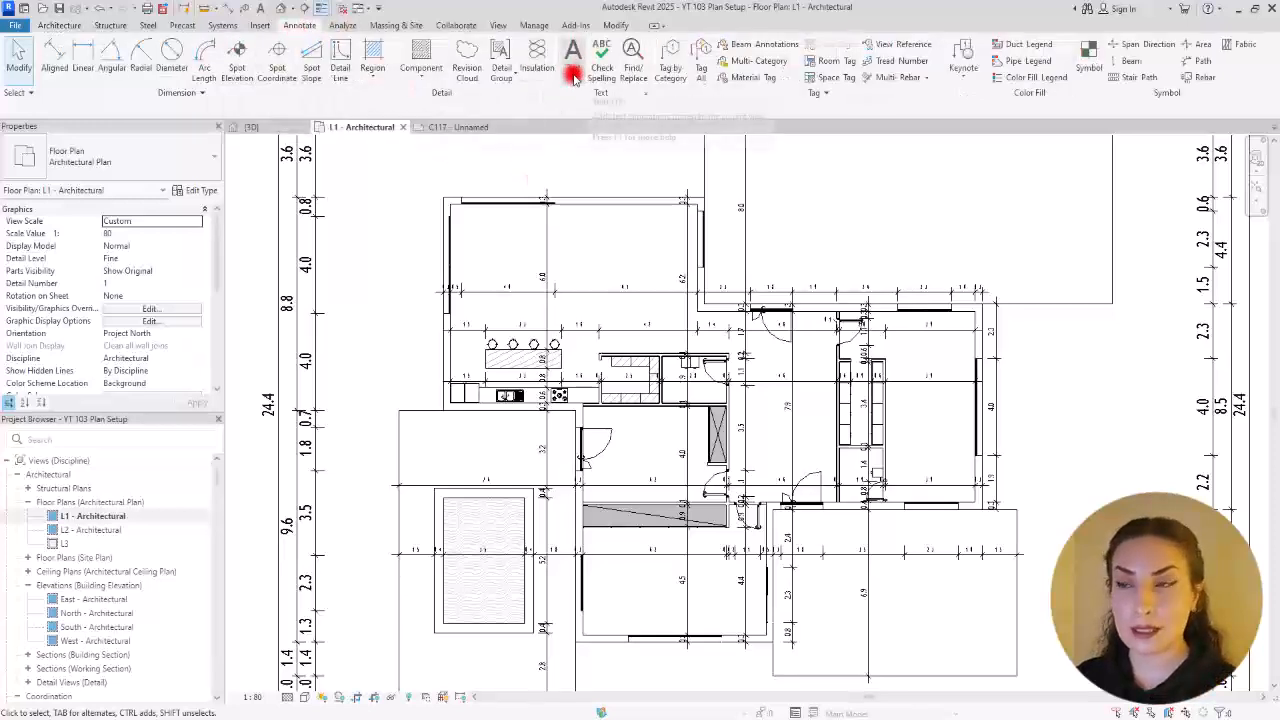
click(48, 25)
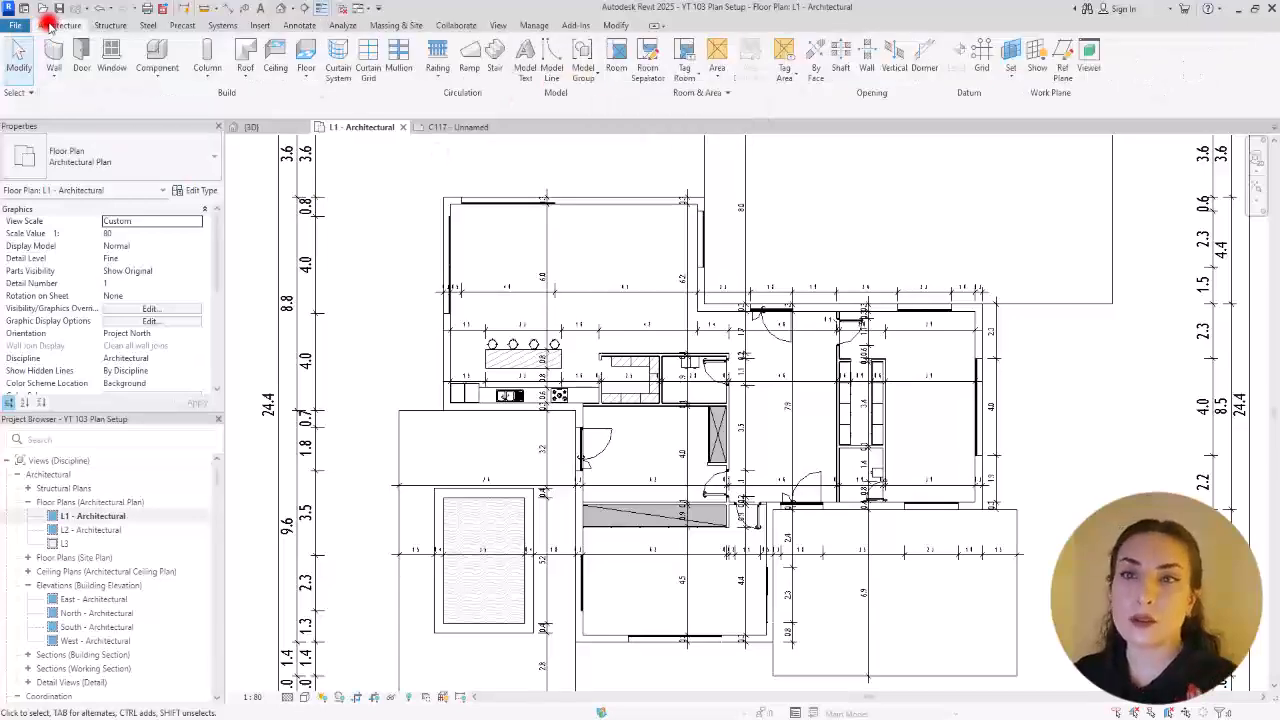
middle_drag(610, 175, 586, 184)
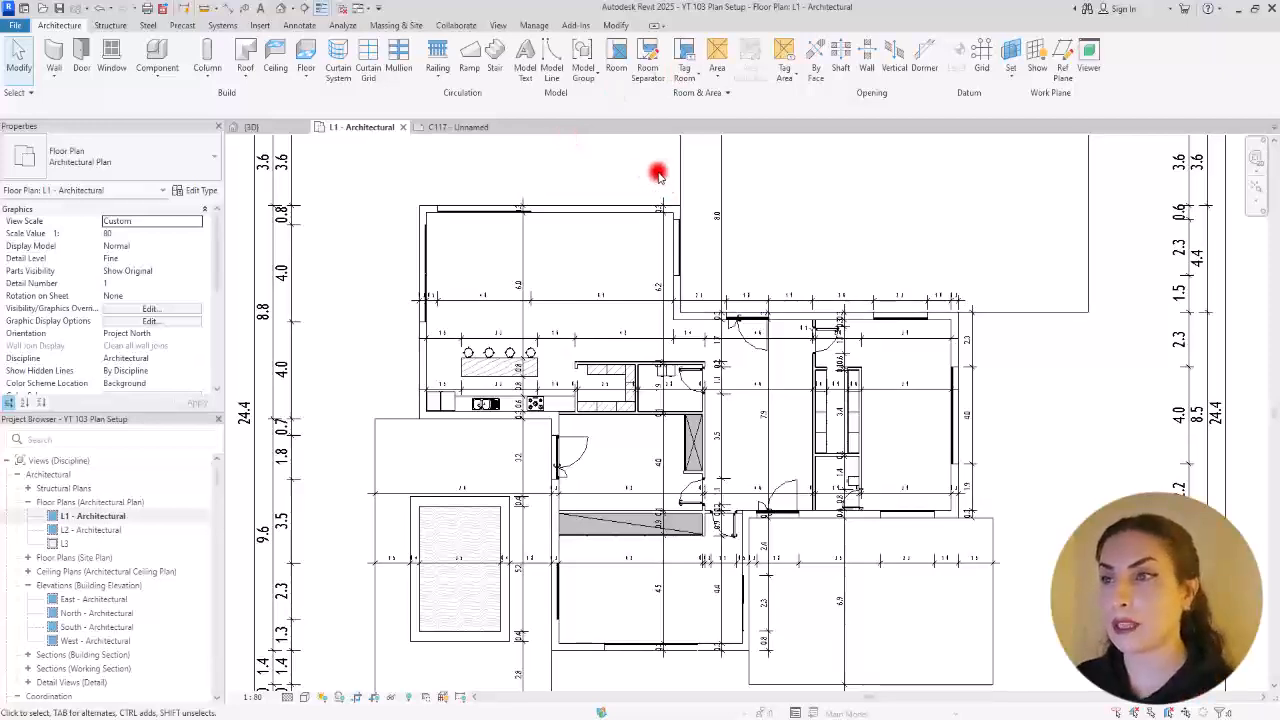
scroll(592, 197, down, 2)
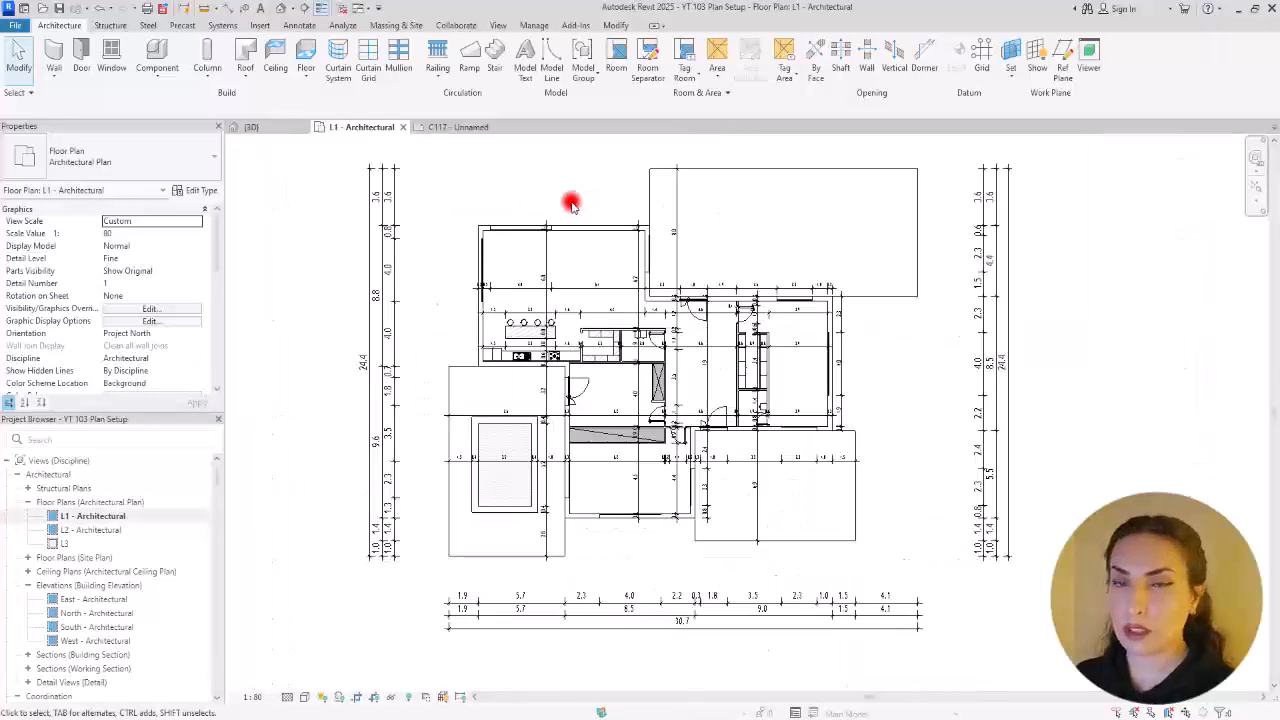
Step: Place a room with its tag in the enclosed space south of the pantry, beside the pool terrace
click(616, 55)
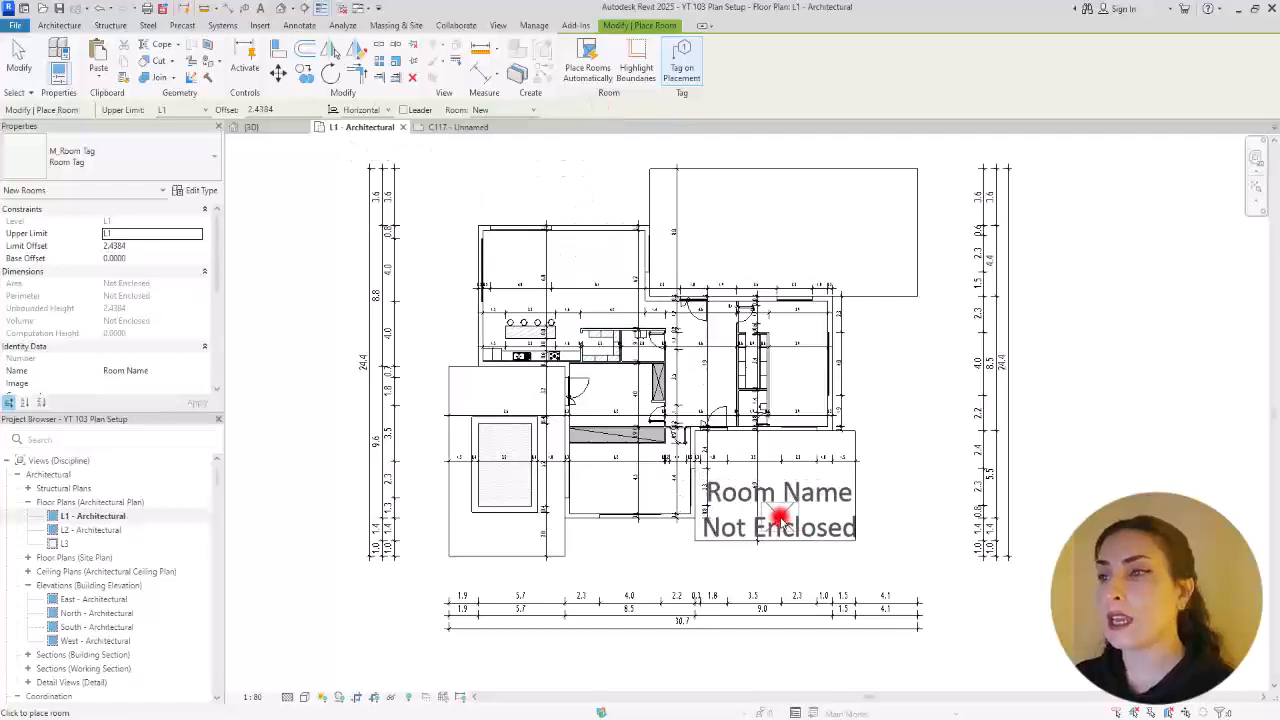
scroll(777, 500, up, 4)
middle_drag(905, 376, 989, 357)
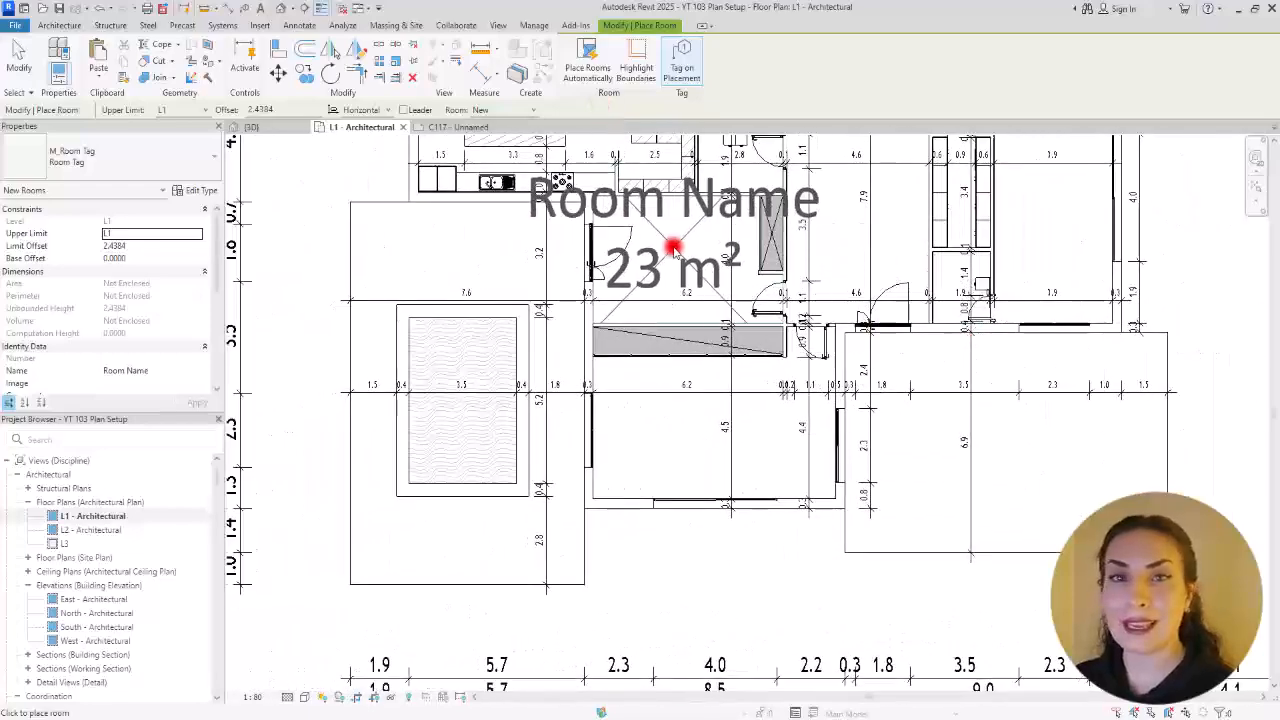
scroll(672, 250, up, 1)
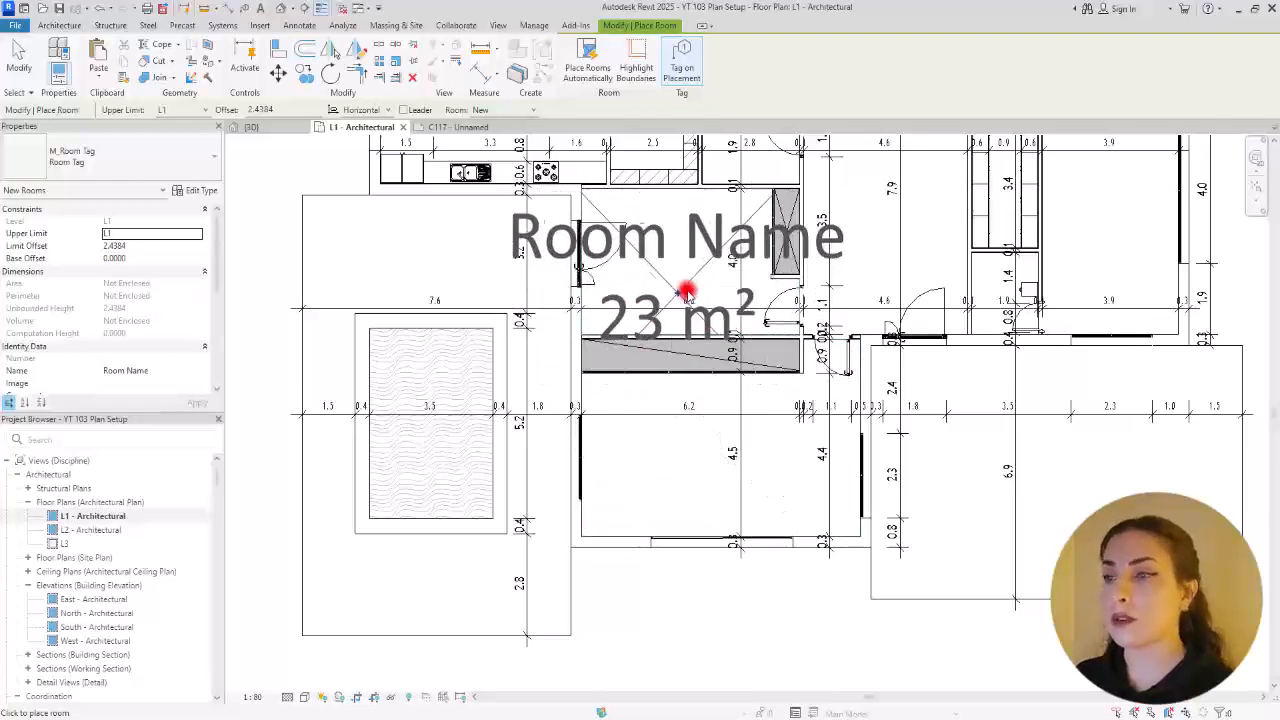
click(696, 260)
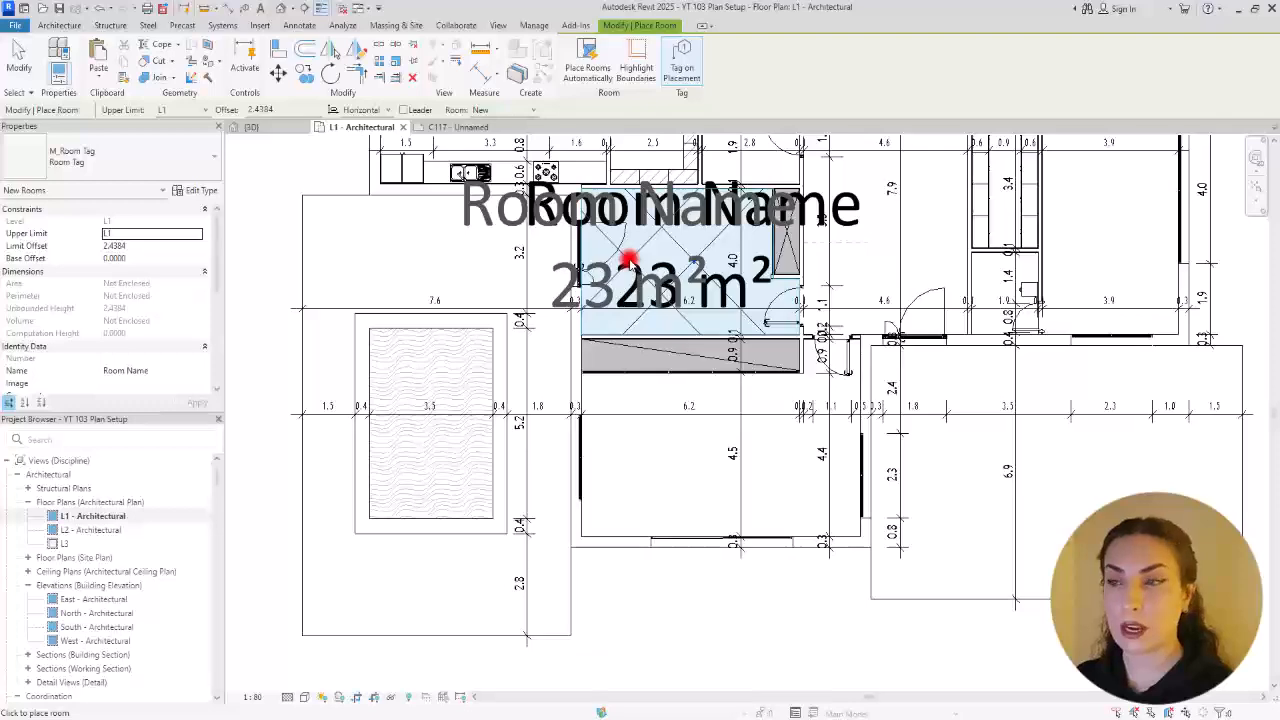
key(Escape)
Step: Open the placed room tag's family for editing and set the room name label's text size to 3 mm
ctrl+scroll(323, 240, up, 3)
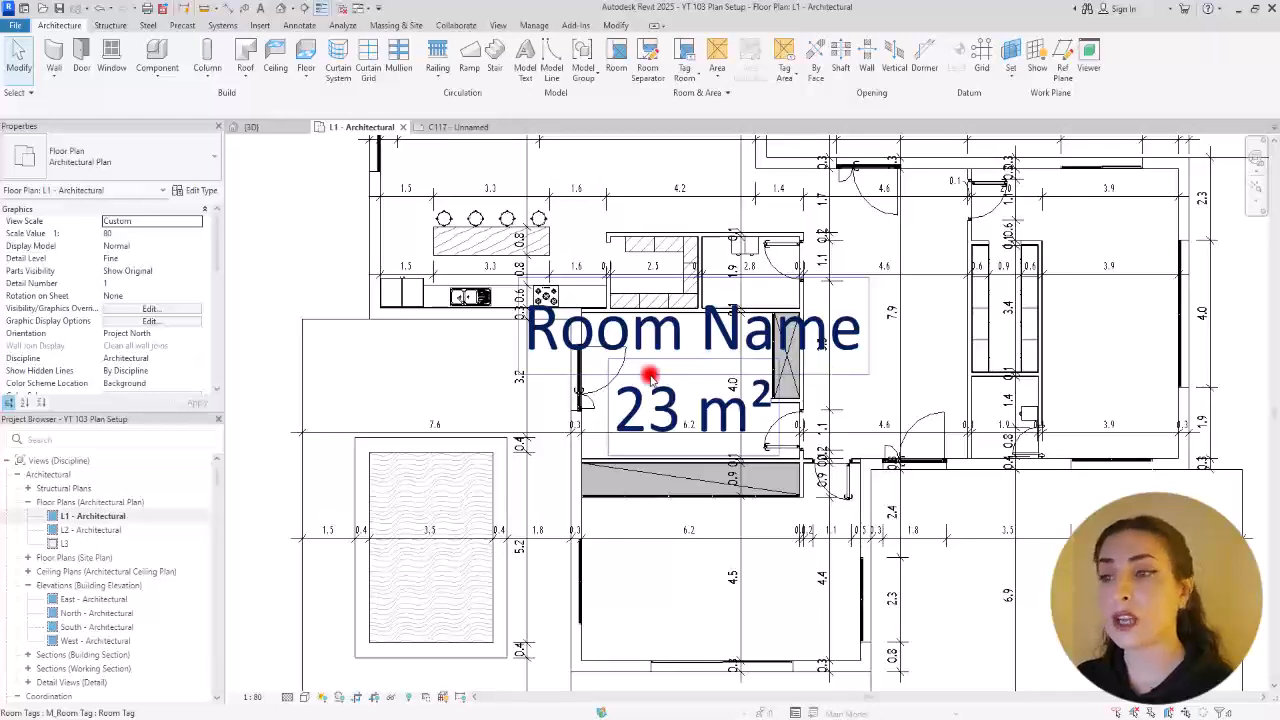
click(649, 340)
click(576, 62)
click(618, 373)
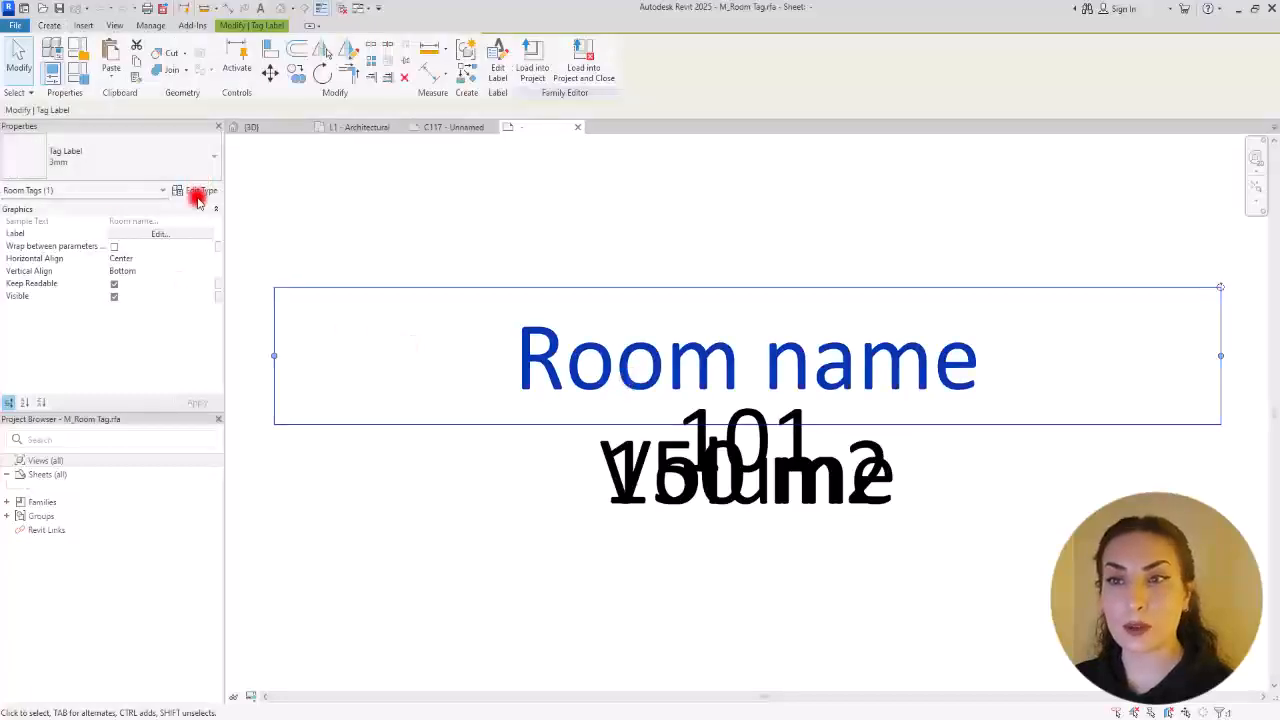
click(193, 190)
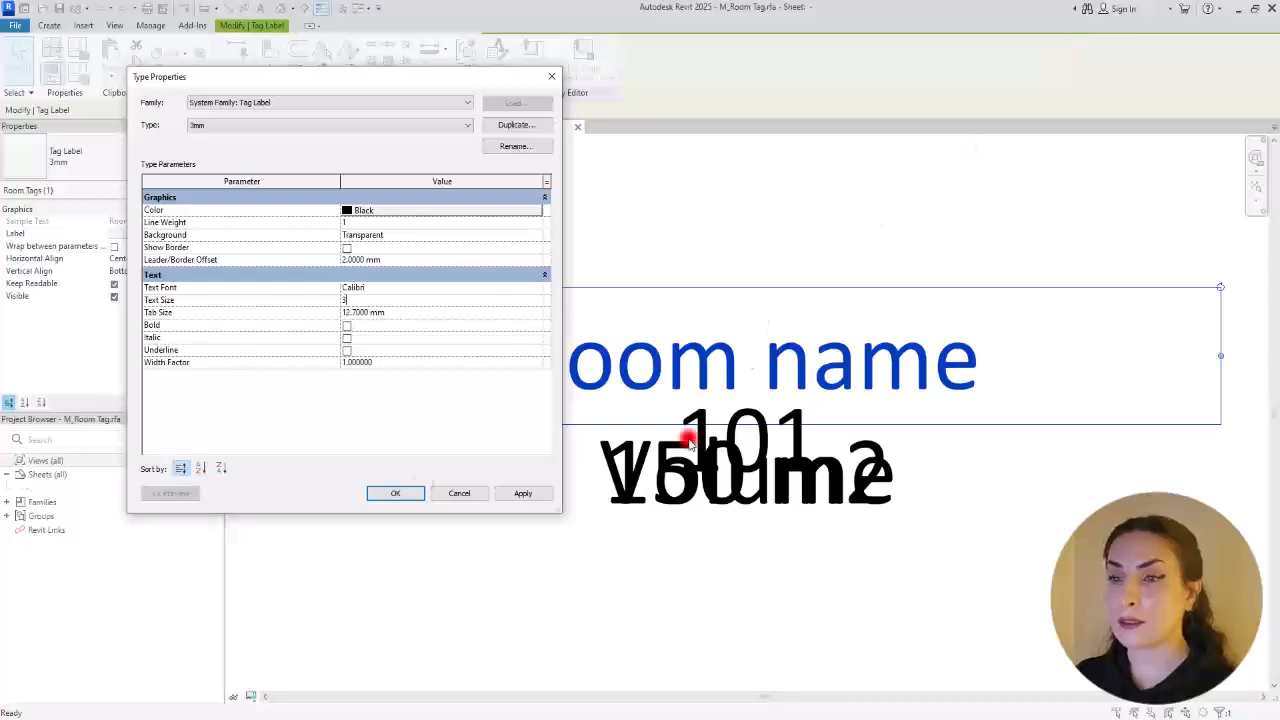
click(377, 497)
click(594, 373)
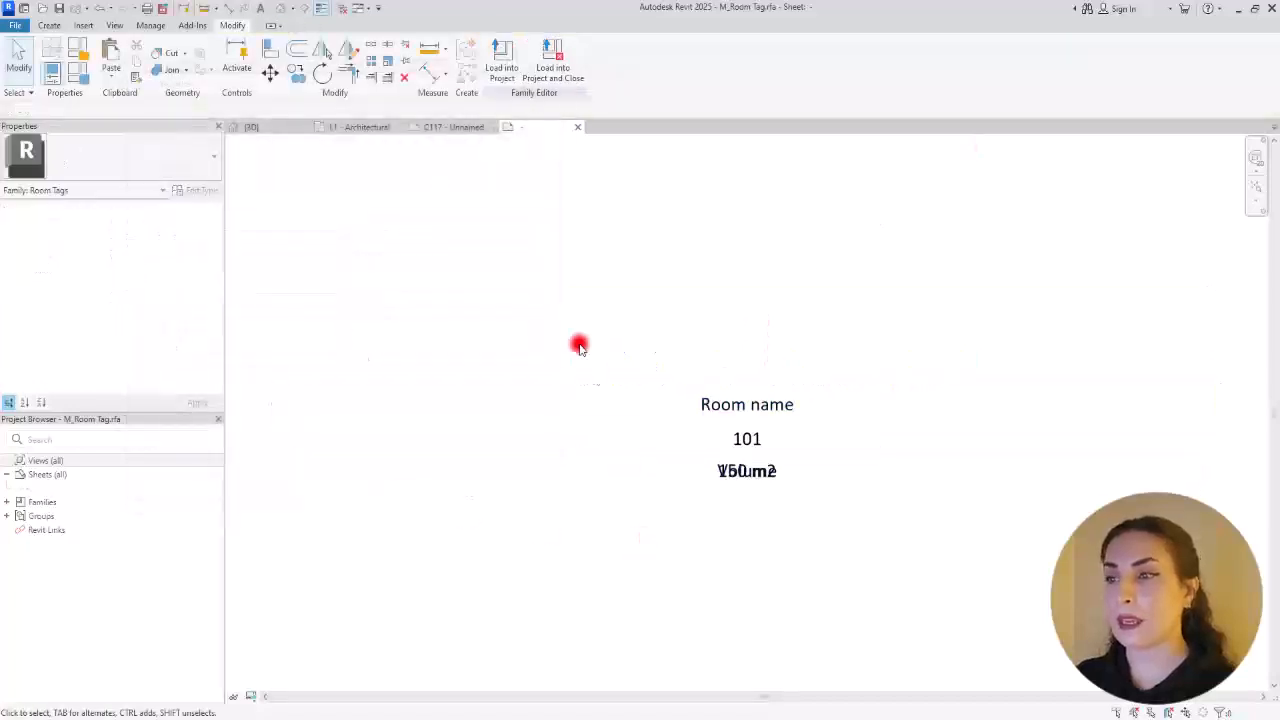
Step: Delete the room number label and nudge the overlapping area and volume labels up towards the room name
click(758, 440)
key(Delete)
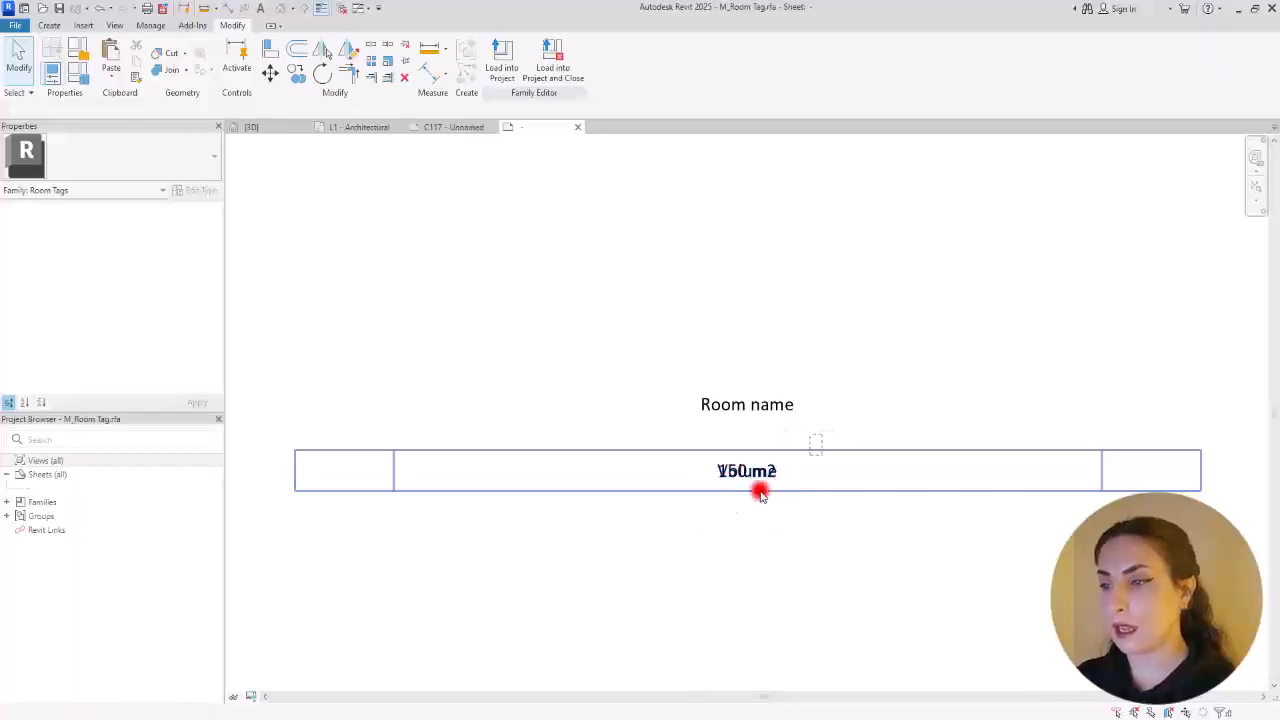
click(771, 477)
key(Up)
key(Up)
key(Up)
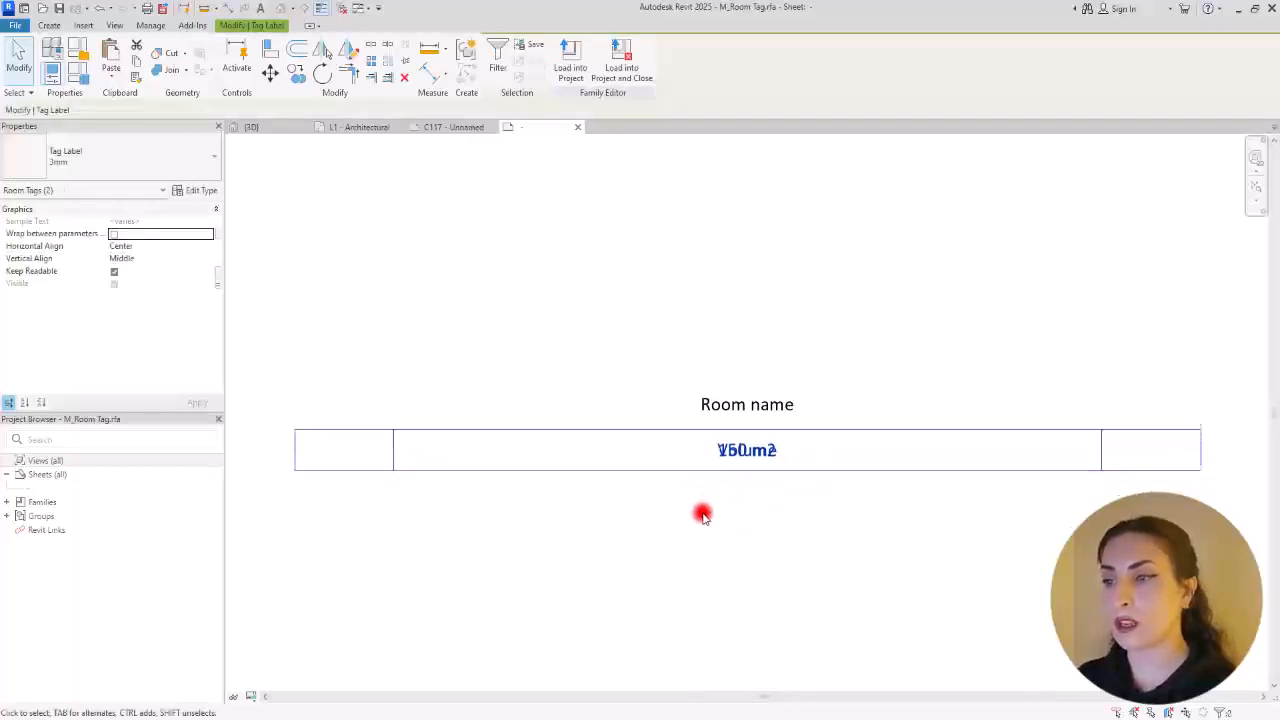
Step: Load the edited room tag family into the project, overwriting the existing version and its parameter values
click(684, 147)
click(510, 58)
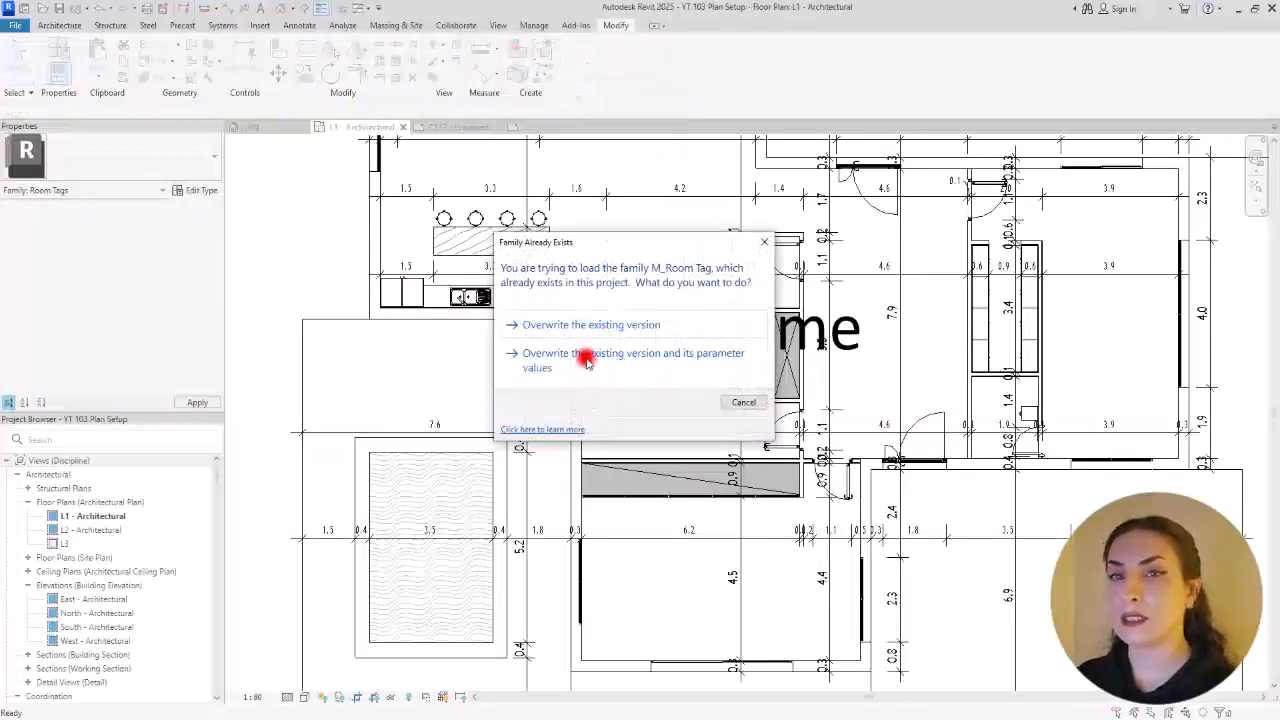
click(587, 362)
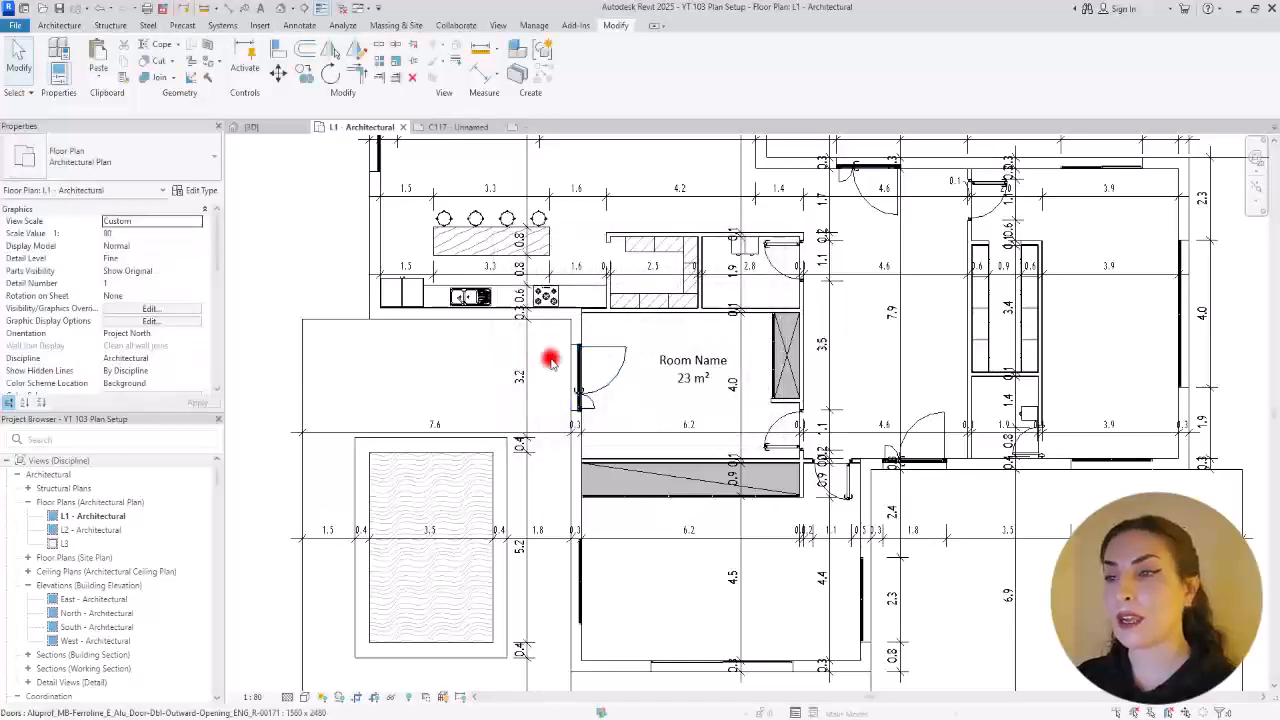
scroll(688, 390, up, 3)
click(703, 331)
click(703, 328)
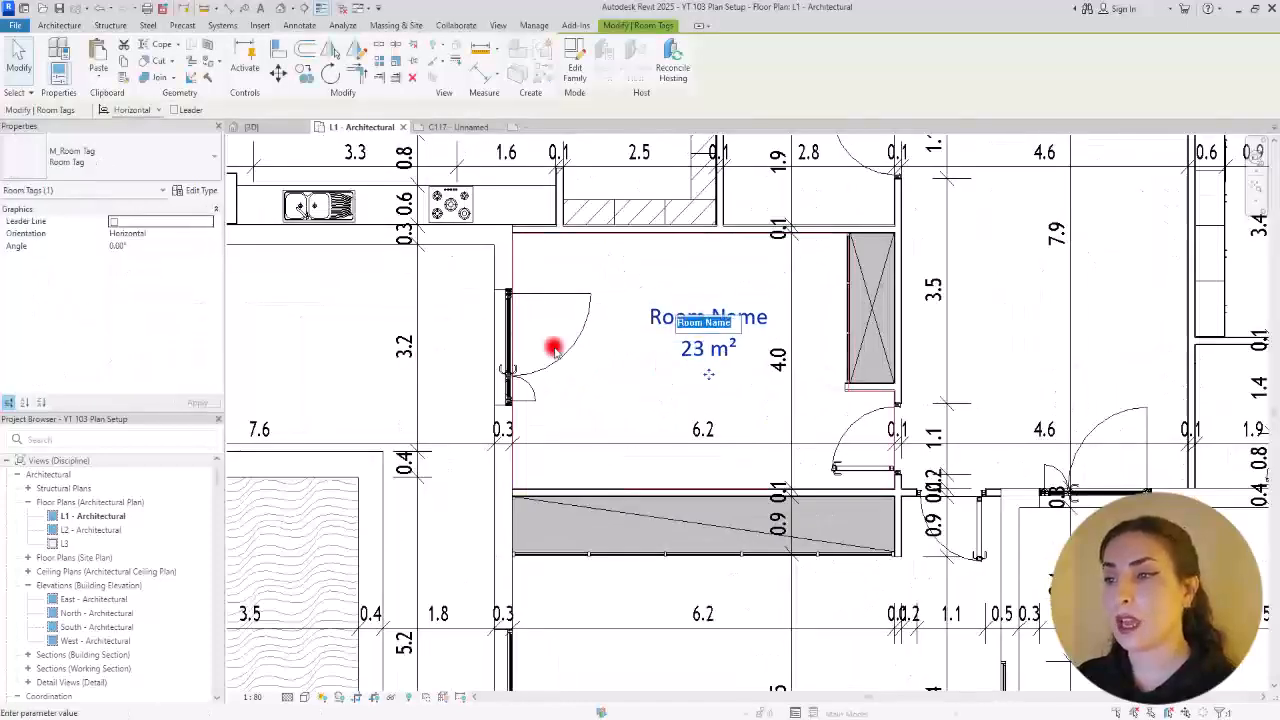
click(335, 306)
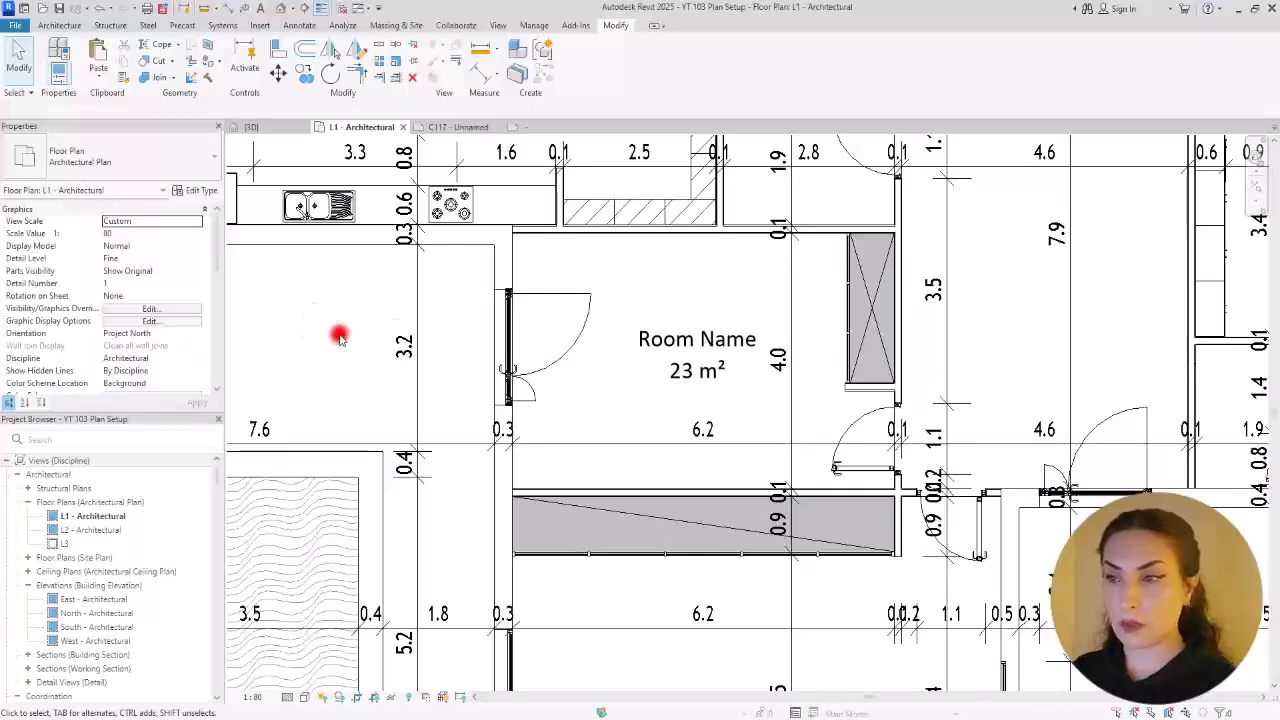
Step: Turn off Show Area in the room tag's type properties so the tag carries only the room name
click(703, 360)
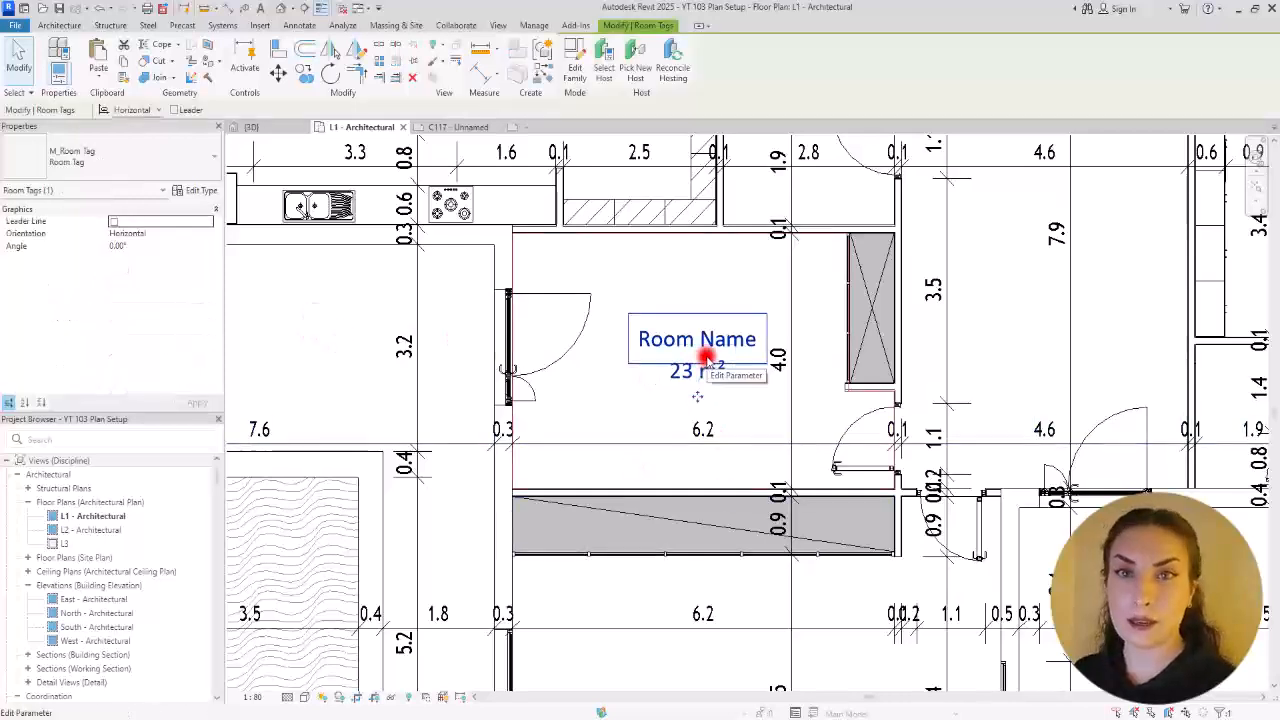
click(200, 190)
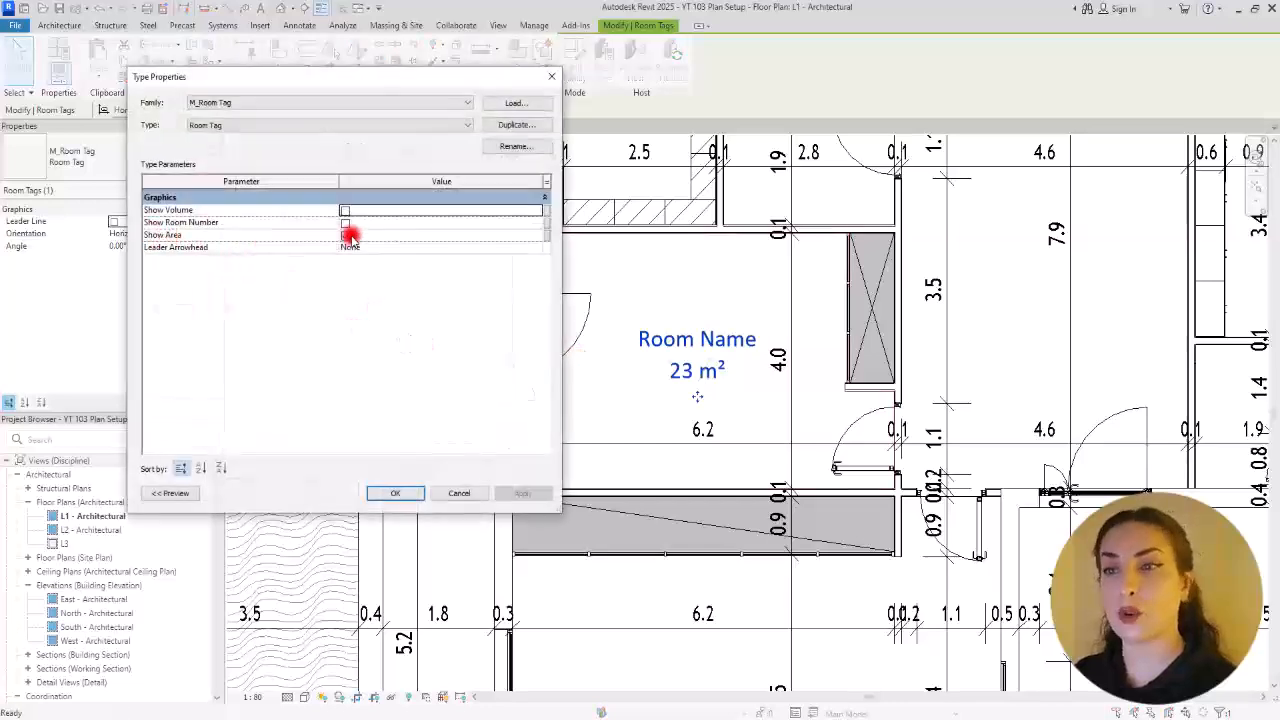
click(400, 493)
Step: Rename the tagged room south of the pantry as Game Room
click(662, 295)
click(680, 338)
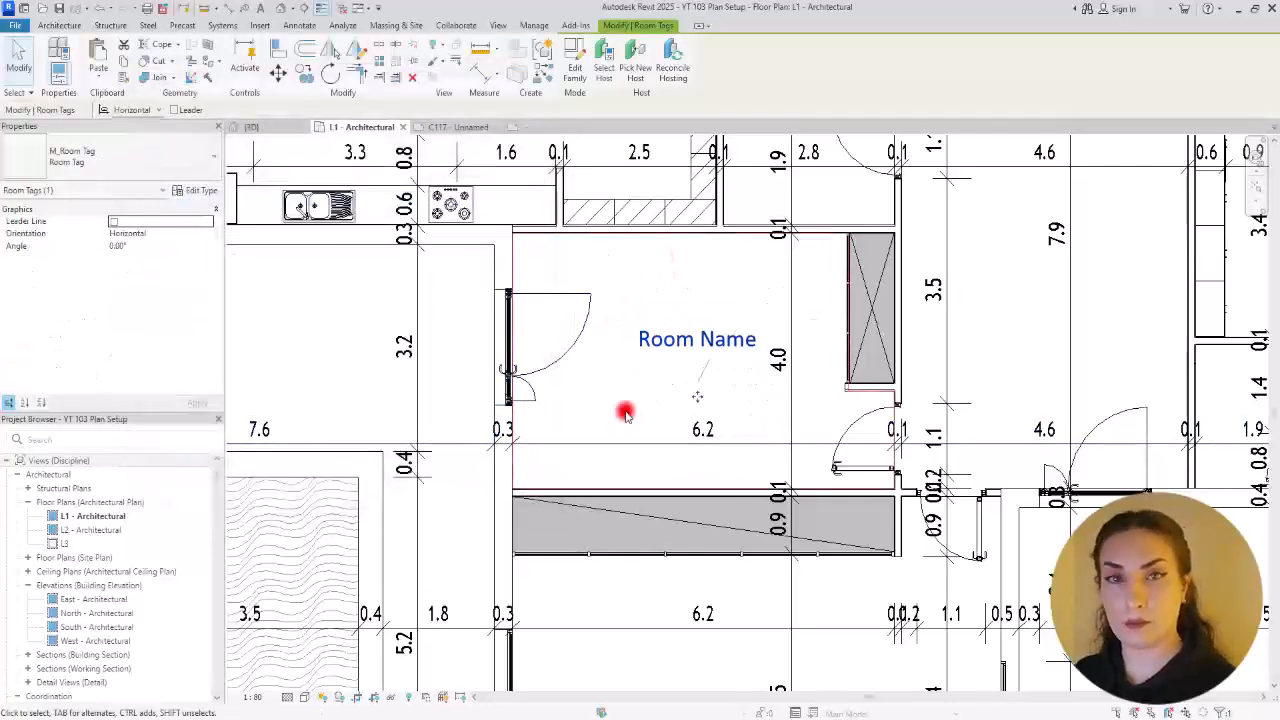
click(670, 341)
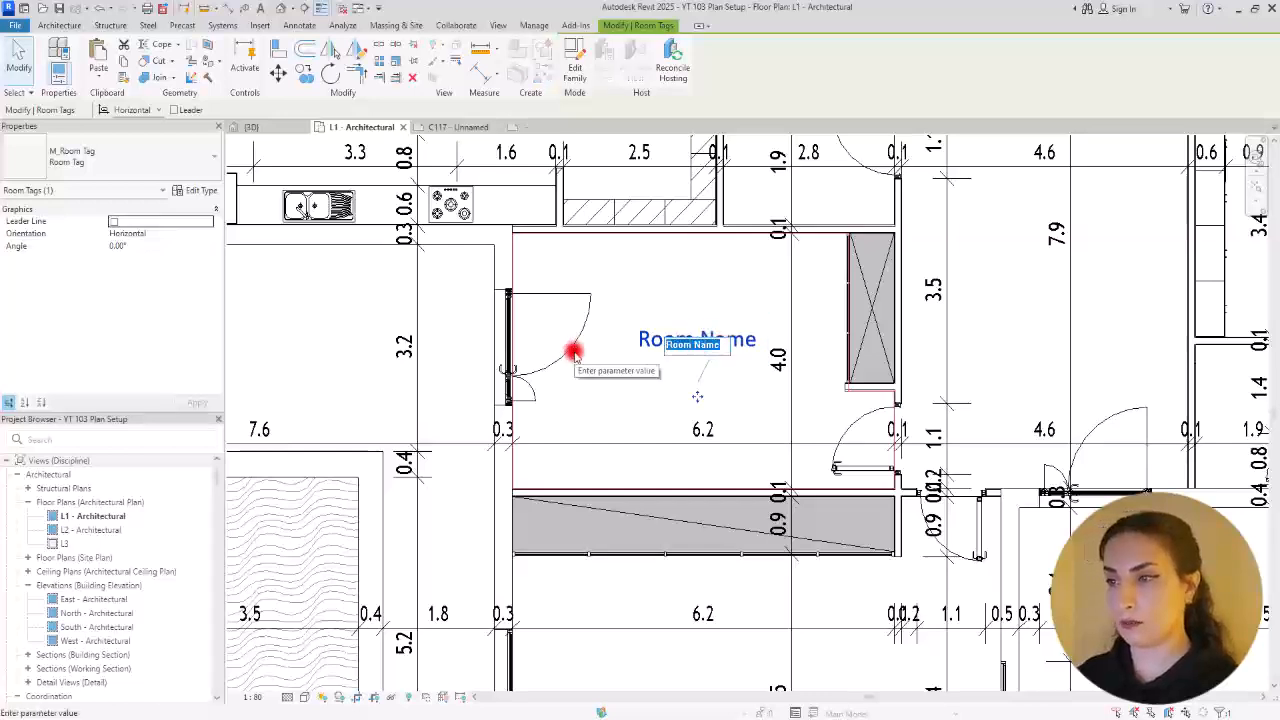
key(BackSpace)
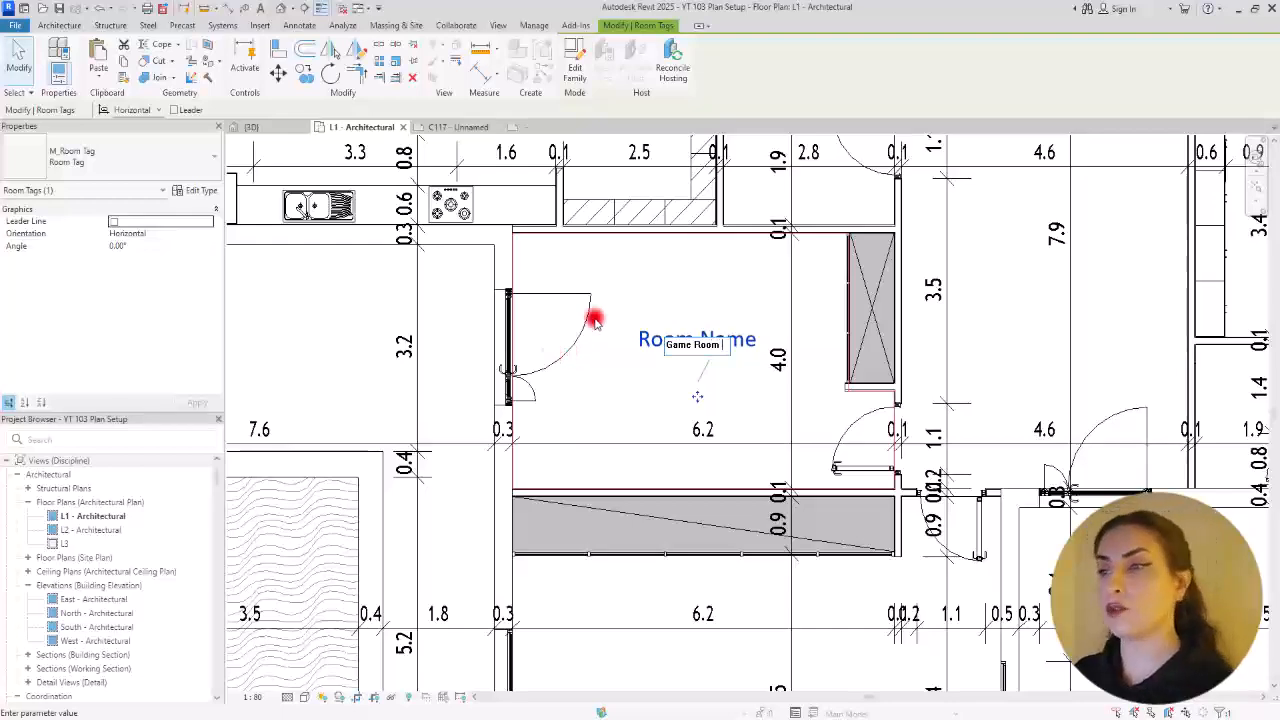
text(Game Room)
click(664, 278)
Step: Place rooms in the large space south of the Game Room and in the large room on the east side
scroll(355, 293, down, 2)
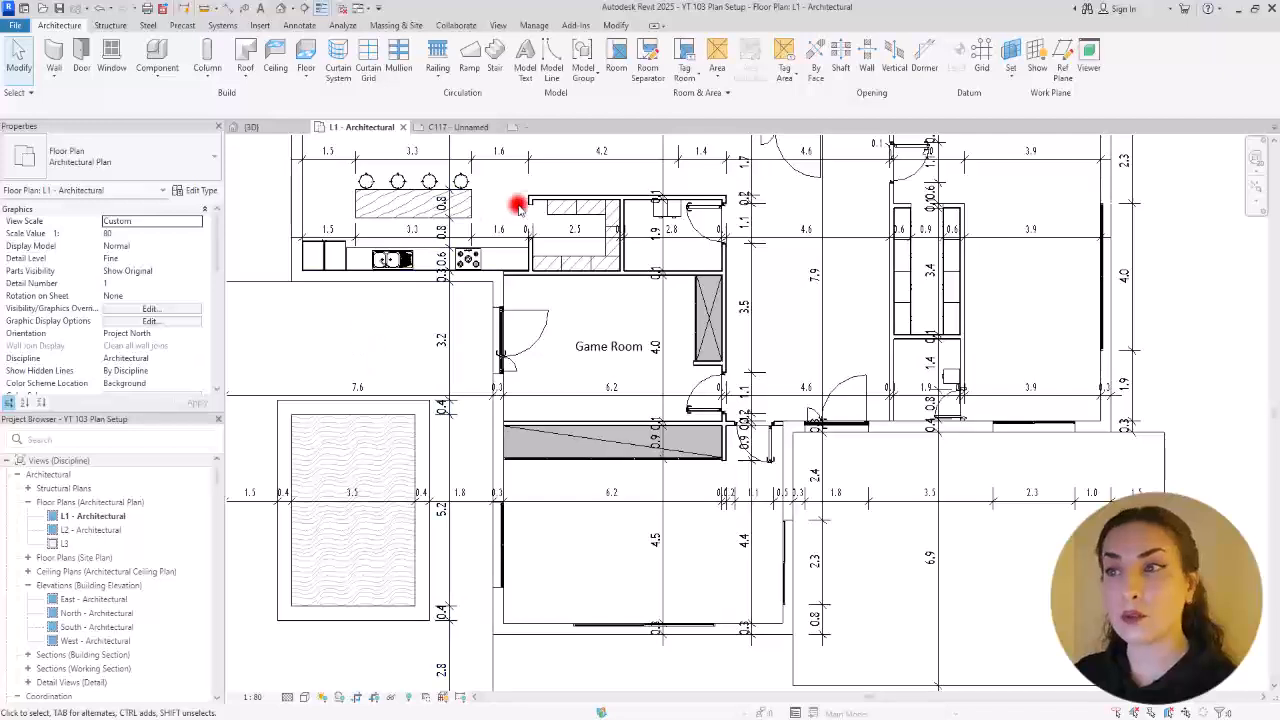
click(617, 57)
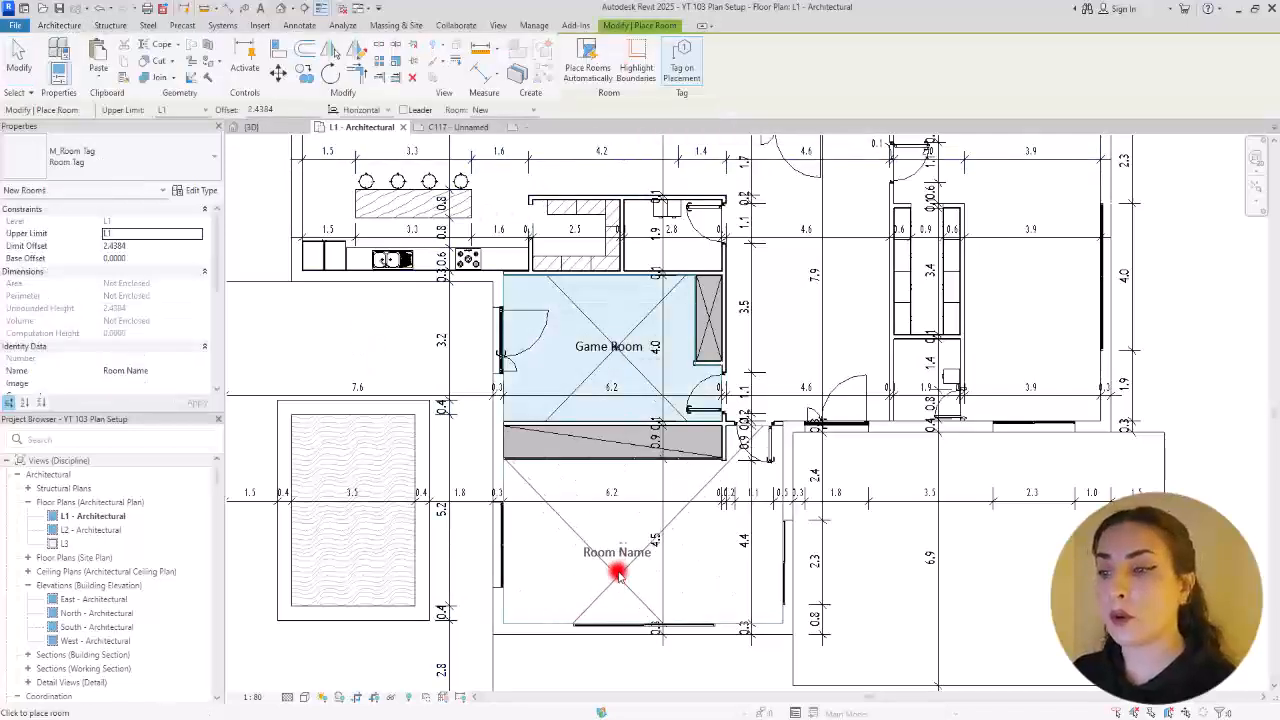
click(634, 543)
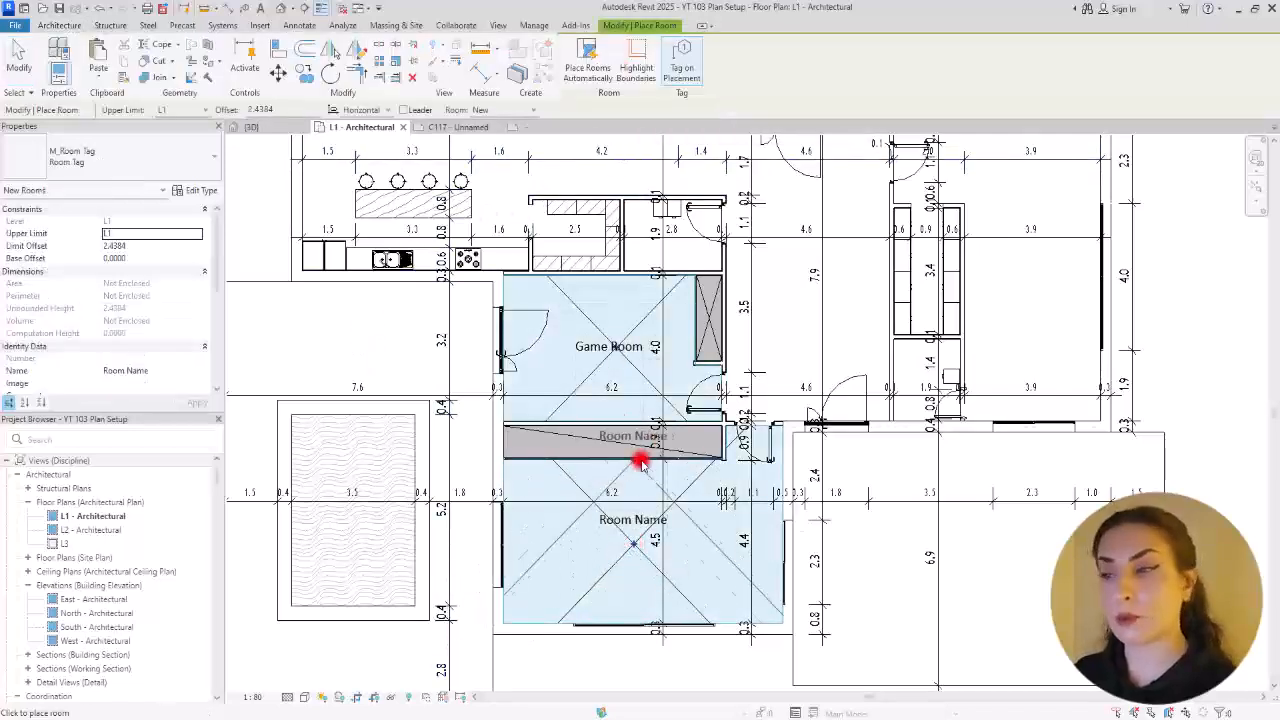
middle_drag(895, 478, 623, 580)
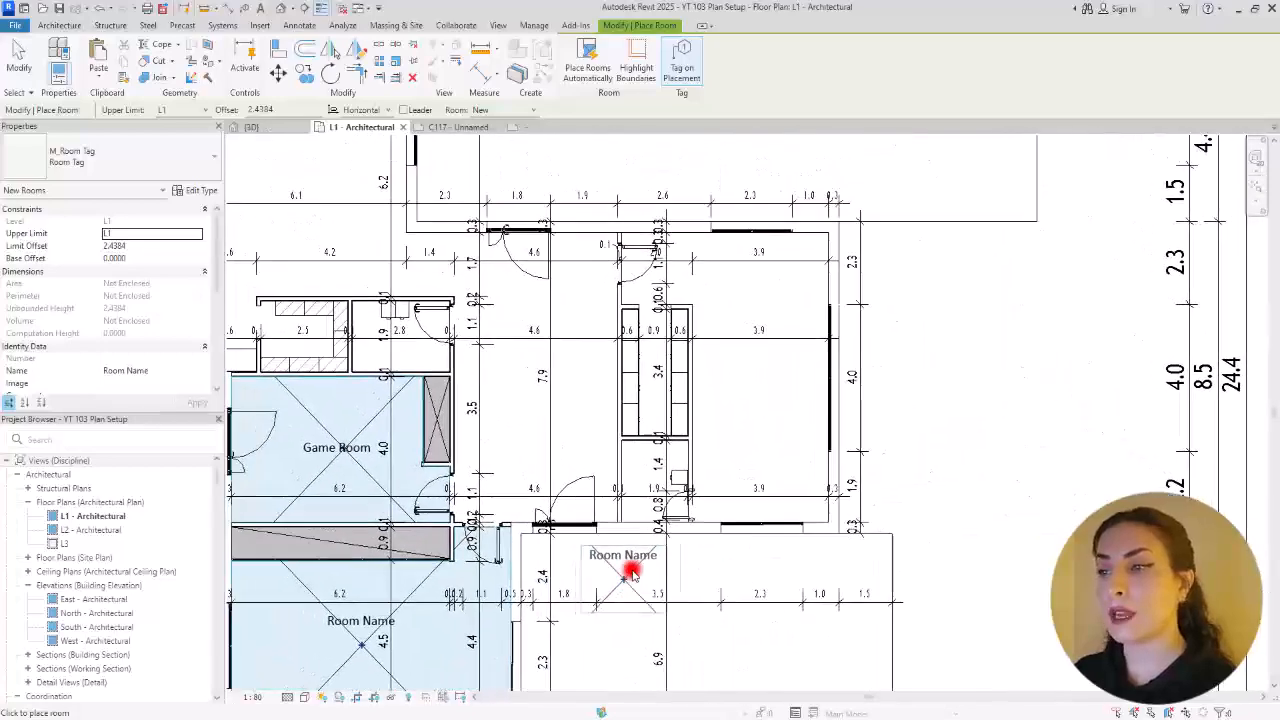
click(771, 399)
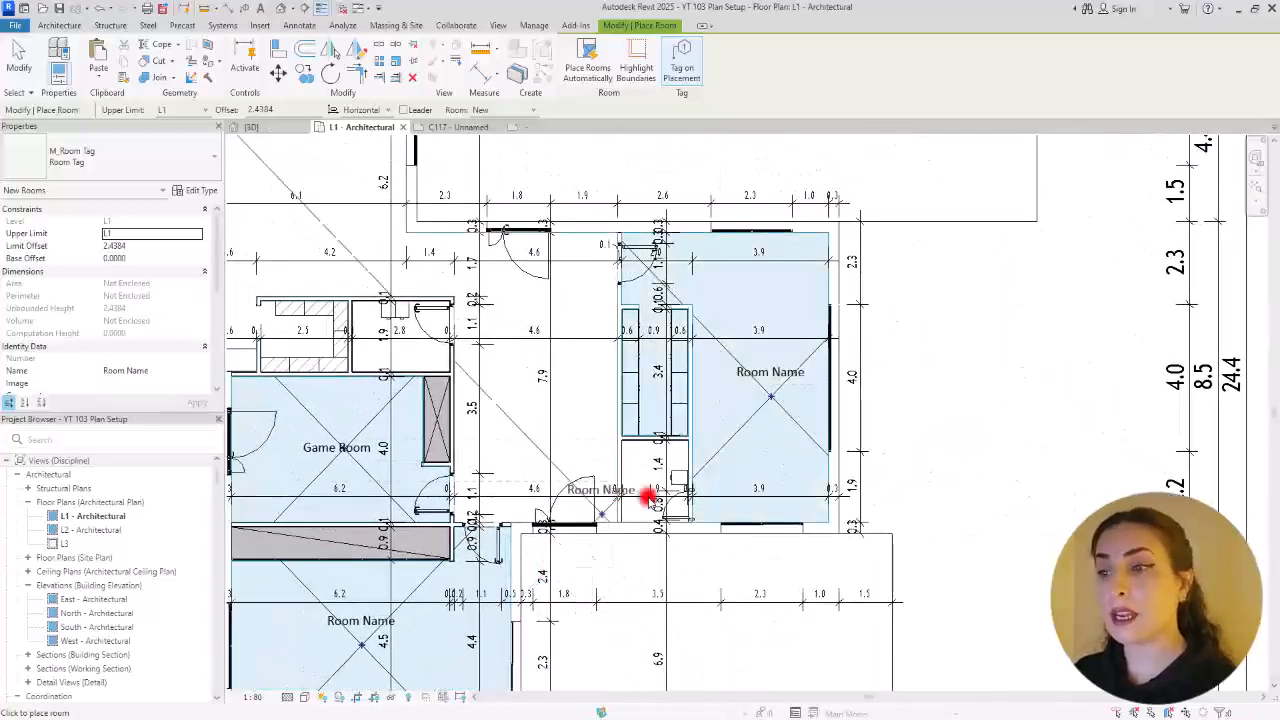
Step: Place rooms in the small bathroom adjoining the east room and in the bathroom beside the pantry
scroll(636, 516, up, 4)
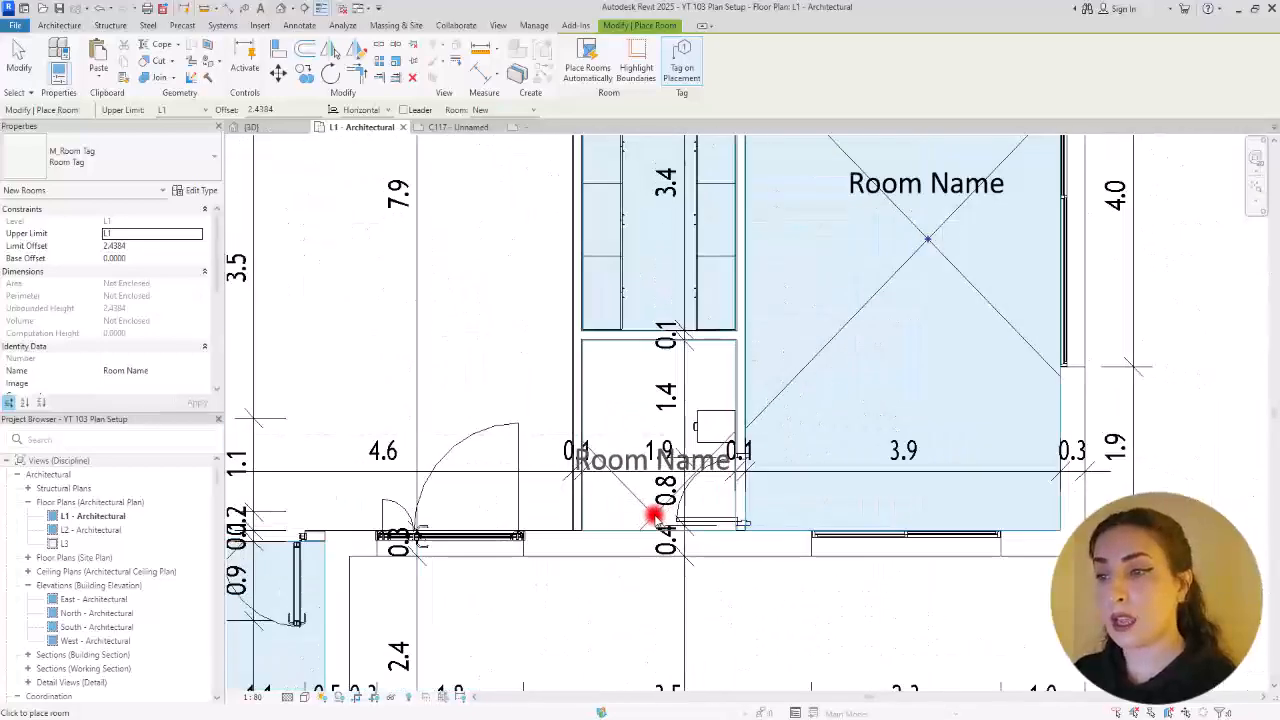
click(670, 433)
scroll(700, 430, down, 4)
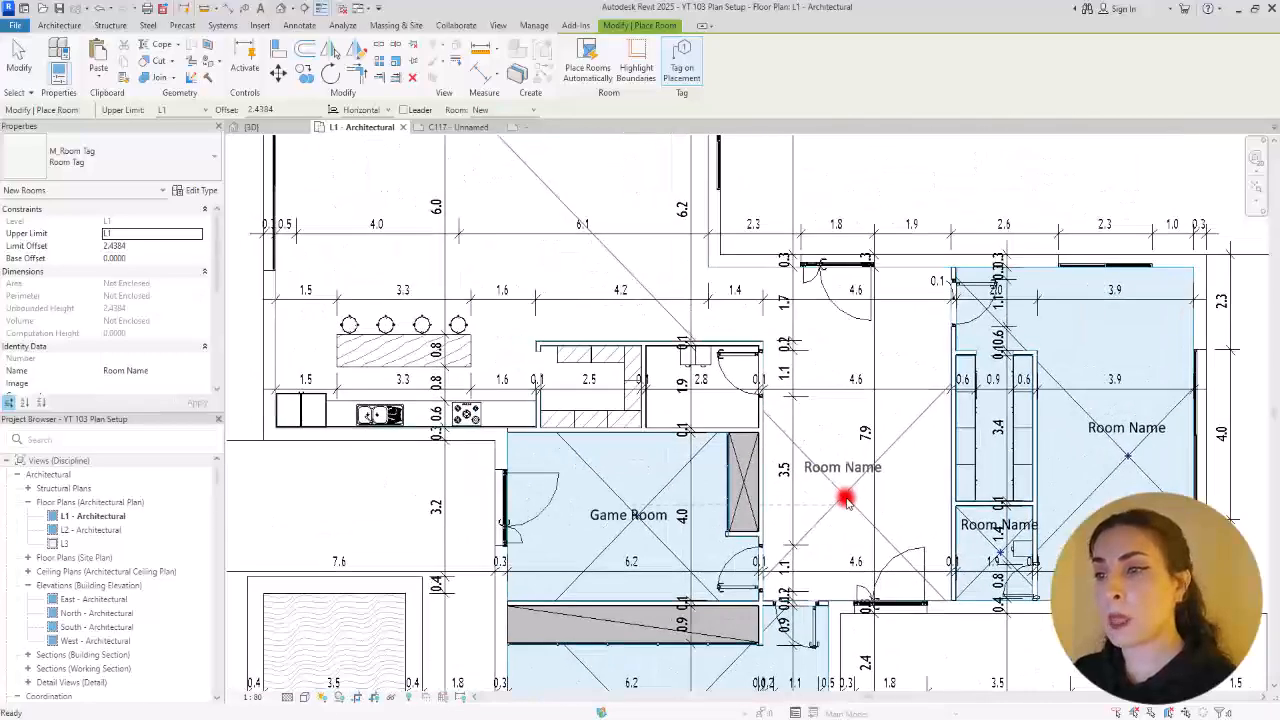
scroll(666, 357, up, 5)
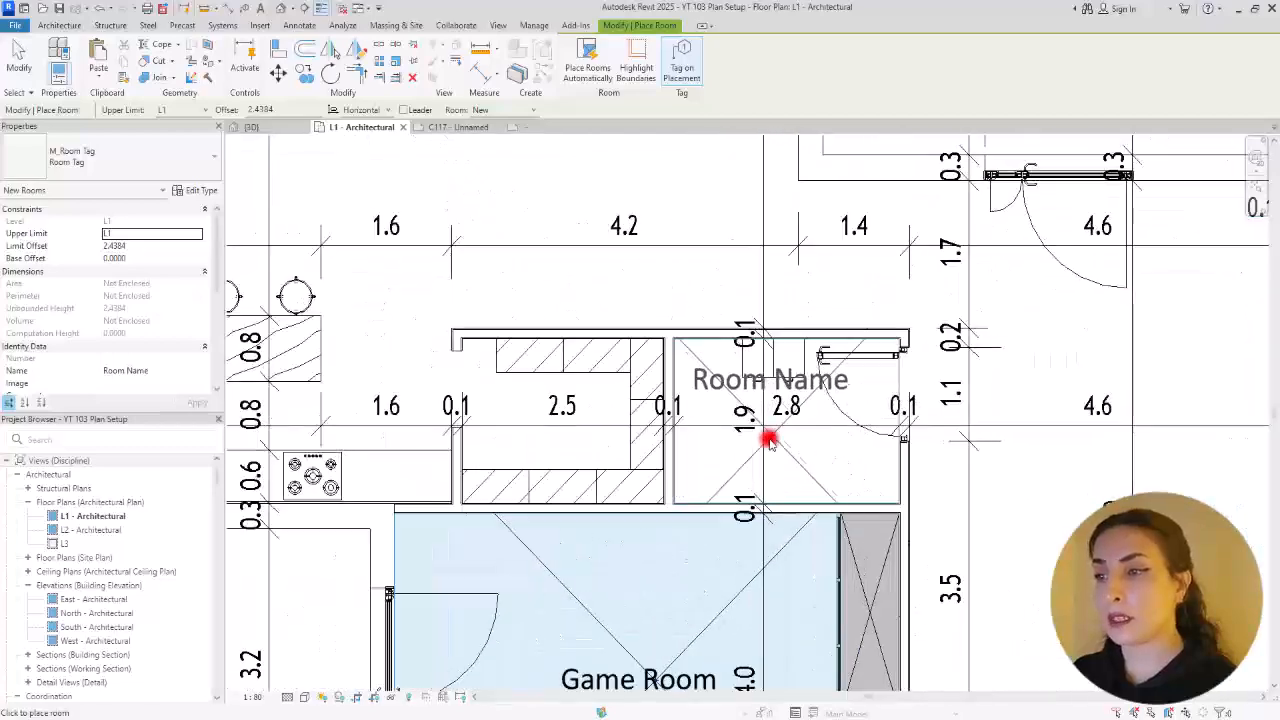
click(780, 435)
scroll(846, 401, down, 4)
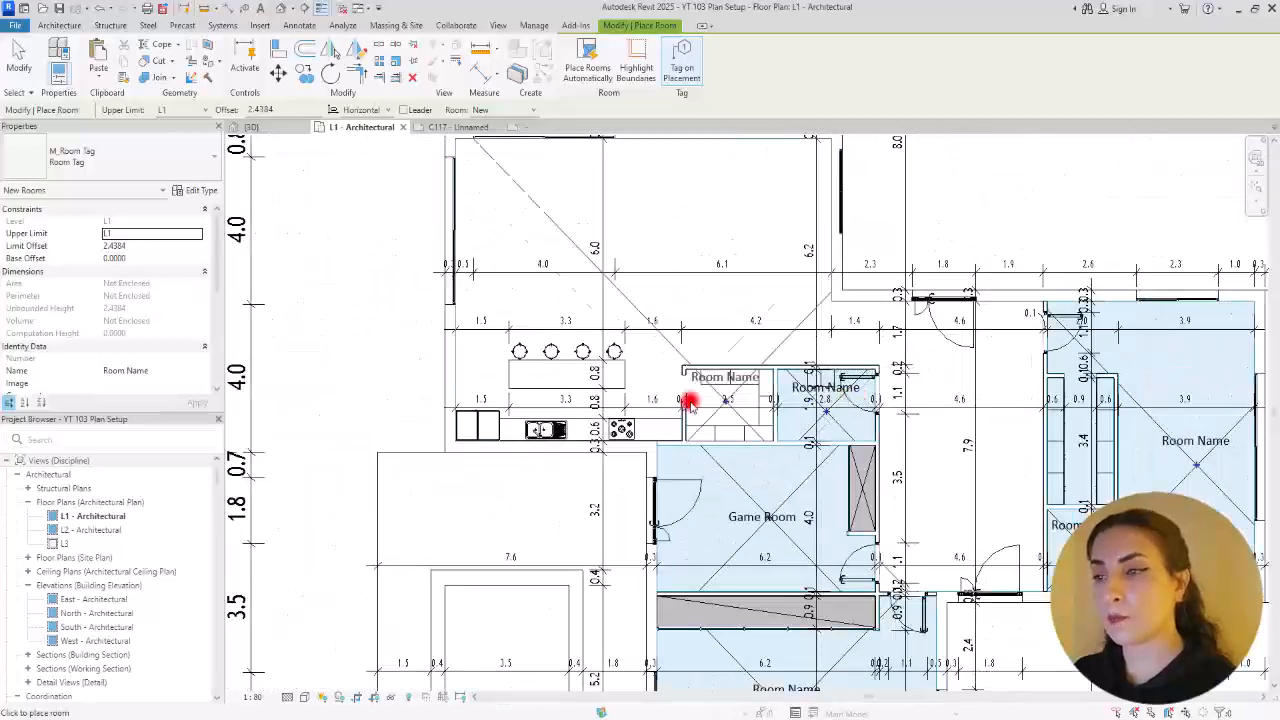
middle_drag(586, 406, 689, 431)
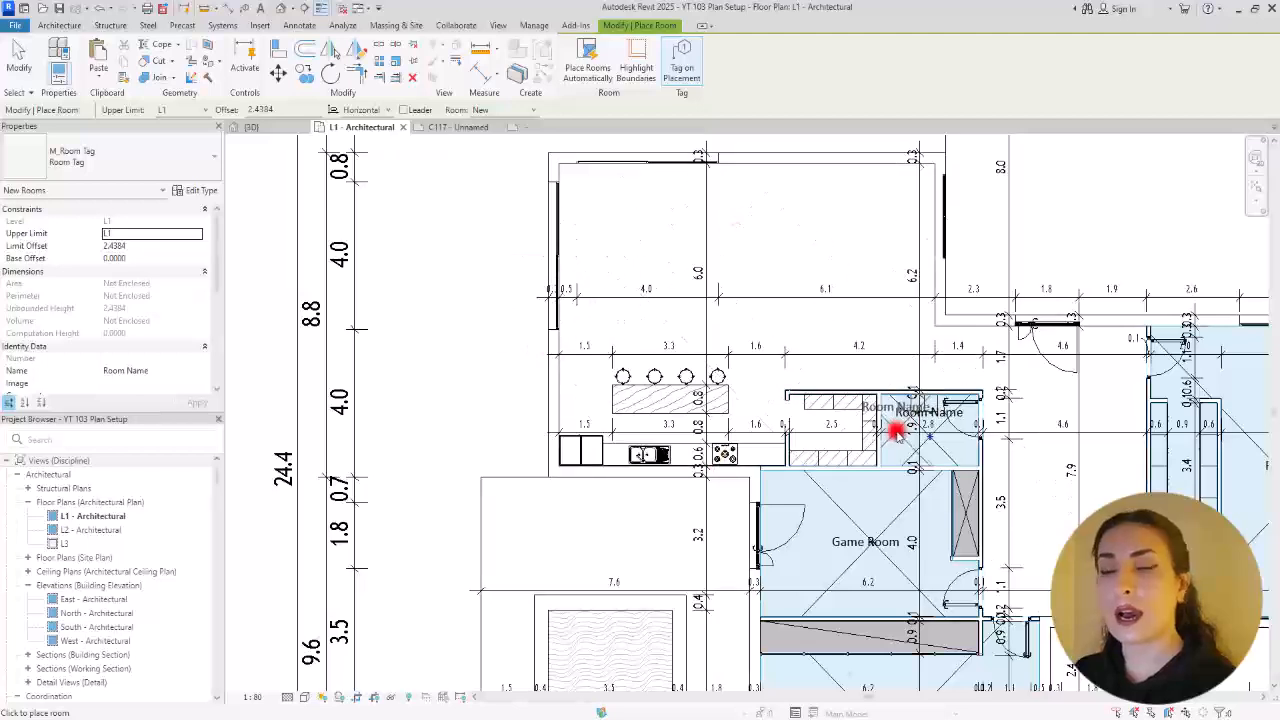
key(Escape)
key(Escape)
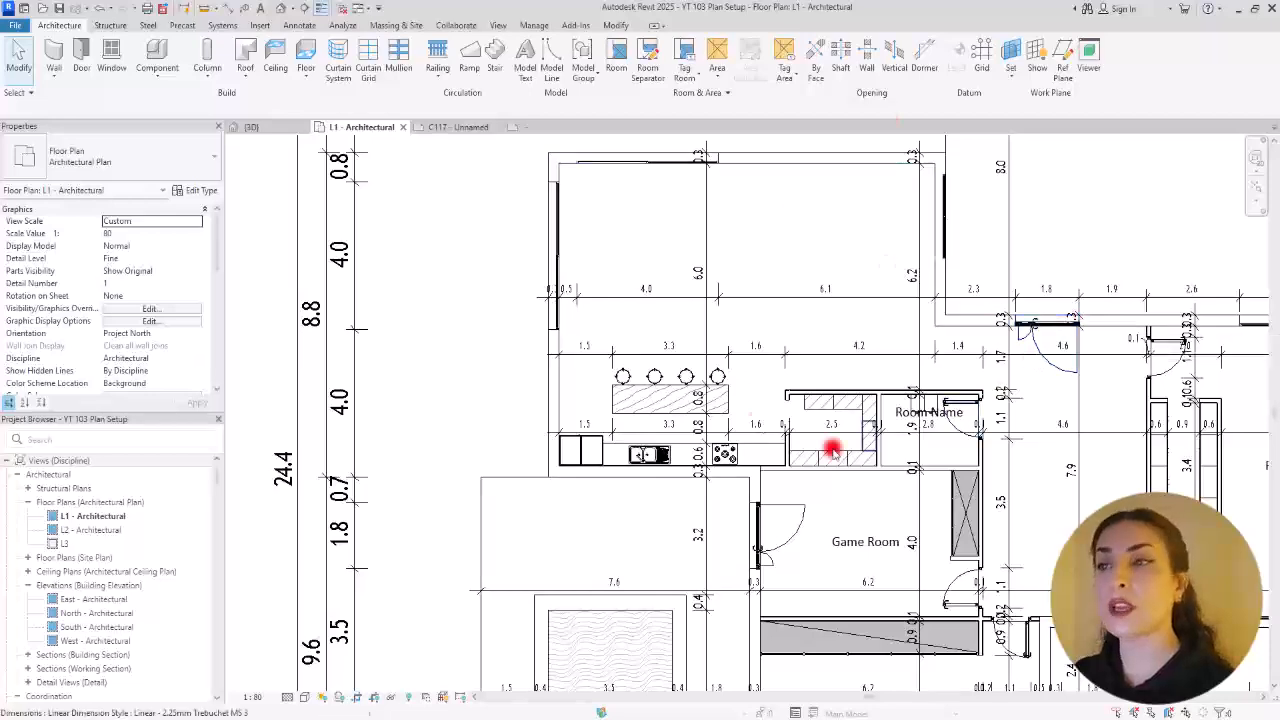
Step: Draw room separation lines from the pantry wall's outer corner north and then west across to the exterior wall, enclosing the kitchen
click(648, 60)
scroll(734, 421, up, 3)
click(835, 358)
click(834, 287)
click(378, 287)
key(Escape)
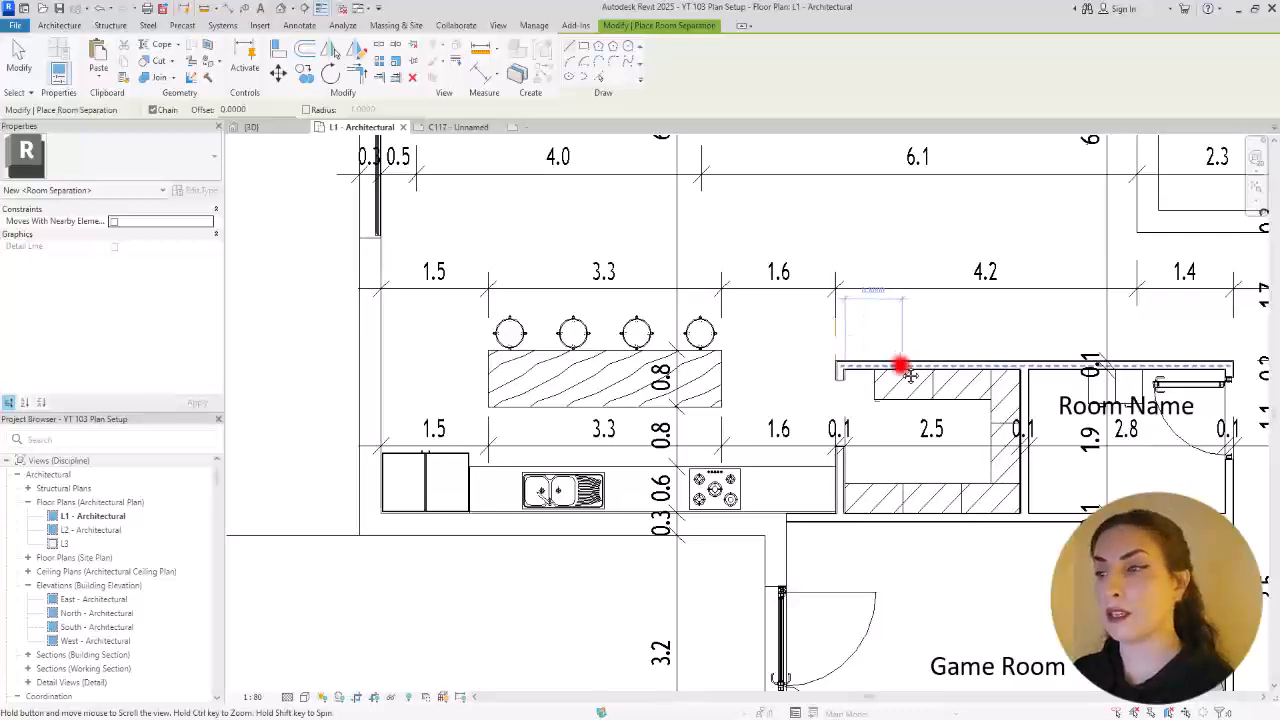
Step: Draw a room separation line from the living room's inner wall corner straight down to the bathroom's north partition wall
middle_drag(902, 361, 779, 632)
scroll(792, 185, down, 1)
middle_drag(782, 515, 622, 394)
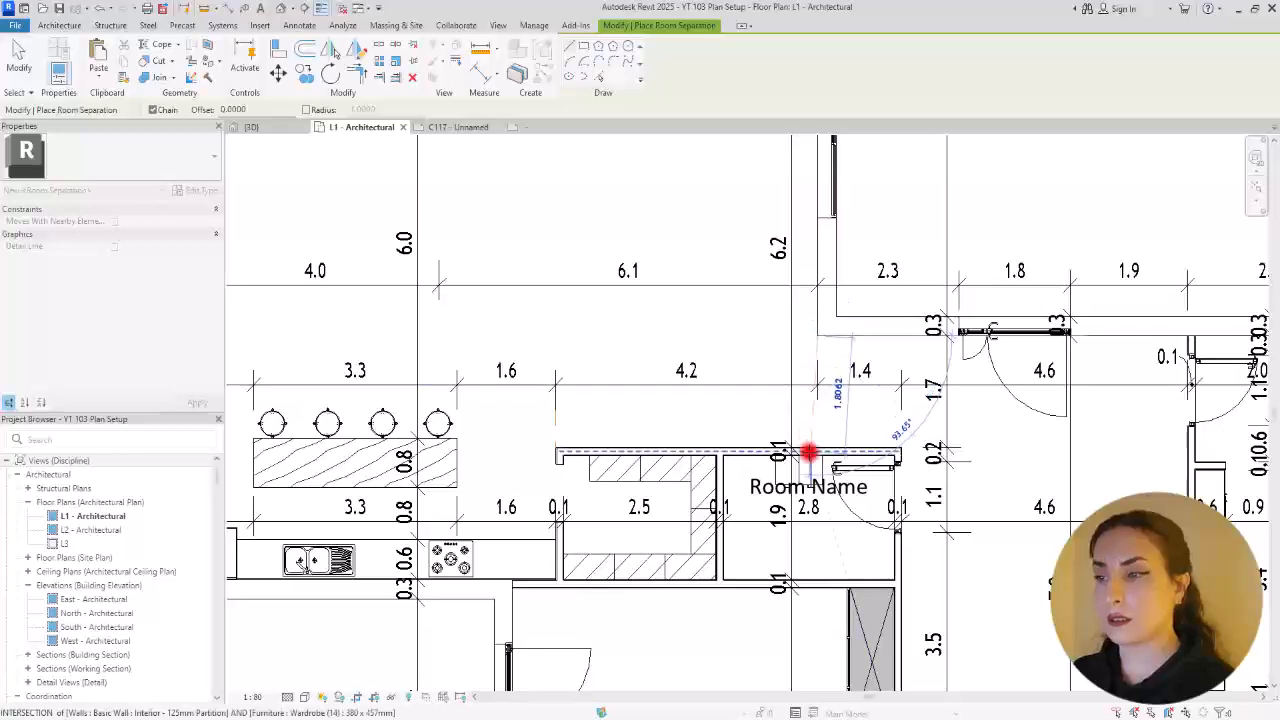
click(819, 443)
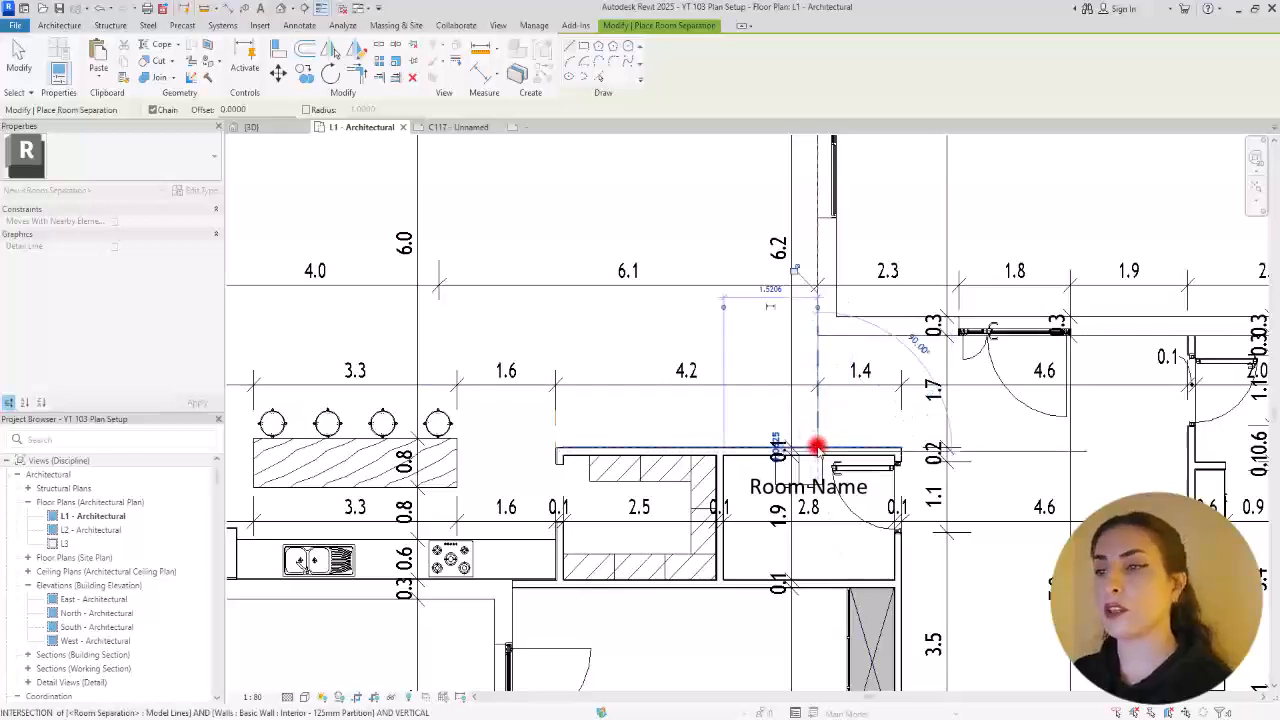
key(Escape)
scroll(825, 488, down, 2)
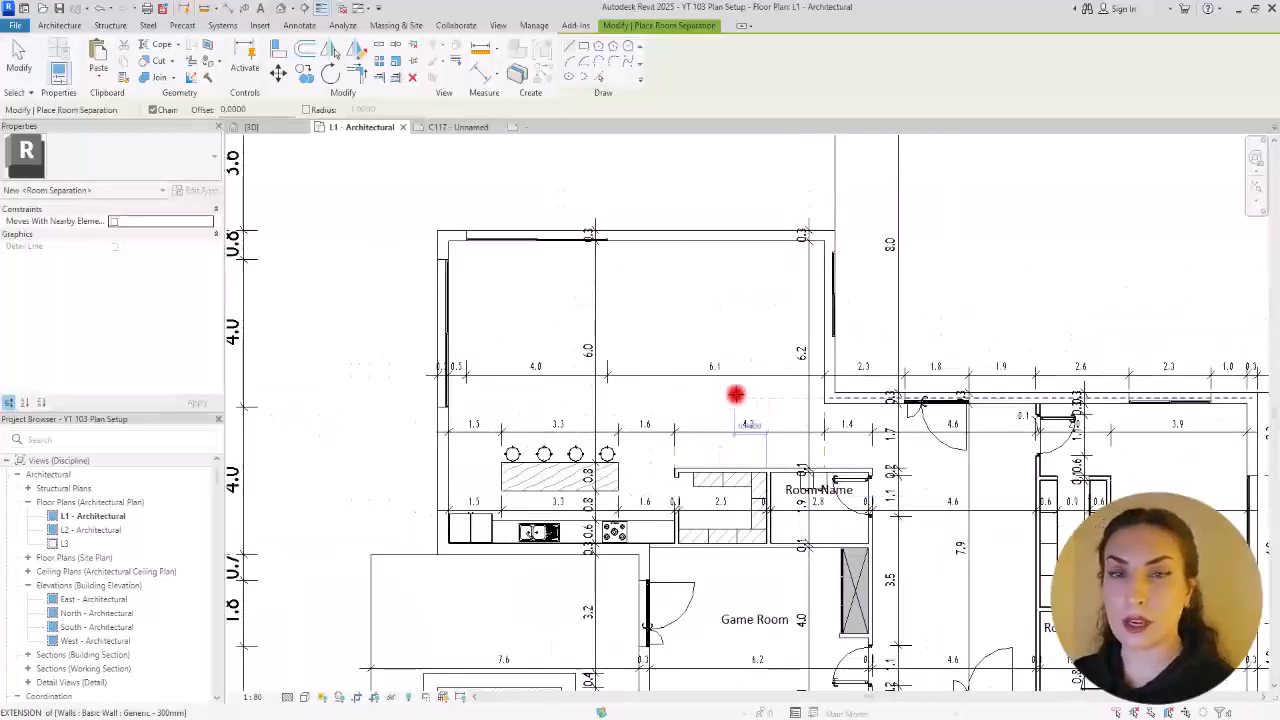
middle_drag(906, 369, 643, 273)
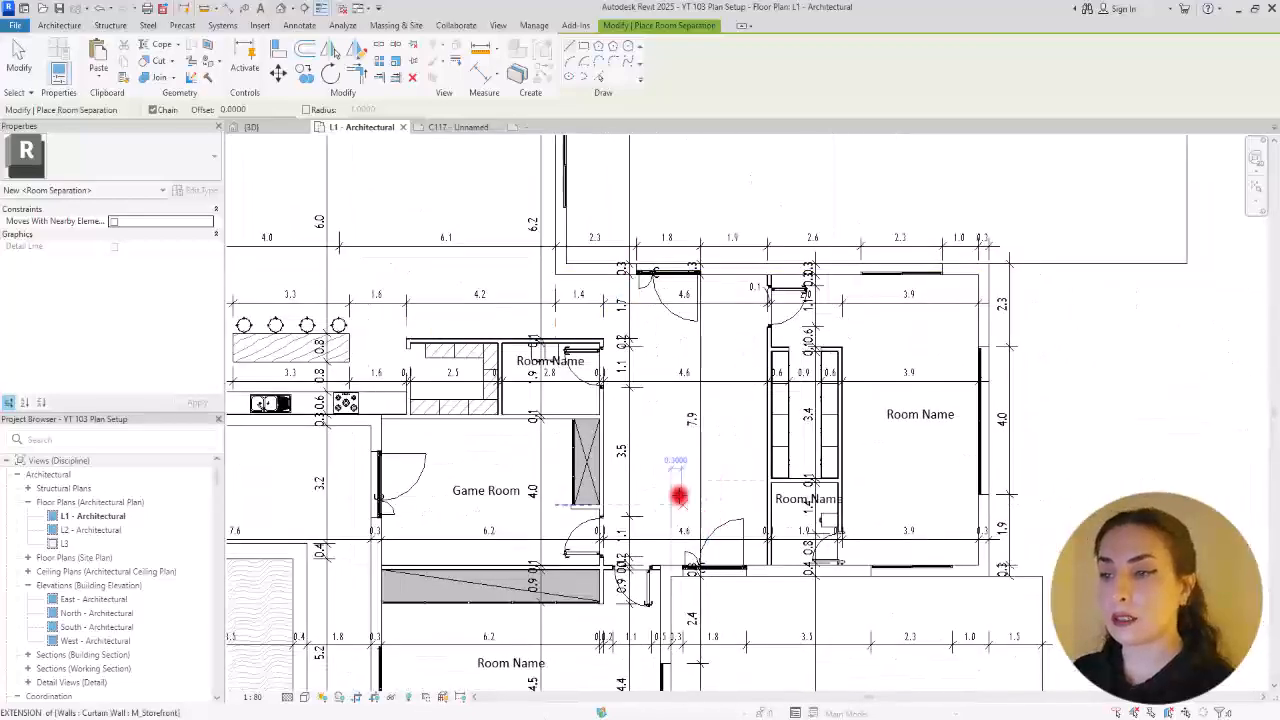
Step: Draw a horizontal room separation line from the north-east corner of the bathroom wall east to the opposite partition wall, separating entrance from lobby
scroll(676, 490, up, 2)
middle_drag(743, 374, 760, 422)
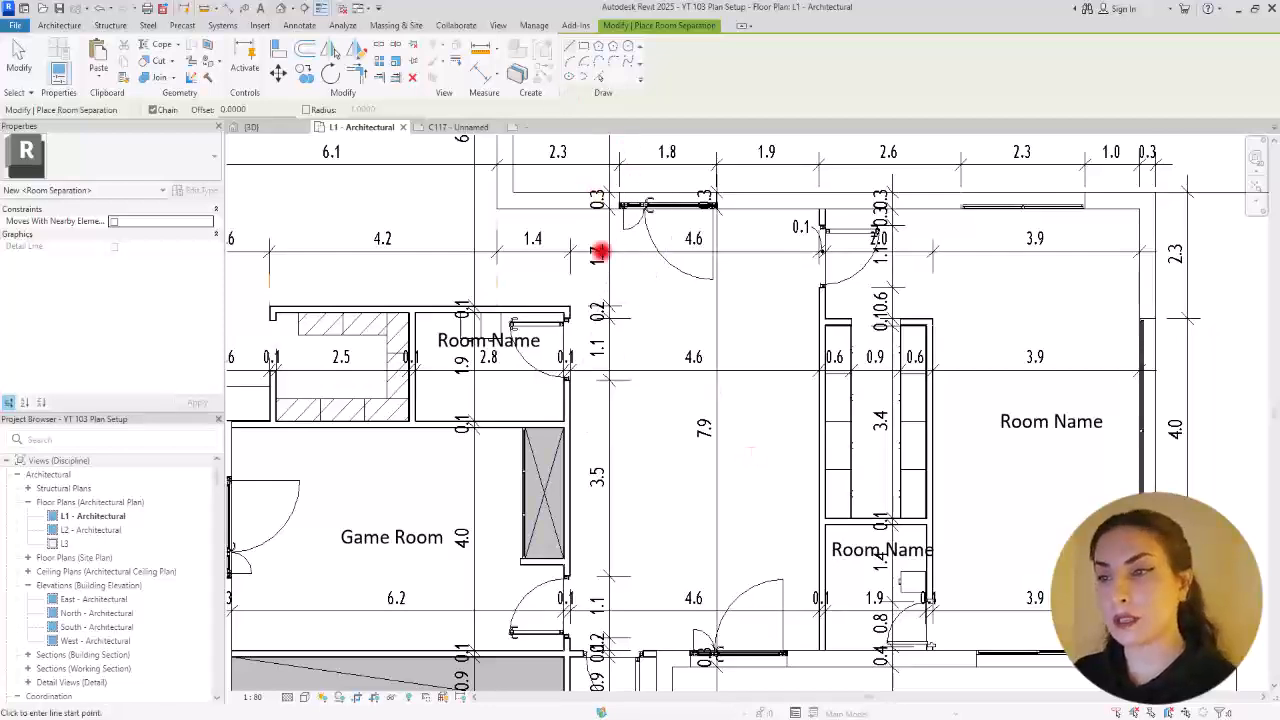
click(569, 302)
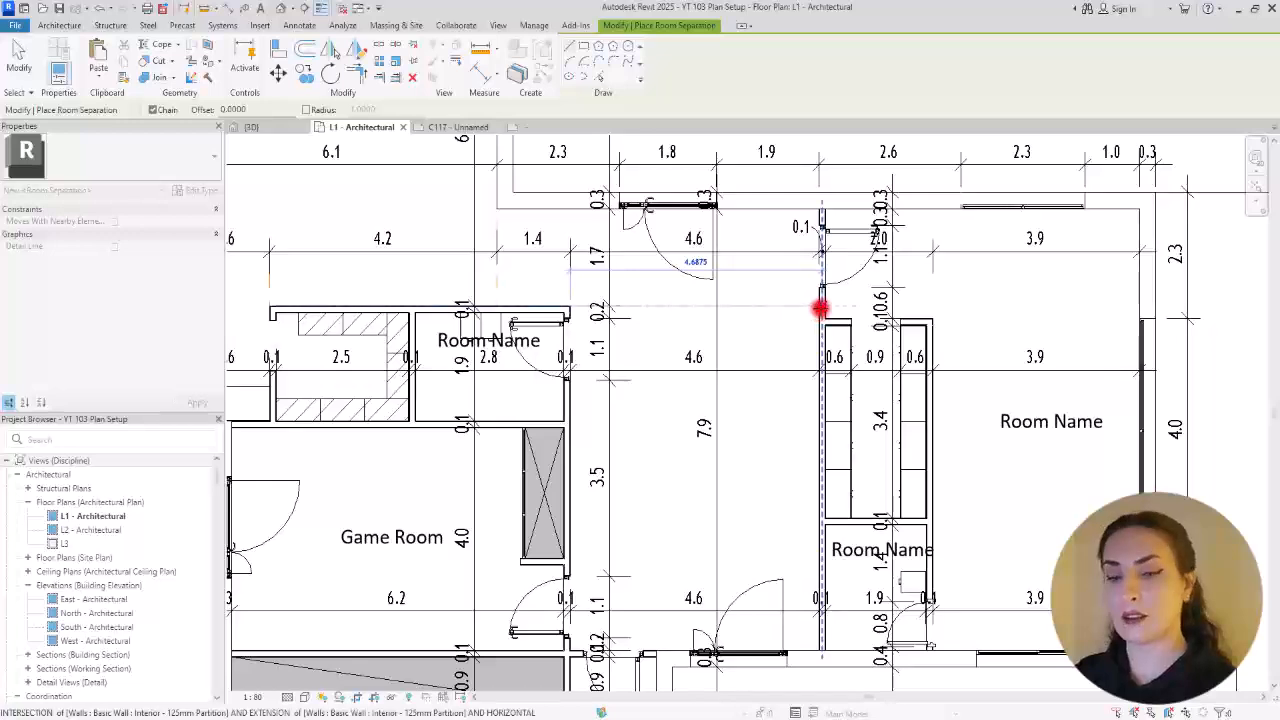
click(820, 307)
key(Escape)
key(Escape)
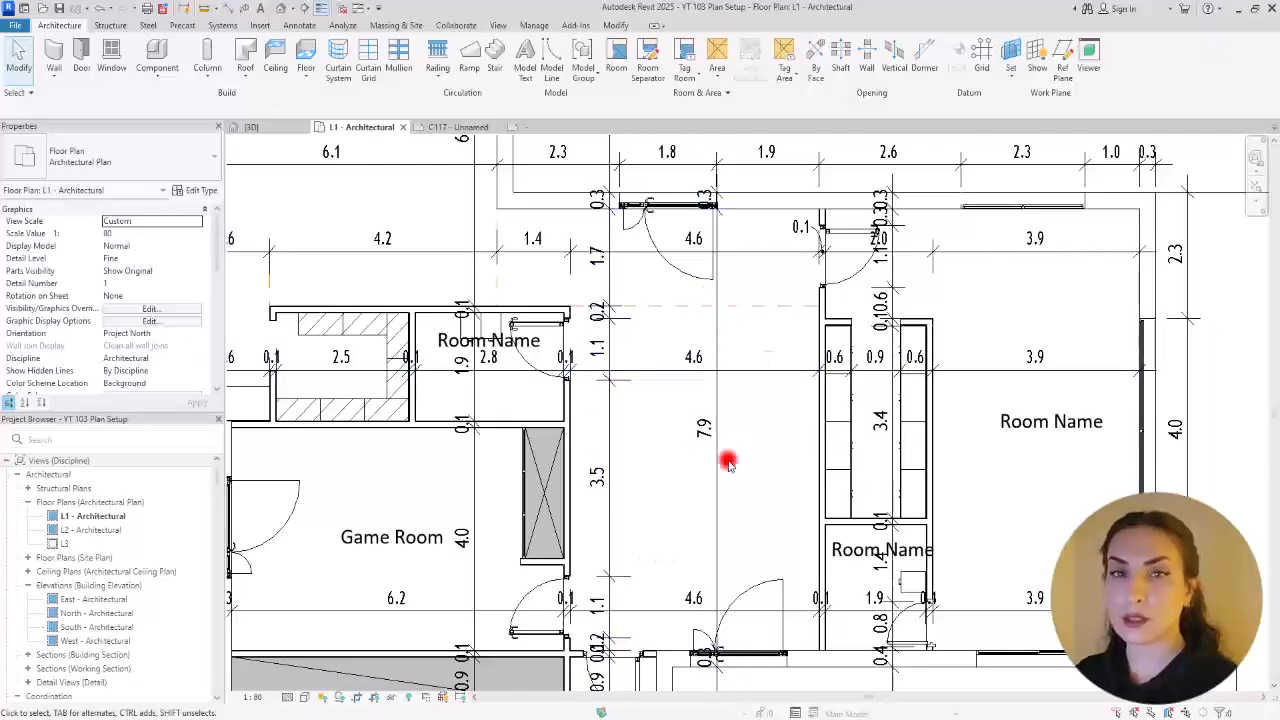
Step: Place rooms in the large north-west living space and in the kitchen area south of it
scroll(717, 423, down, 5)
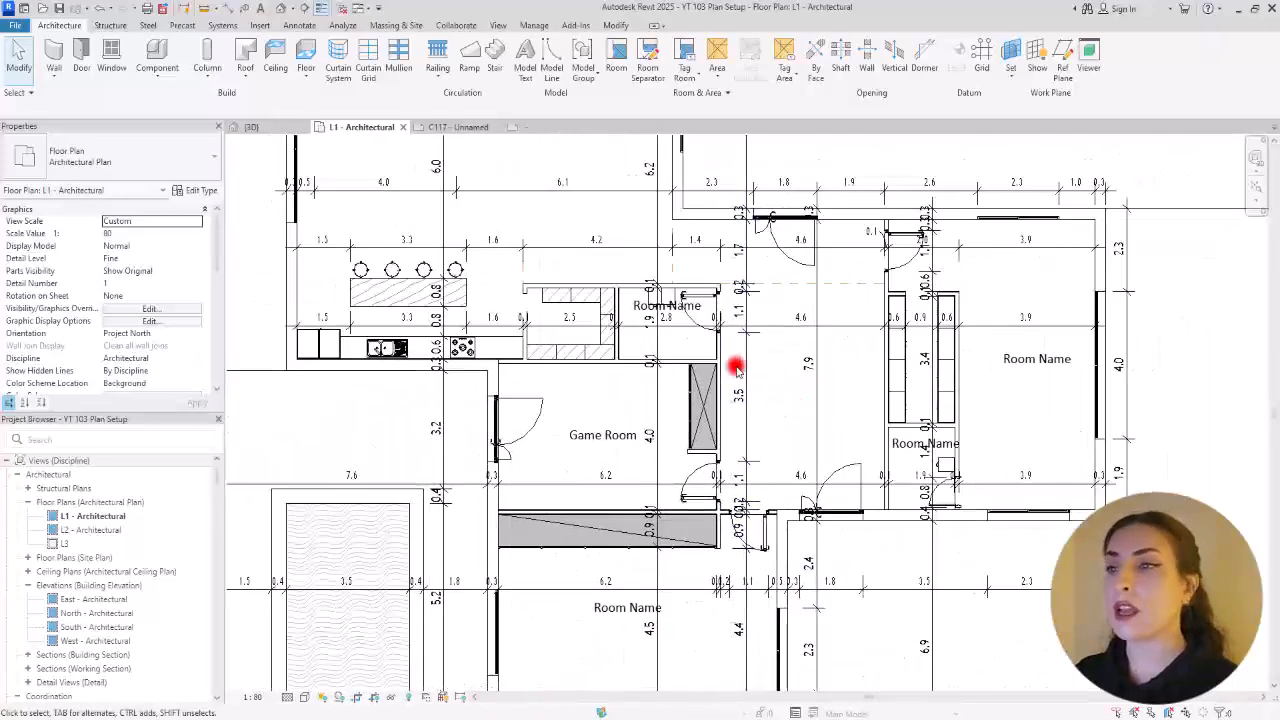
scroll(672, 392, down, 3)
middle_drag(729, 184, 703, 208)
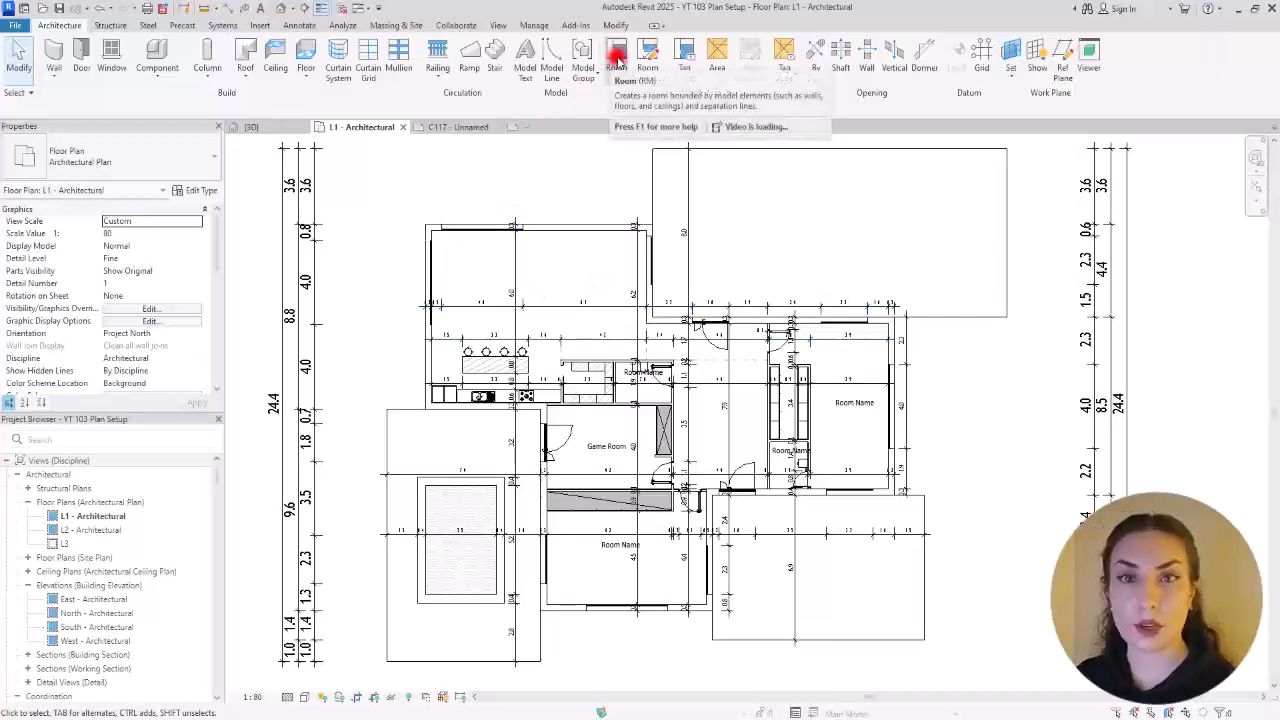
click(617, 55)
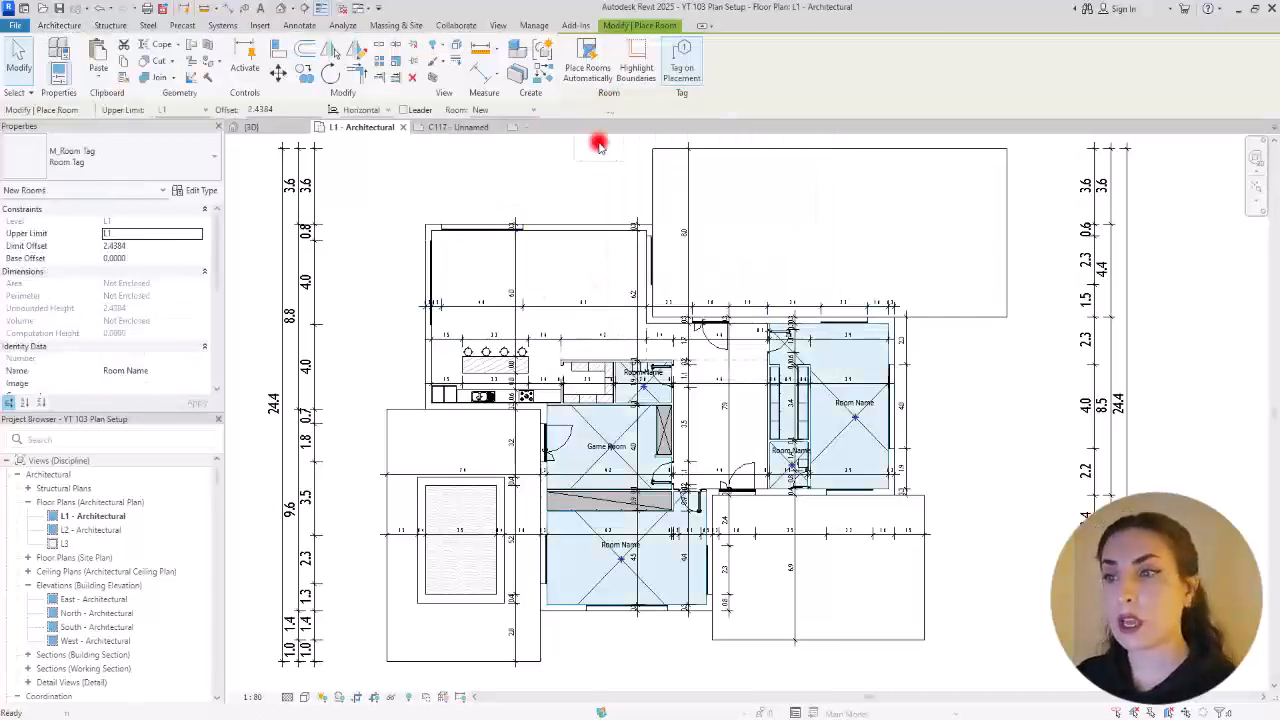
scroll(570, 345, up, 3)
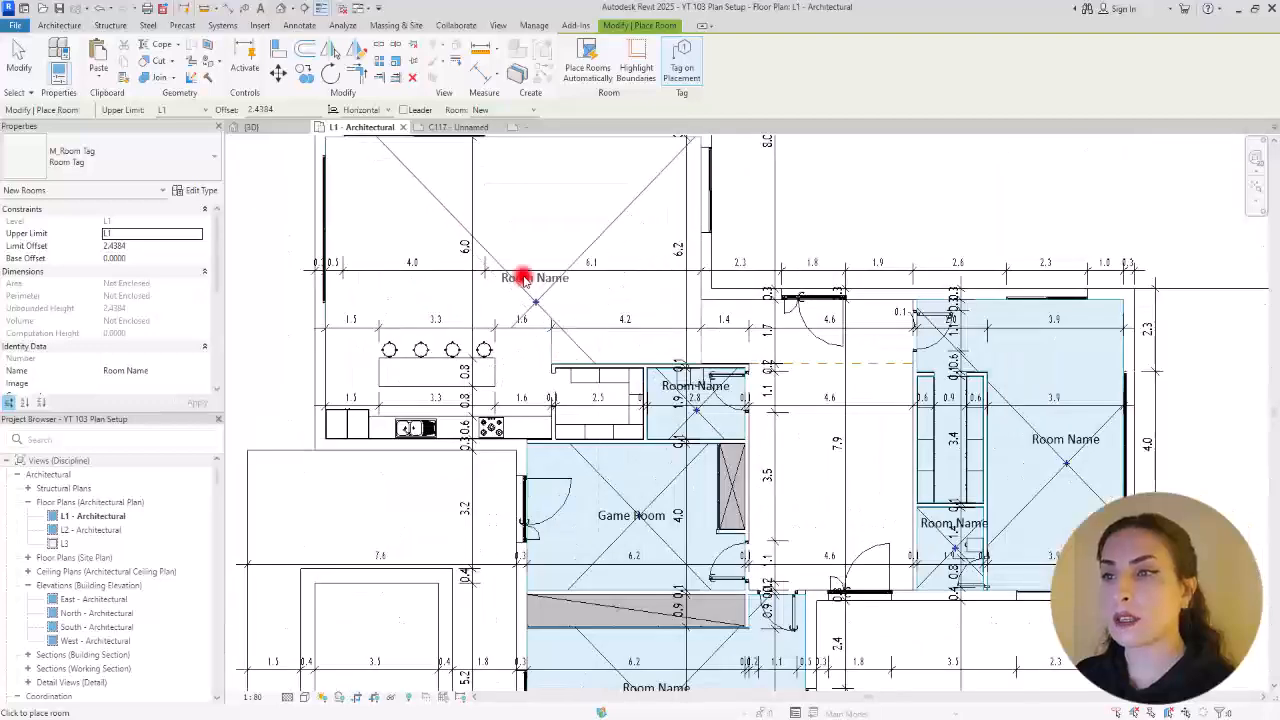
click(546, 234)
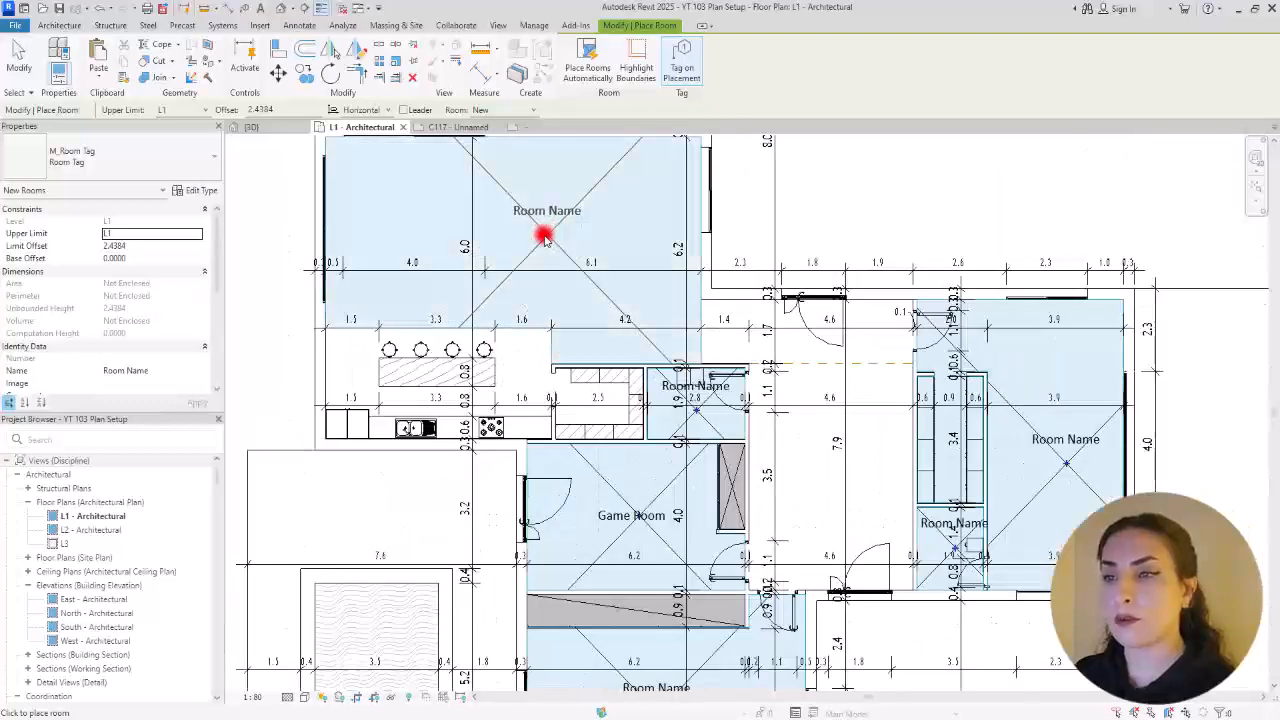
click(423, 397)
Step: Place rooms in the entrance area and in the central lobby south of the separation line
middle_drag(805, 445, 680, 445)
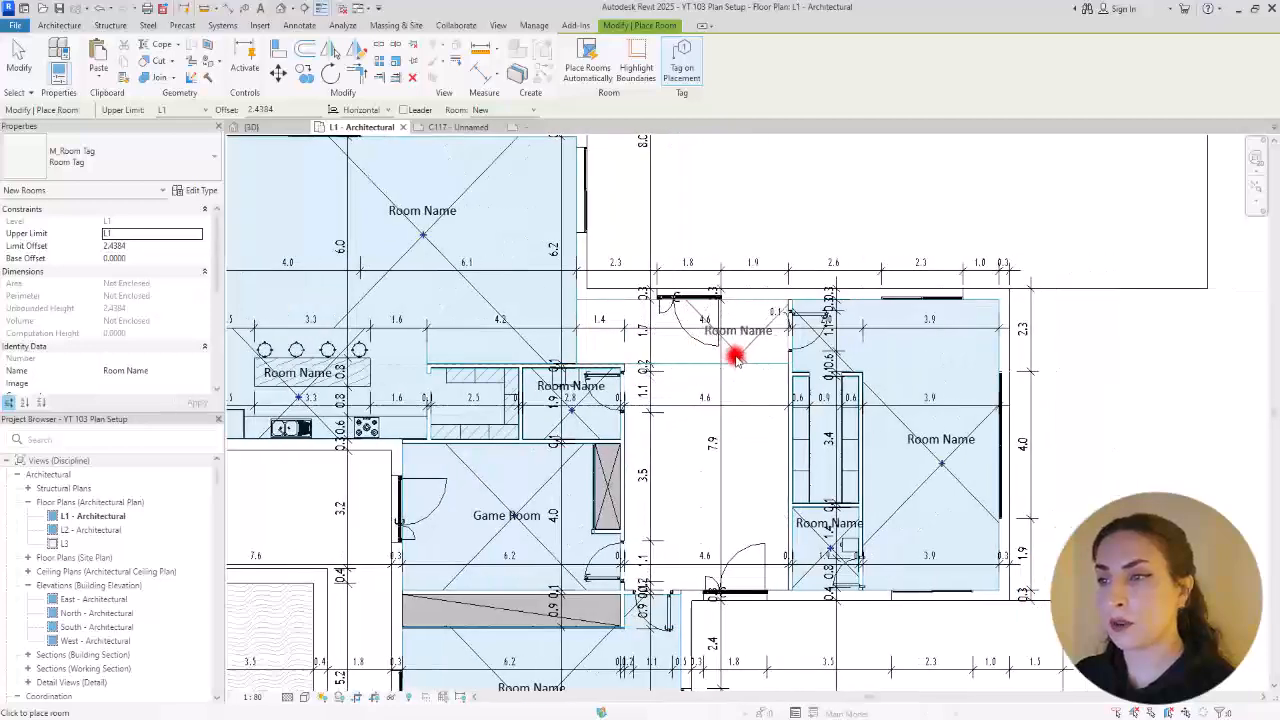
click(687, 349)
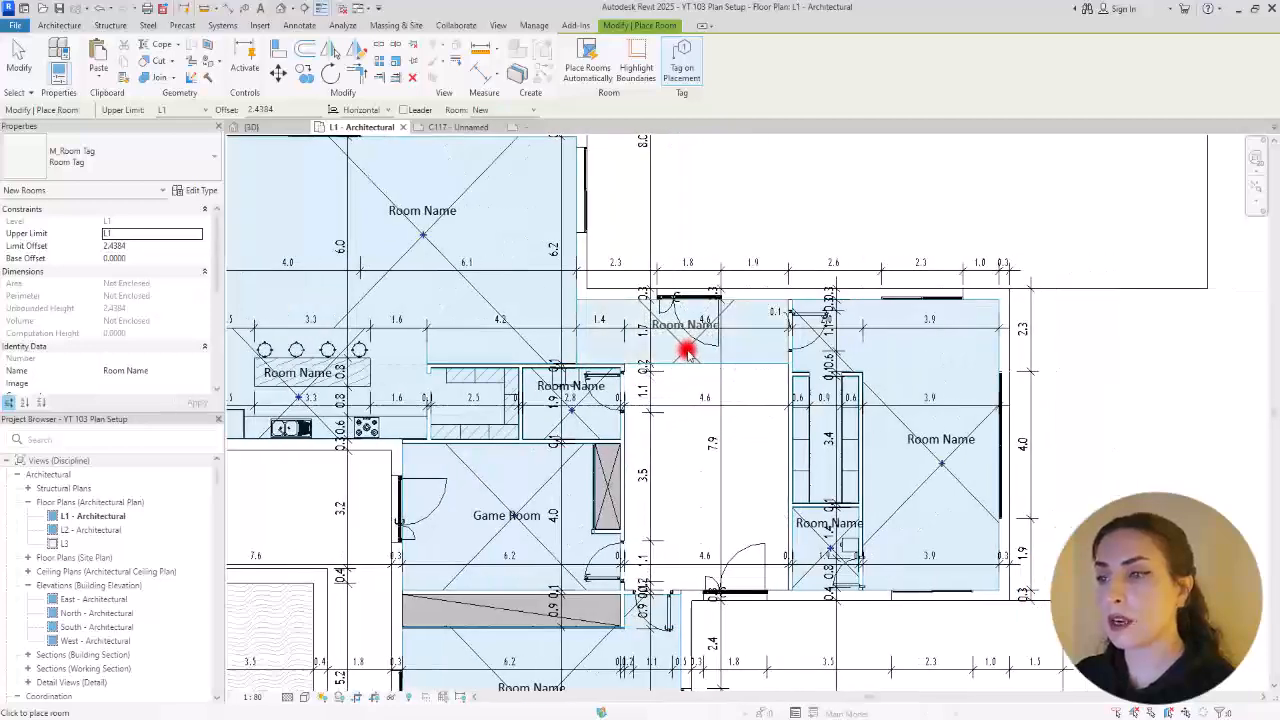
click(719, 472)
scroll(724, 368, down, 3)
scroll(650, 440, down, 2)
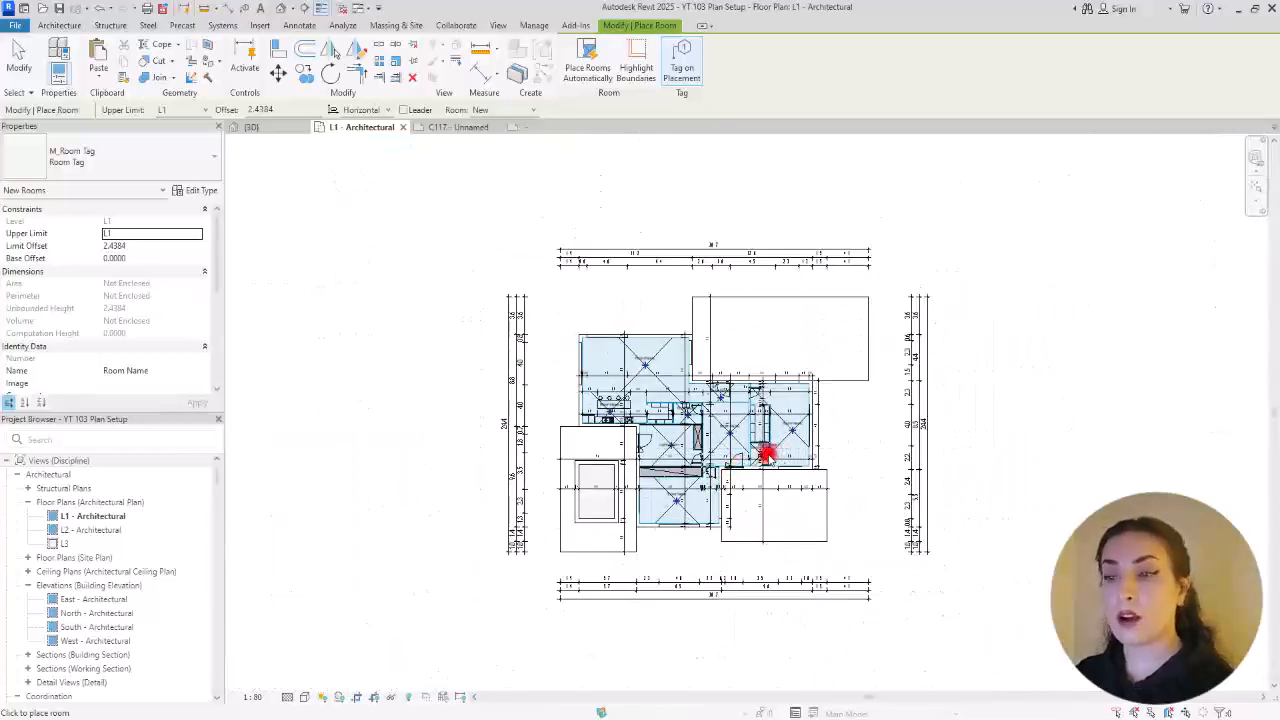
key(Escape)
key(Escape)
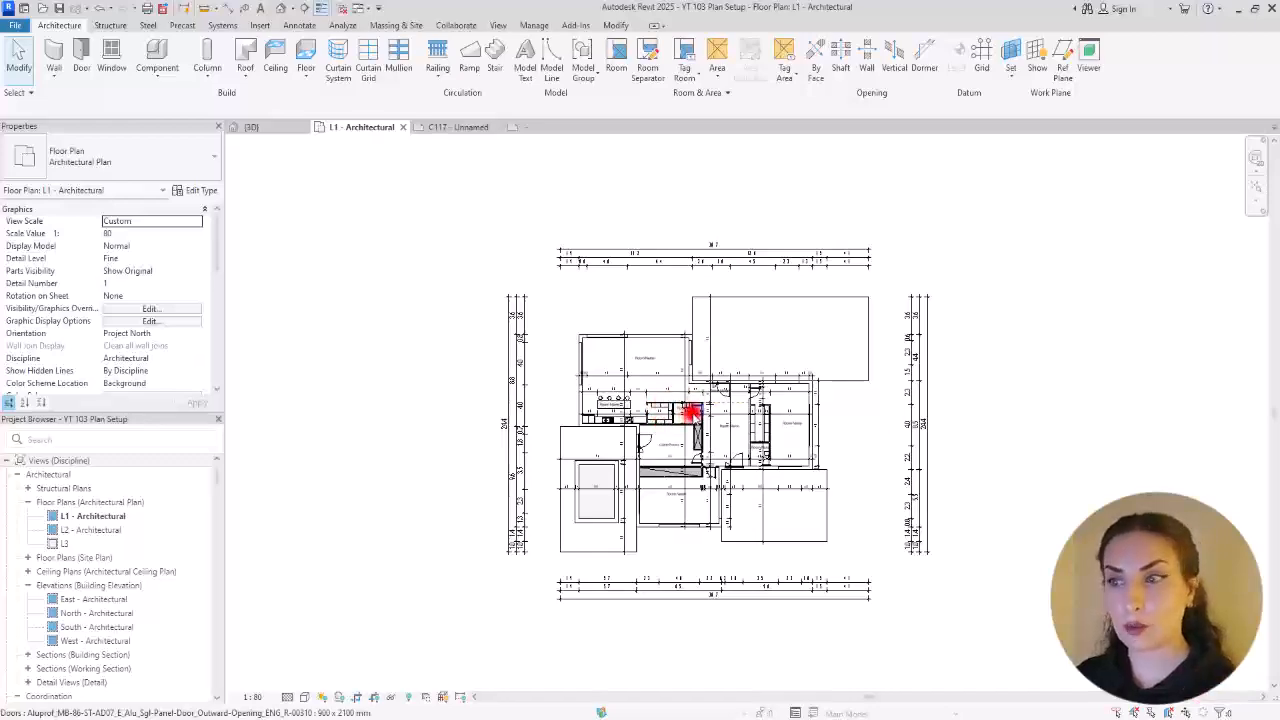
Step: Rename the large north-west room to "Living room" and the room with the counter and island to "Kitchen"
scroll(586, 334, up, 5)
double_click(519, 245)
text(Living room)
click(416, 217)
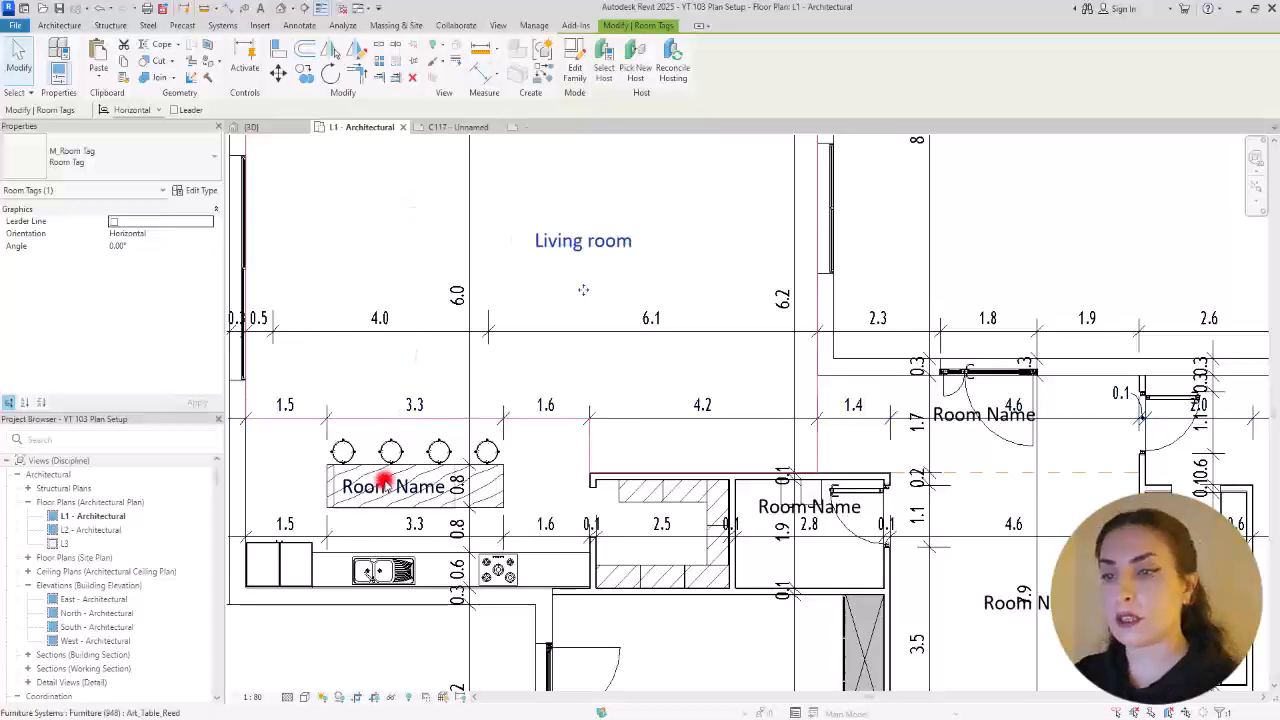
double_click(383, 490)
text(Kitchen)
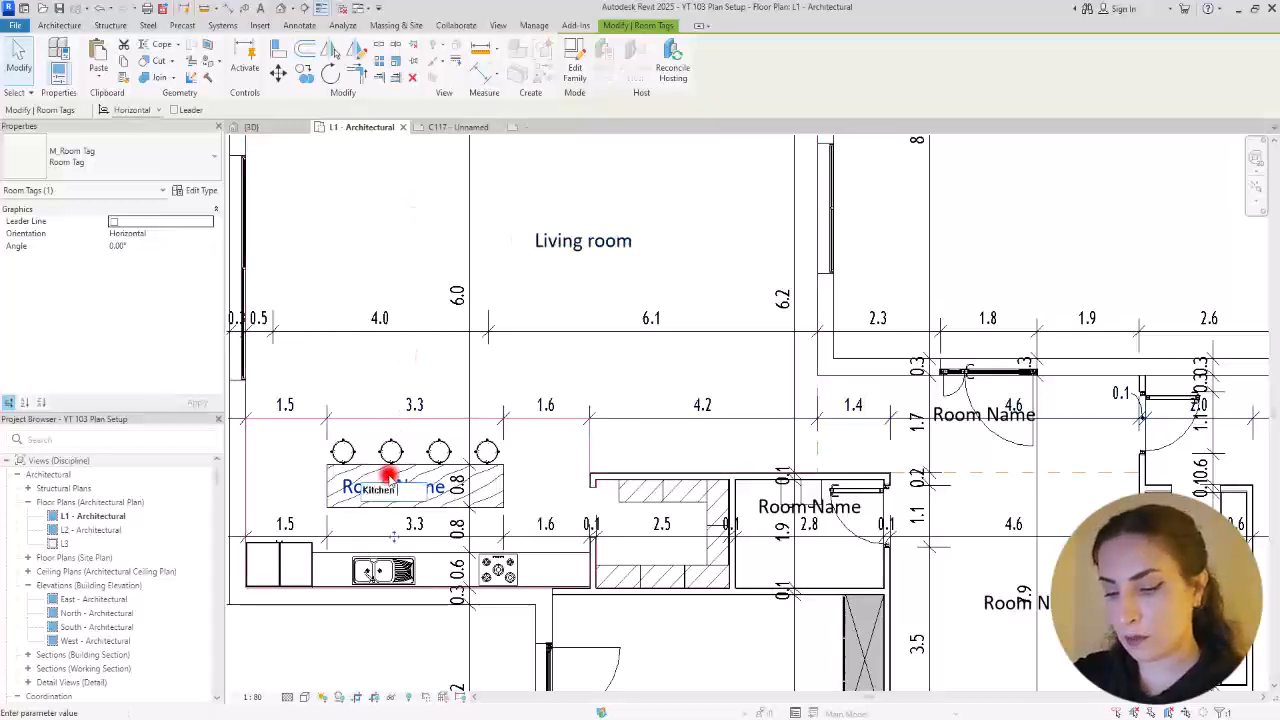
click(401, 243)
Step: Rename the small room beside the pantry to "Bathroom" and the room at the north door to "Entrance"
double_click(765, 512)
text(Bathroom)
click(974, 410)
click(955, 415)
text(Entrance)
click(1036, 204)
Step: Rename the central room to "Lobby" and the room south of the Game Room to "Bed room"
scroll(1036, 204, down, 2)
middle_drag(1098, 420, 862, 278)
click(814, 324)
click(791, 322)
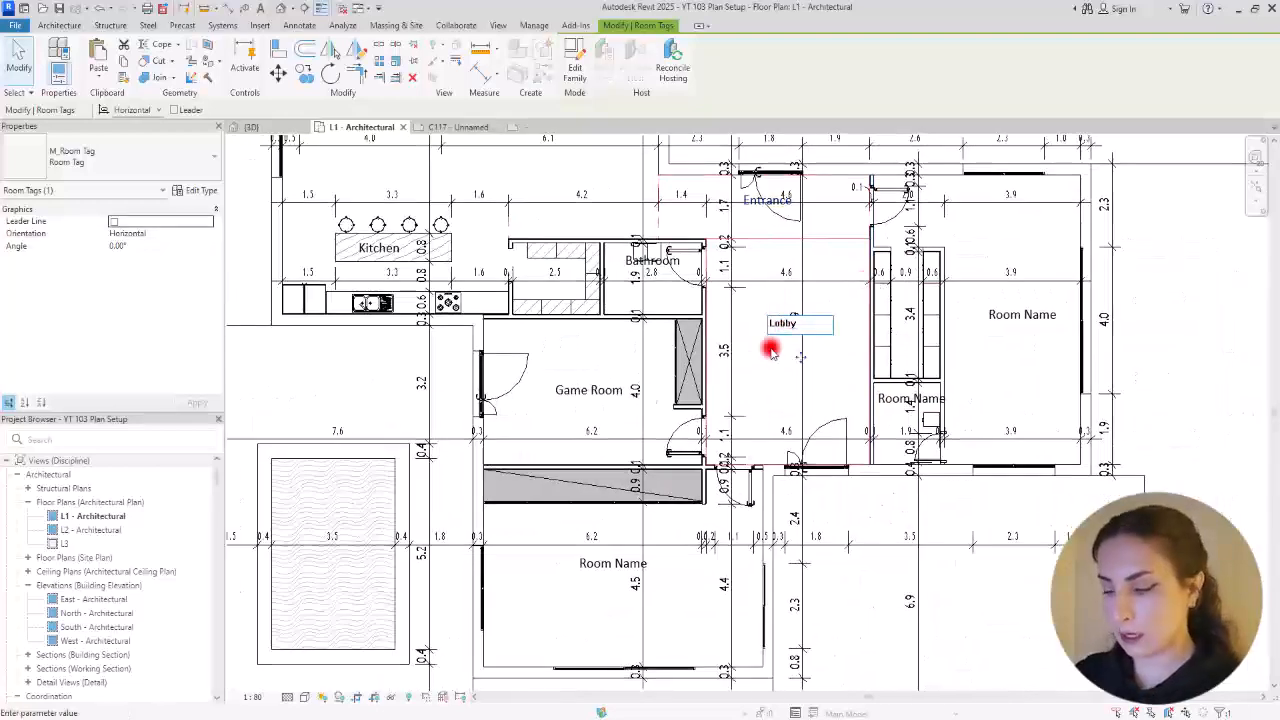
click(580, 366)
click(588, 571)
click(587, 563)
text(Bed room)
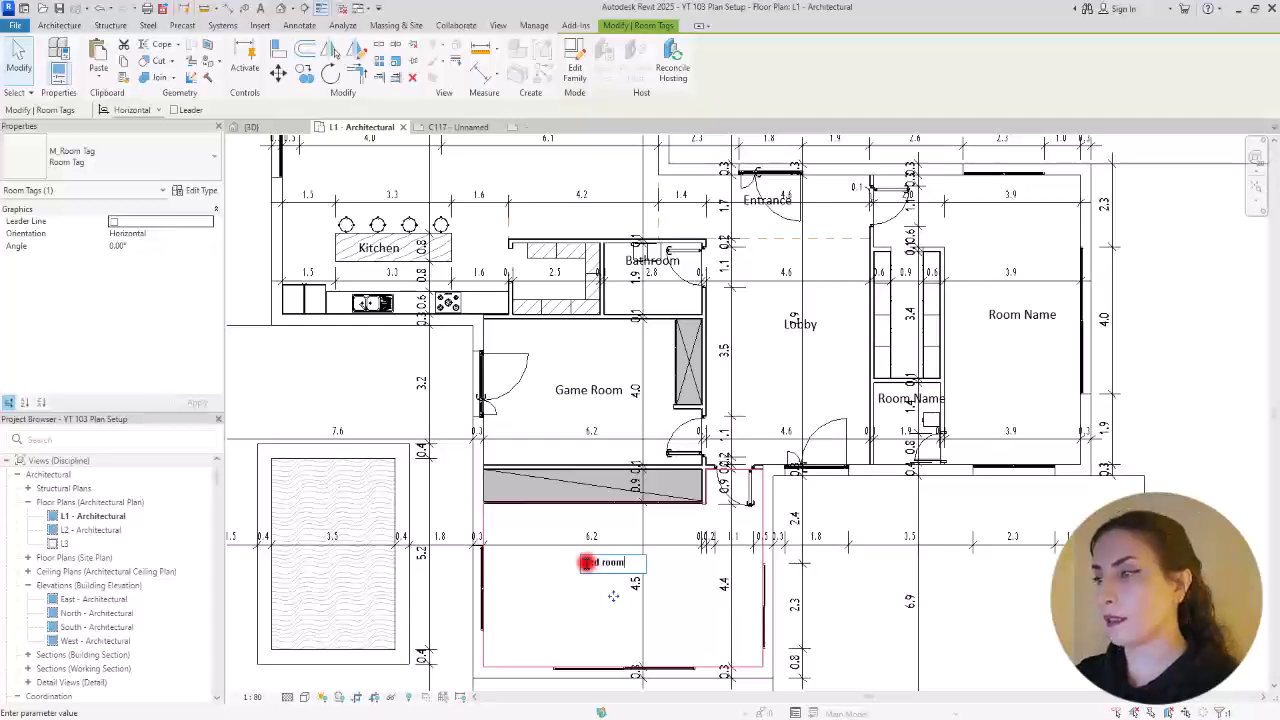
click(998, 622)
Step: Rename the large east room to "Master Room" and its small adjoining bathroom to "Master WC"
double_click(1008, 318)
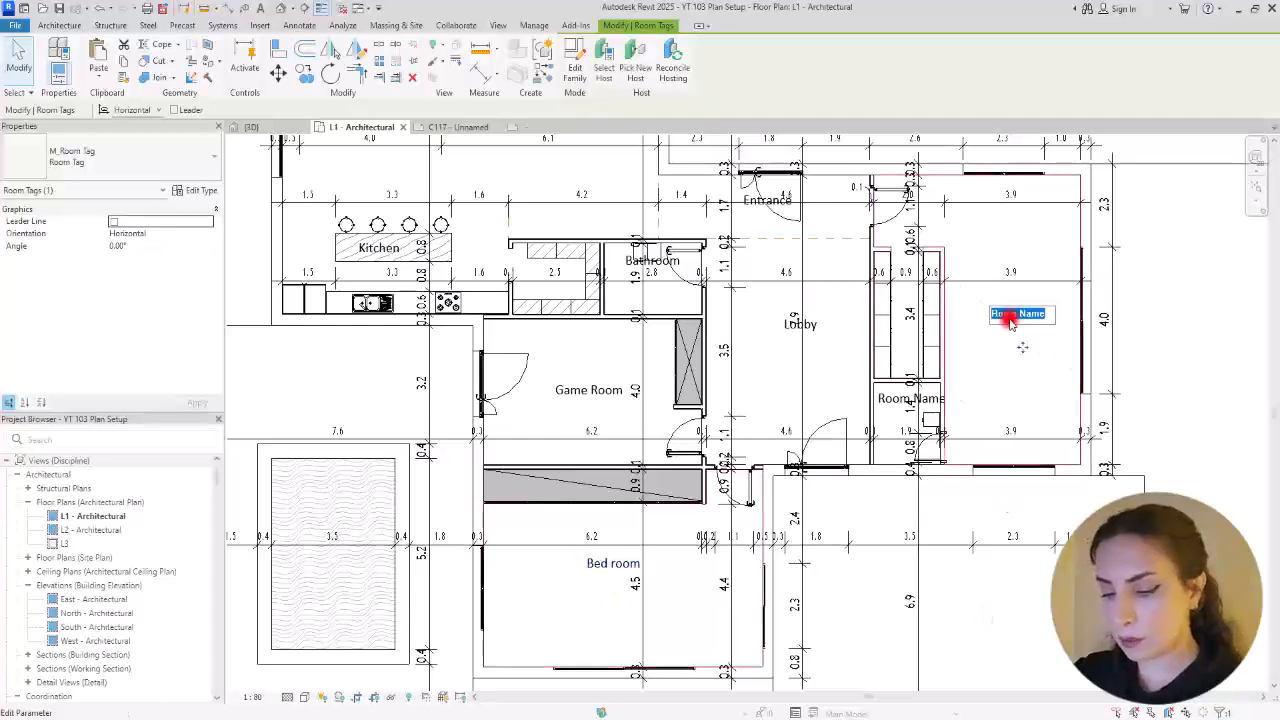
text(Master Room)
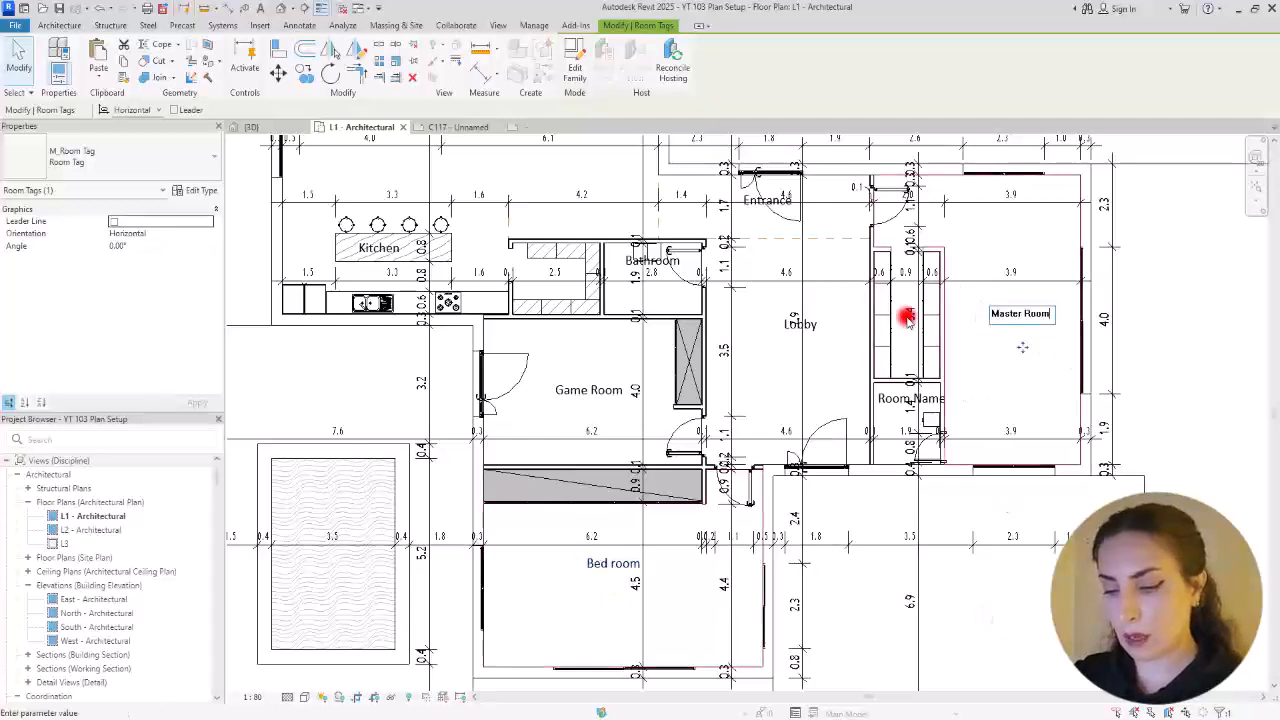
click(846, 351)
scroll(892, 400, up, 3)
double_click(892, 400)
text(Ma)
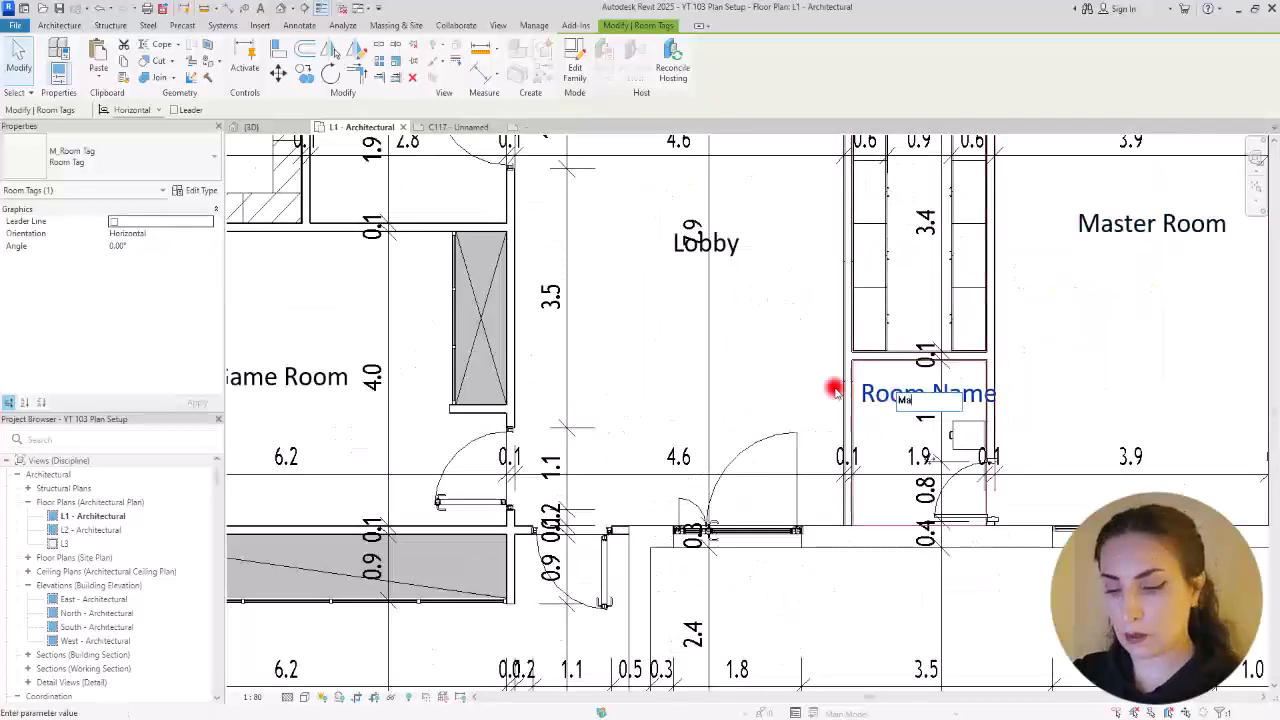
click(771, 362)
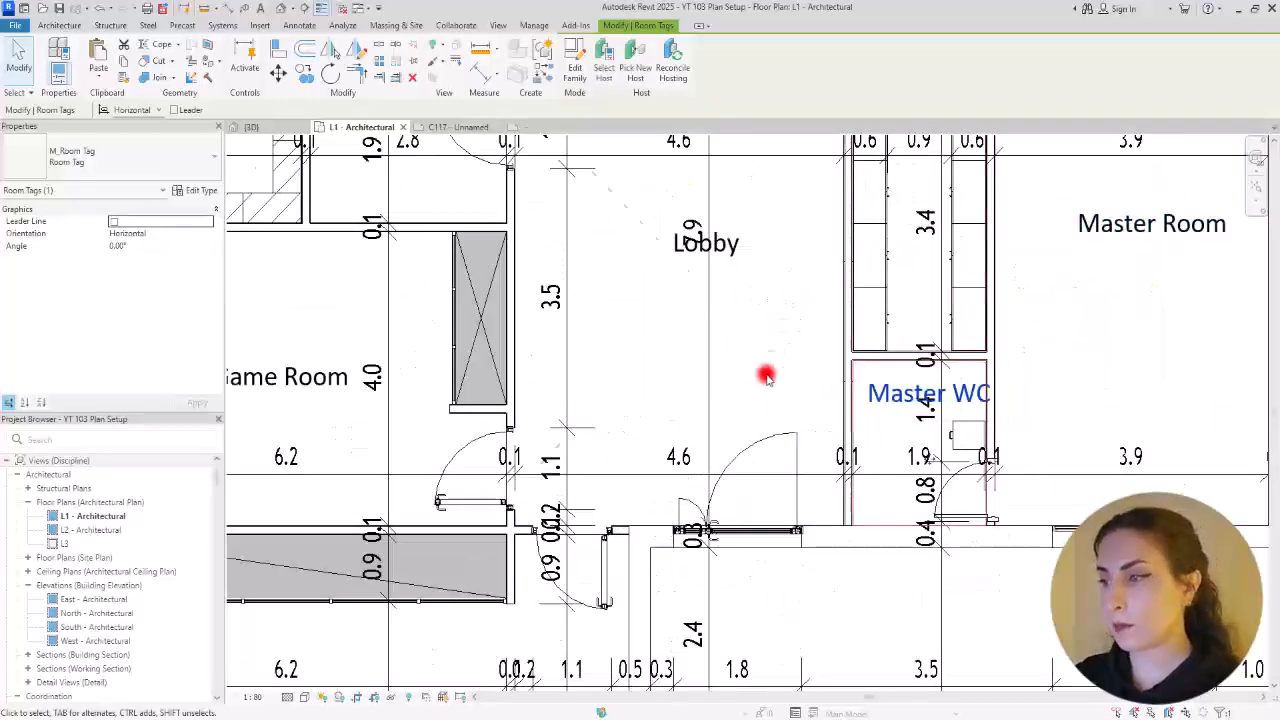
Step: Move the Lobby room tag slightly south-east, clear of the vertical dimension line running through it
scroll(729, 403, down, 3)
middle_drag(760, 303, 820, 383)
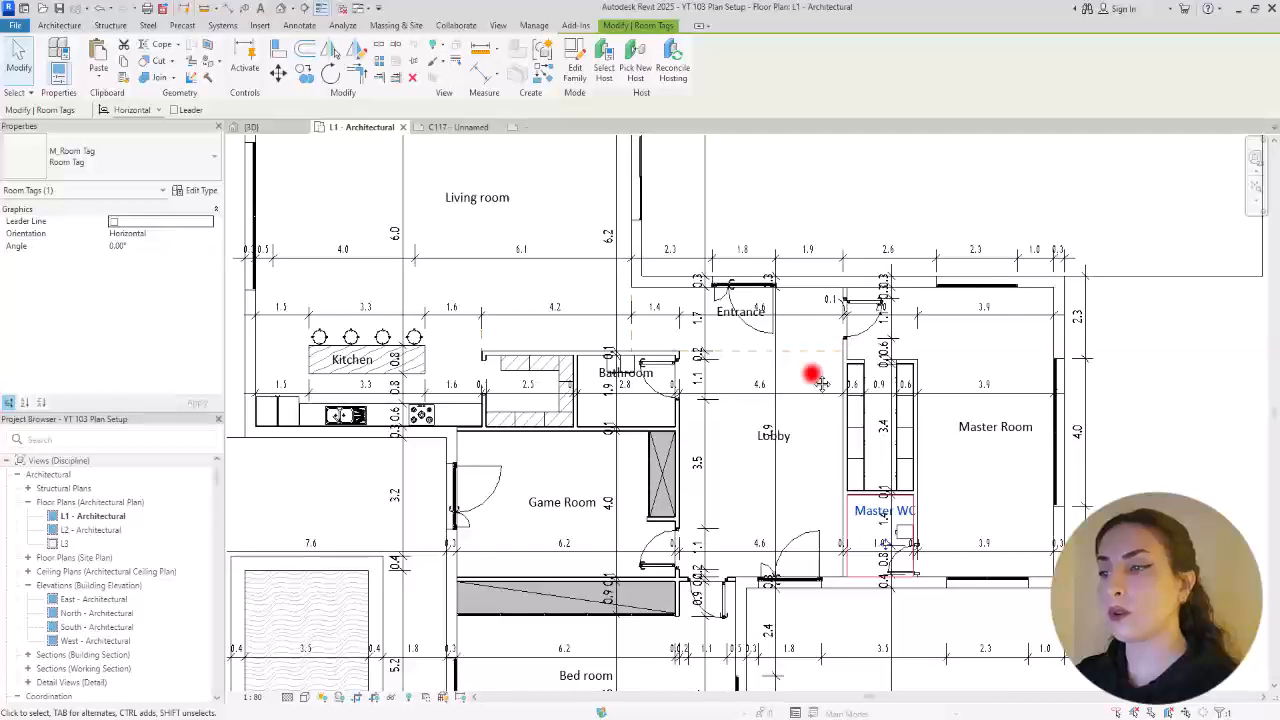
scroll(812, 375, down, 3)
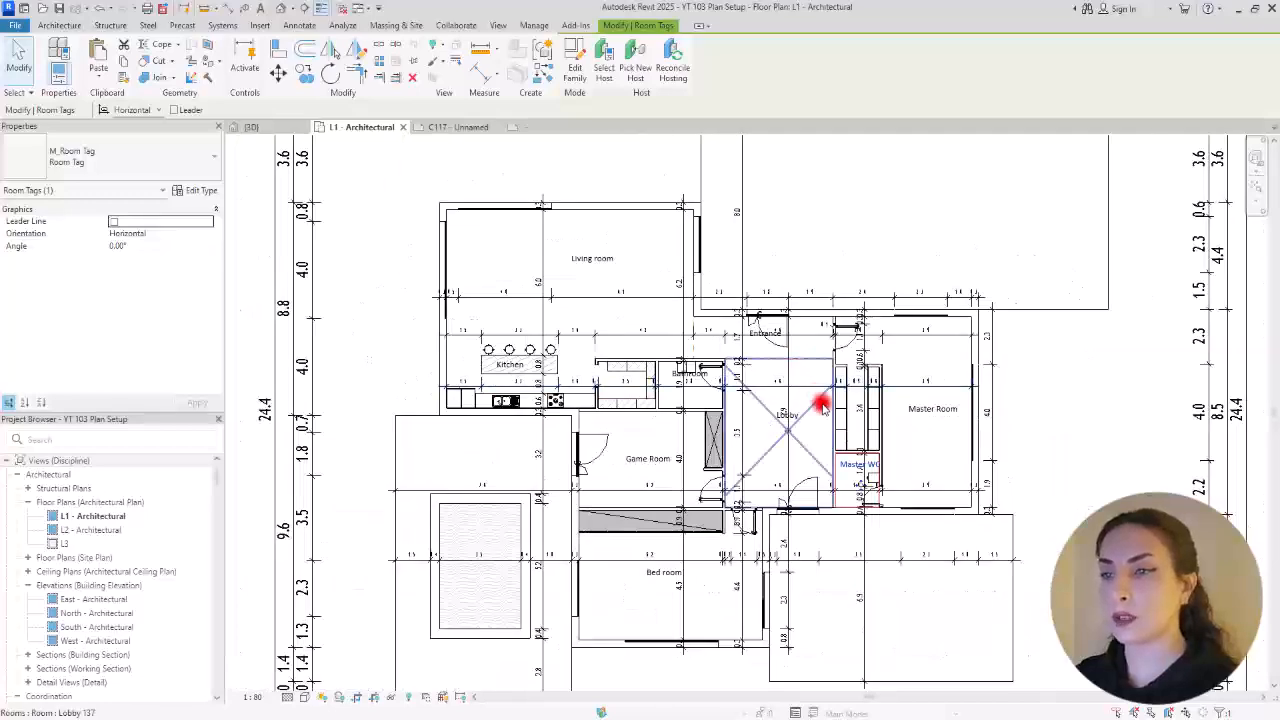
scroll(822, 398, up, 4)
scroll(820, 408, up, 4)
click(761, 427)
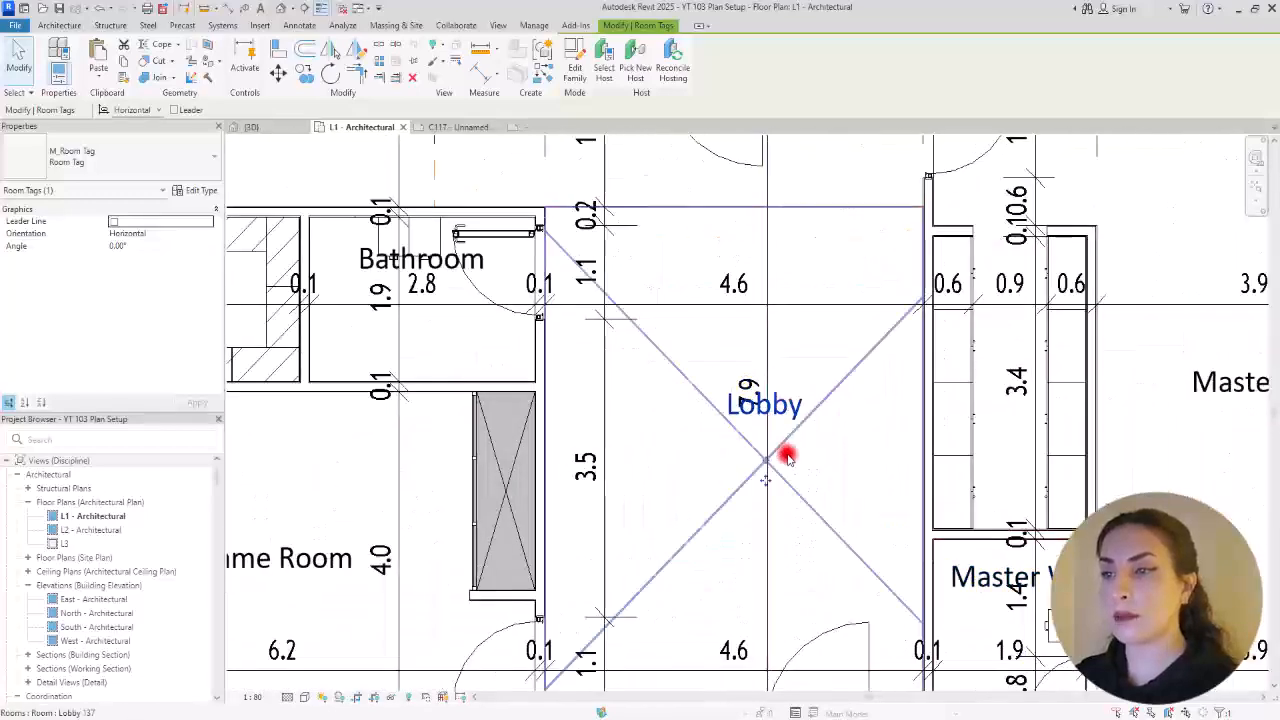
drag(769, 484, 829, 506)
click(663, 389)
Step: Move the Bathroom room tag slightly south-east, away from the wardrobe and dimension text it overlaps
middle_drag(783, 436, 932, 457)
click(557, 278)
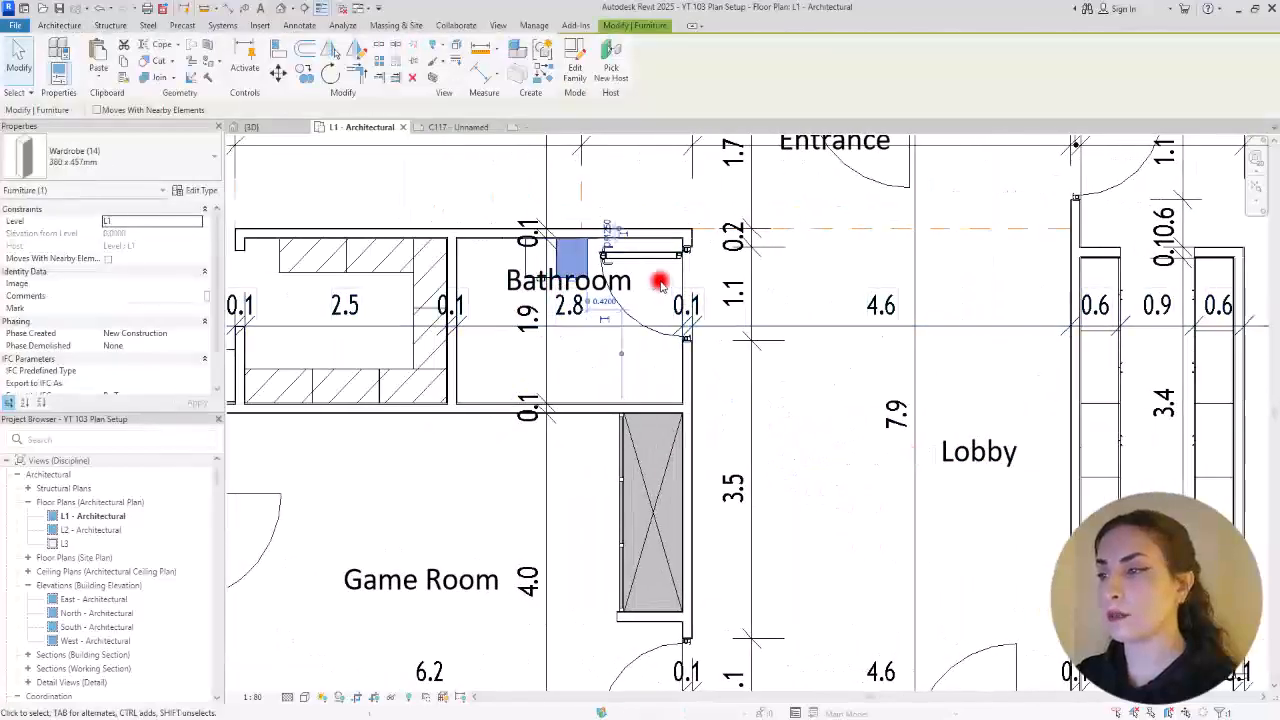
click(614, 285)
drag(573, 356, 602, 379)
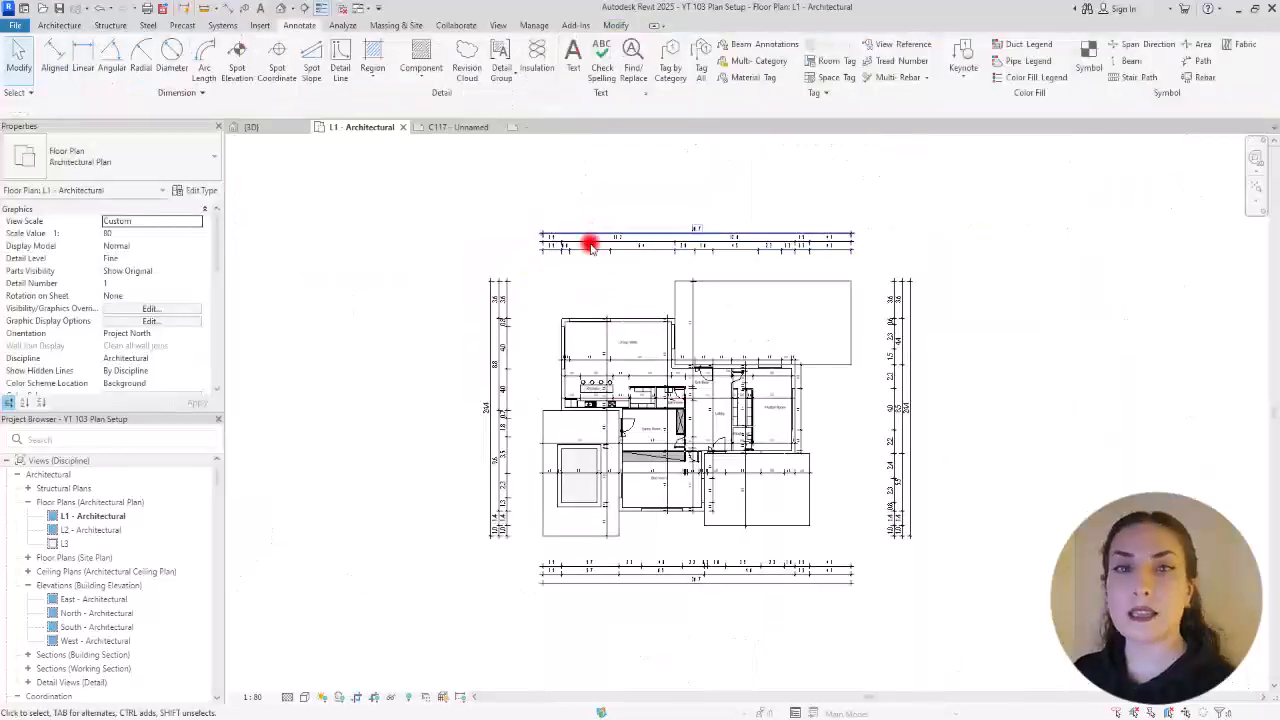
Step: Place a spot elevation with a bent leader on the living room floor, above the room name
middle_drag(574, 280, 592, 251)
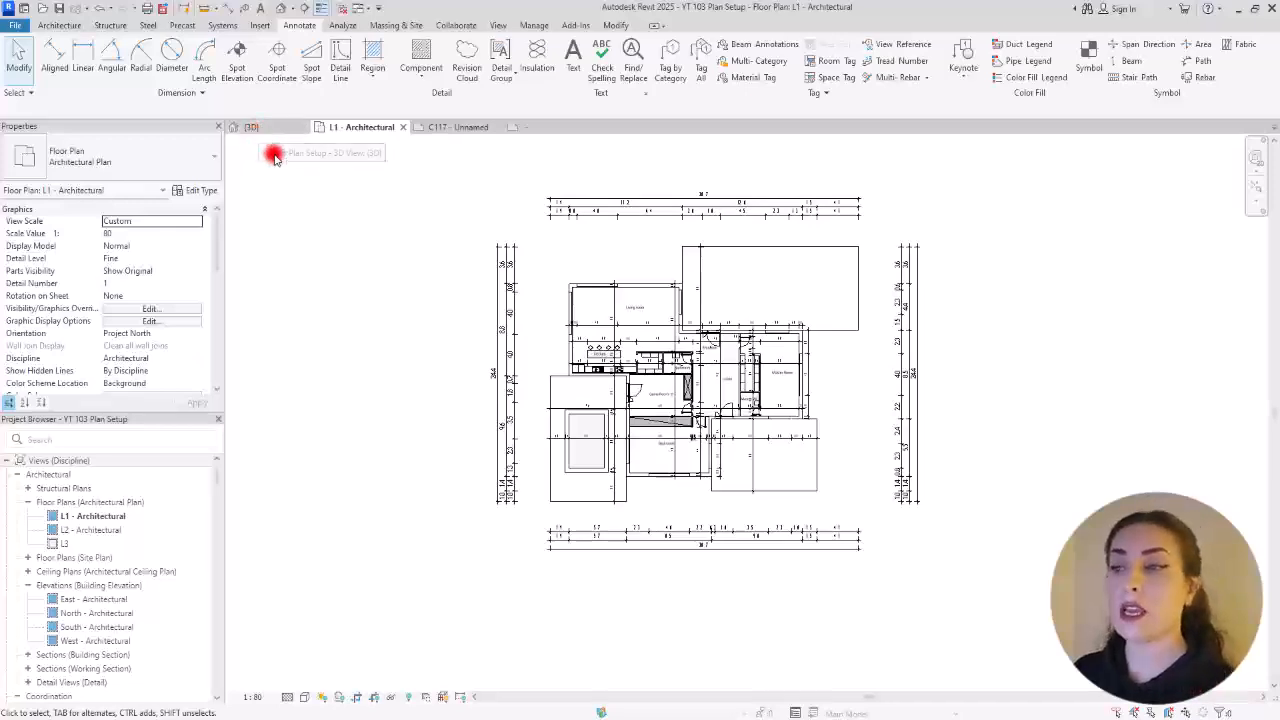
scroll(724, 368, up, 5)
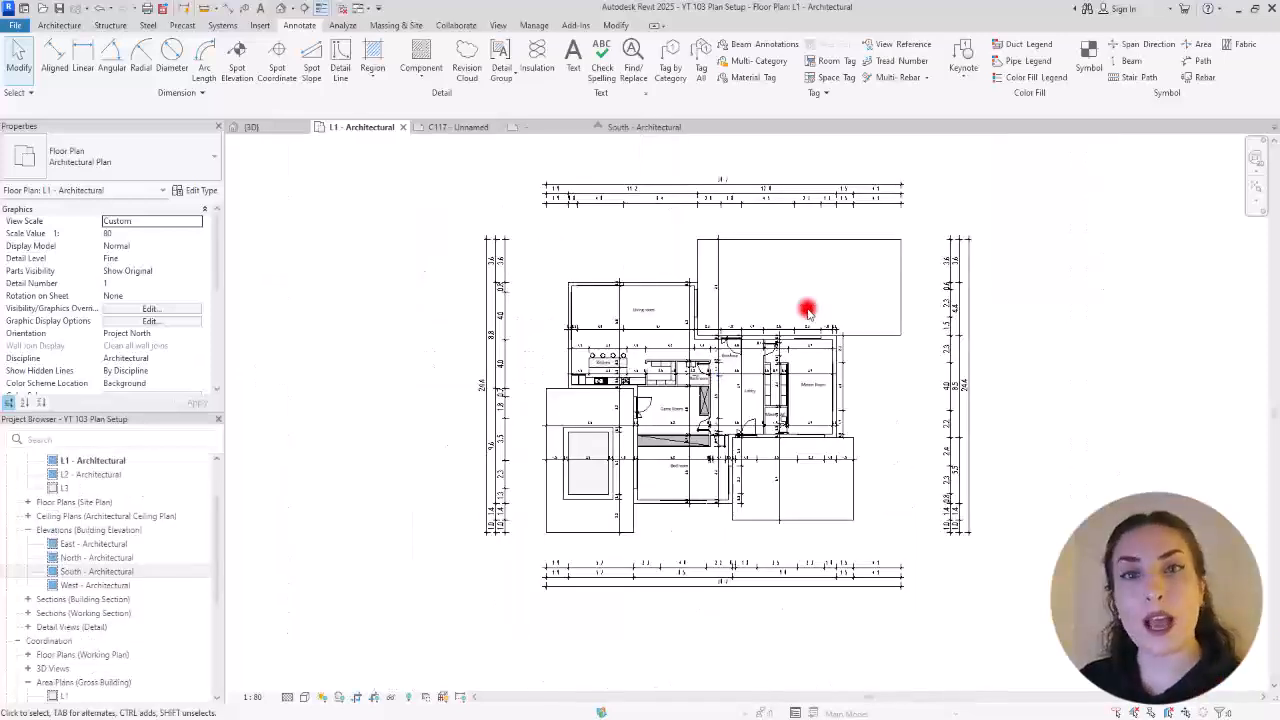
scroll(810, 300, up, 5)
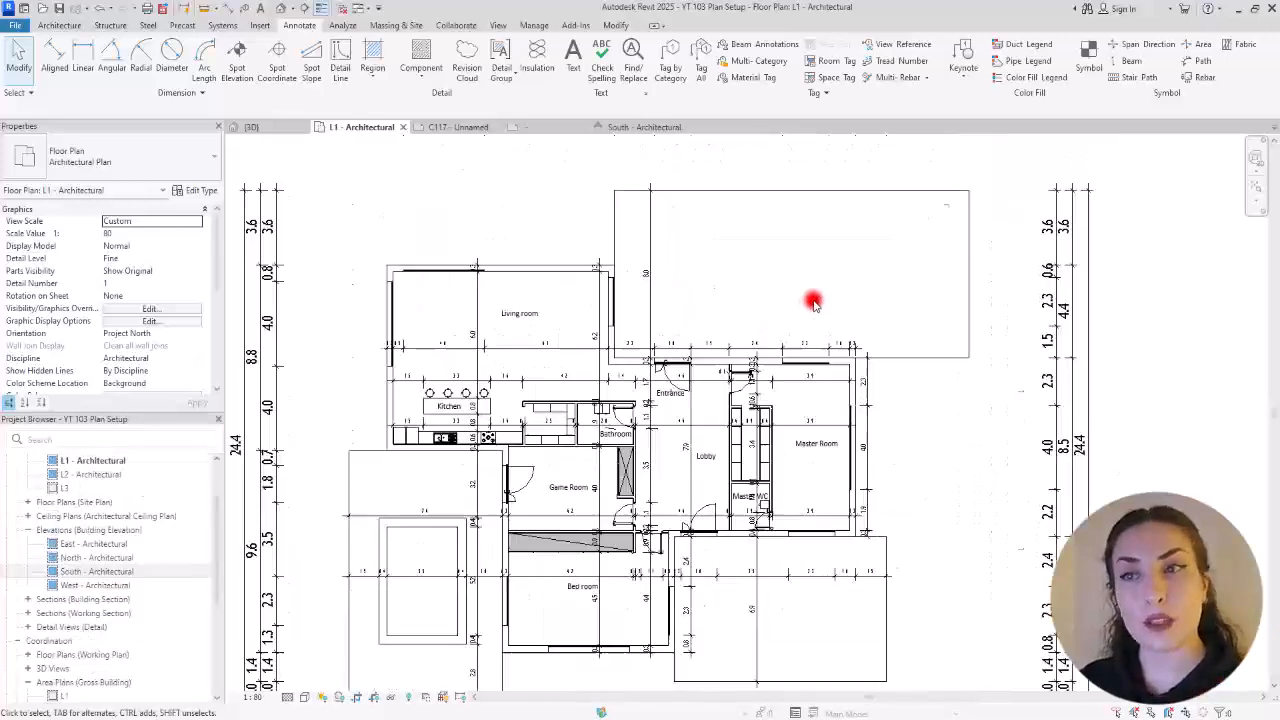
scroll(340, 220, up, 2)
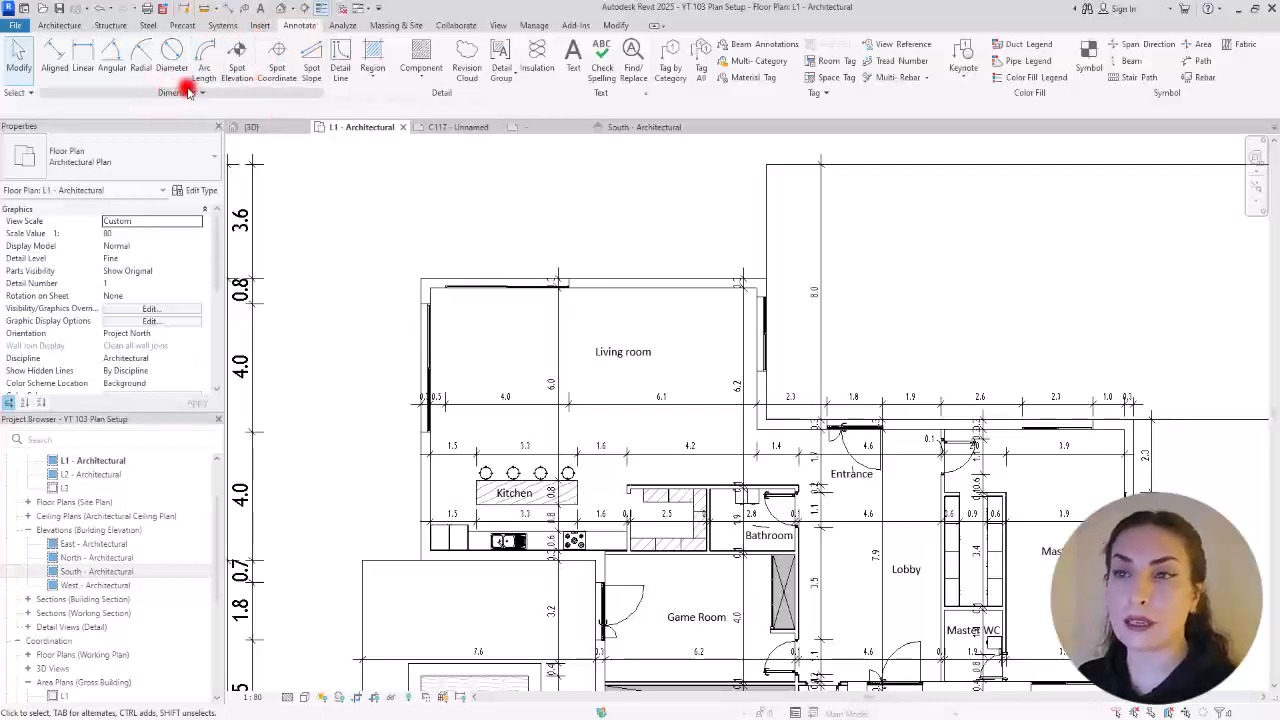
click(233, 52)
scroll(636, 320, up, 3)
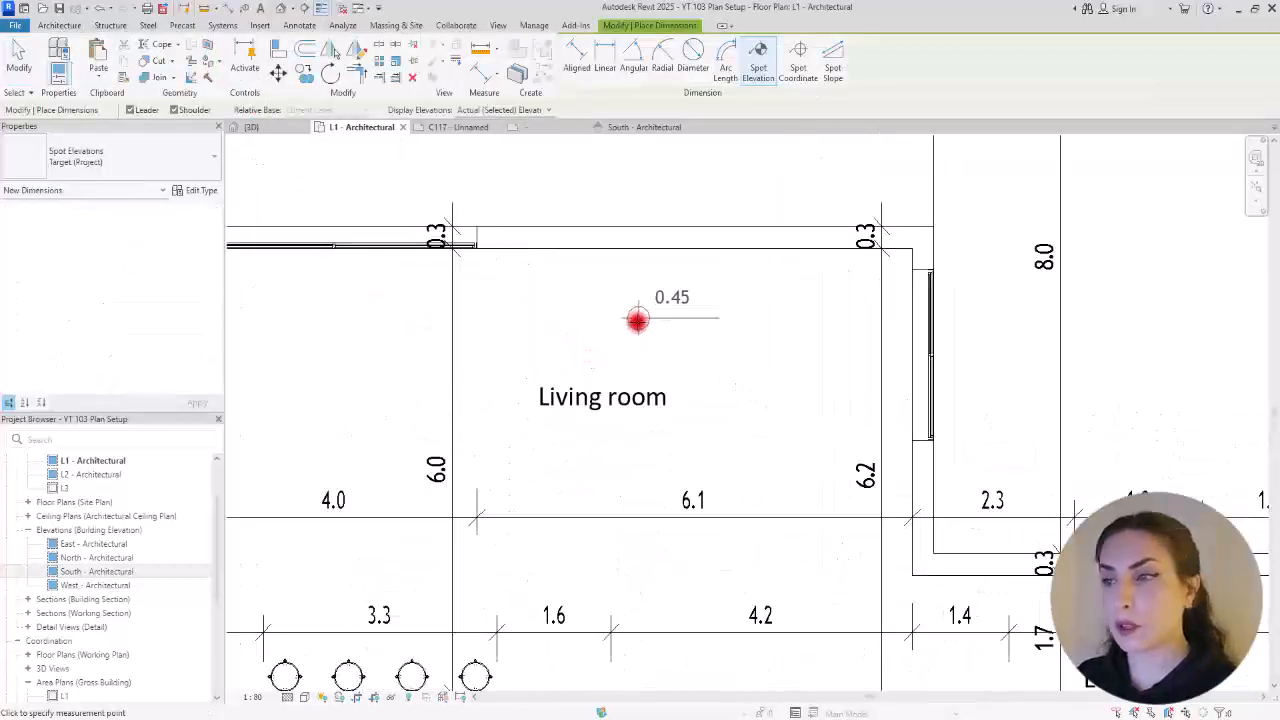
click(697, 336)
click(622, 357)
click(530, 358)
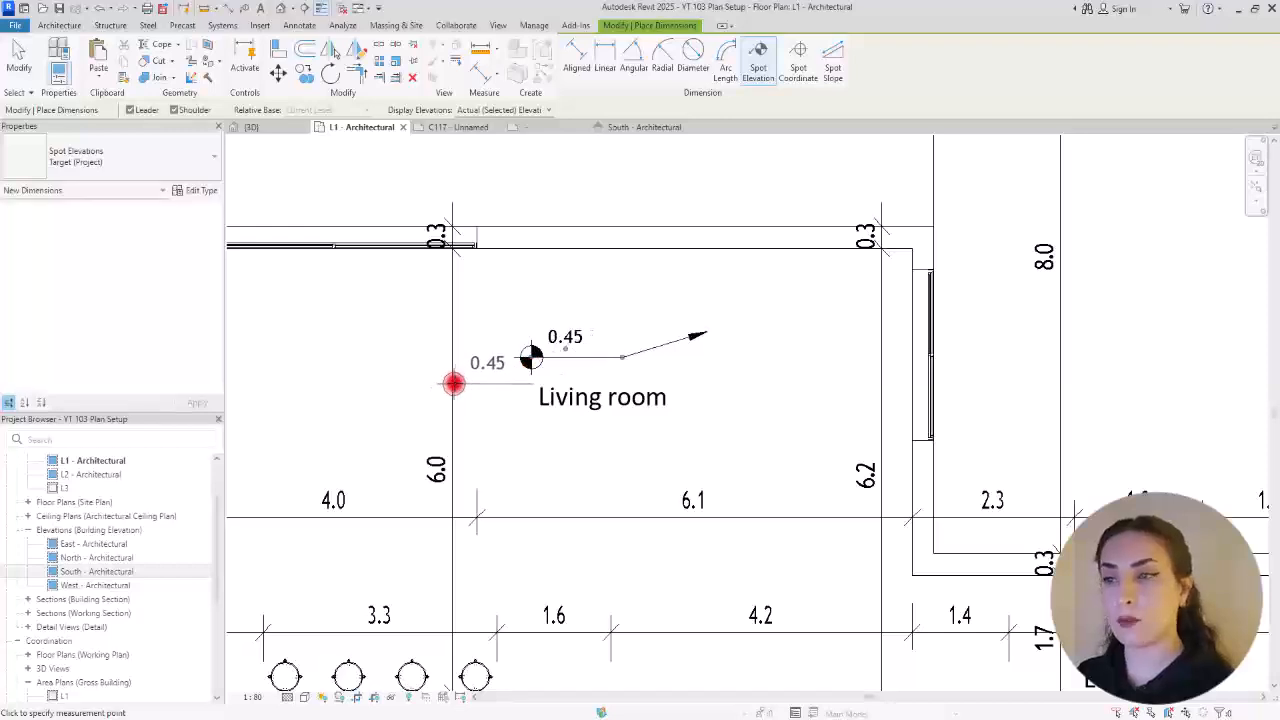
key(Escape)
key(Escape)
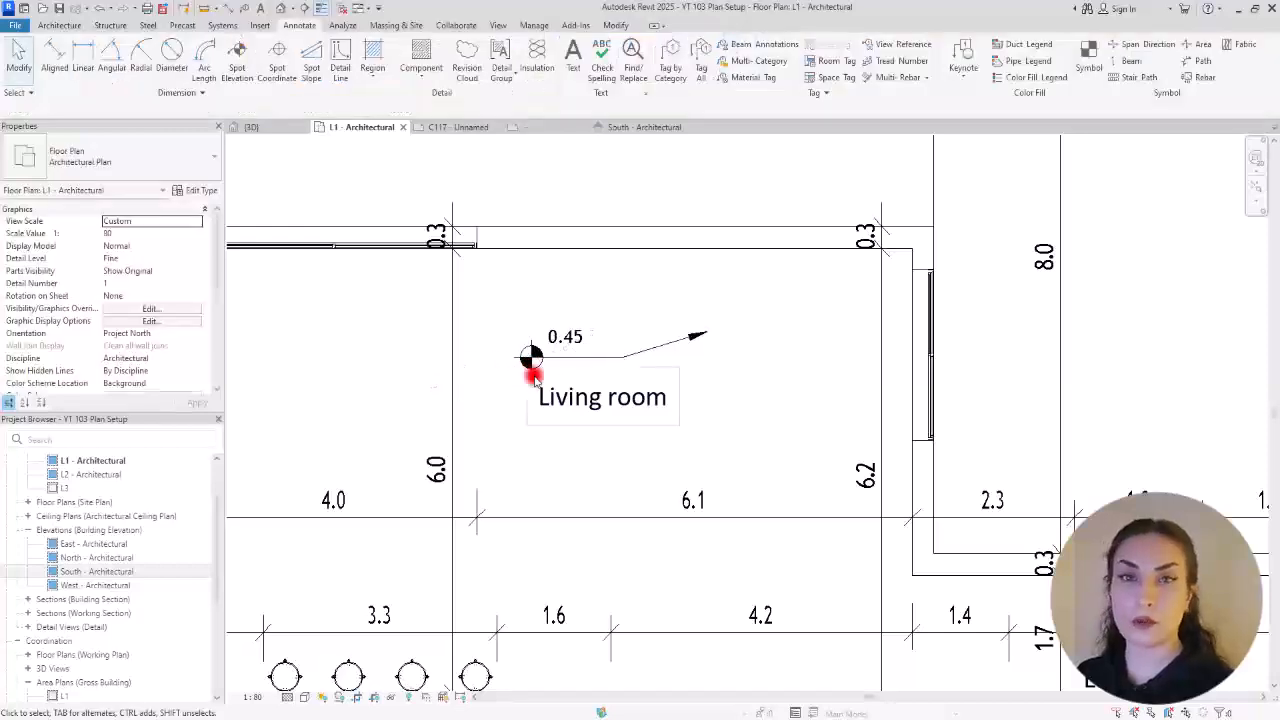
Step: Turn off the leader and leader shoulder of the living room's spot elevation
click(667, 346)
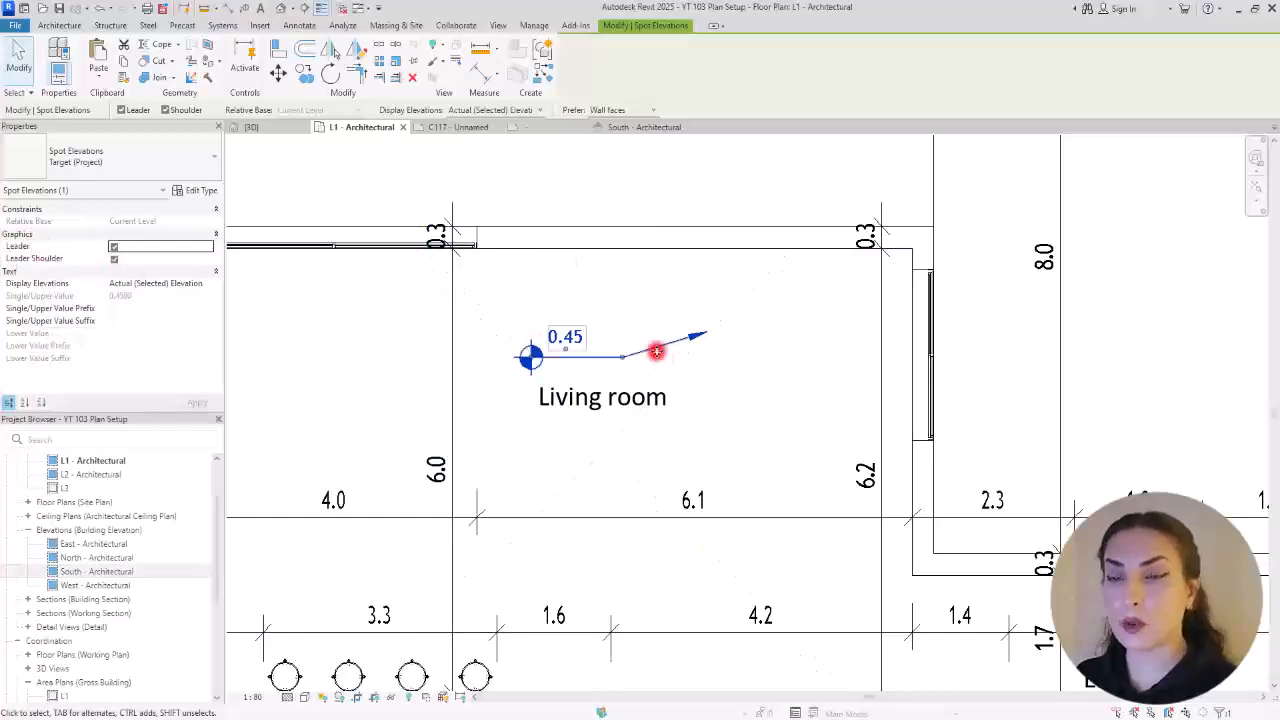
click(114, 259)
click(114, 247)
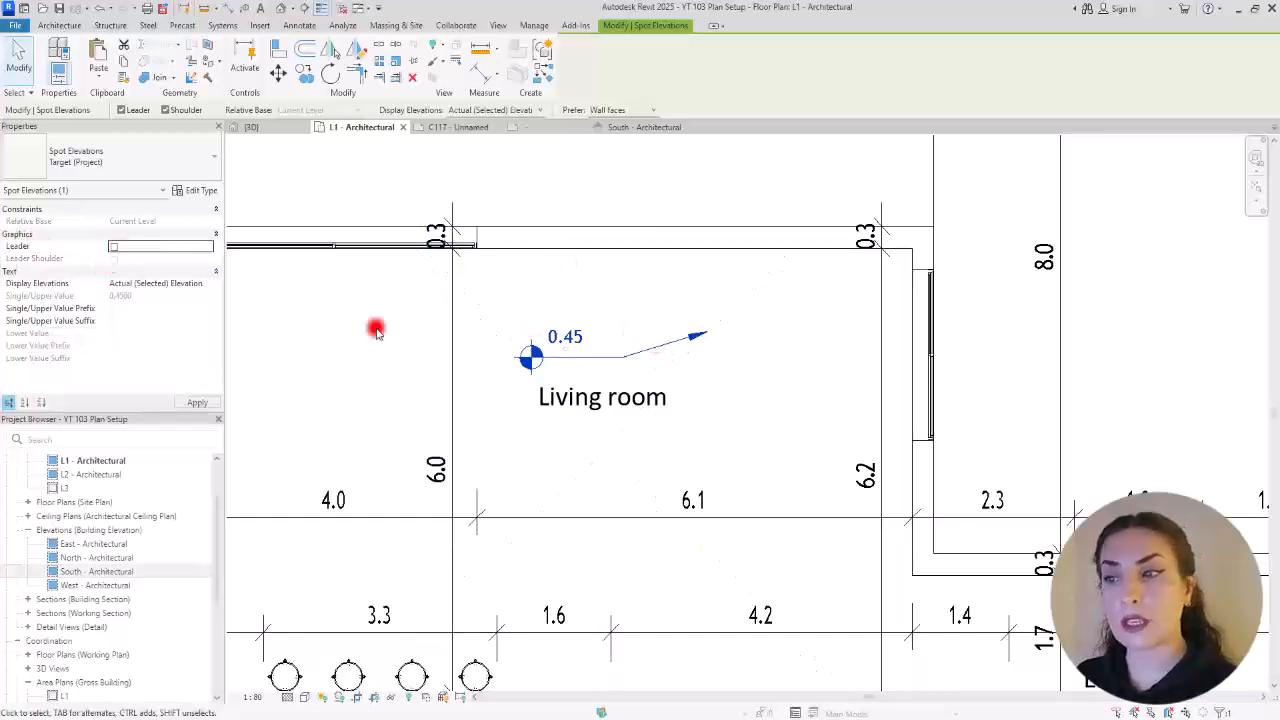
click(780, 344)
click(671, 314)
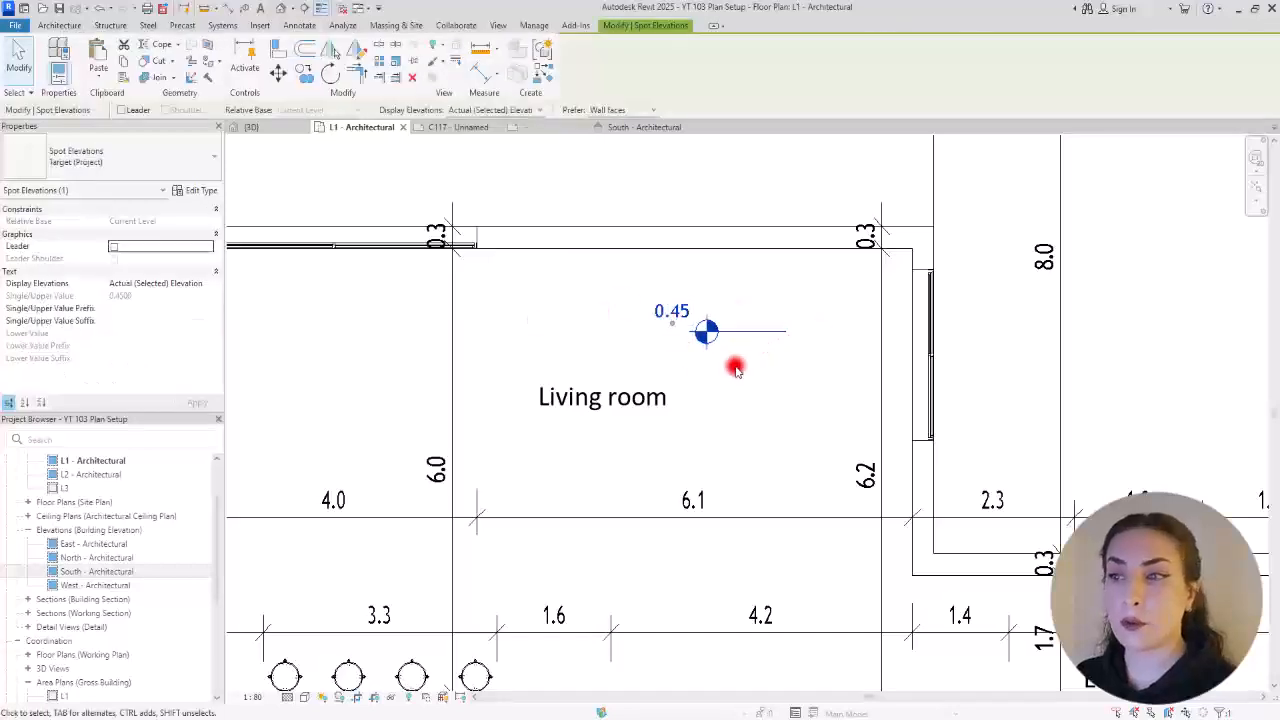
Step: Move the living room spot elevation's value onto its horizontal line, east of the target symbol
drag(672, 312, 766, 328)
click(766, 366)
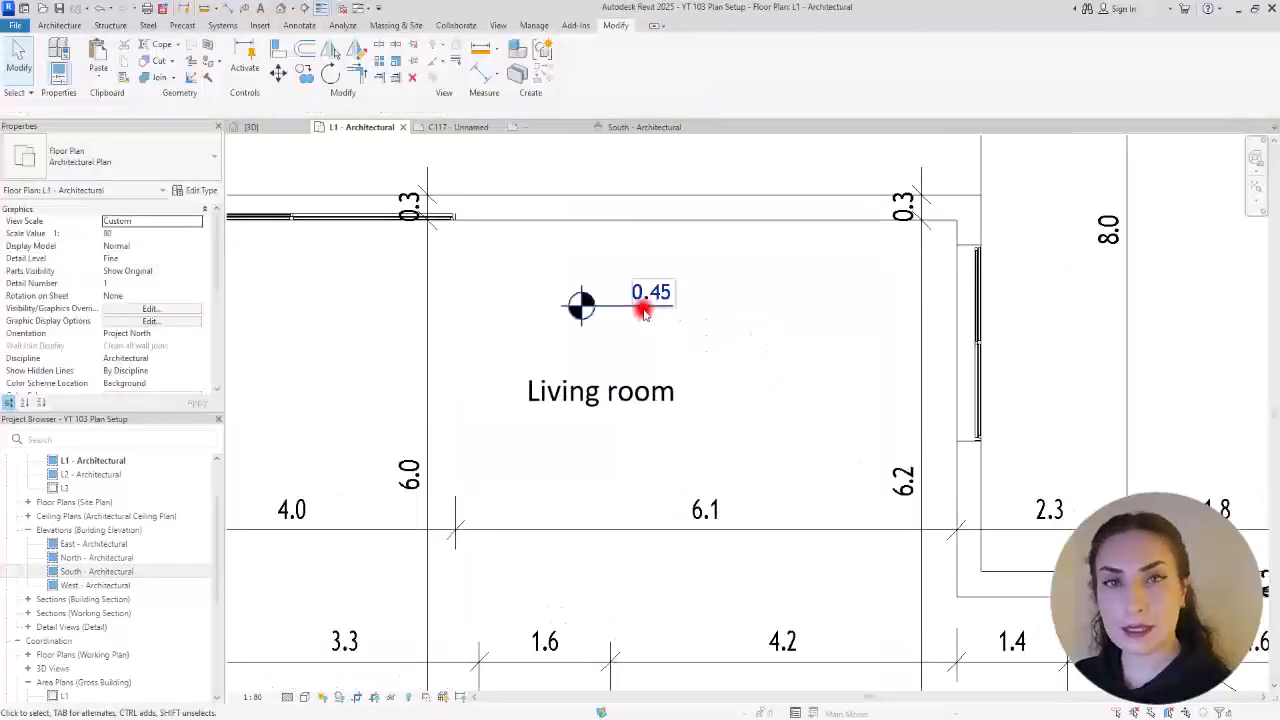
Step: Copy the living room's spot elevation, with multiple copies enabled, to the Master Room below its room name
click(643, 307)
click(307, 75)
click(581, 304)
scroll(581, 268, down, 3)
scroll(608, 320, down, 3)
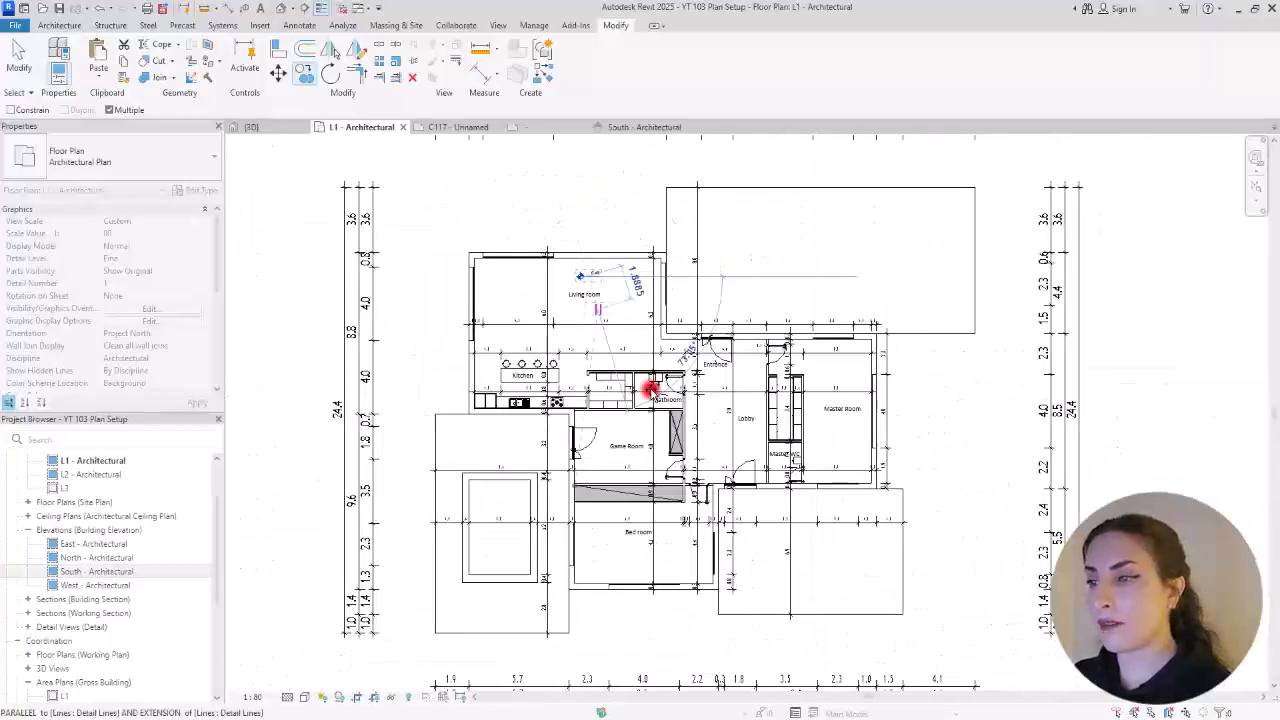
scroll(743, 470, up, 5)
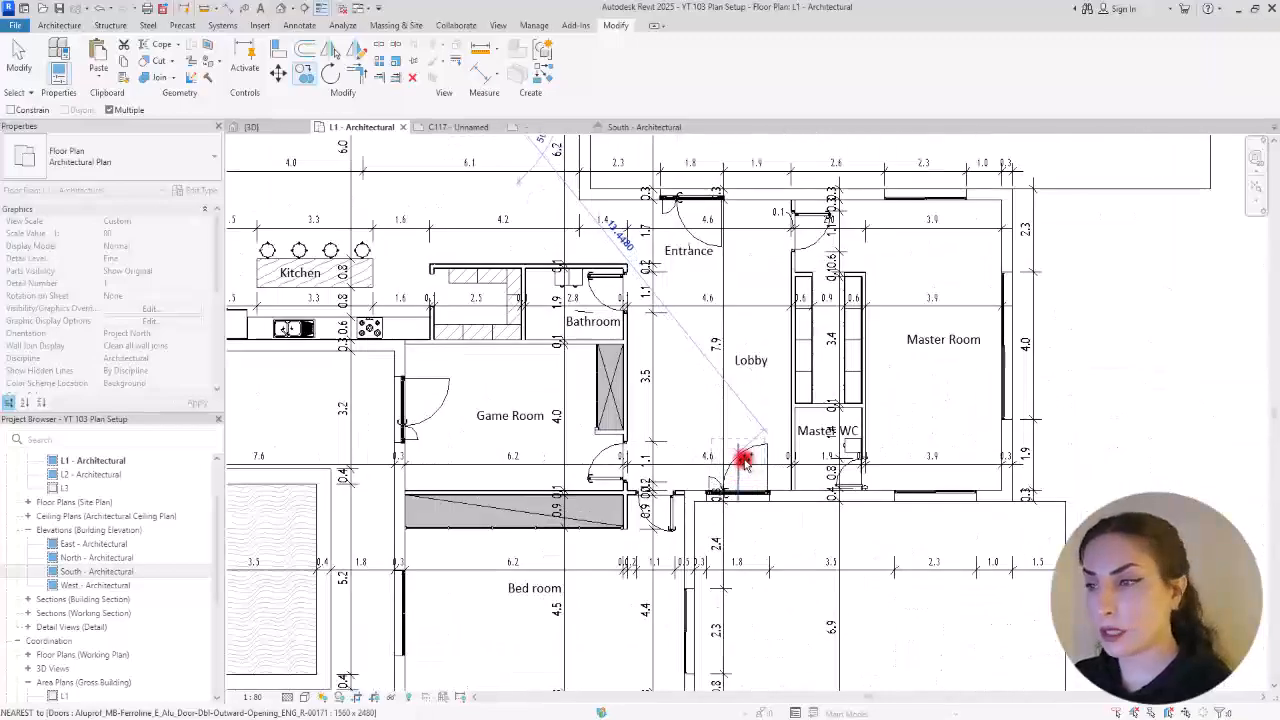
scroll(822, 525, up, 2)
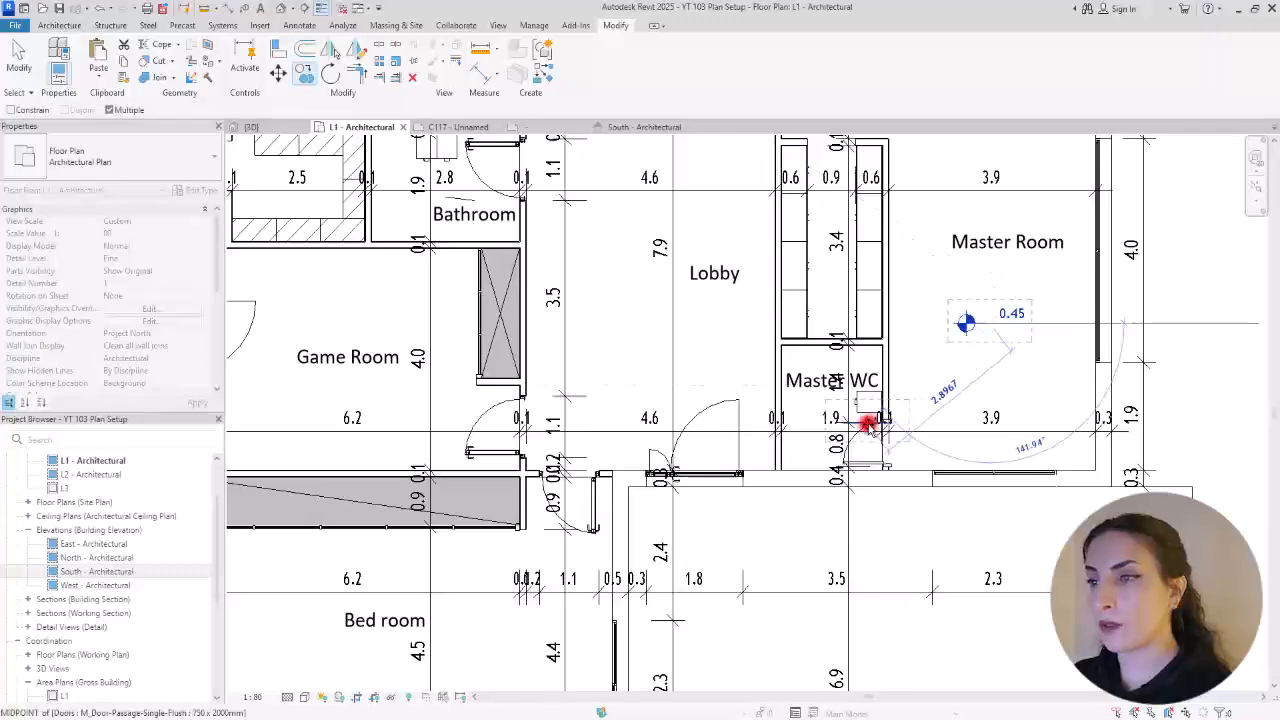
Step: Place further copies of the spot elevation below the Game Room name and on the terrace north of the pool
middle_drag(694, 366, 1140, 403)
scroll(660, 420, down, 3)
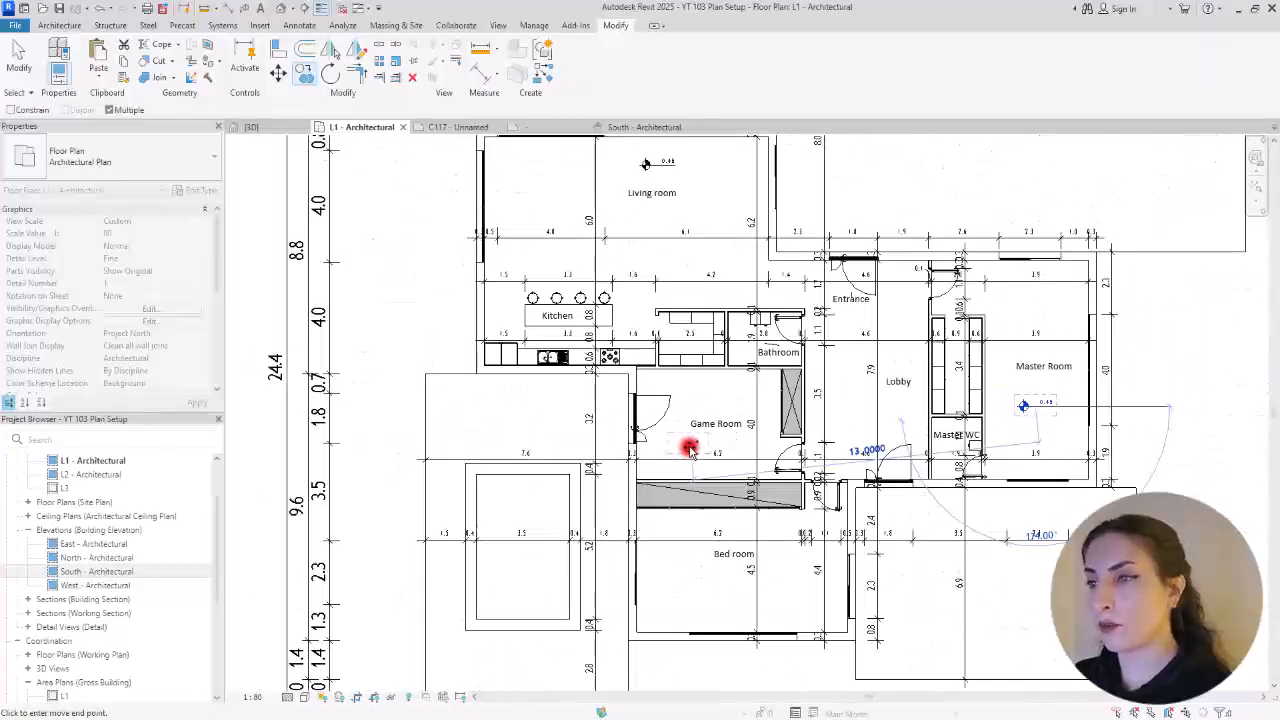
scroll(725, 438, up, 3)
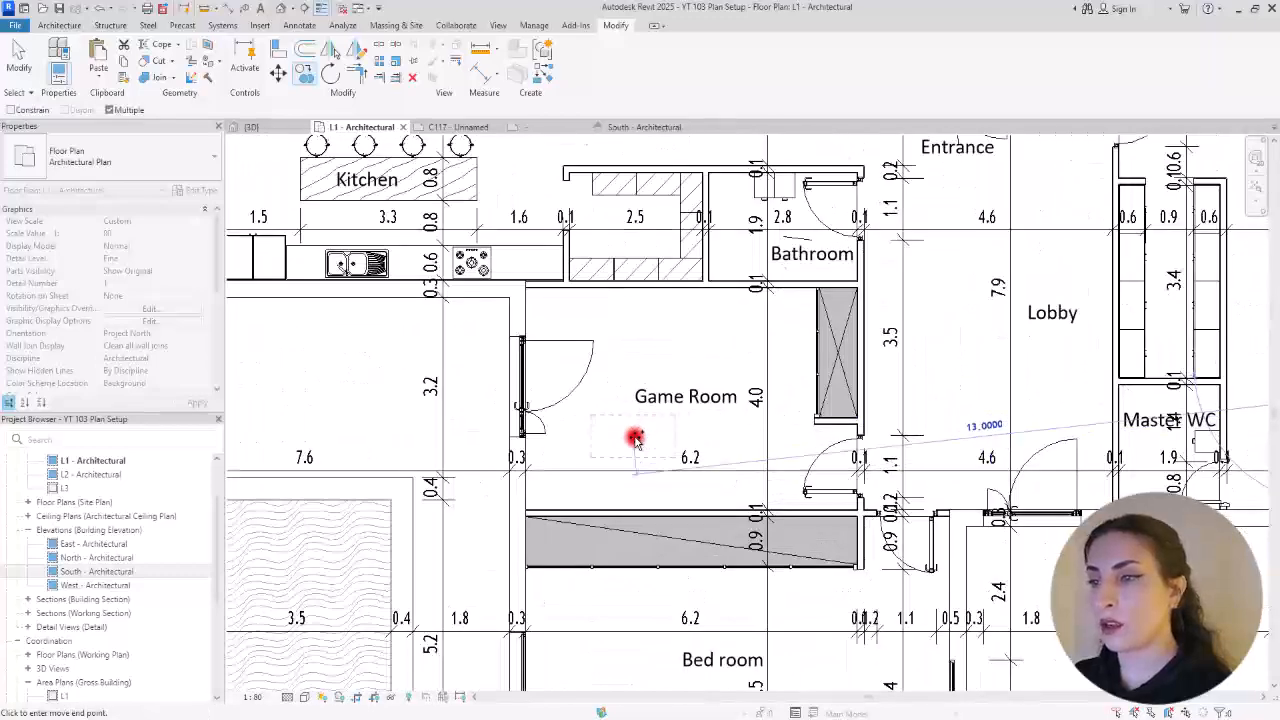
scroll(810, 283, down, 3)
scroll(505, 377, up, 3)
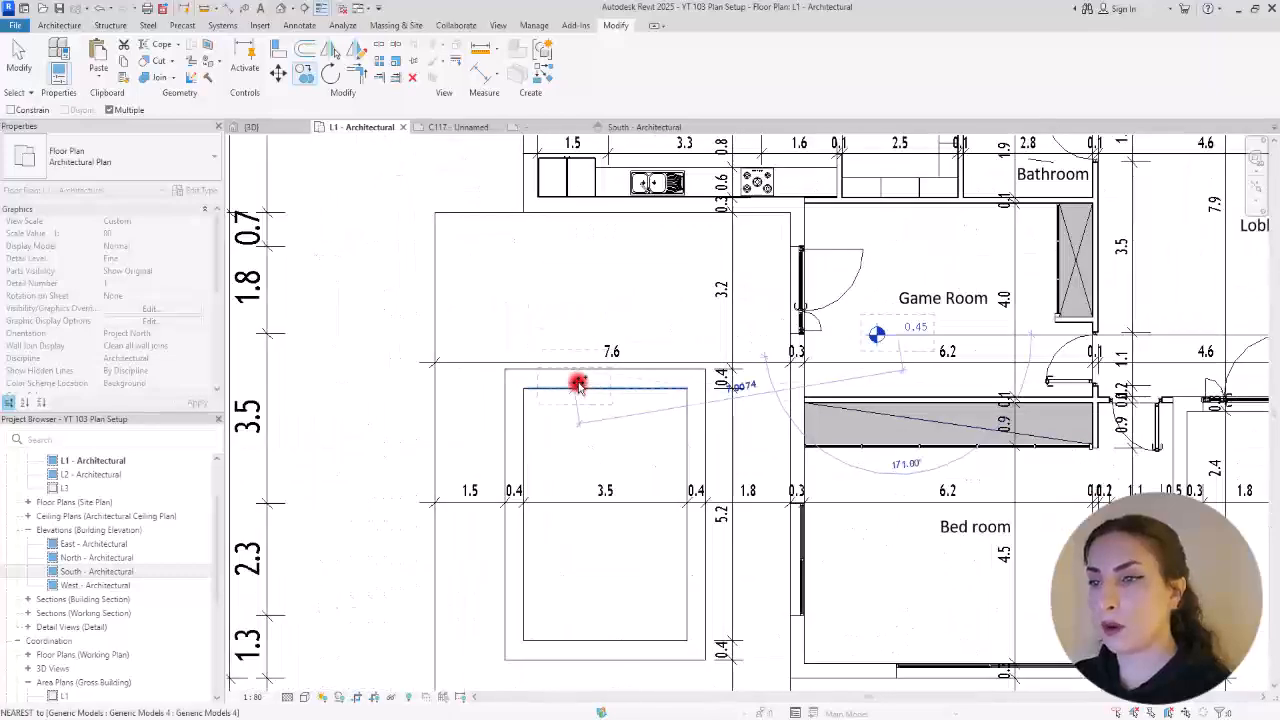
scroll(609, 514, up, 3)
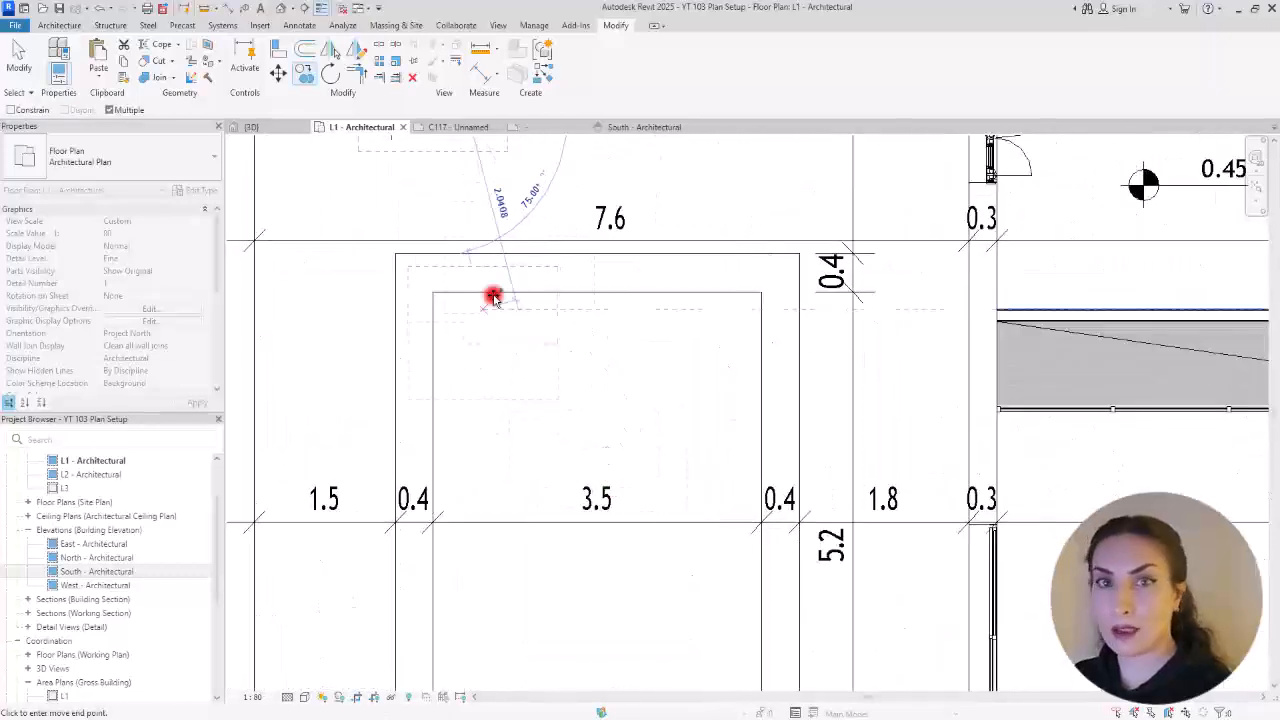
scroll(831, 274, down, 3)
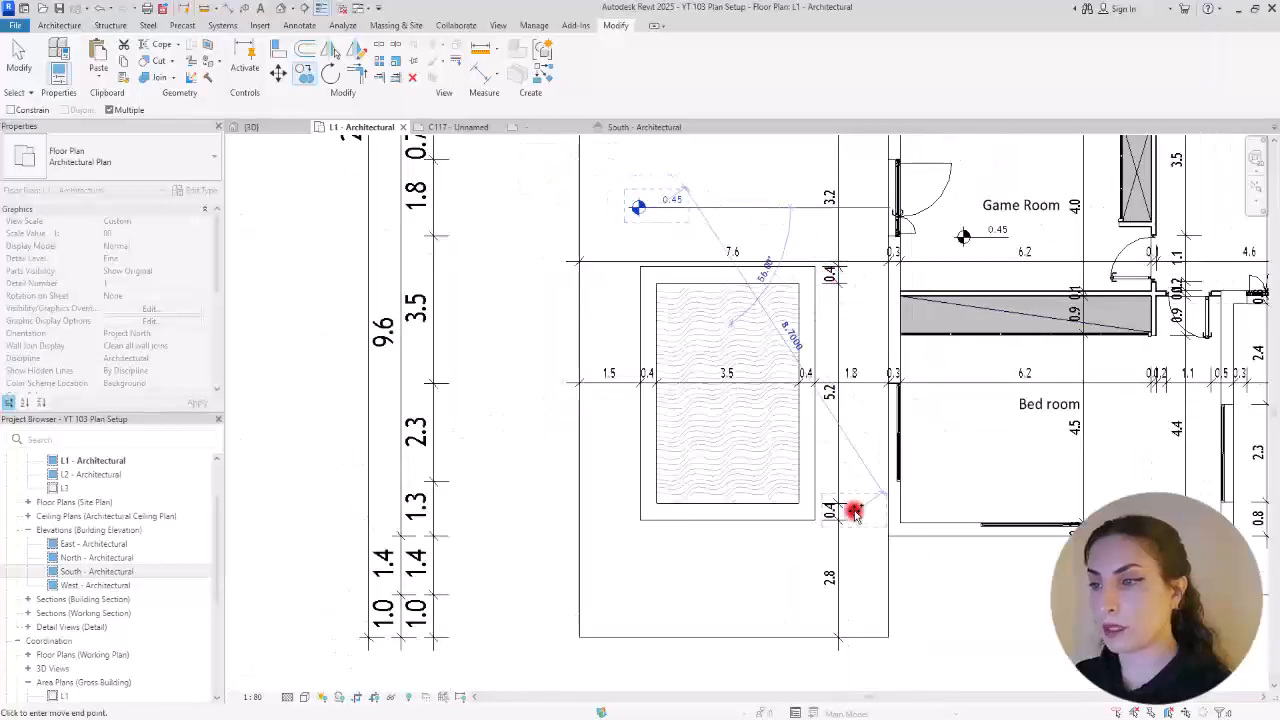
Step: Place further copies of the spot elevation inside the pool and on the south-east terrace
scroll(760, 460, up, 3)
click(702, 450)
scroll(603, 430, down, 3)
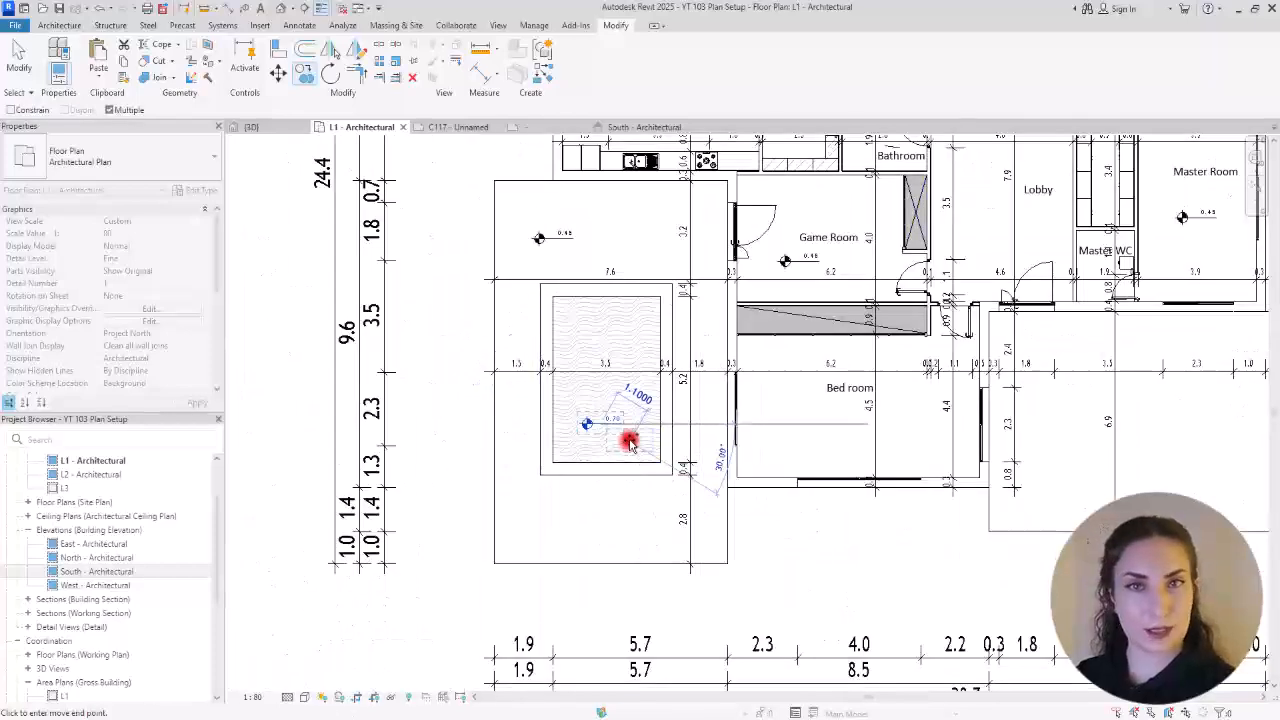
middle_drag(969, 422, 829, 460)
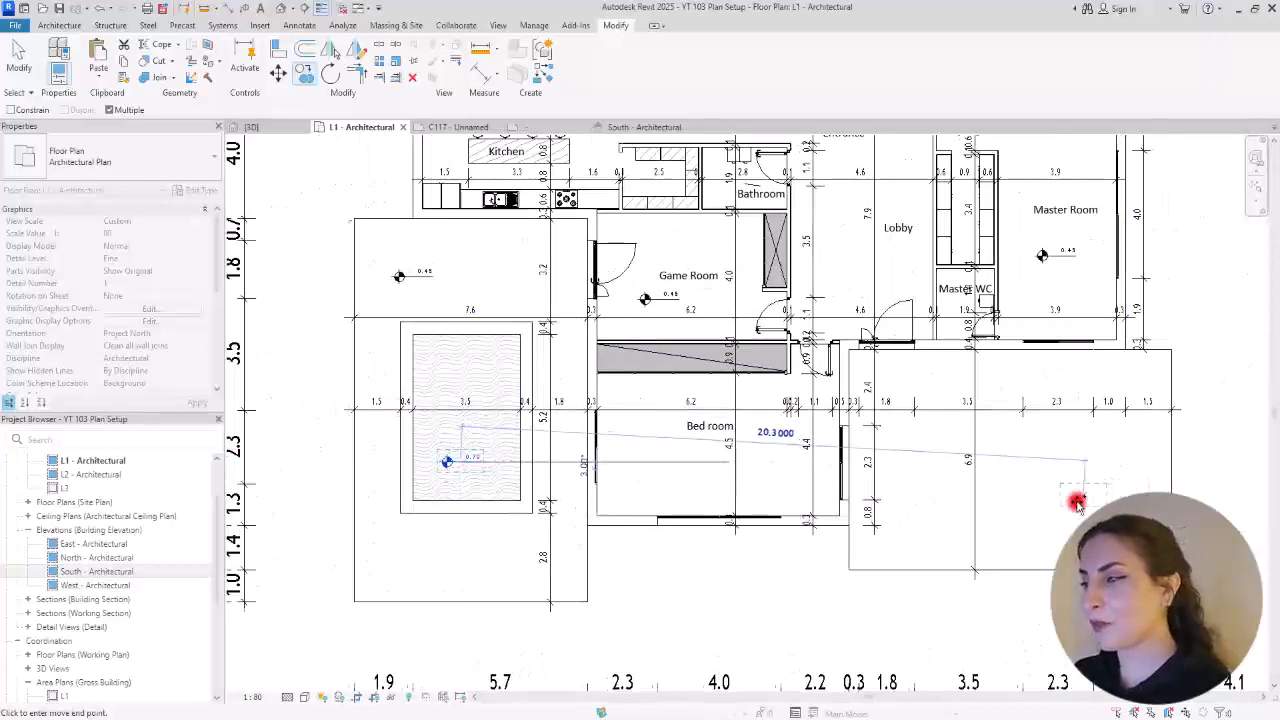
middle_drag(1088, 500, 1008, 511)
click(1001, 496)
Step: Place a last copy of the spot elevation on the large north-east outdoor slab and end the copying
middle_drag(986, 454, 986, 692)
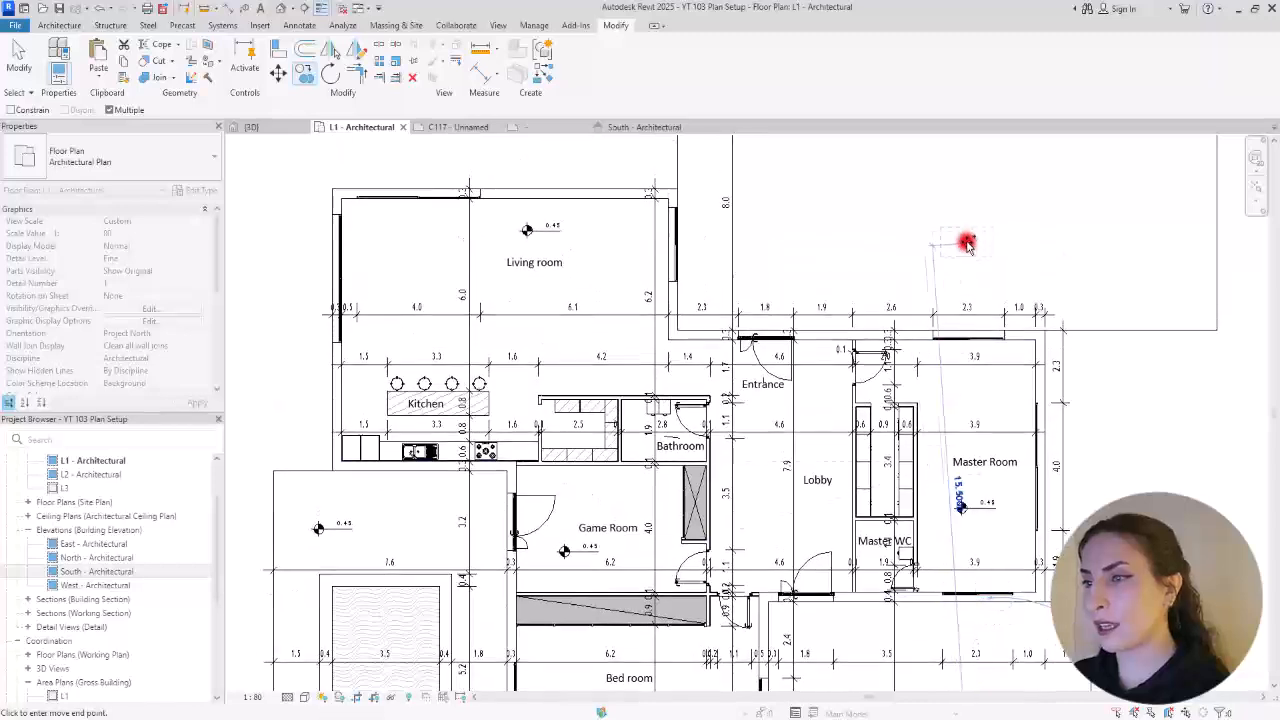
scroll(889, 371, down, 2)
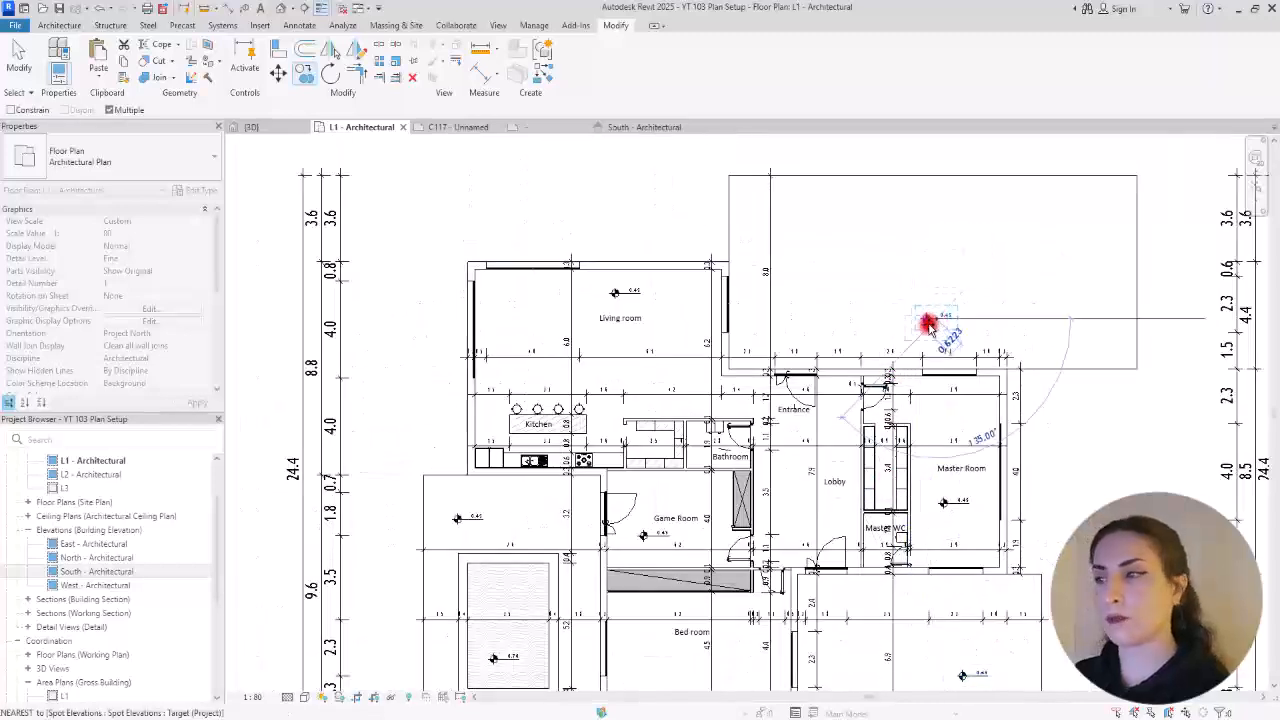
key(Escape)
key(Escape)
scroll(940, 217, down, 3)
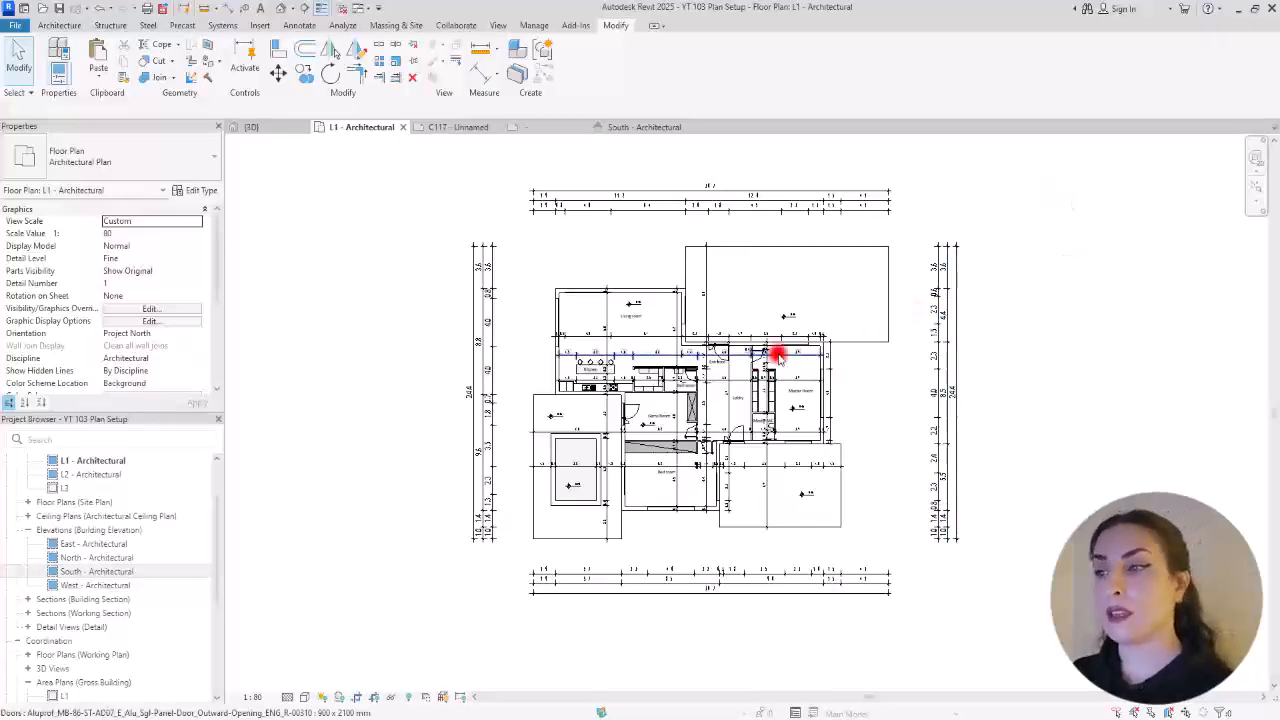
scroll(771, 357, up, 3)
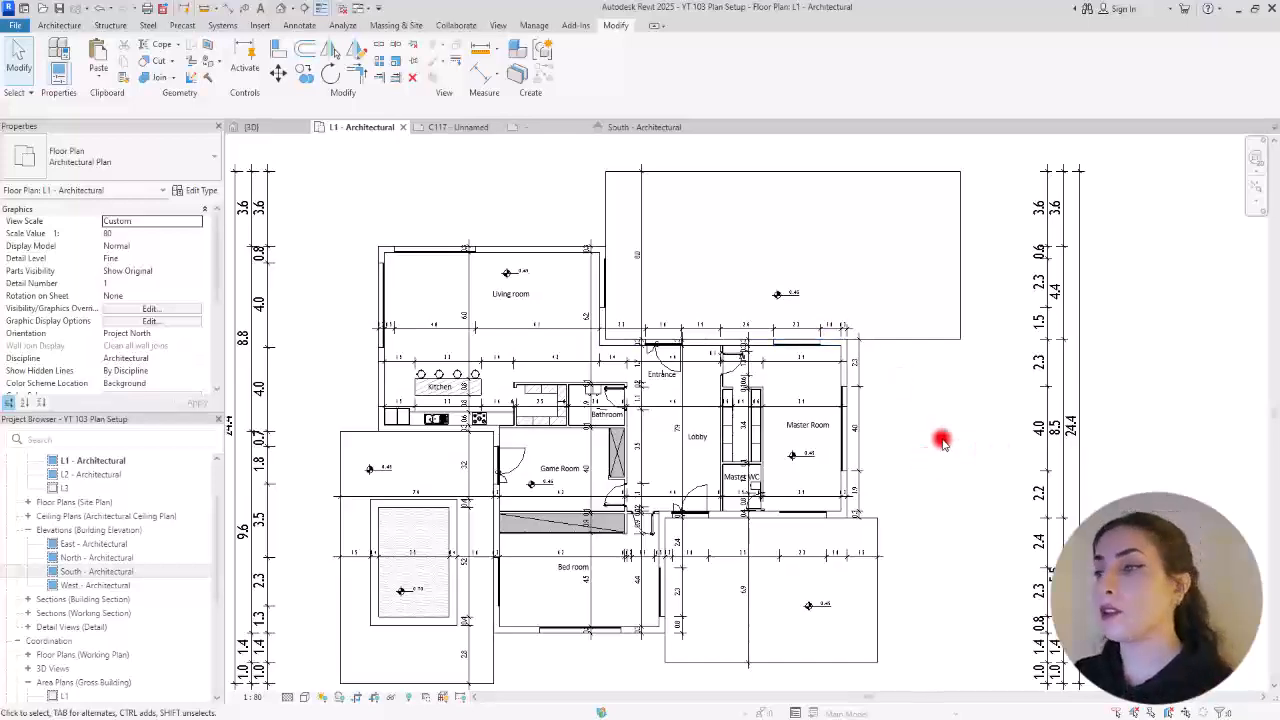
scroll(935, 440, down, 4)
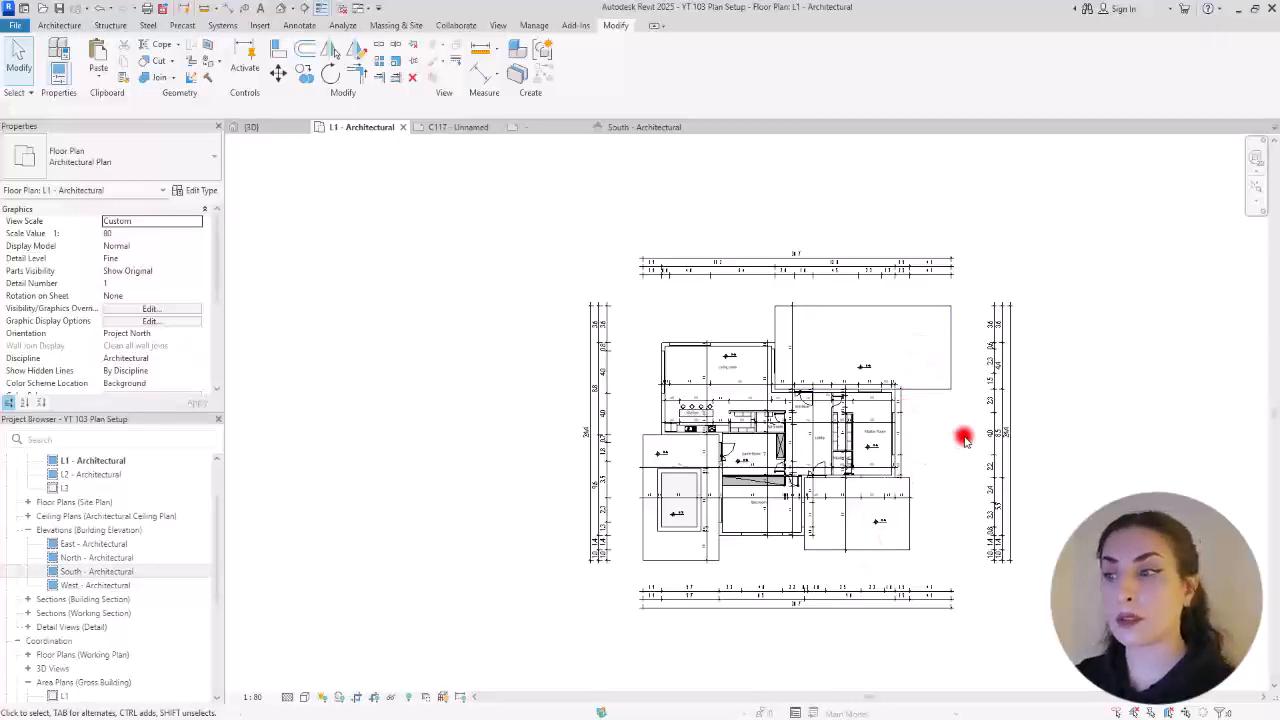
scroll(962, 437, up, 3)
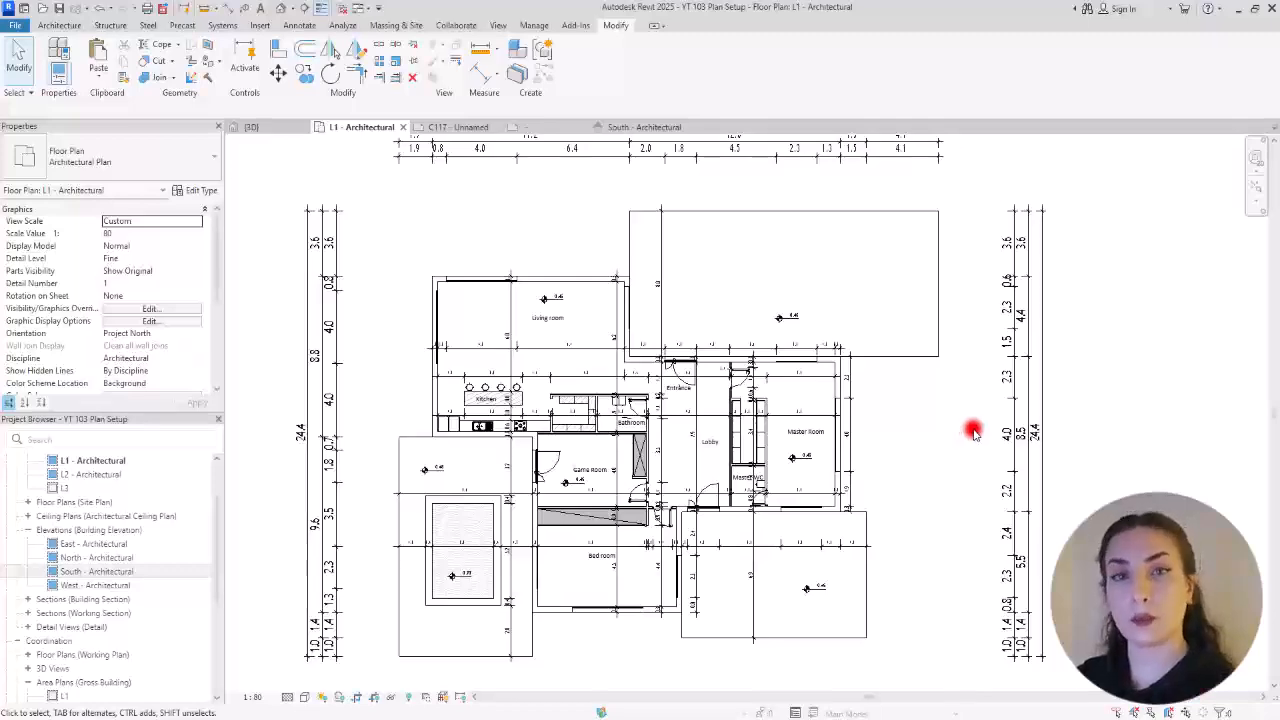
scroll(977, 433, down, 3)
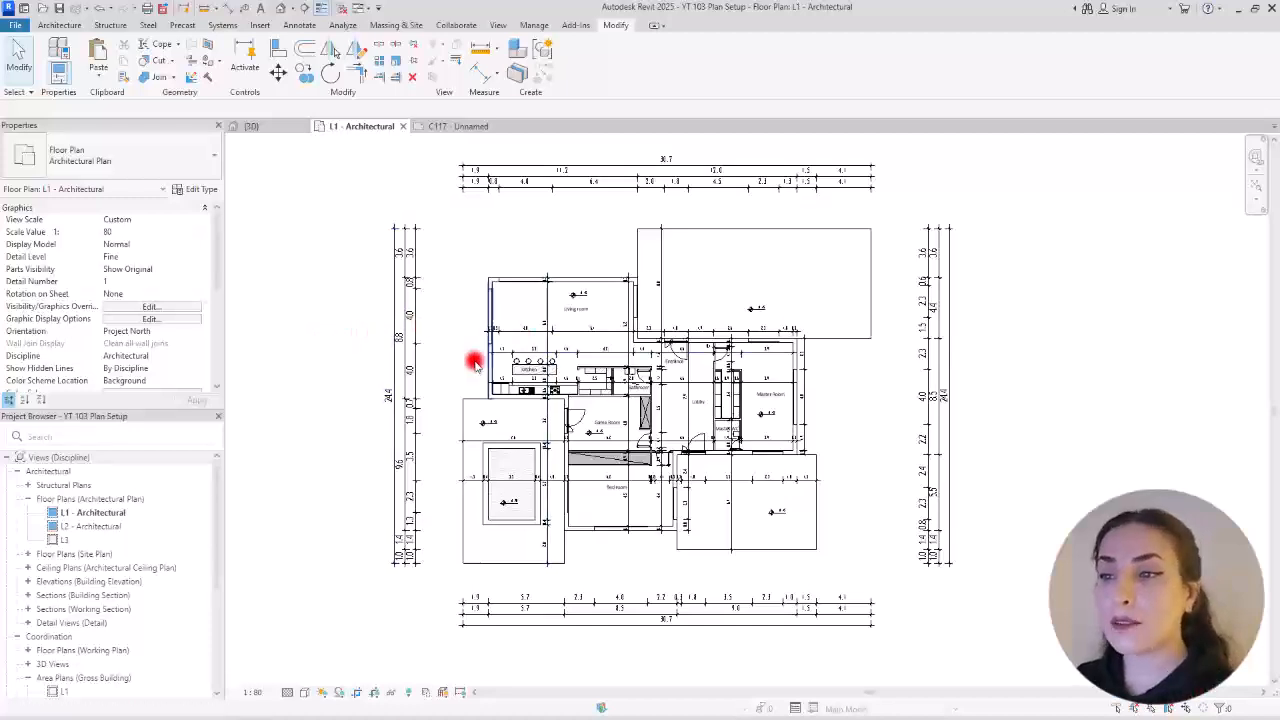
scroll(474, 378, down, 2)
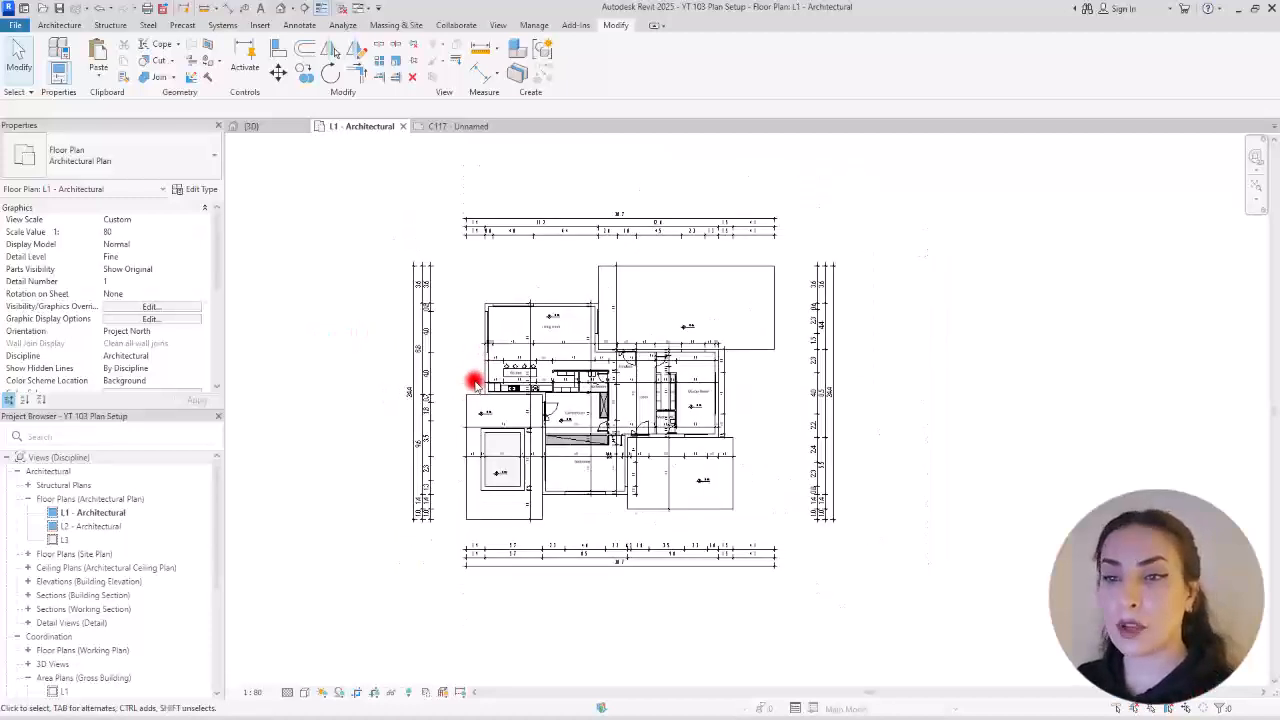
Step: Duplicate the L1 - Architectural floor plan view with detailing
click(88, 514)
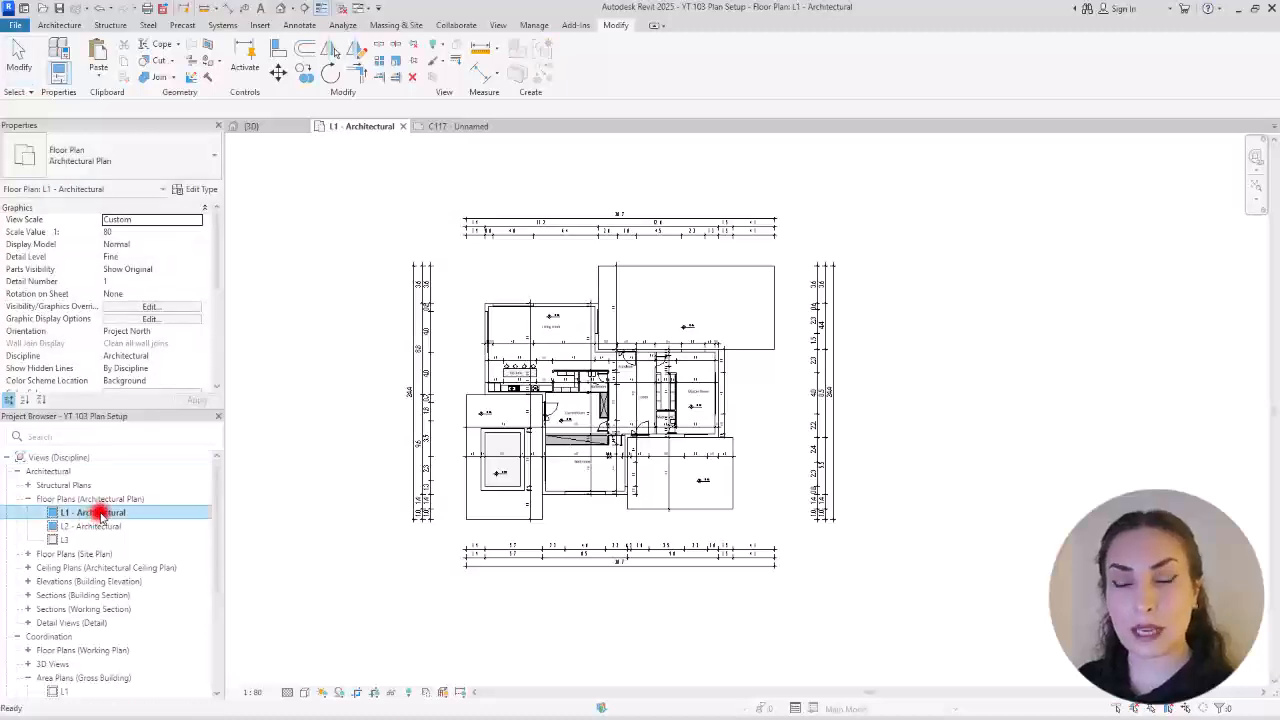
right_click(100, 515)
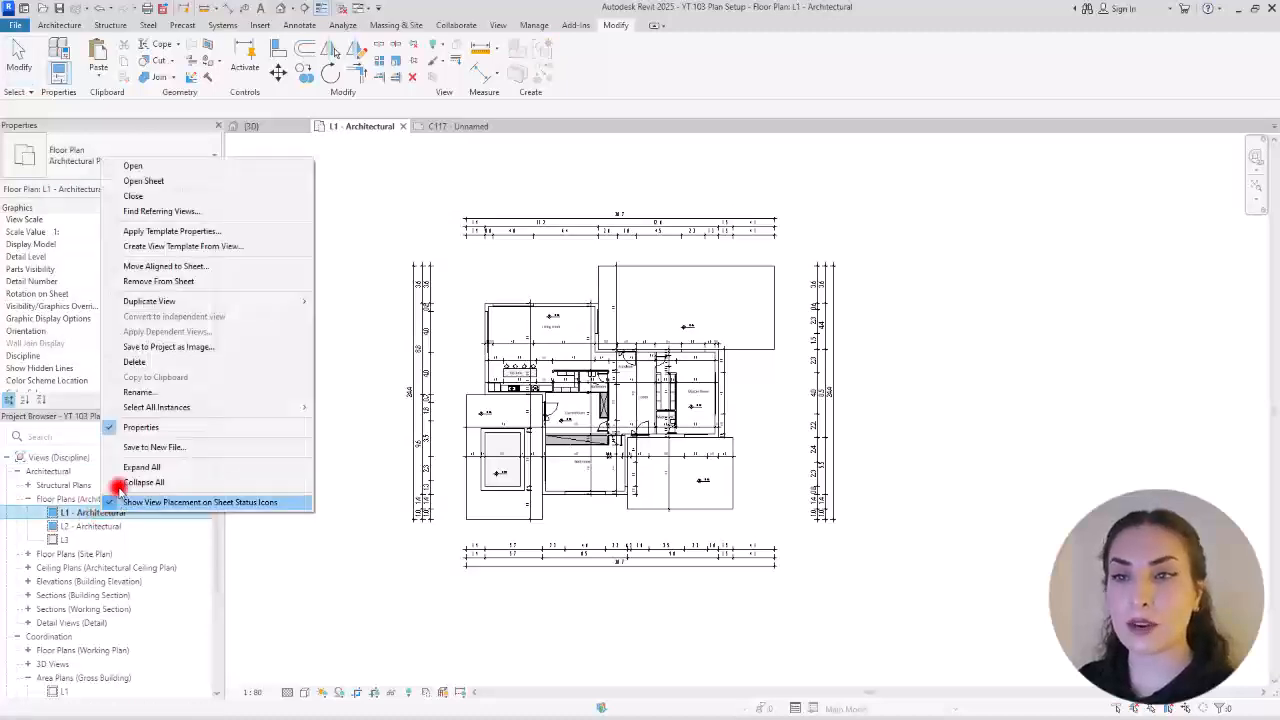
mouse_move(185, 302)
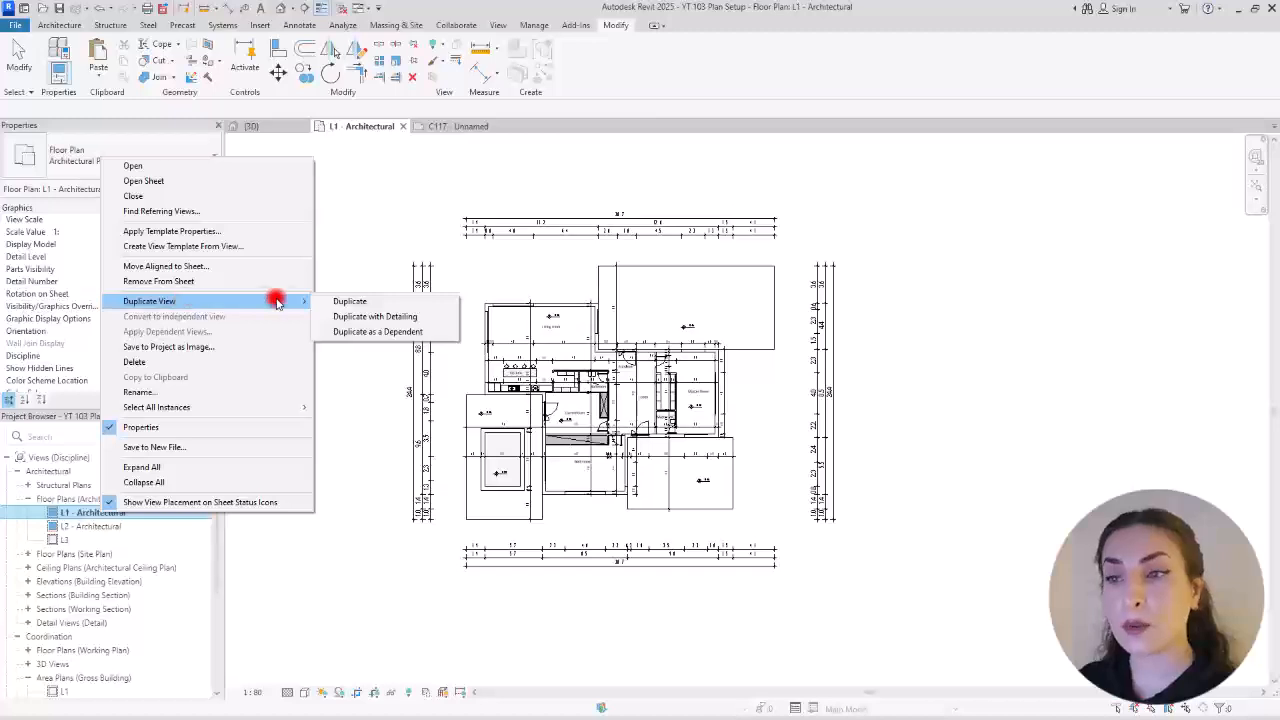
click(379, 317)
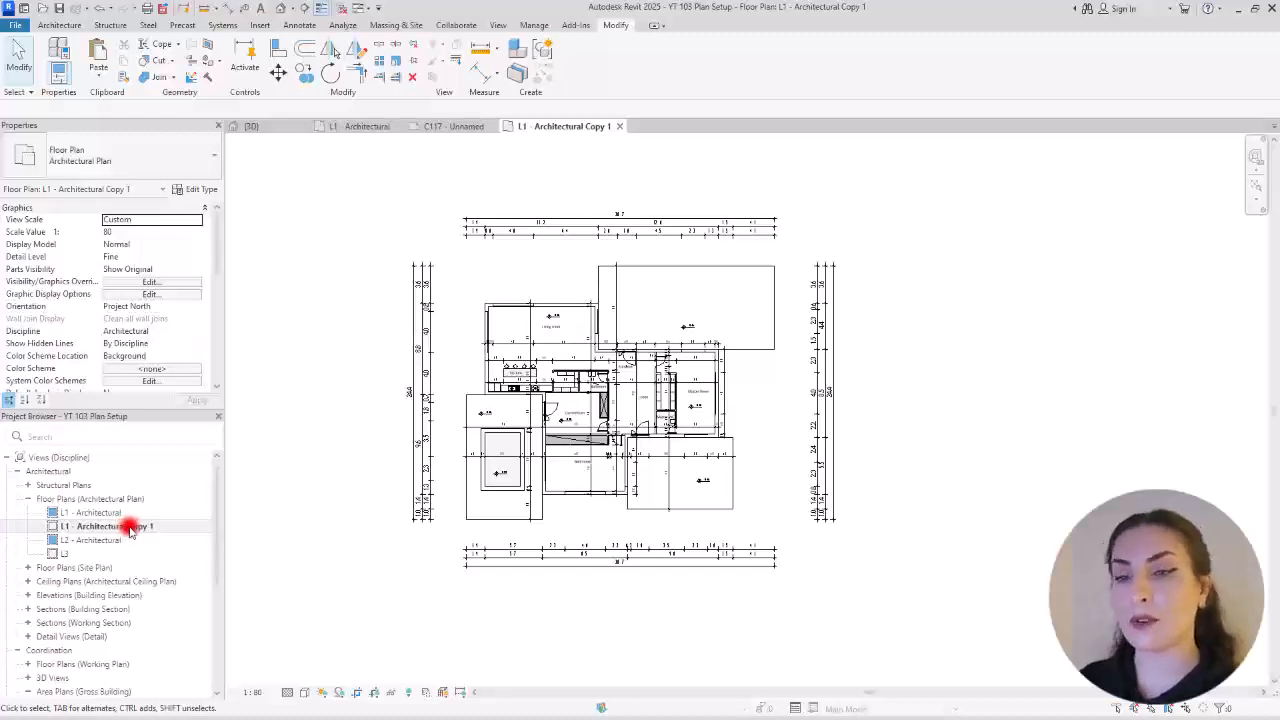
Step: Rename the duplicated floor plan view to L1 - Architectural (Furniture)
right_click(128, 530)
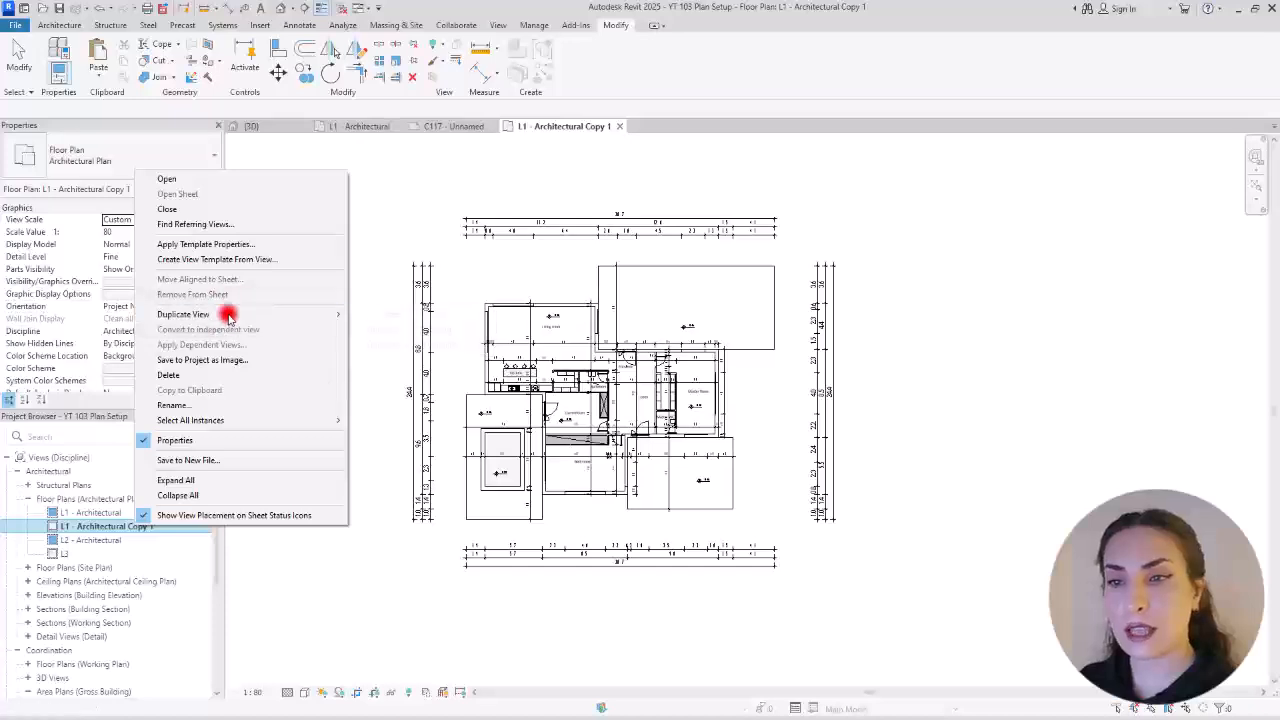
click(174, 405)
drag(123, 529, 178, 519)
key(BackSpace)
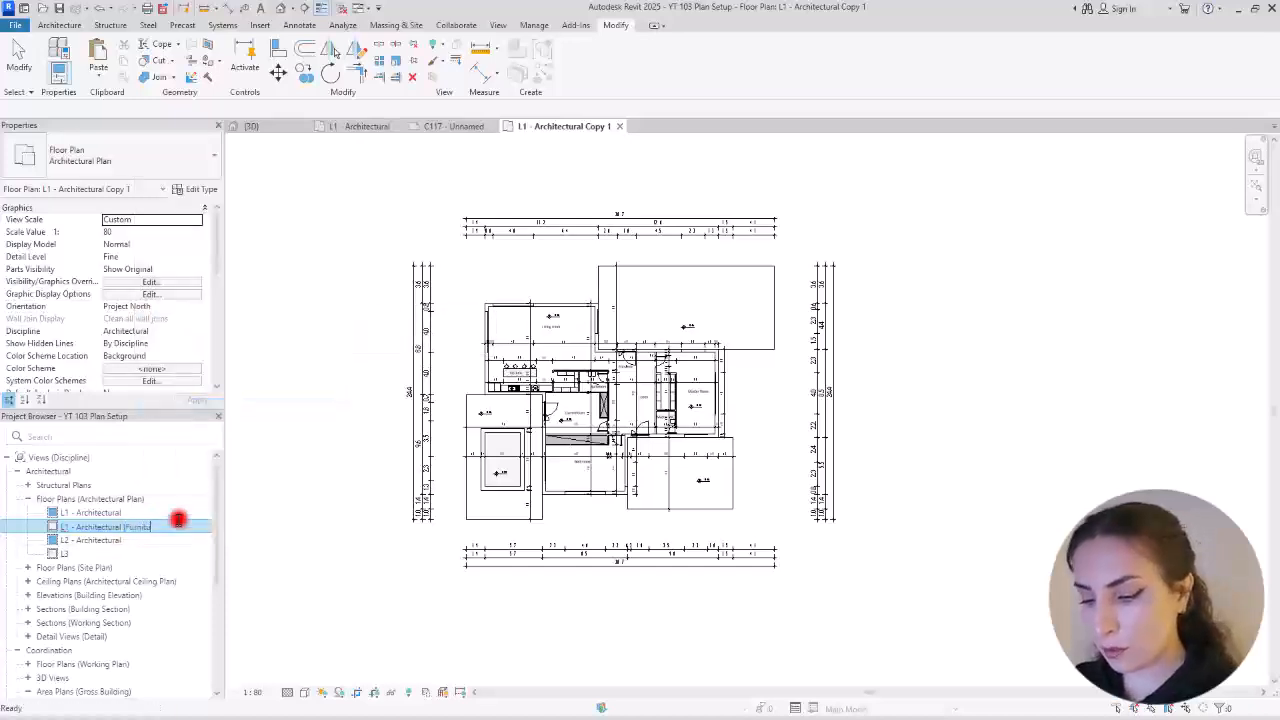
text((Furniture))
key(Return)
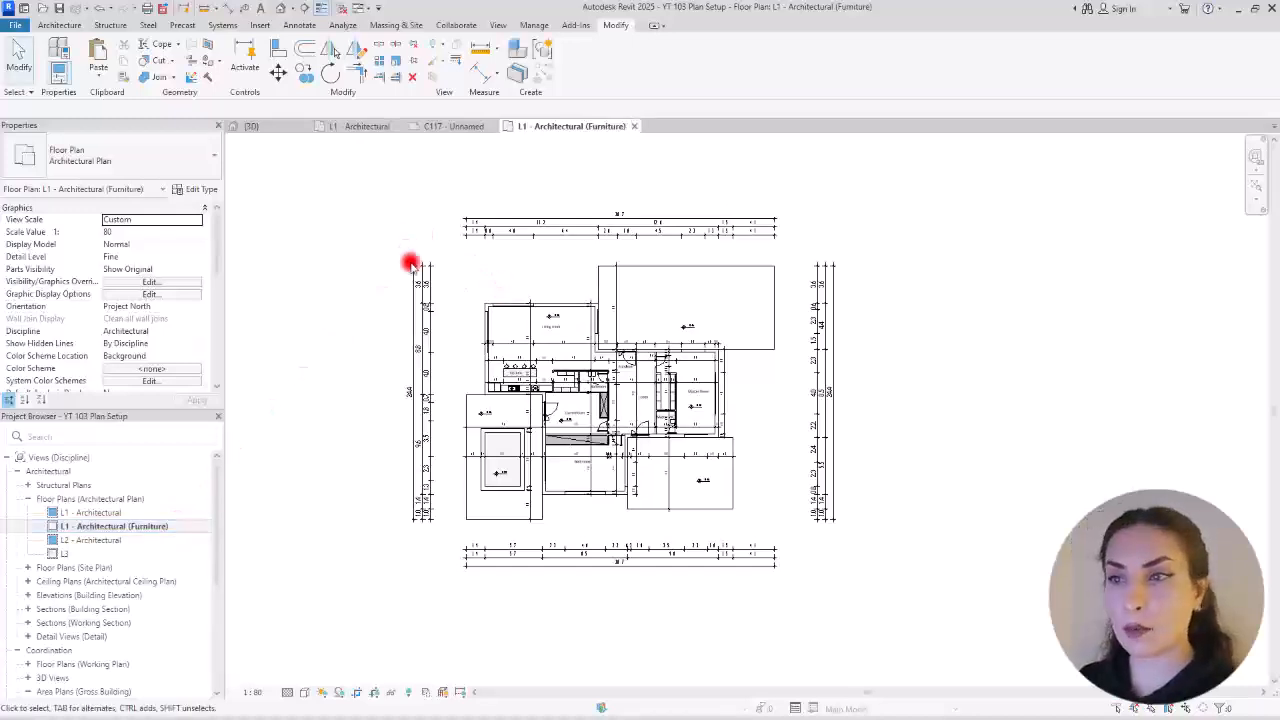
Step: Select the whole furniture plan, filter the selection down to Dimensions only, and delete them from the view
drag(344, 170, 986, 629)
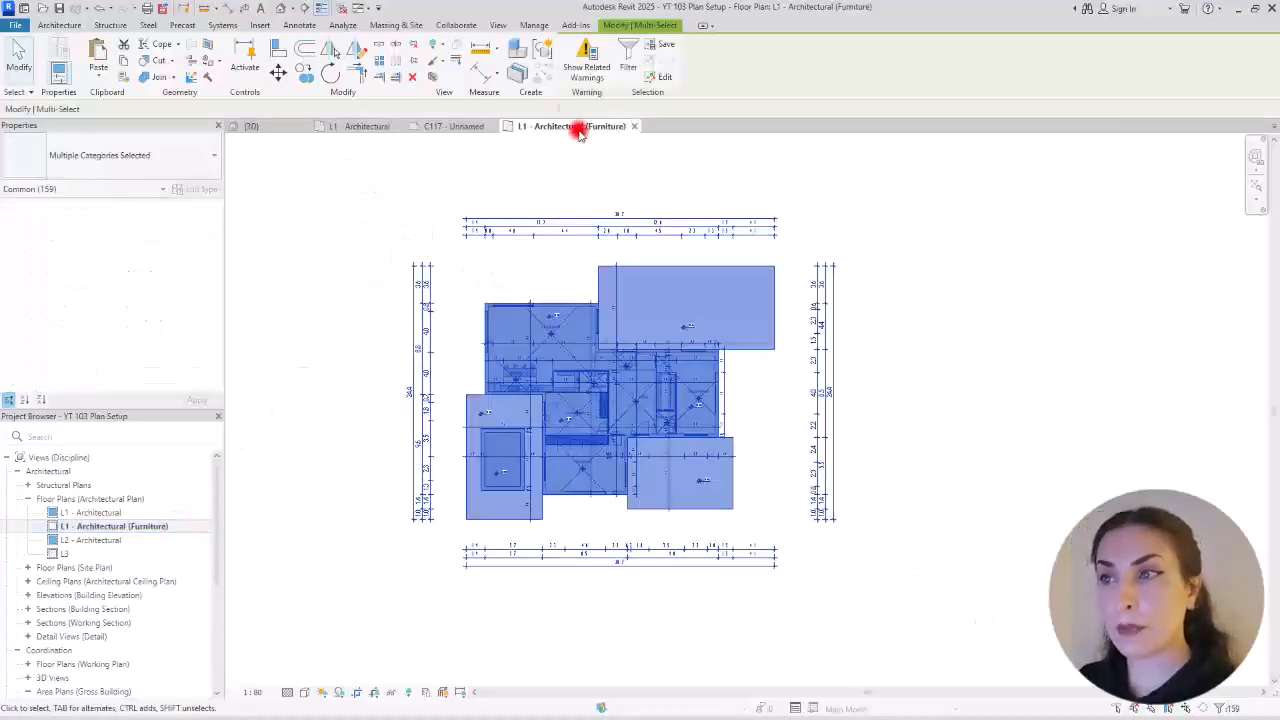
click(622, 55)
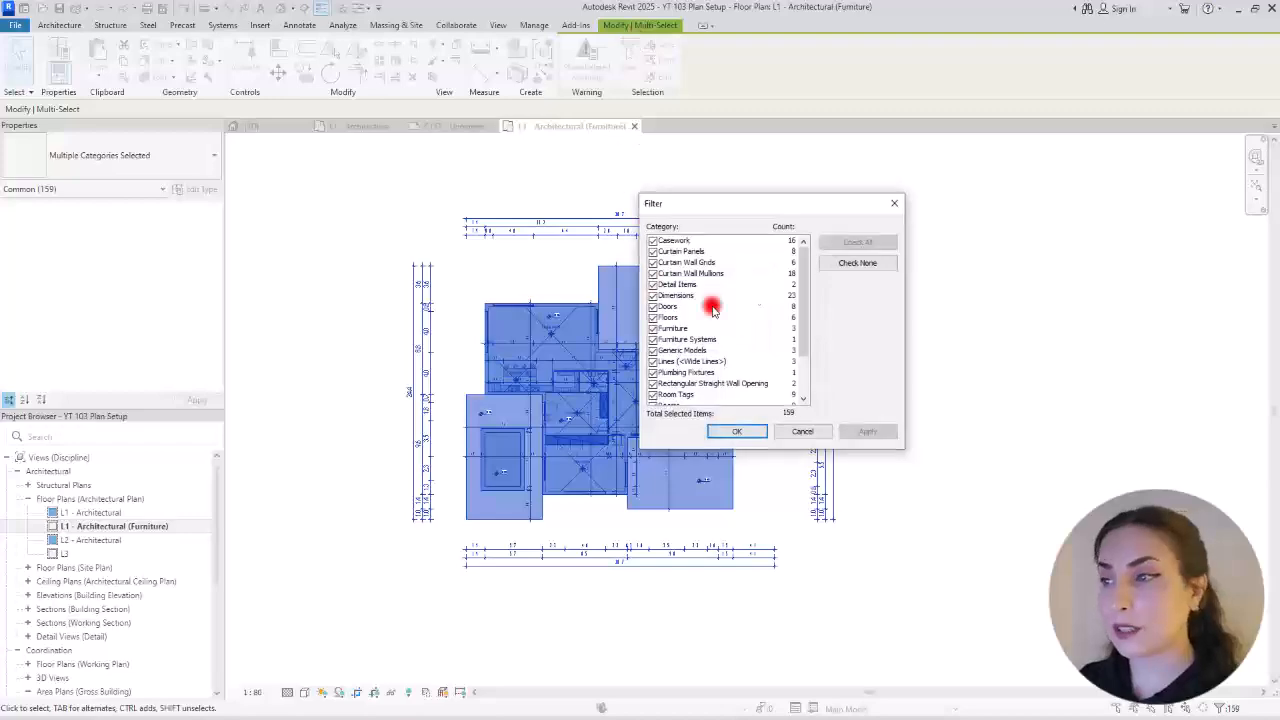
click(832, 270)
click(653, 295)
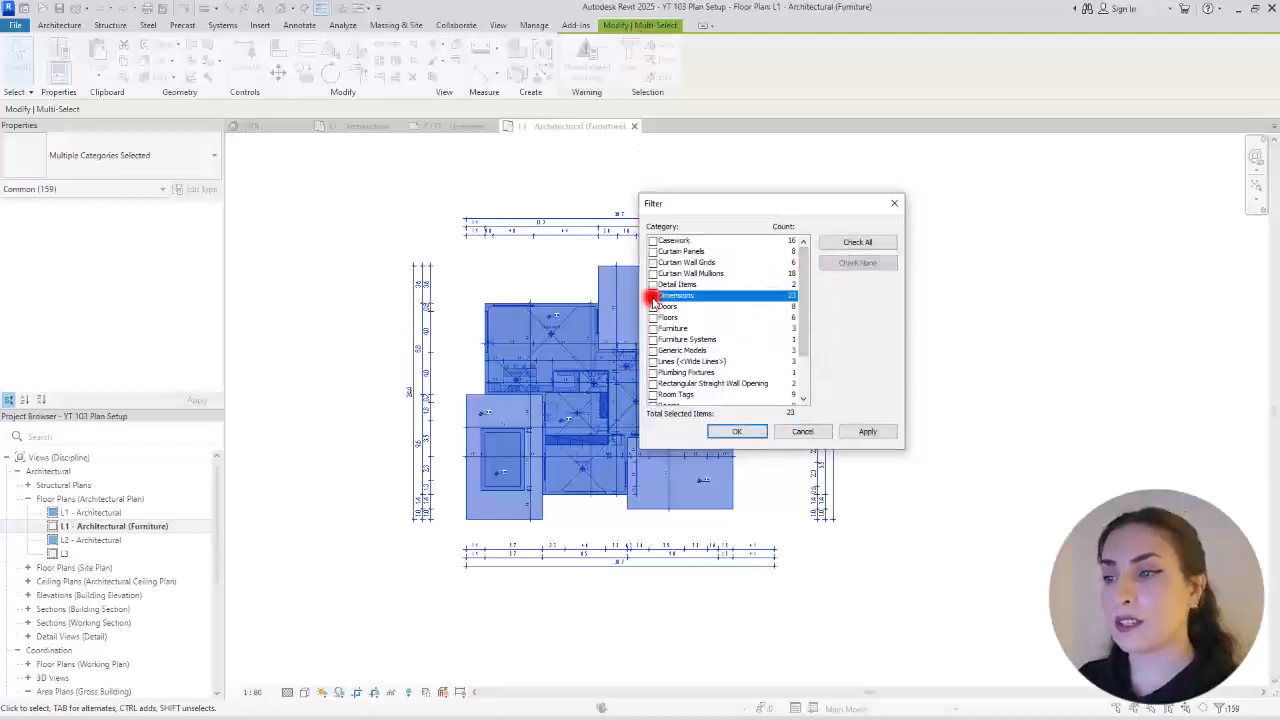
click(738, 429)
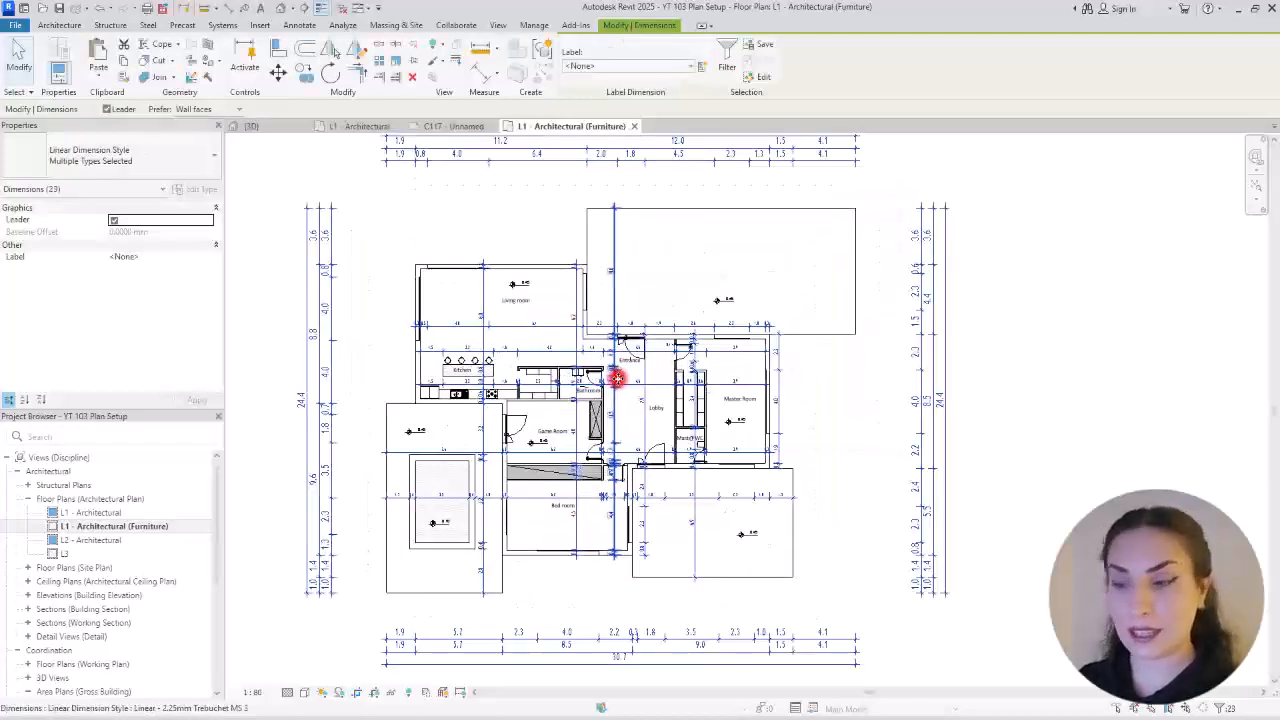
key(Escape)
scroll(831, 450, down, 3)
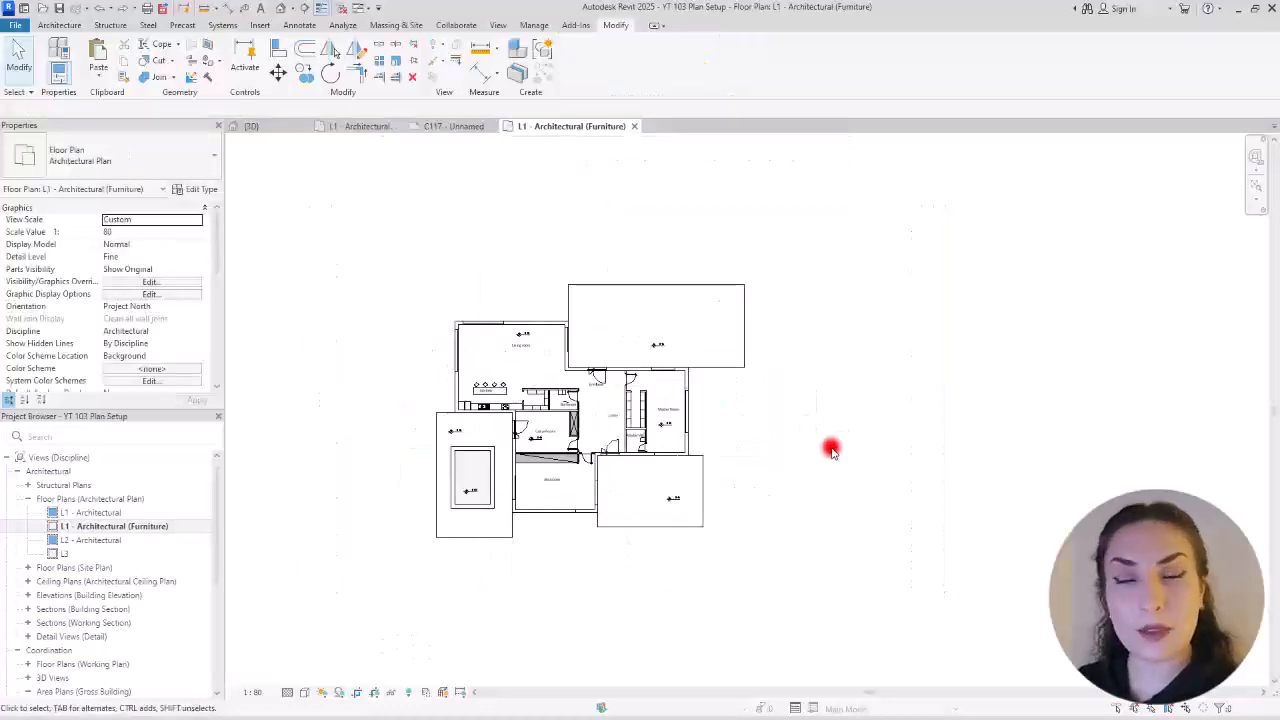
Step: Reveal the hidden elements in the furniture plan, select the whole plan area, and unhide the selection by category
click(407, 693)
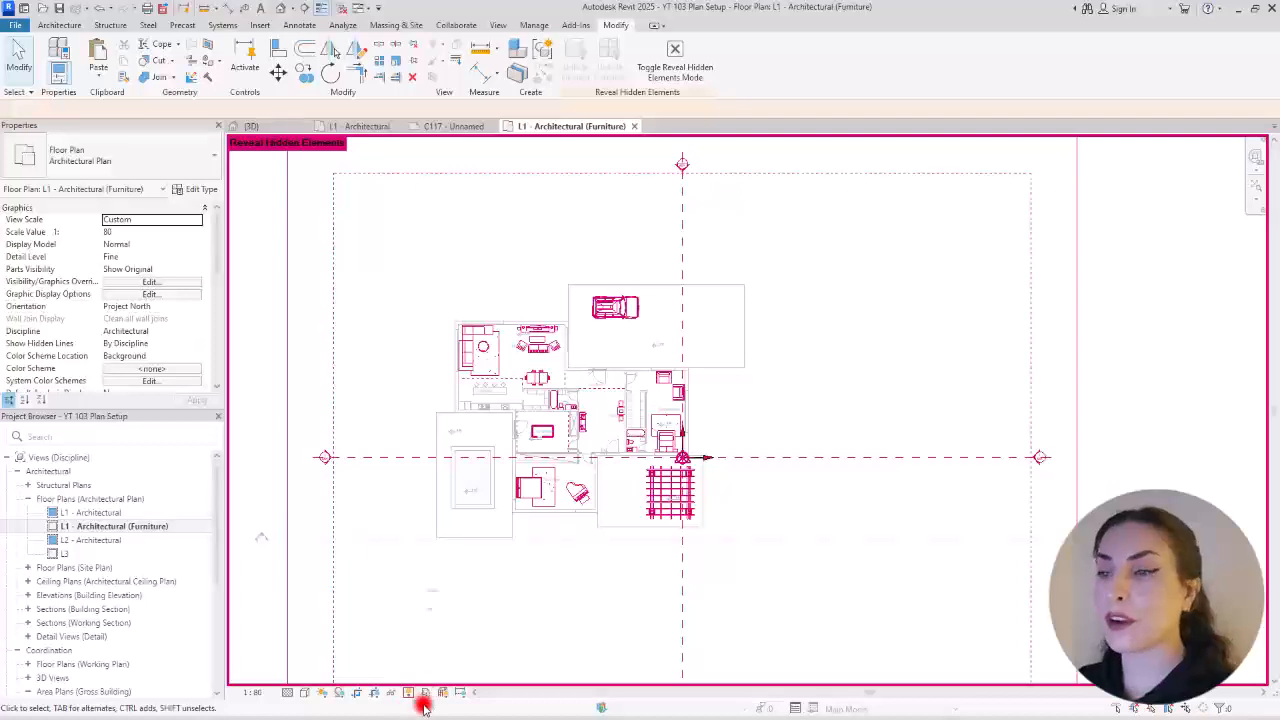
drag(411, 245, 862, 630)
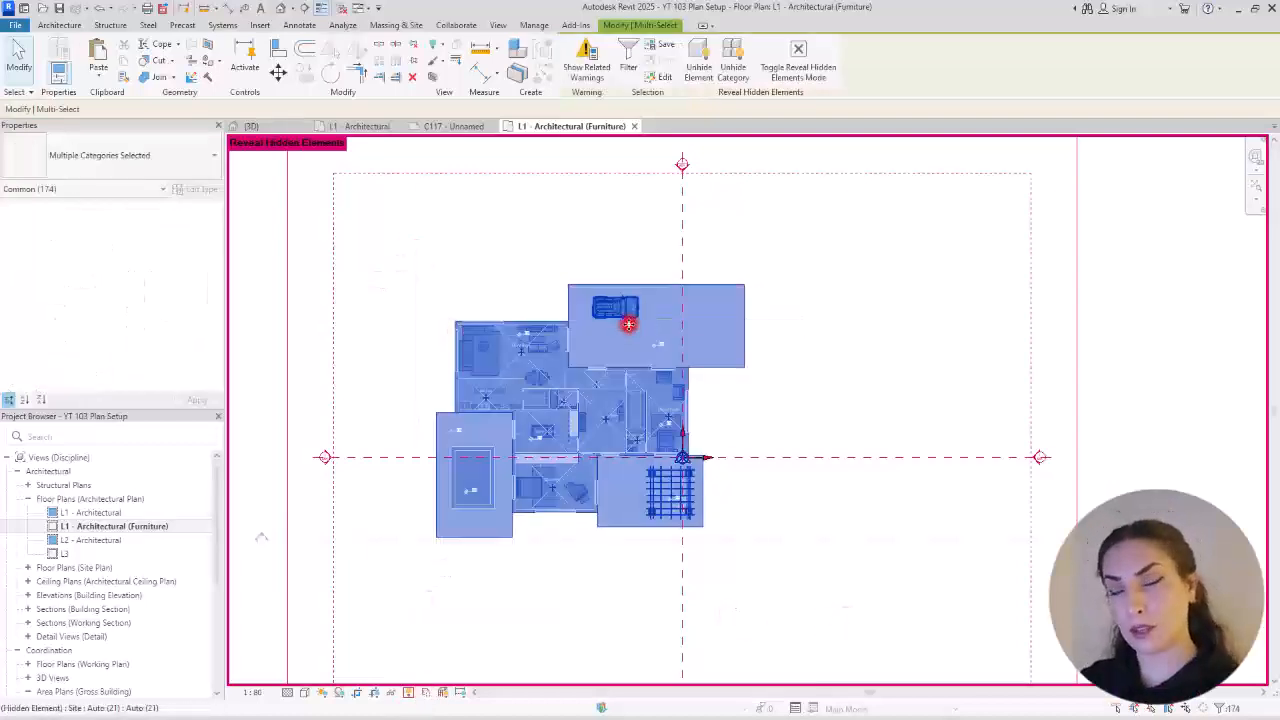
right_click(625, 317)
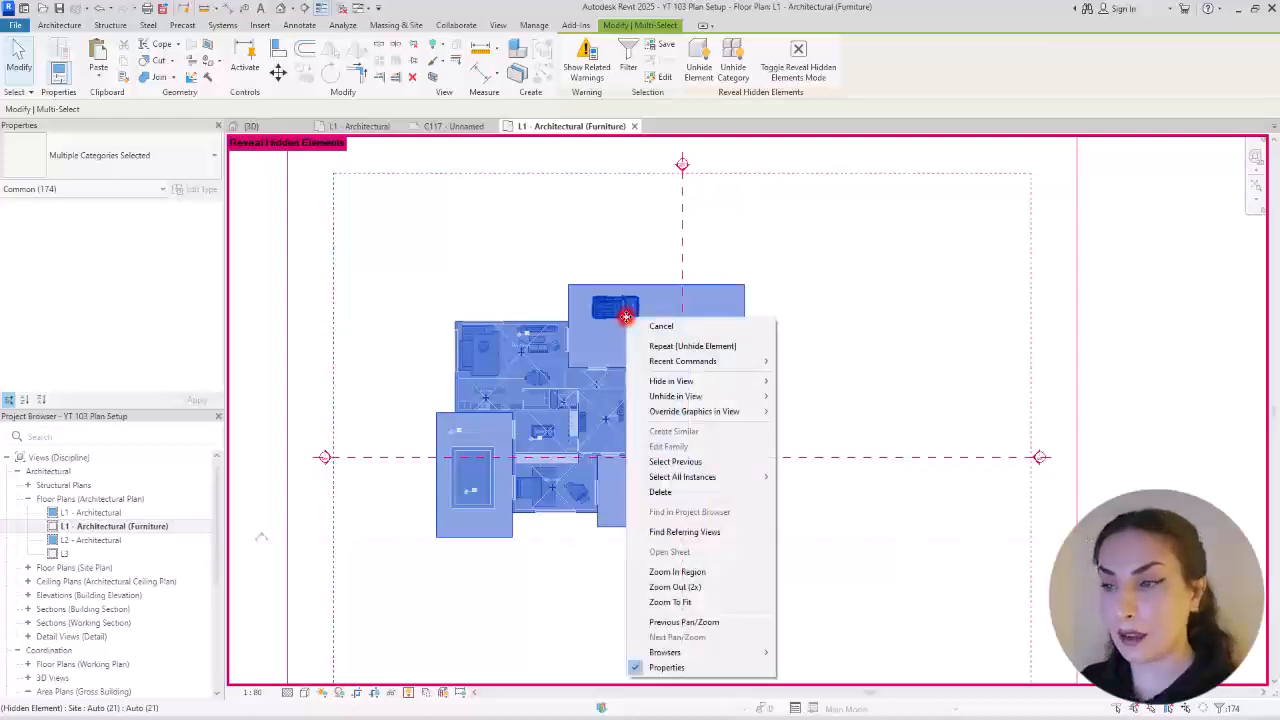
mouse_move(740, 396)
click(818, 414)
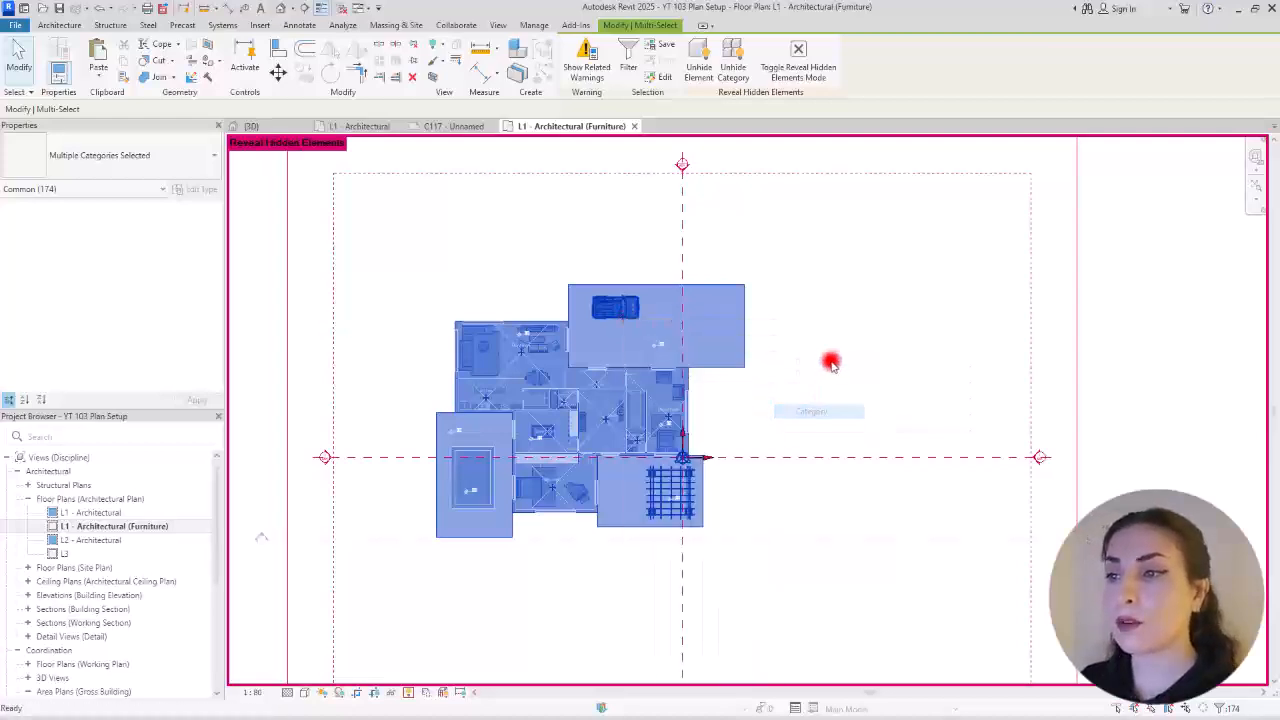
Step: Turn off Reveal Hidden Elements in the furniture plan and inspect the room tags, room separation lines and spot elevations
click(419, 695)
scroll(700, 434, up, 3)
scroll(843, 440, down, 2)
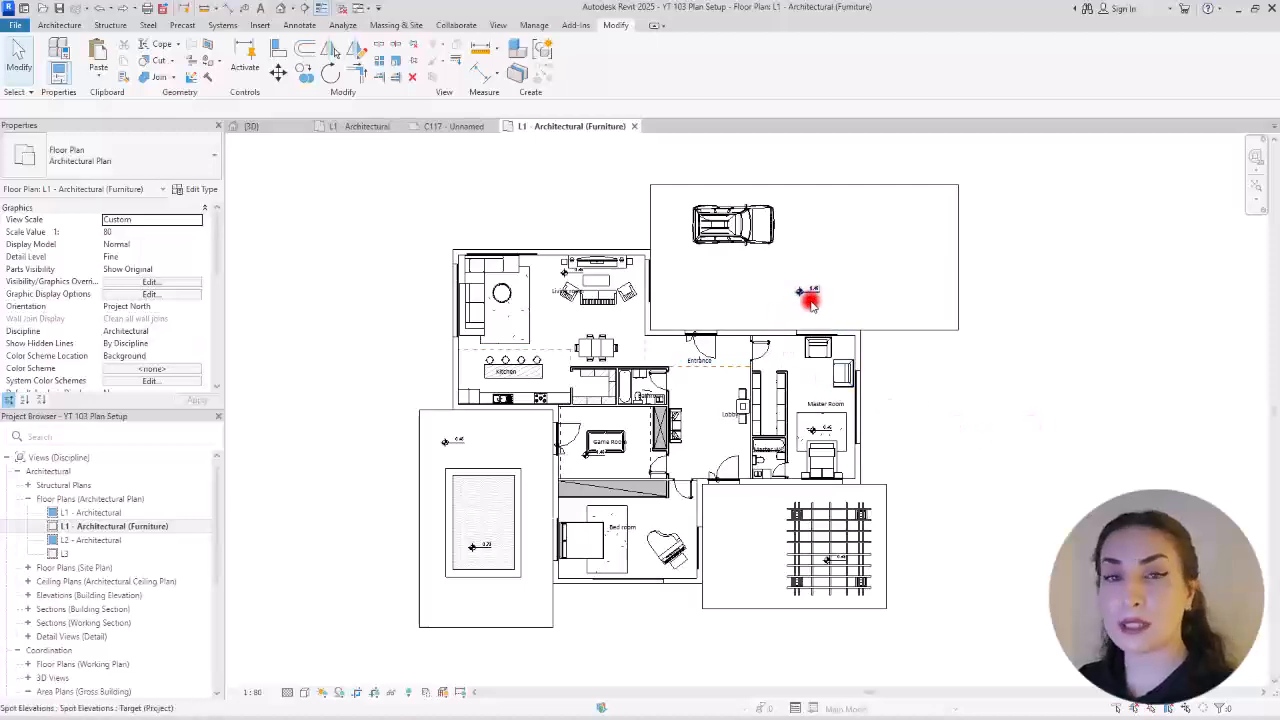
scroll(686, 366, up, 5)
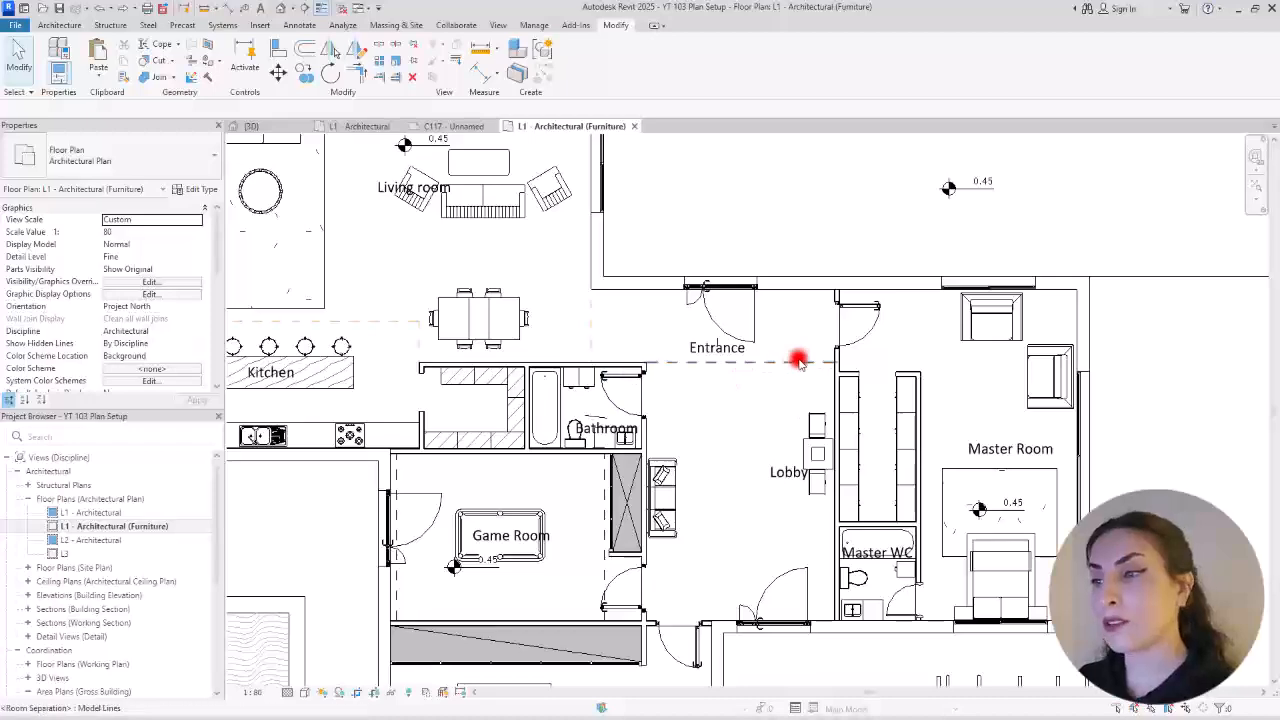
scroll(790, 360, down, 3)
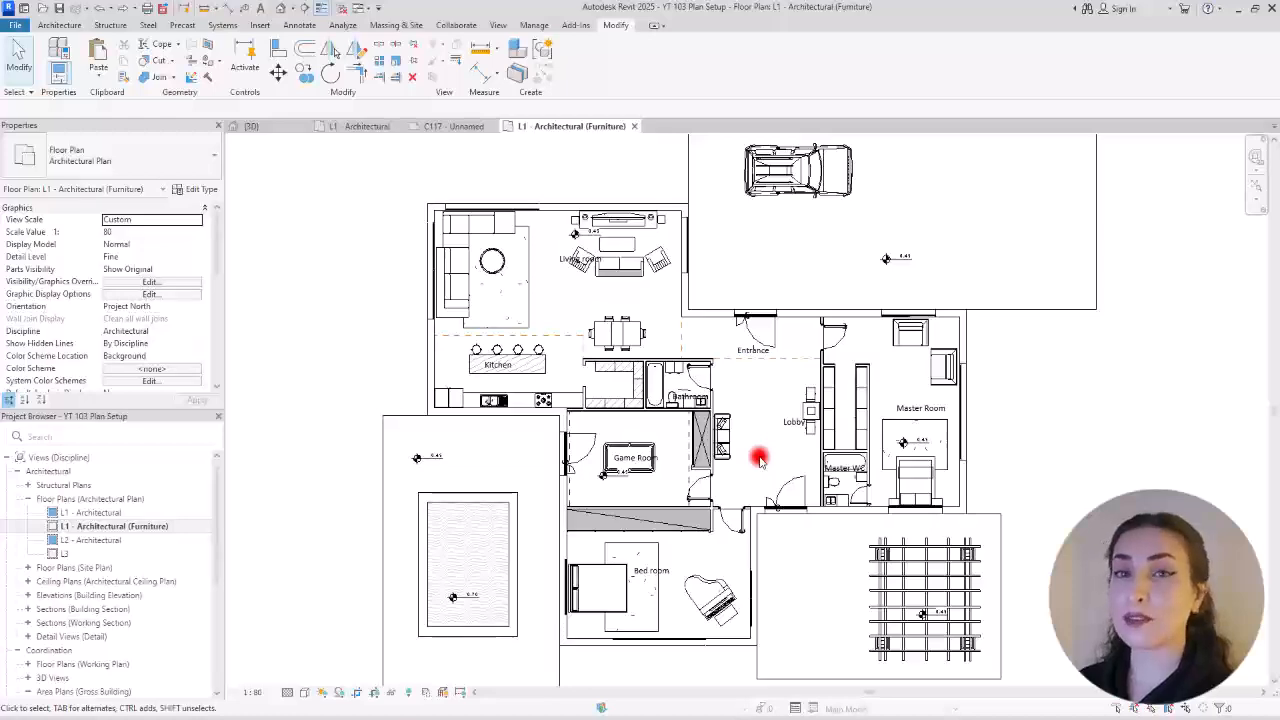
Step: Select the whole furniture plan, filter the selection down to Room Separation, Room Tags and Spot Elevations, and delete them
scroll(757, 436, down, 4)
drag(534, 229, 1007, 608)
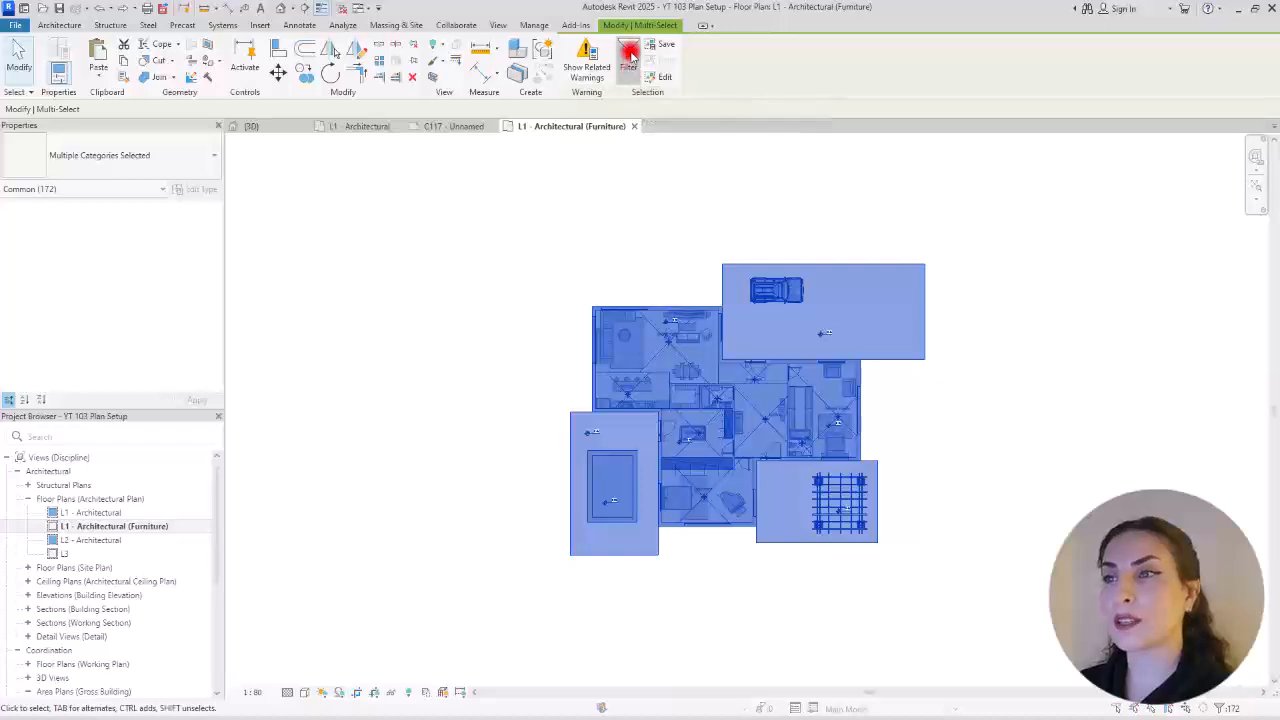
click(630, 64)
click(856, 263)
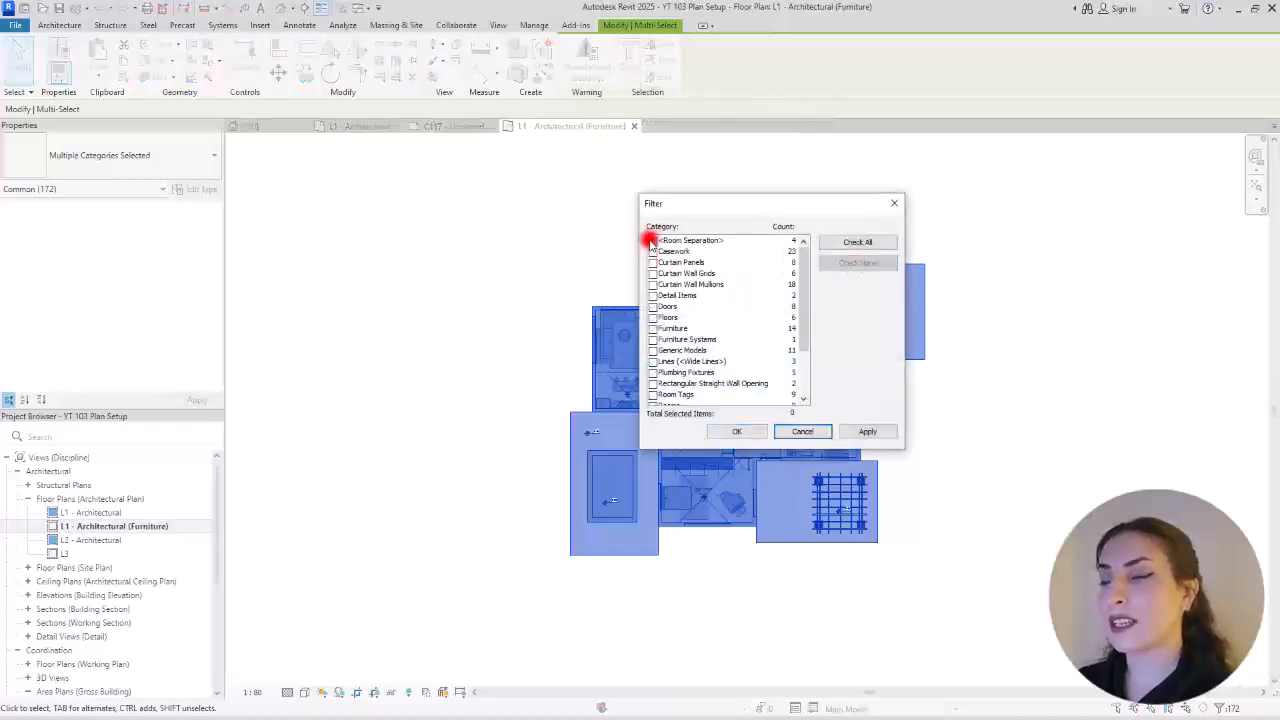
click(652, 241)
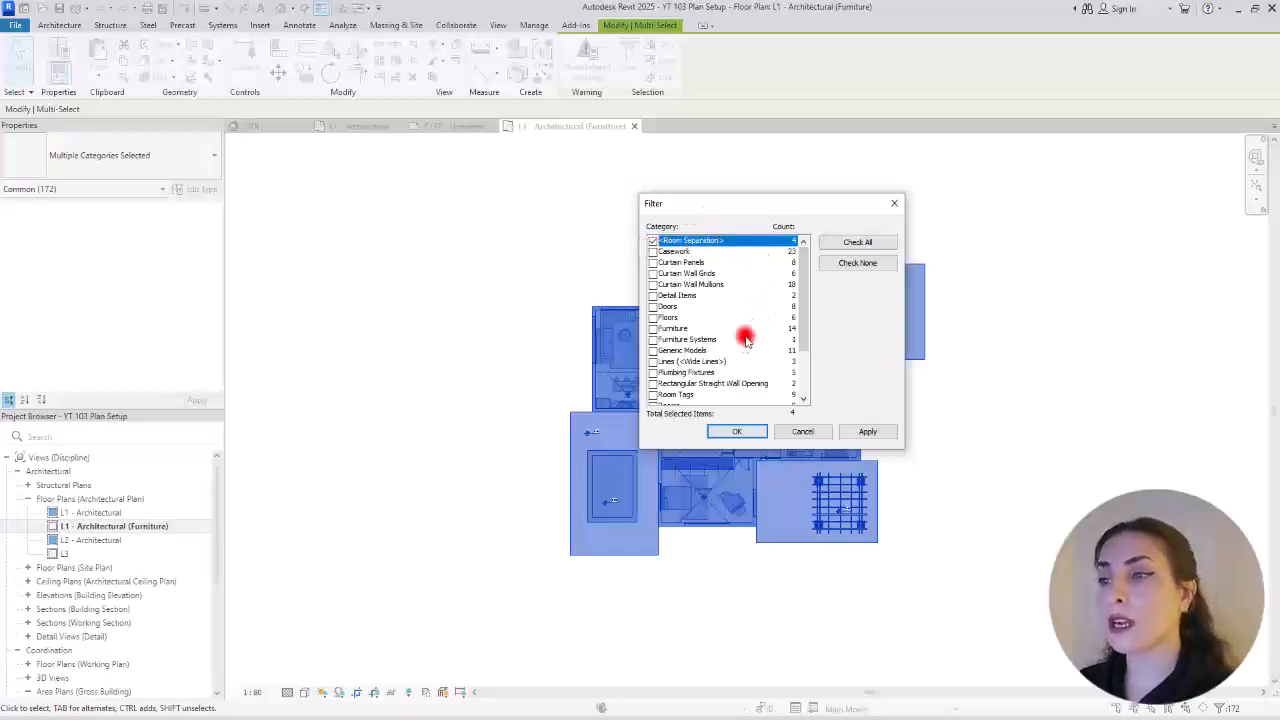
drag(801, 271, 803, 380)
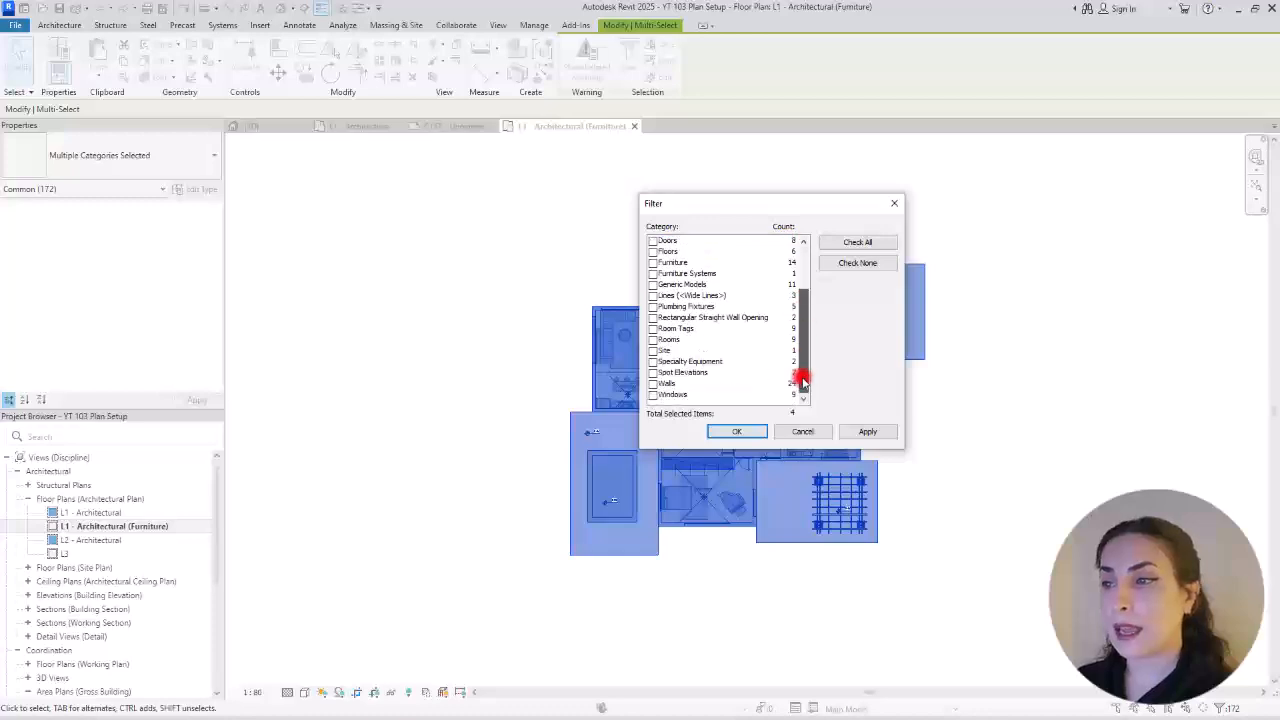
click(653, 329)
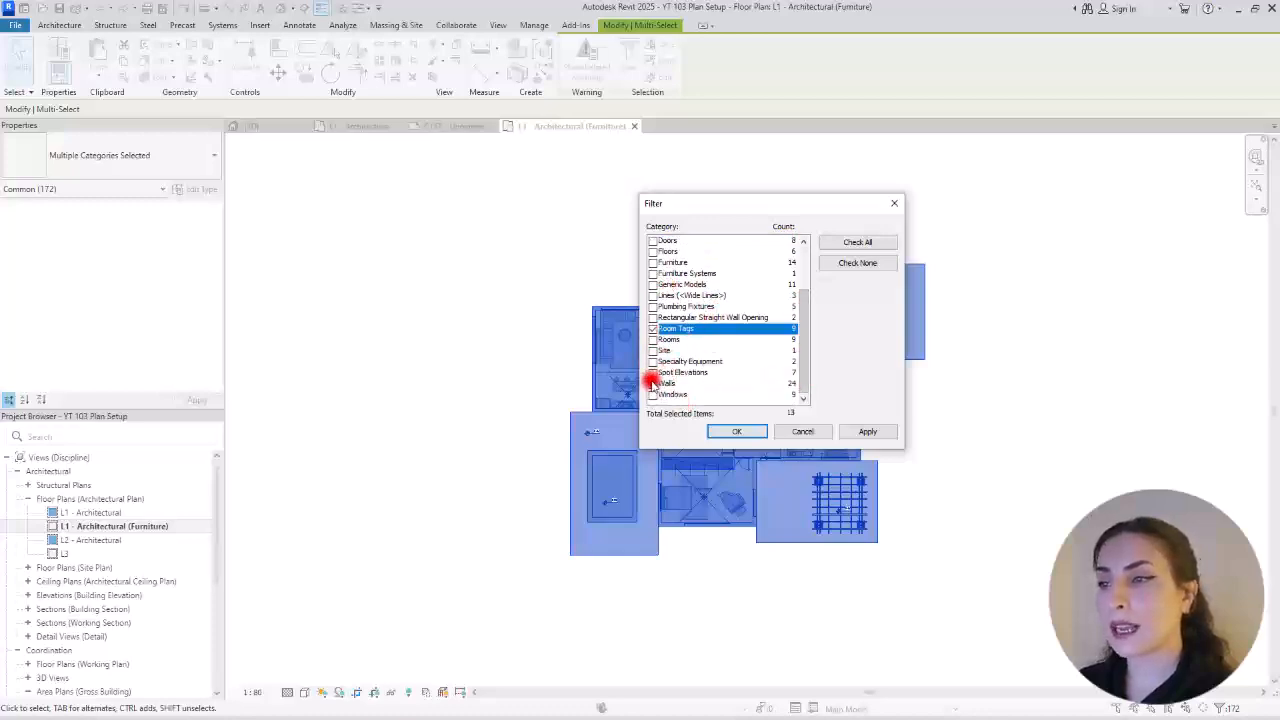
click(652, 372)
click(736, 431)
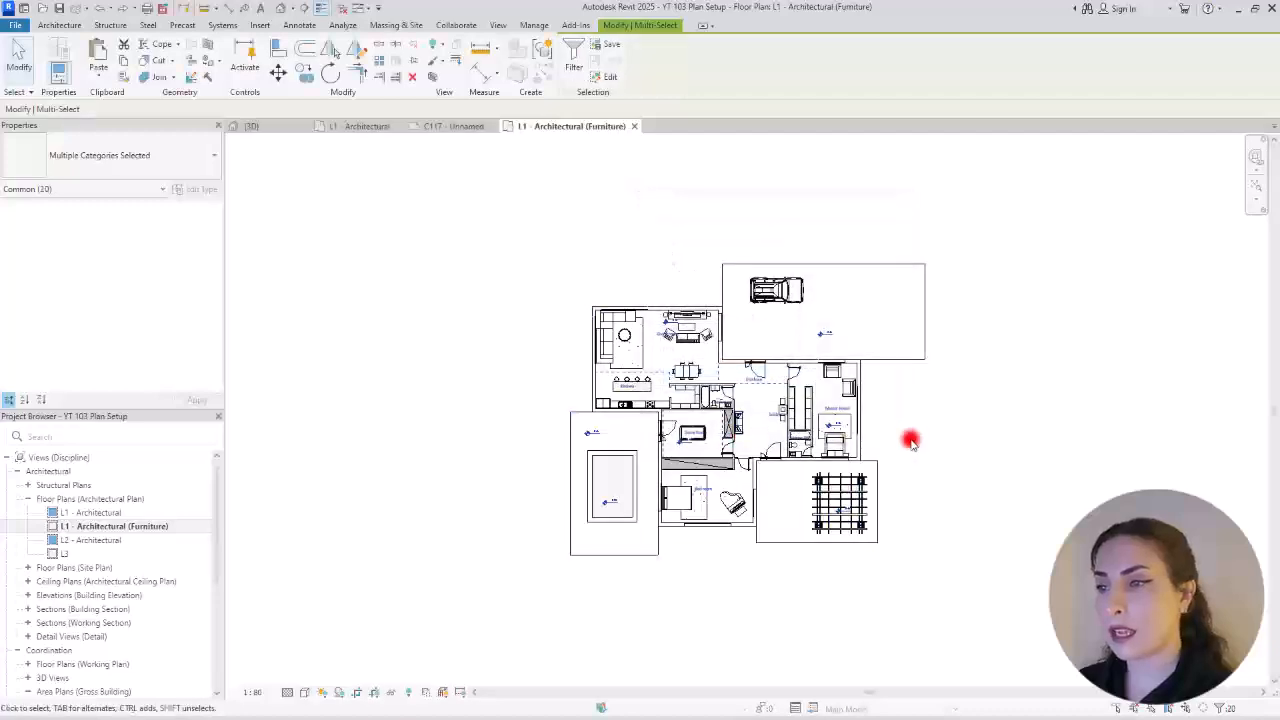
key(Delete)
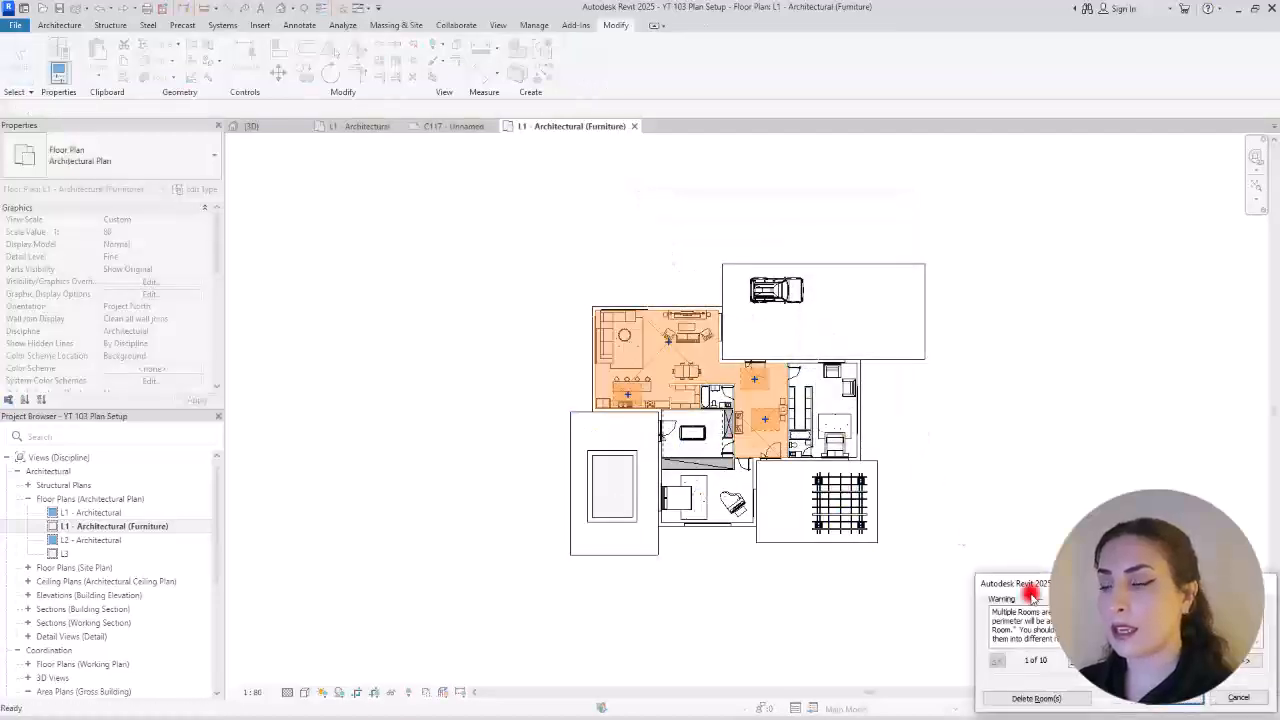
Step: Set the furniture plan's visual style to Consistent Colors and look over the coloured rooms
scroll(906, 429, up, 3)
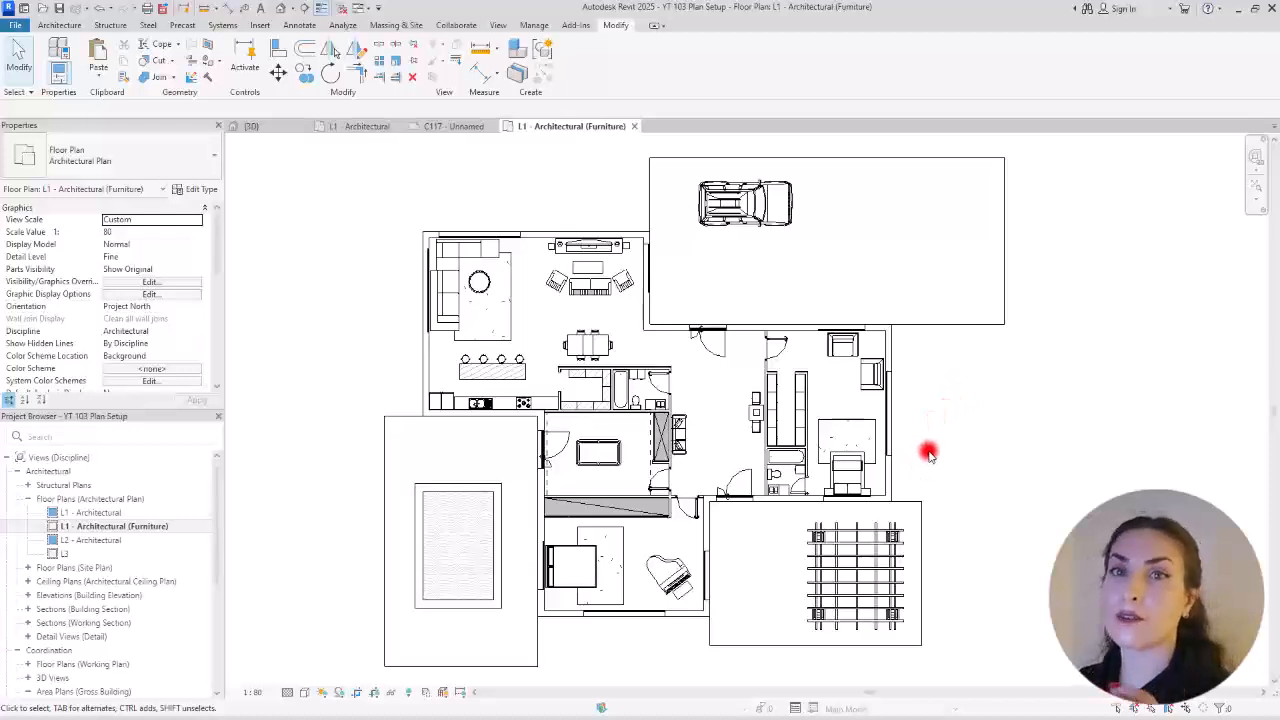
scroll(470, 380, down, 2)
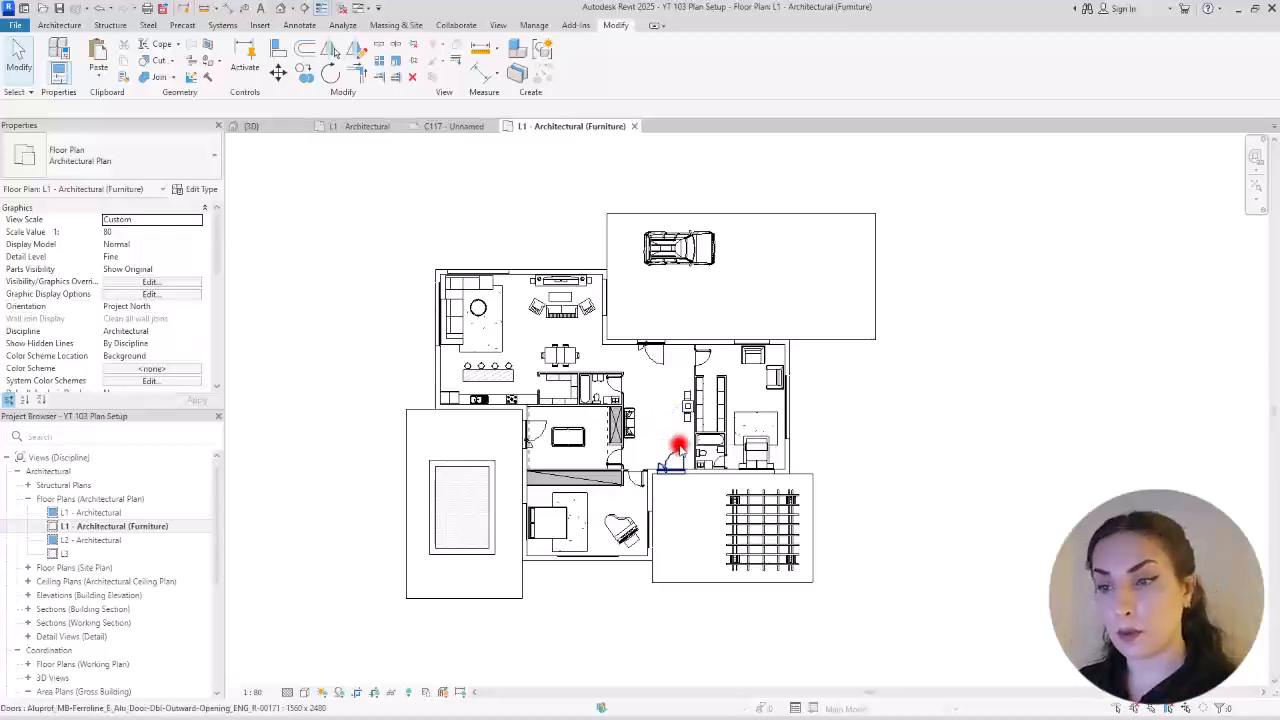
click(303, 692)
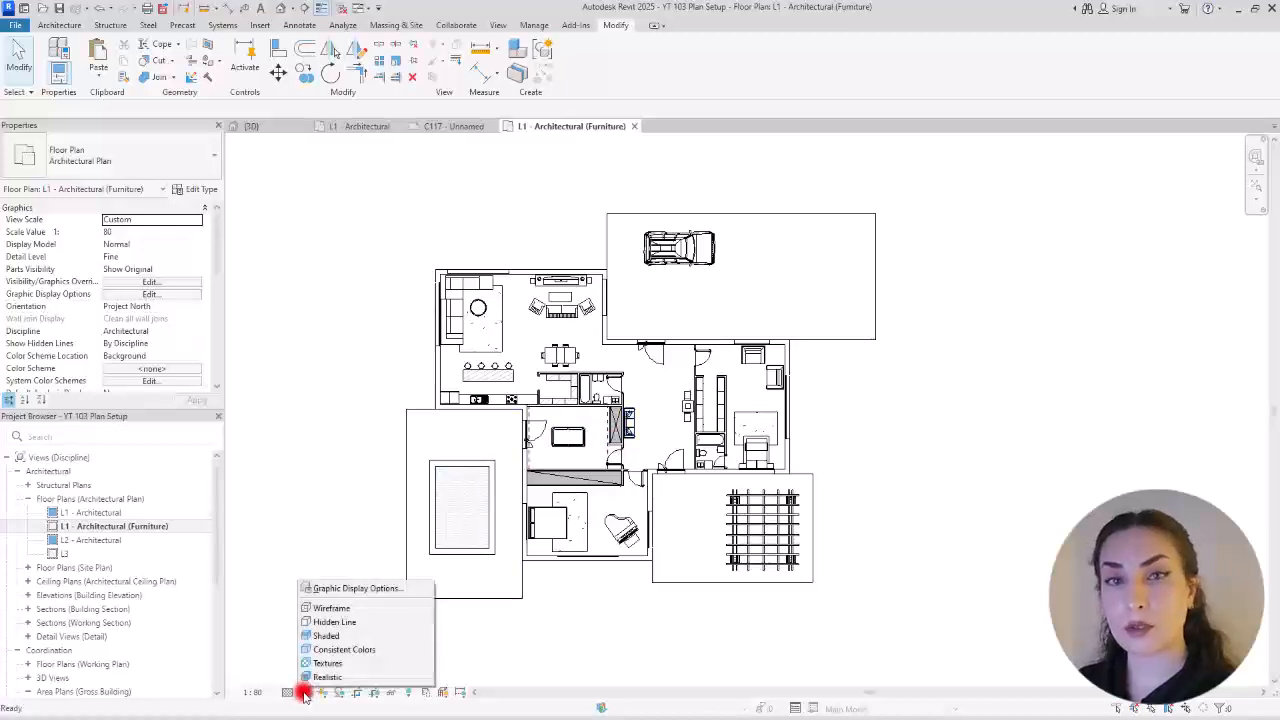
click(345, 649)
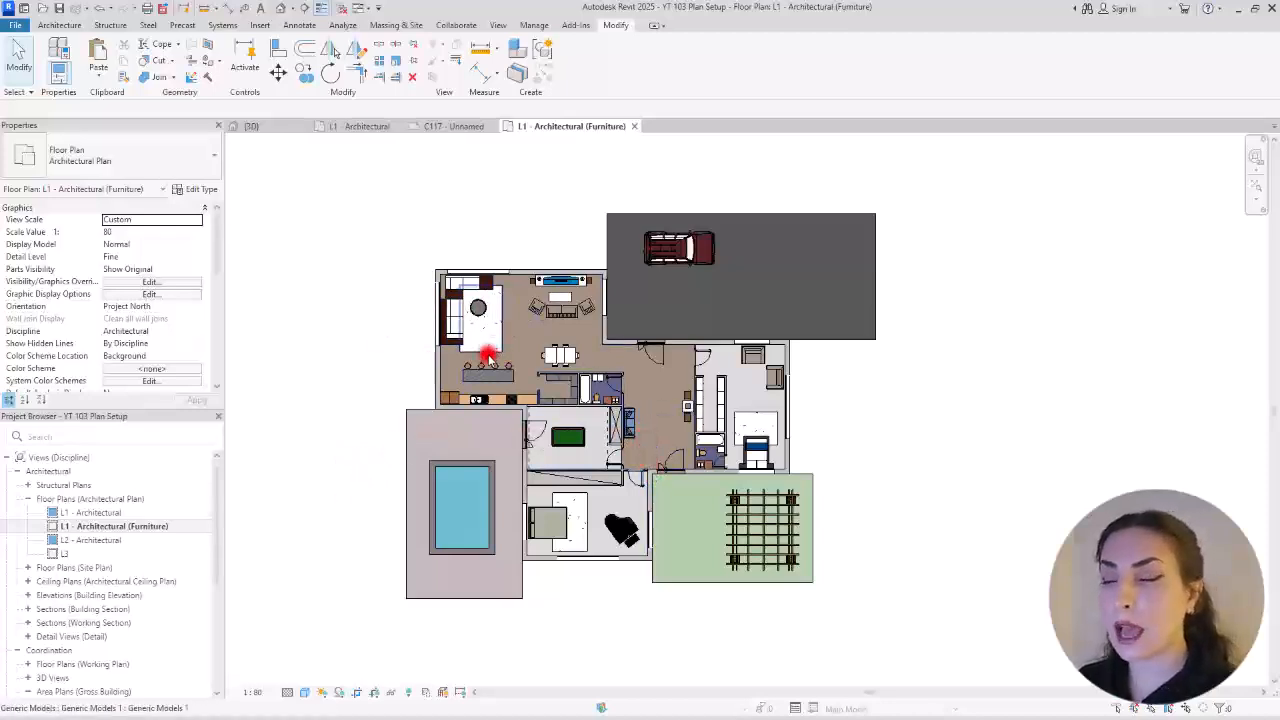
scroll(670, 373, up, 1)
scroll(668, 370, up, 1)
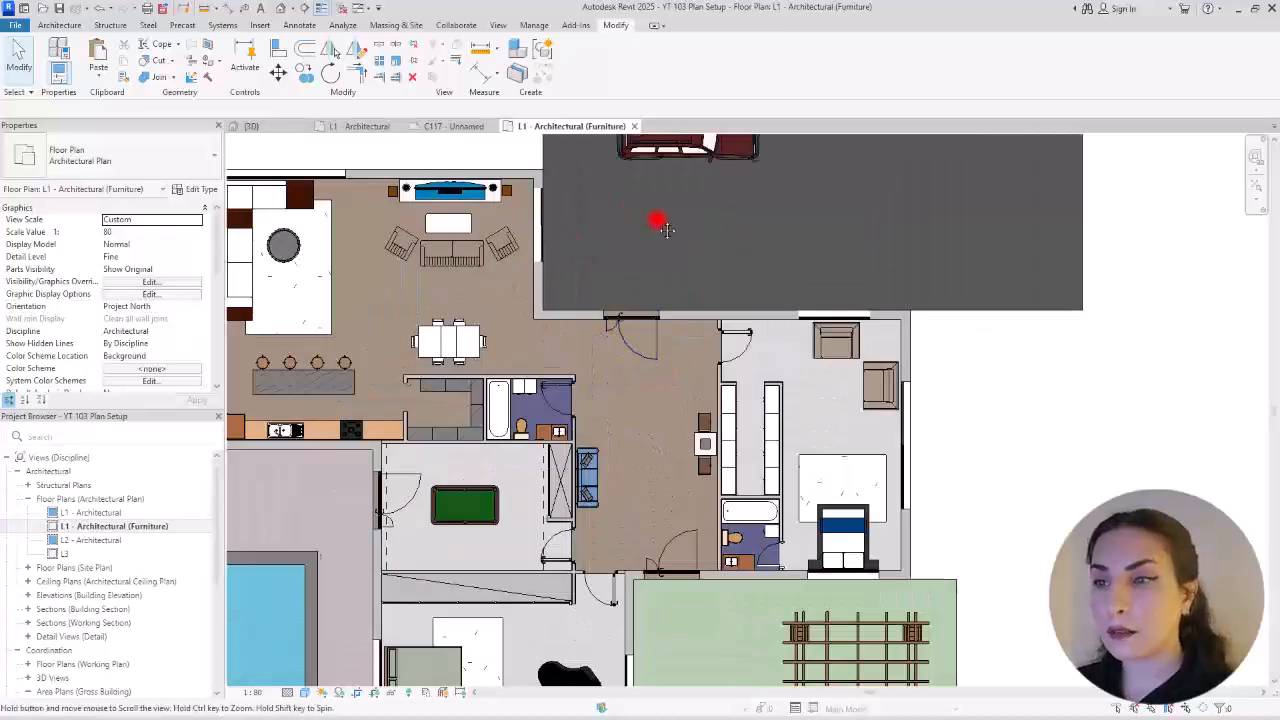
middle_drag(651, 214, 831, 240)
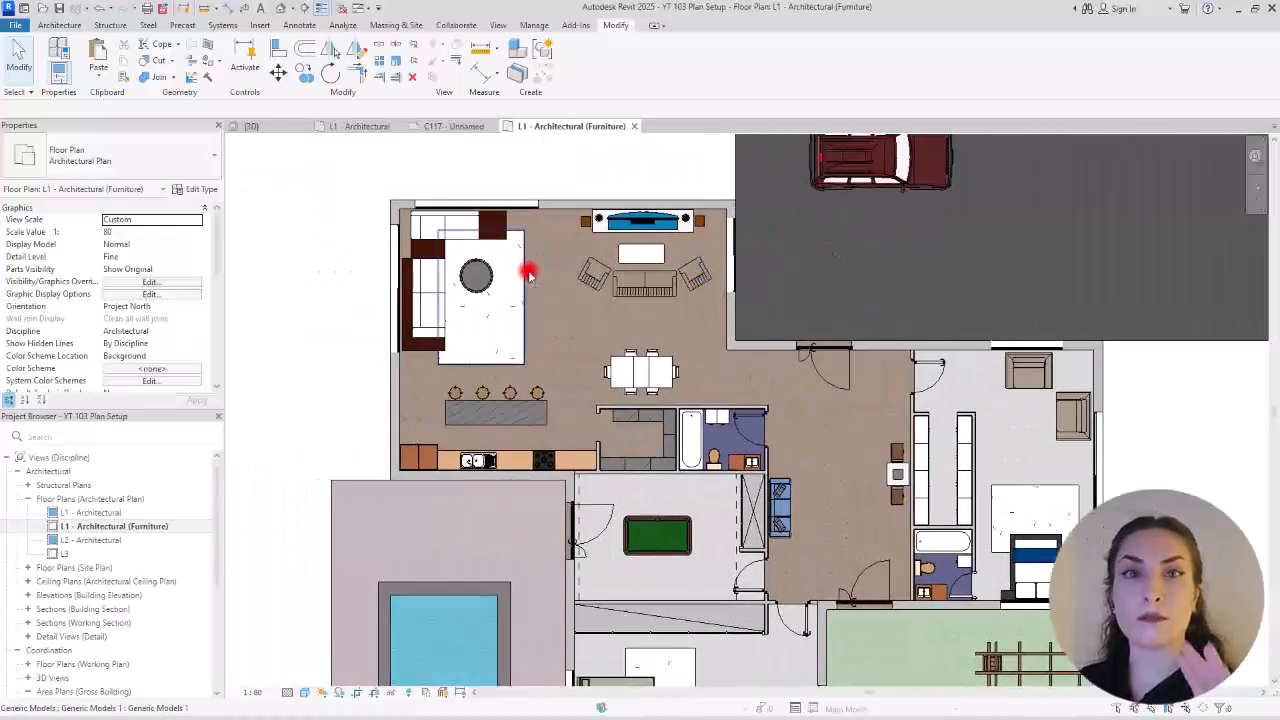
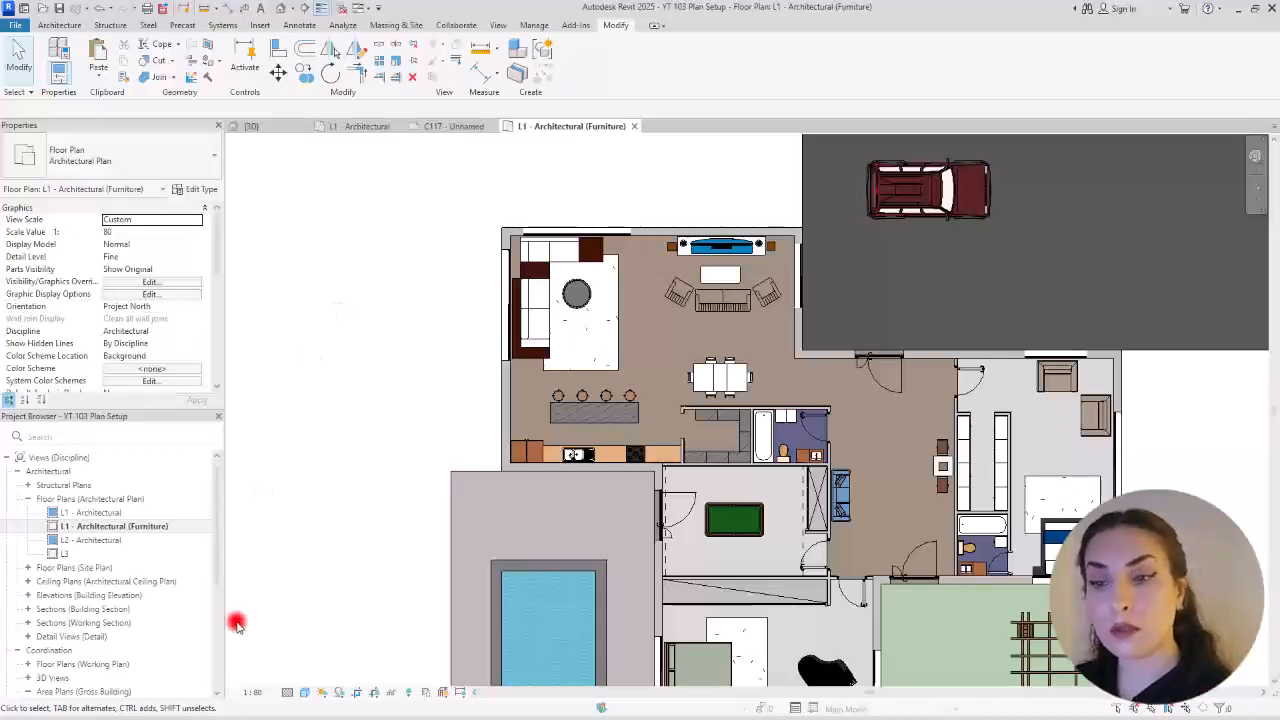
Step: Set the furniture plan's visual style back to Hidden Line and dismiss the save reminder without saving
click(304, 692)
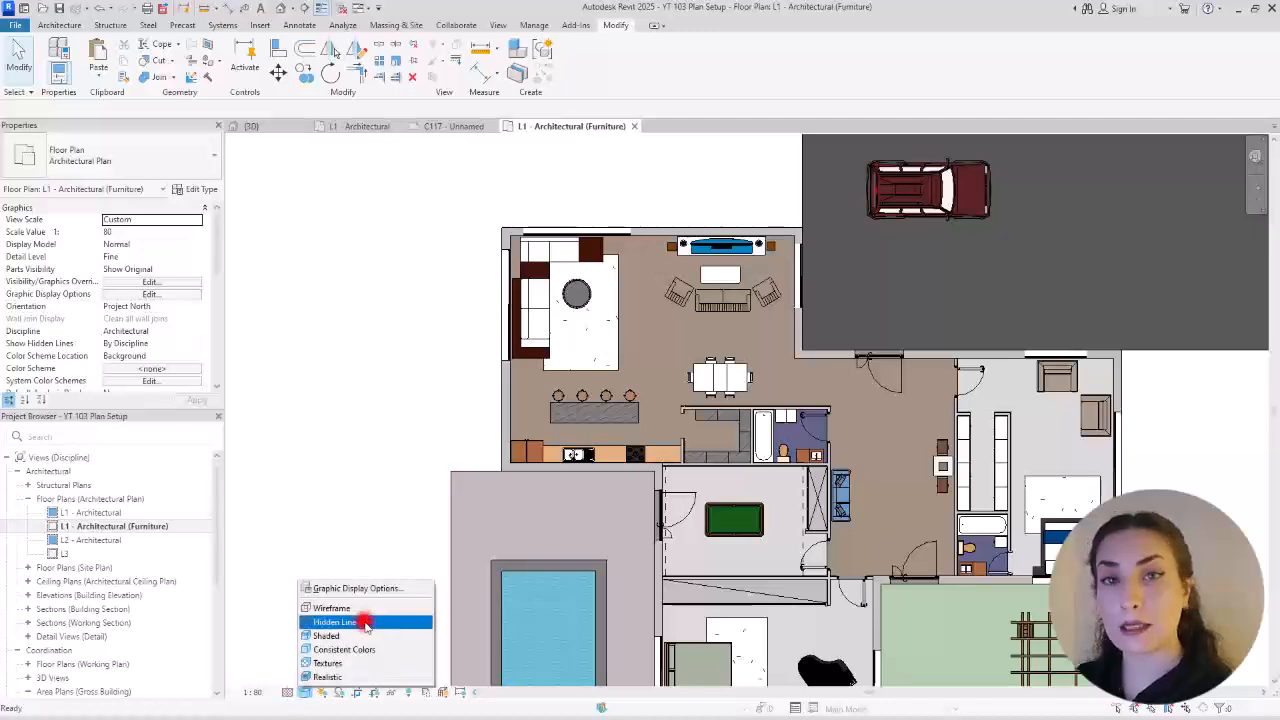
click(365, 623)
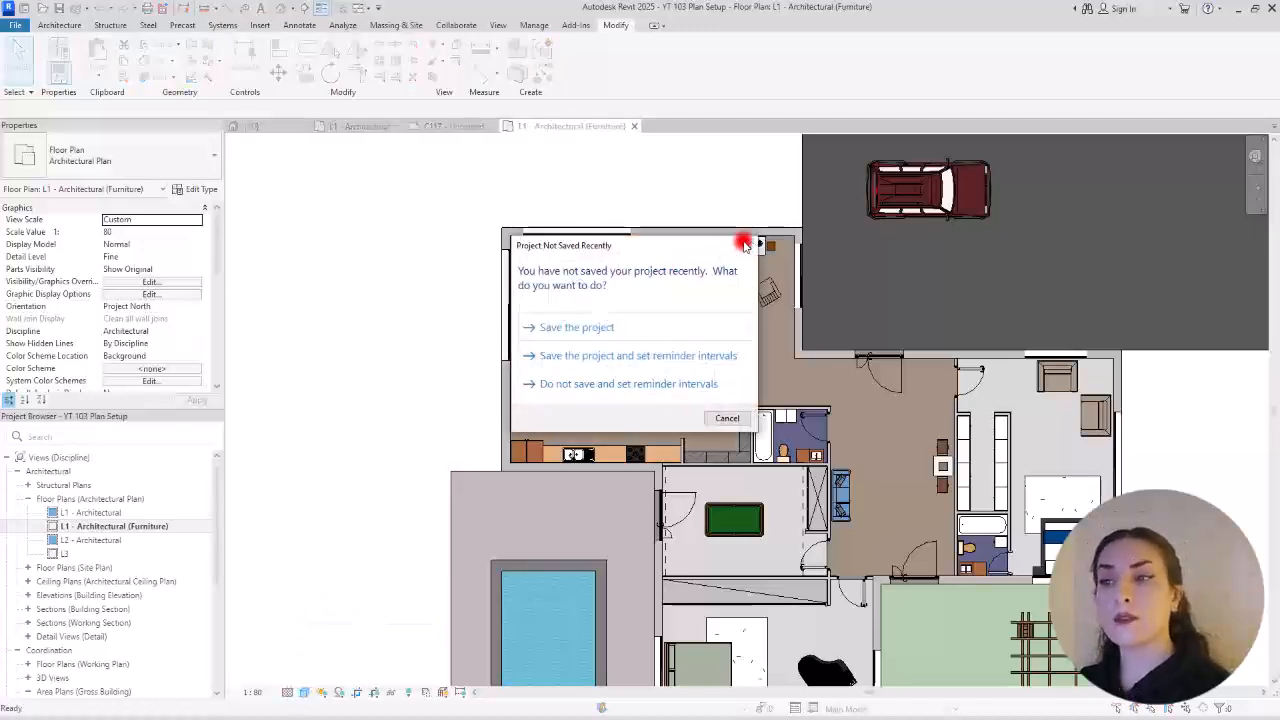
click(745, 244)
scroll(385, 210, down, 3)
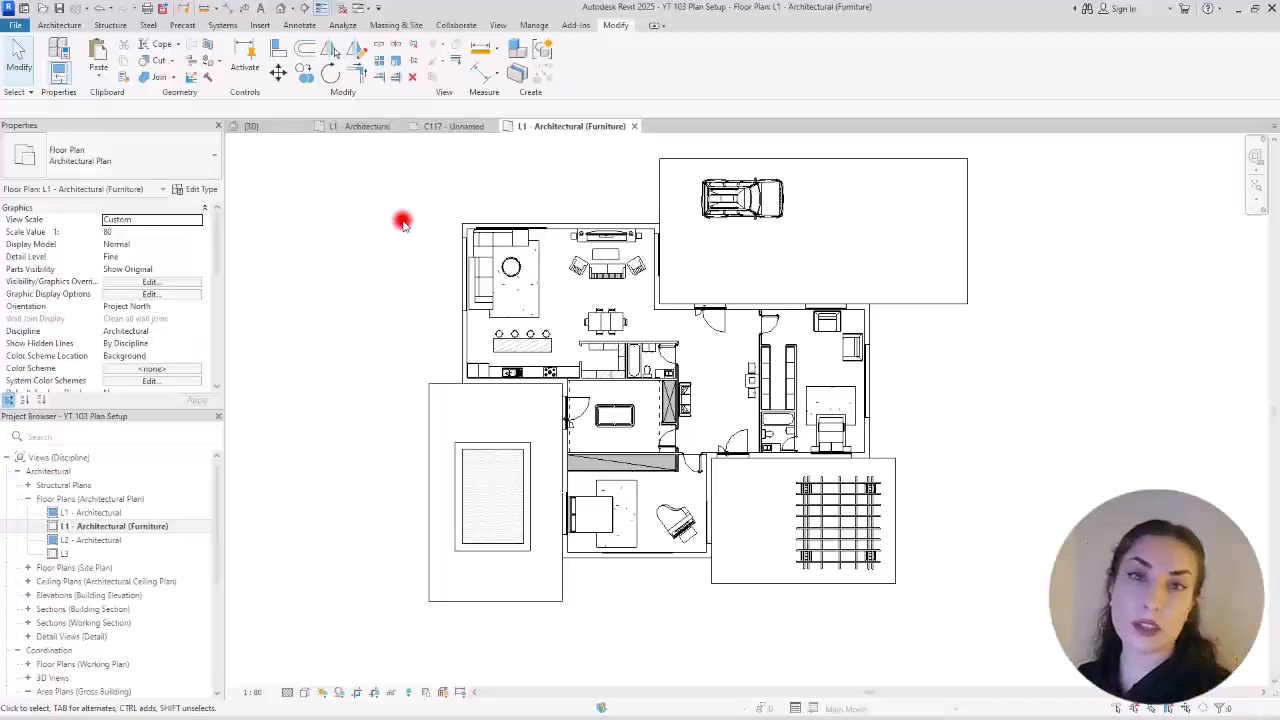
Step: Select the living area's floor together with the exterior wall above it, and filter the selection down to Floors only
scroll(305, 312, up, 1)
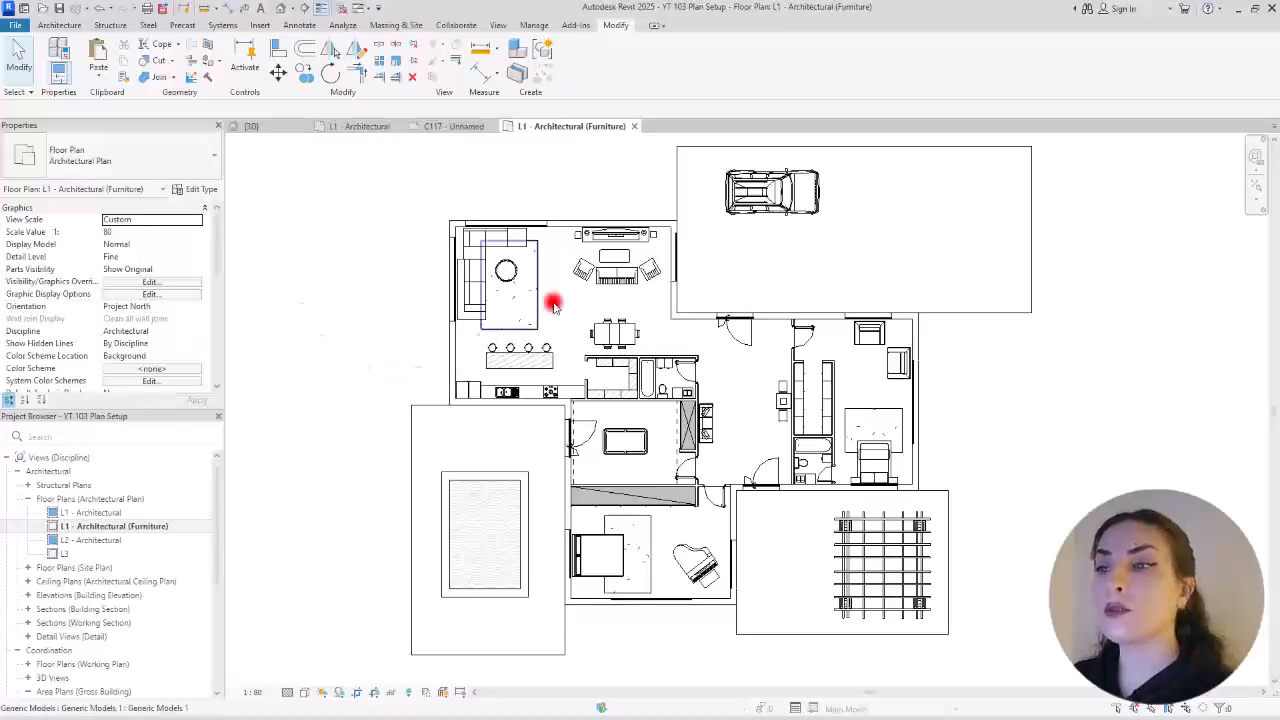
scroll(583, 212, up, 2)
drag(561, 191, 523, 277)
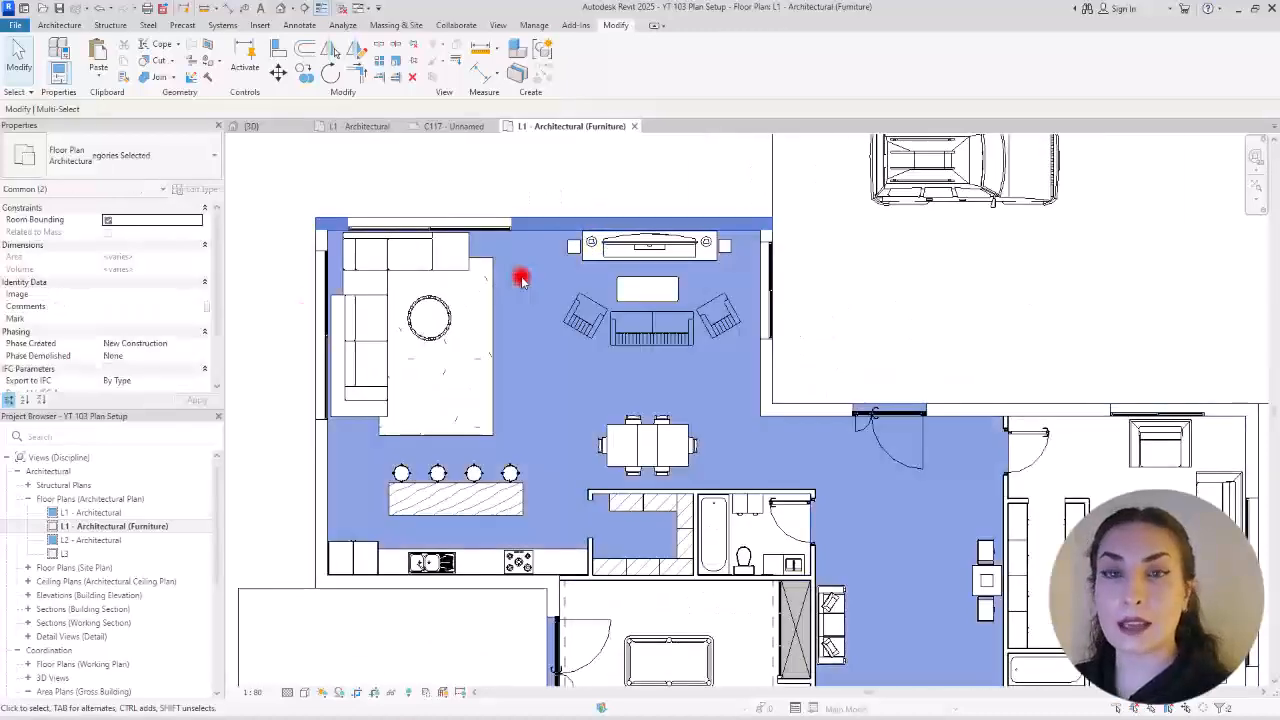
click(552, 188)
drag(554, 188, 529, 266)
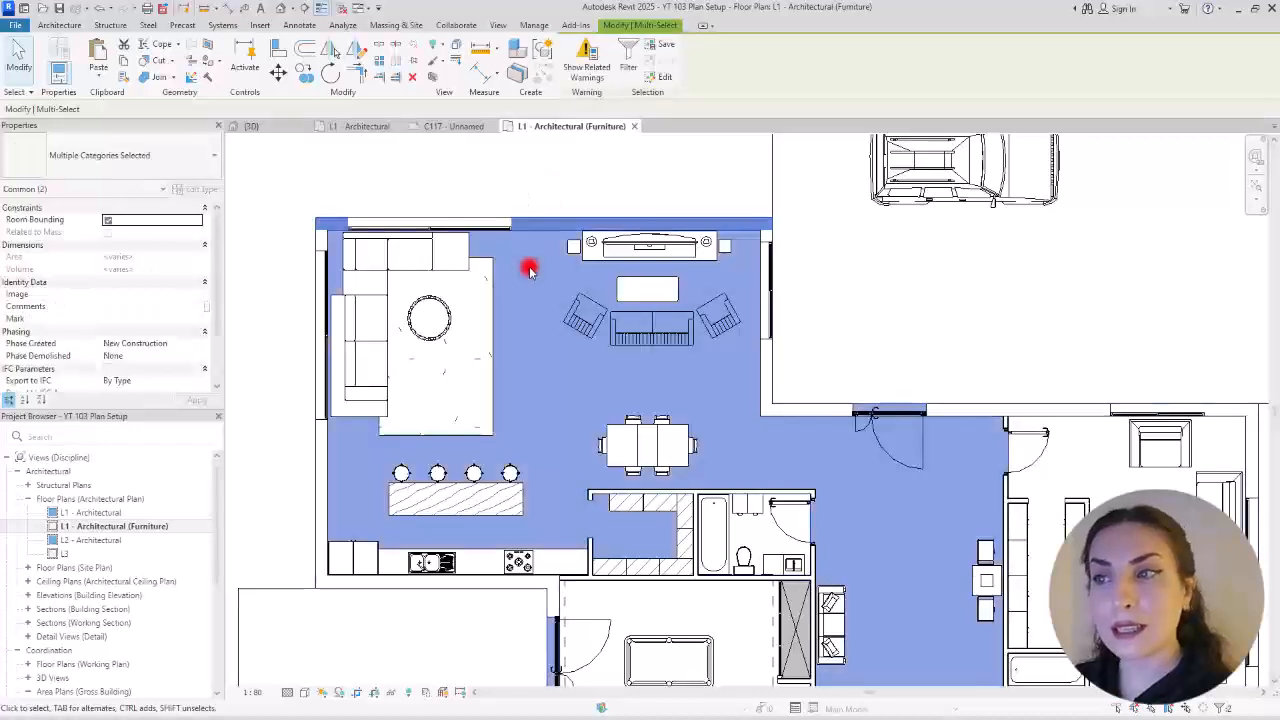
click(630, 50)
click(655, 252)
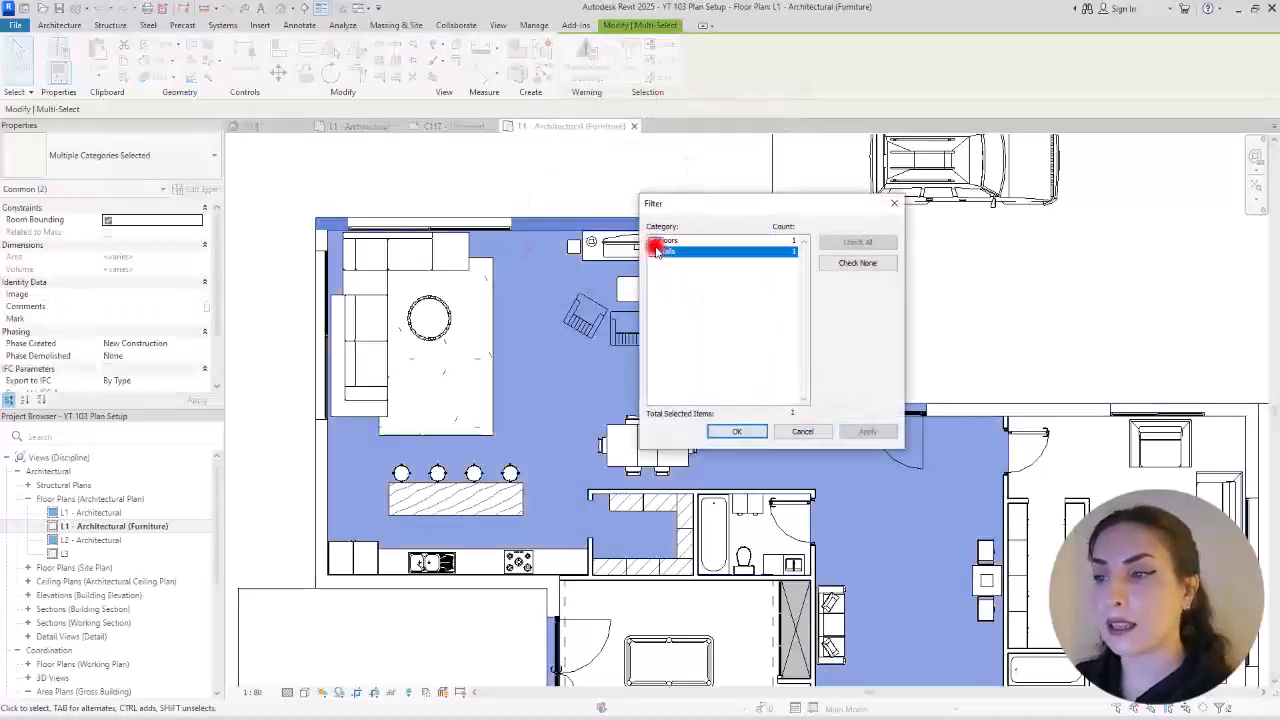
click(737, 431)
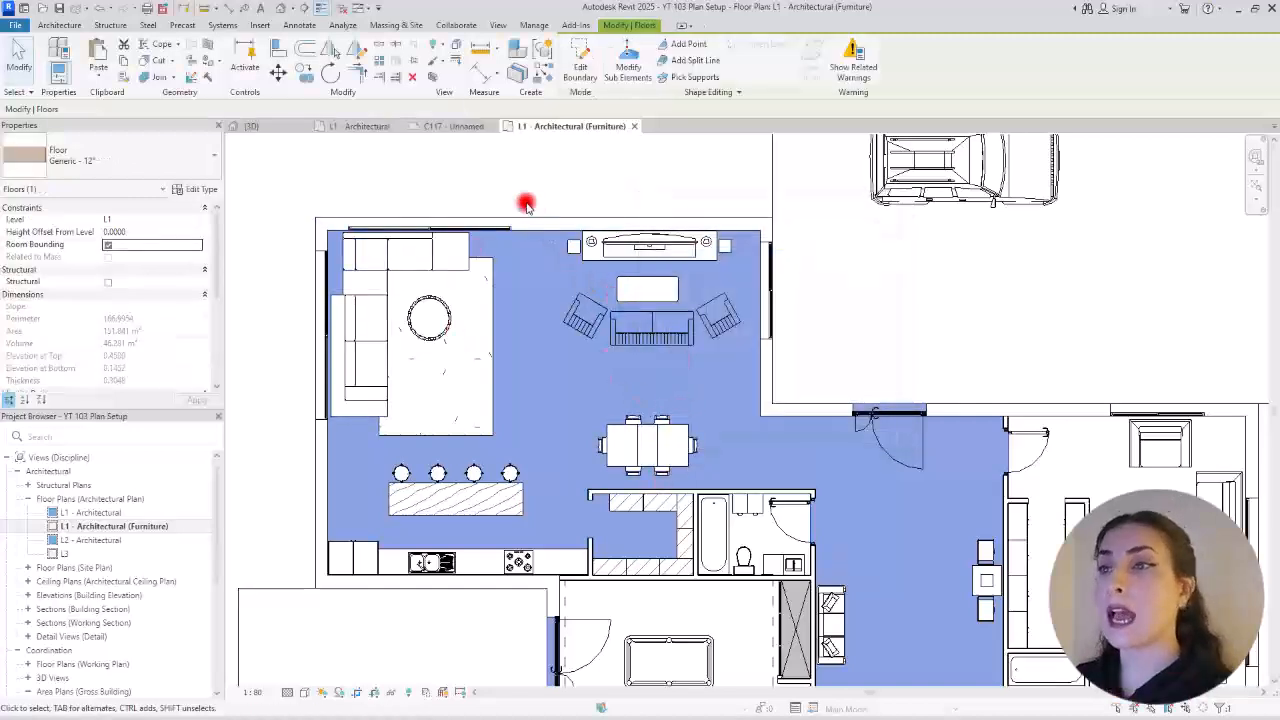
Step: Override the selected floor's graphics by element, setting its surface foreground pattern to Plywood in white
click(445, 64)
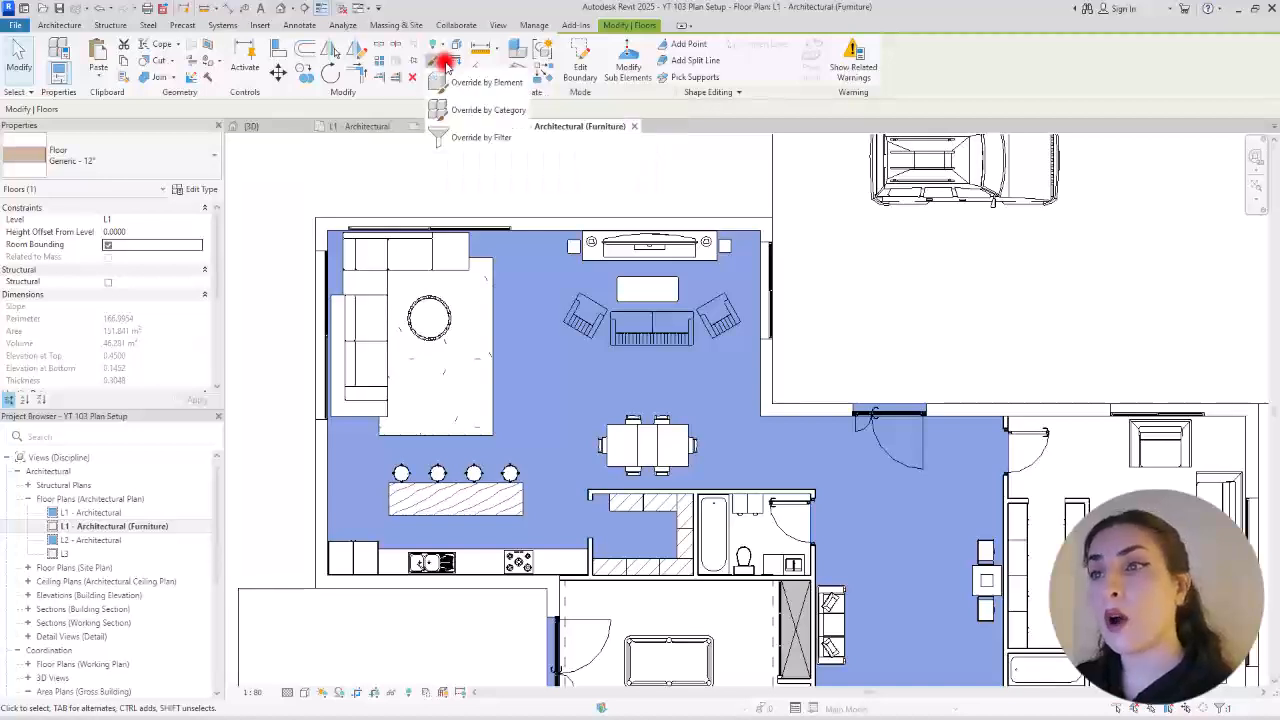
click(461, 88)
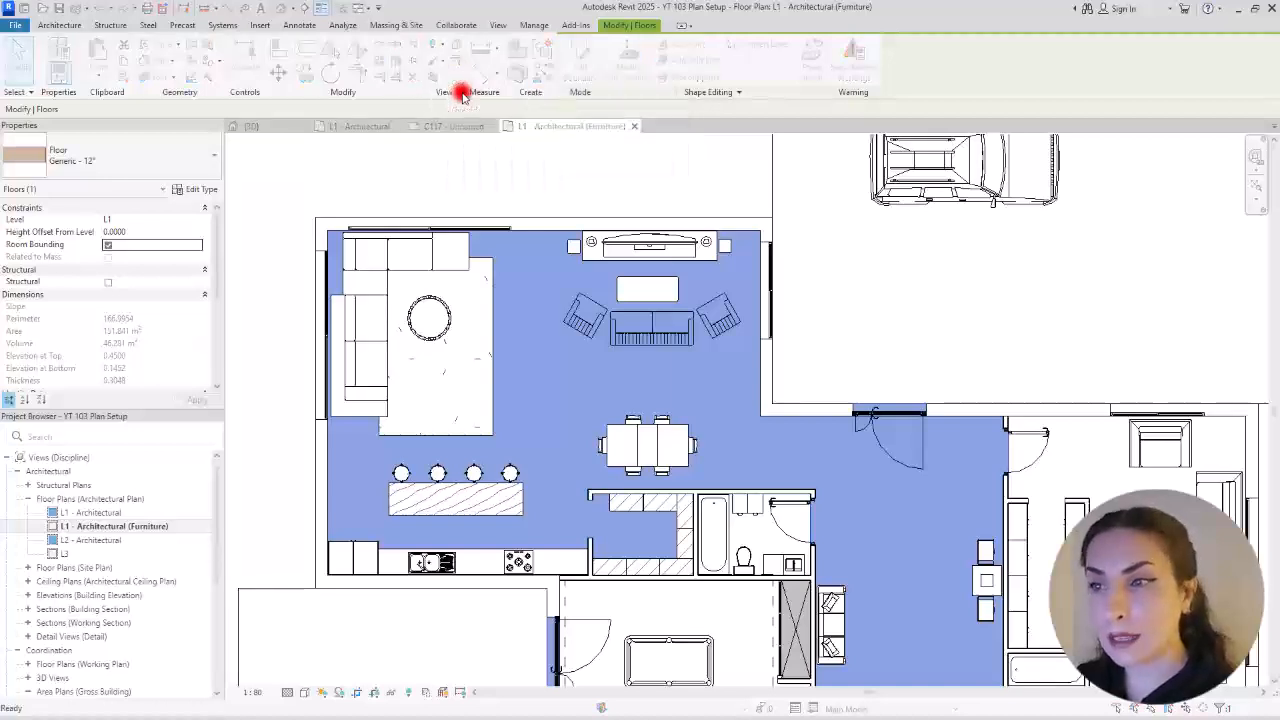
drag(577, 172, 942, 147)
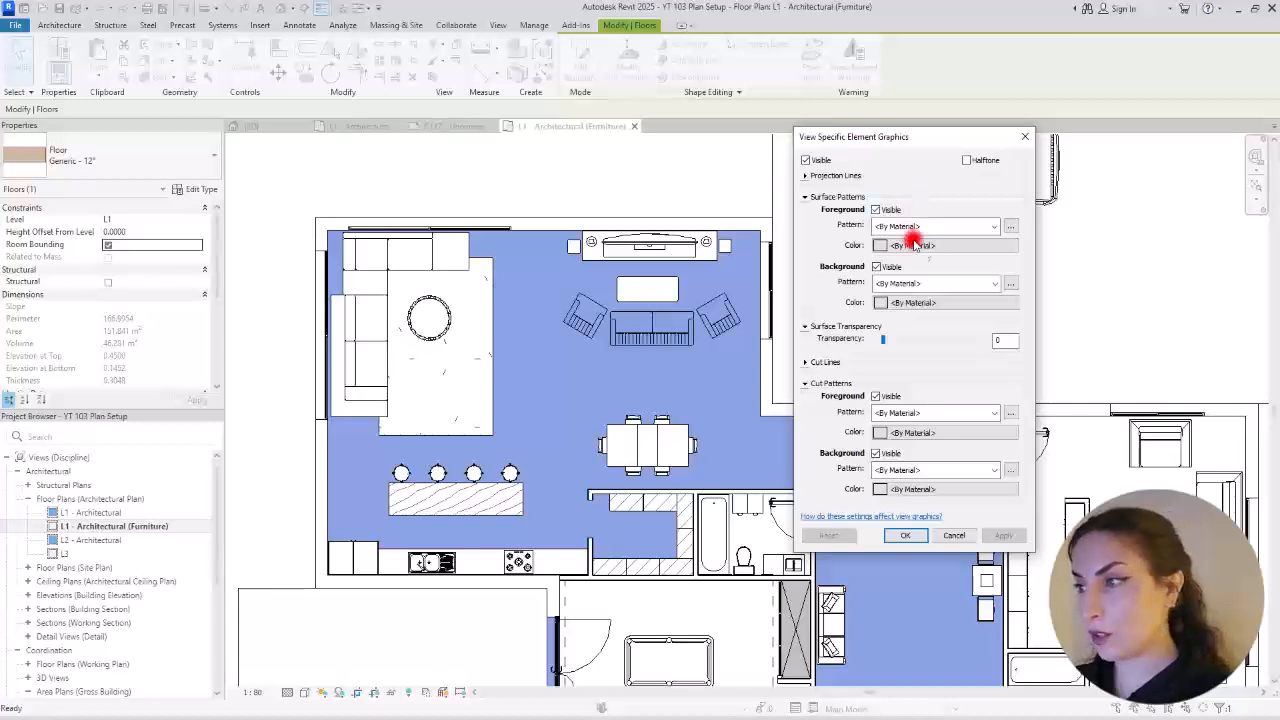
click(1010, 226)
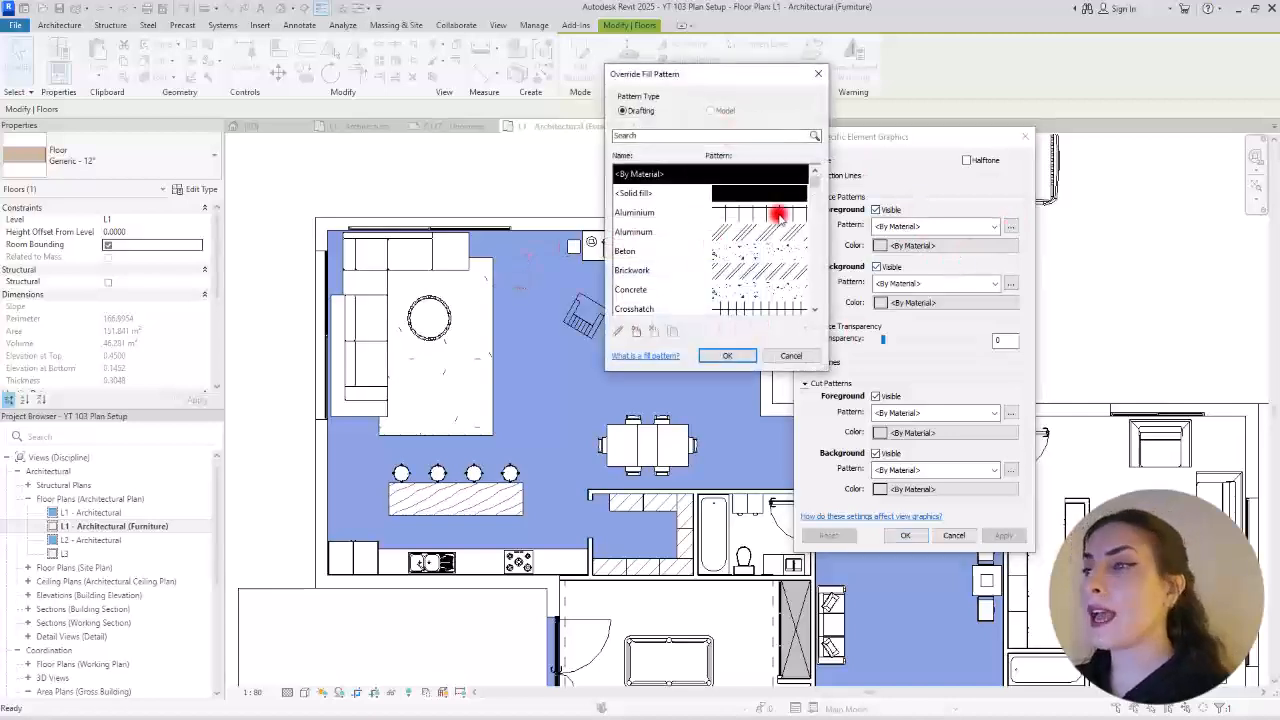
click(815, 197)
drag(815, 197, 814, 257)
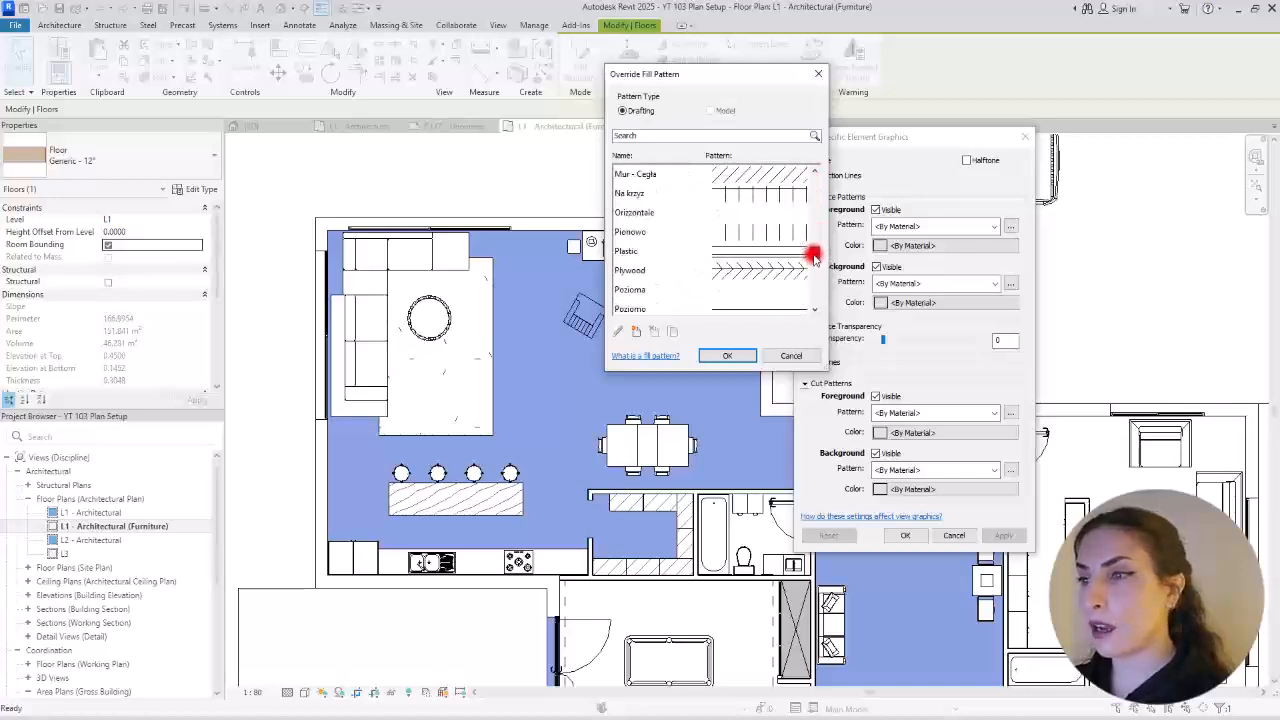
click(729, 270)
click(722, 356)
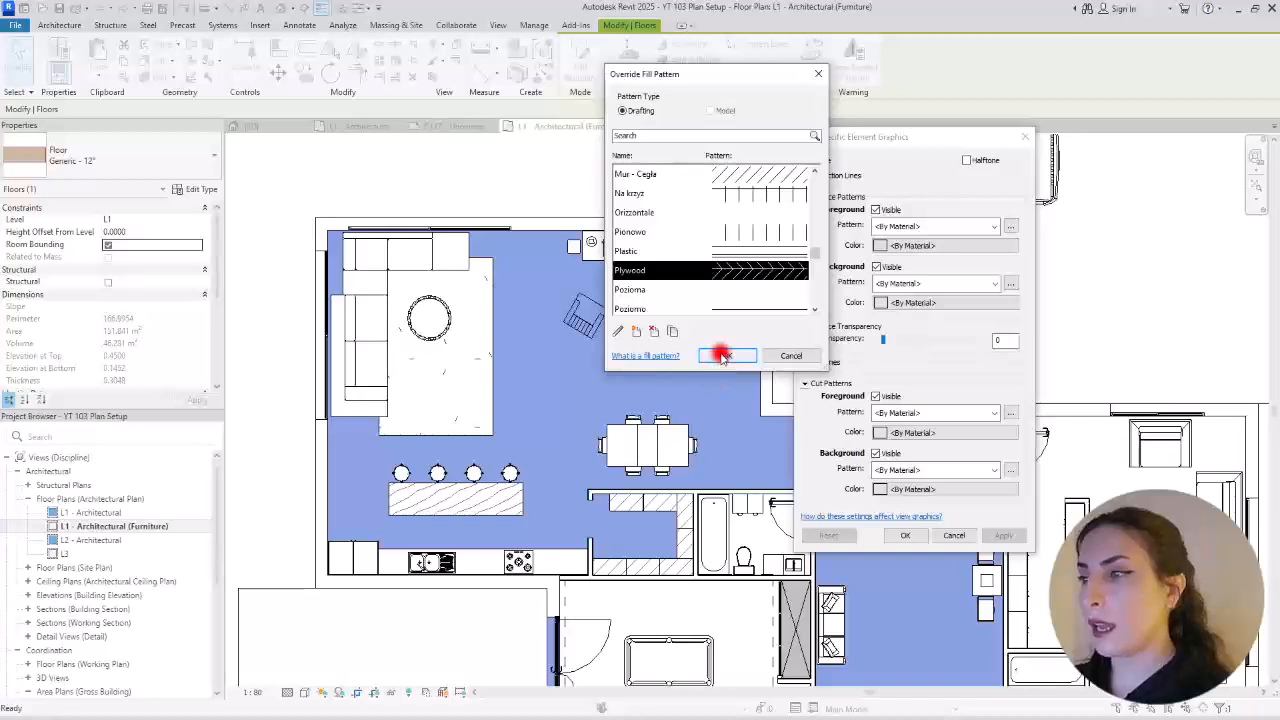
click(880, 245)
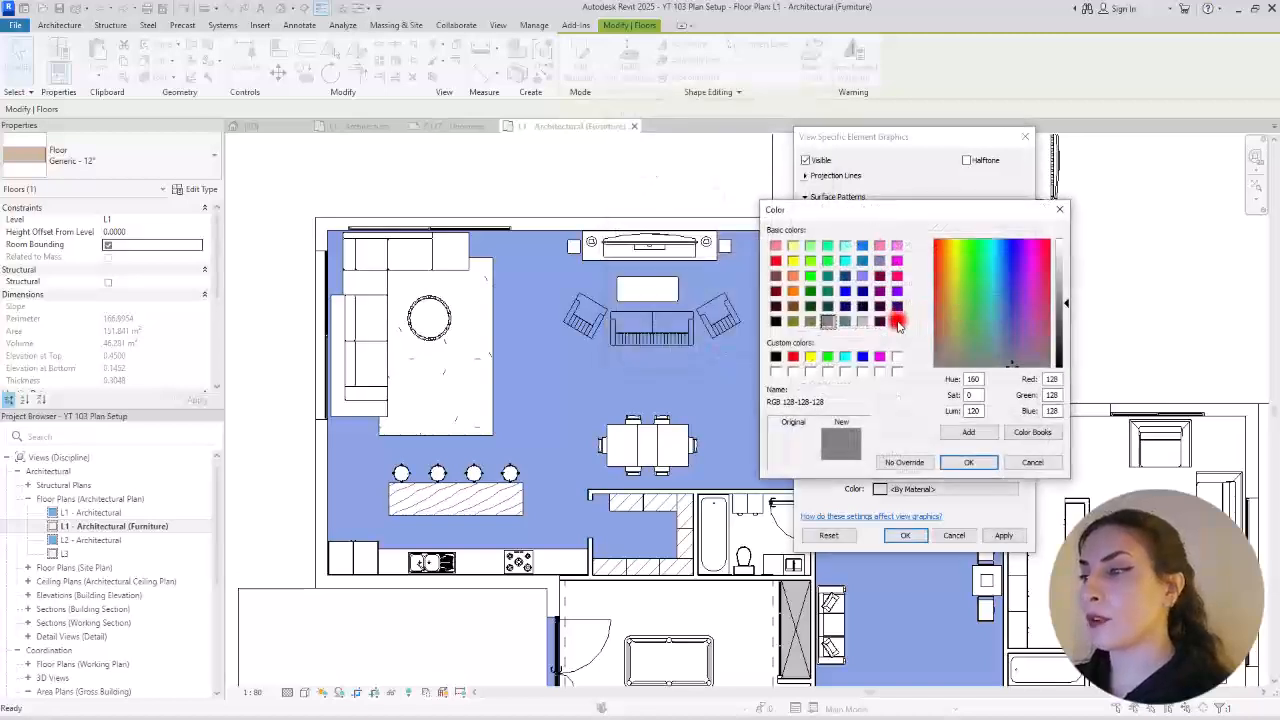
click(898, 322)
click(975, 462)
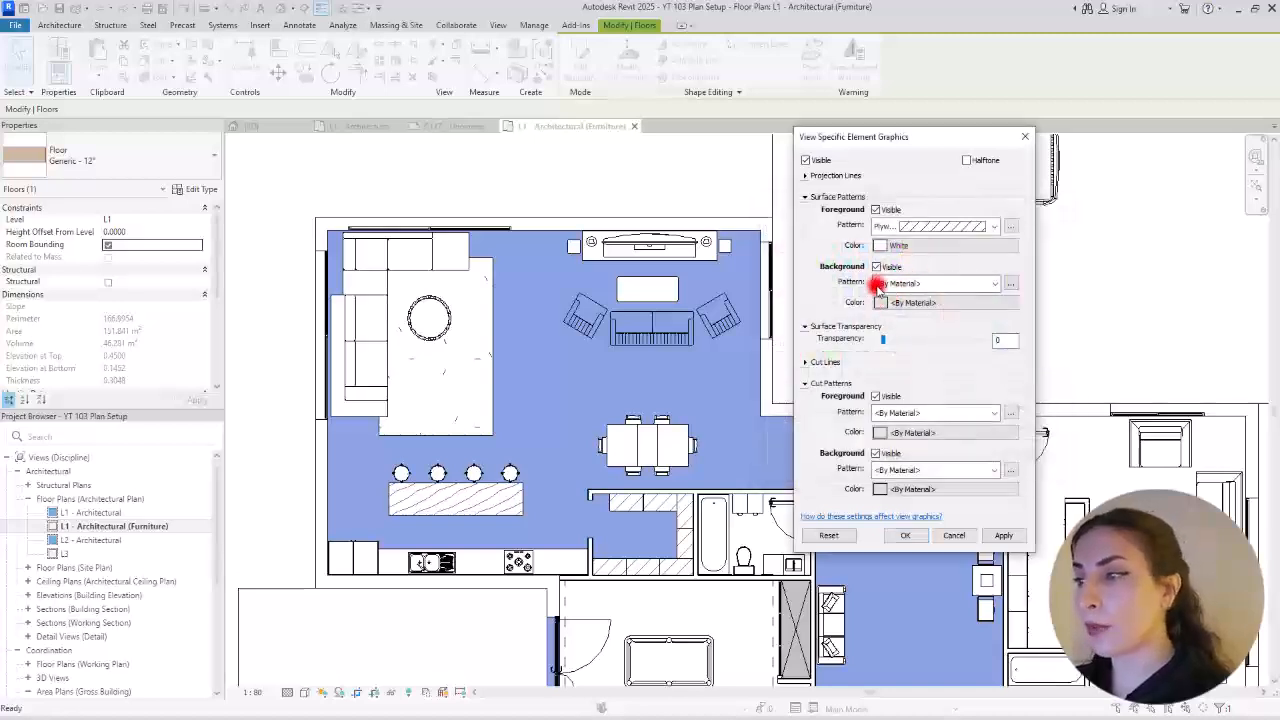
Step: Set the living area floor's surface background pattern to Solid fill in RGB 214-193-182, apply the override and clear the selection
click(1010, 283)
click(737, 193)
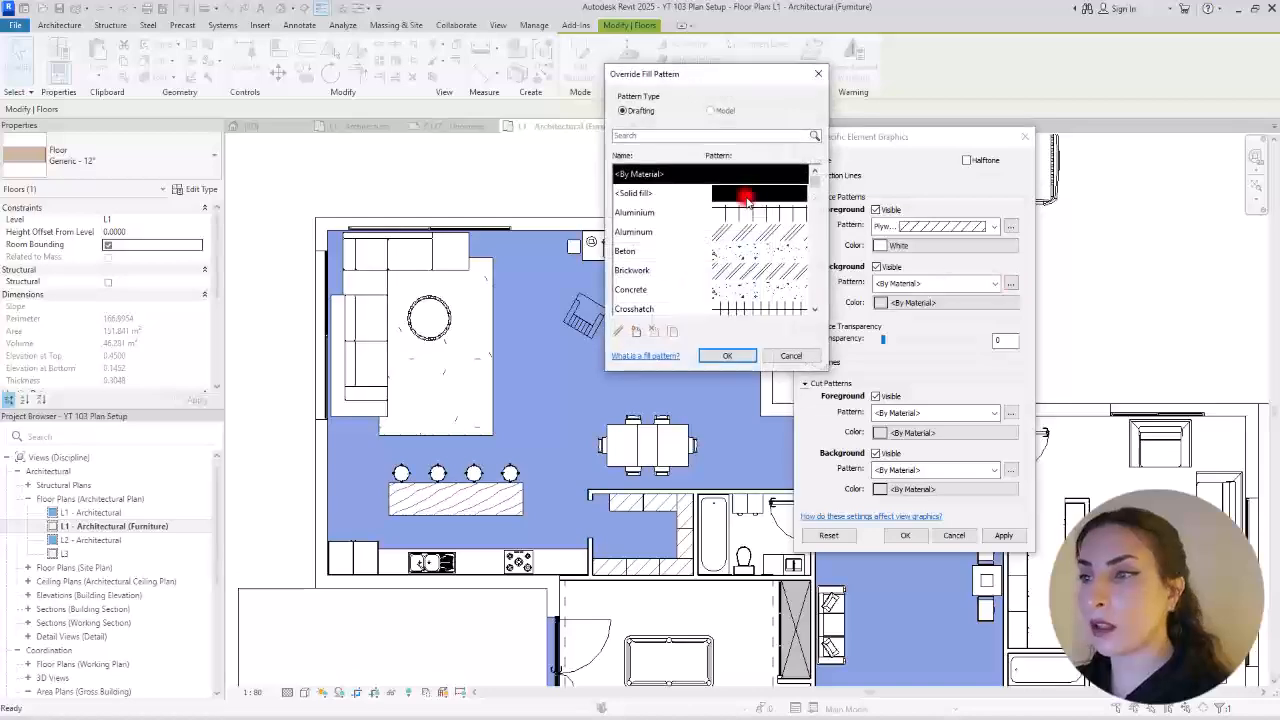
click(728, 355)
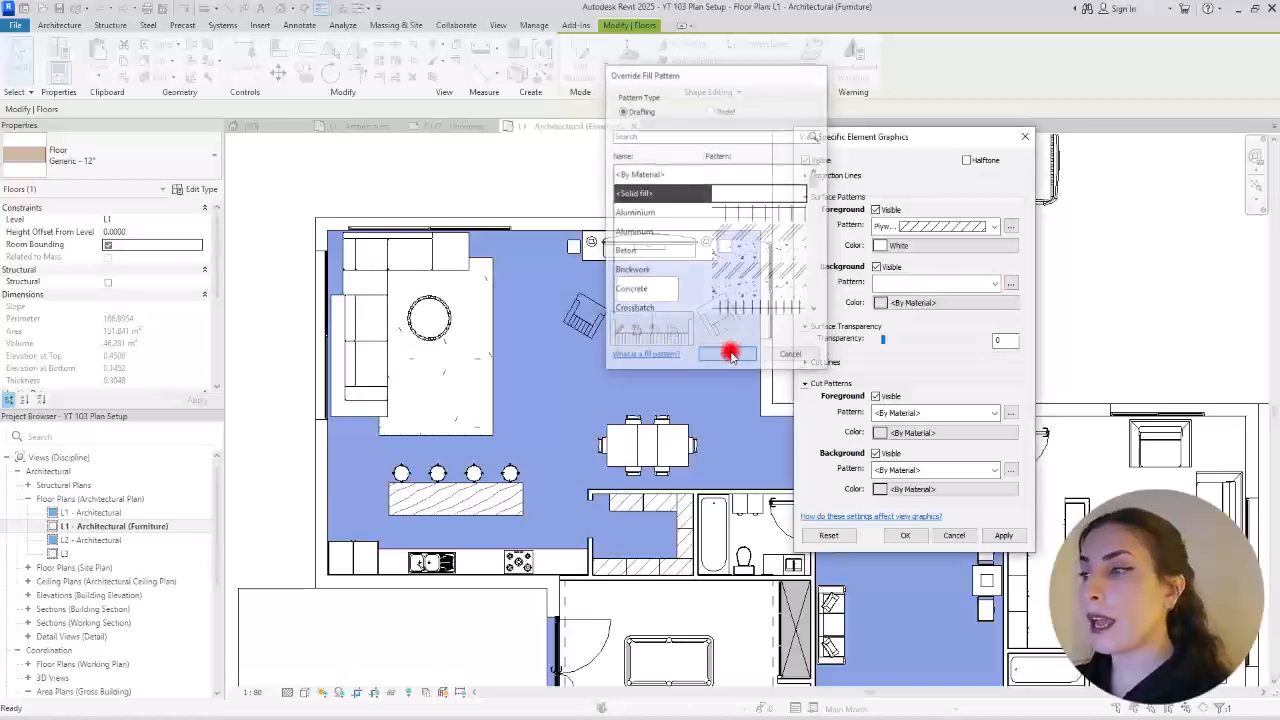
click(882, 304)
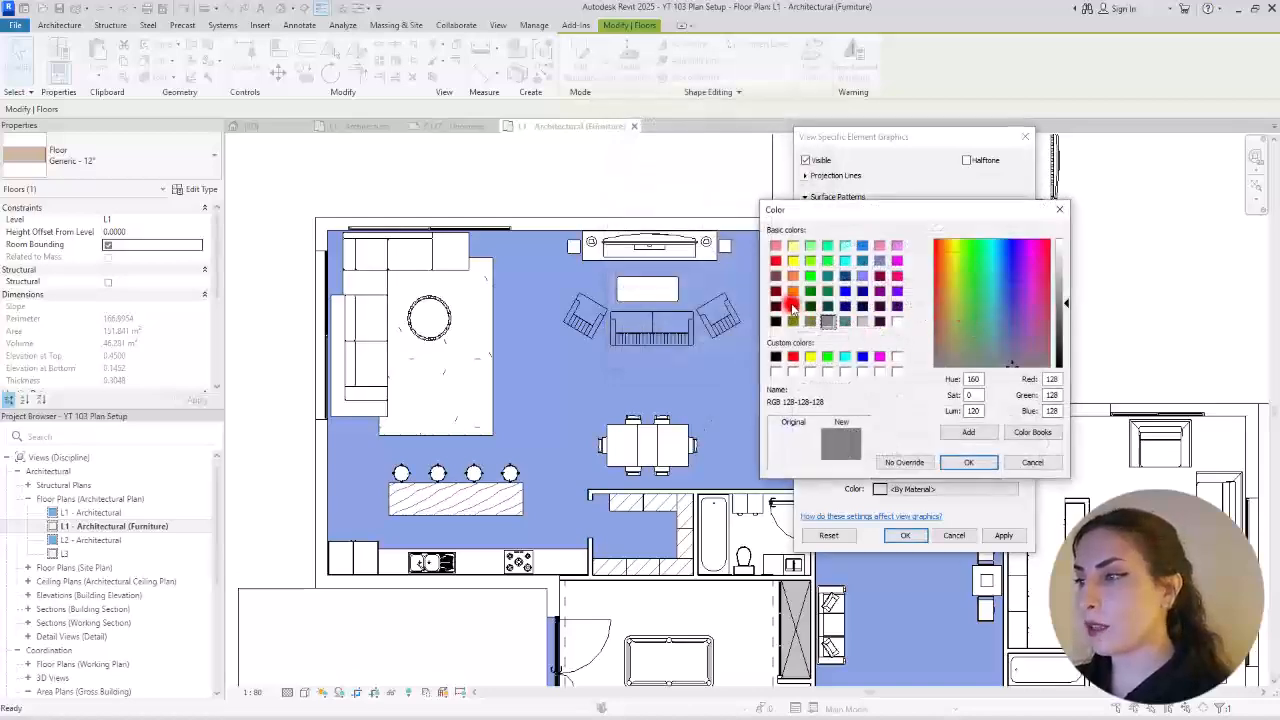
click(793, 306)
click(942, 305)
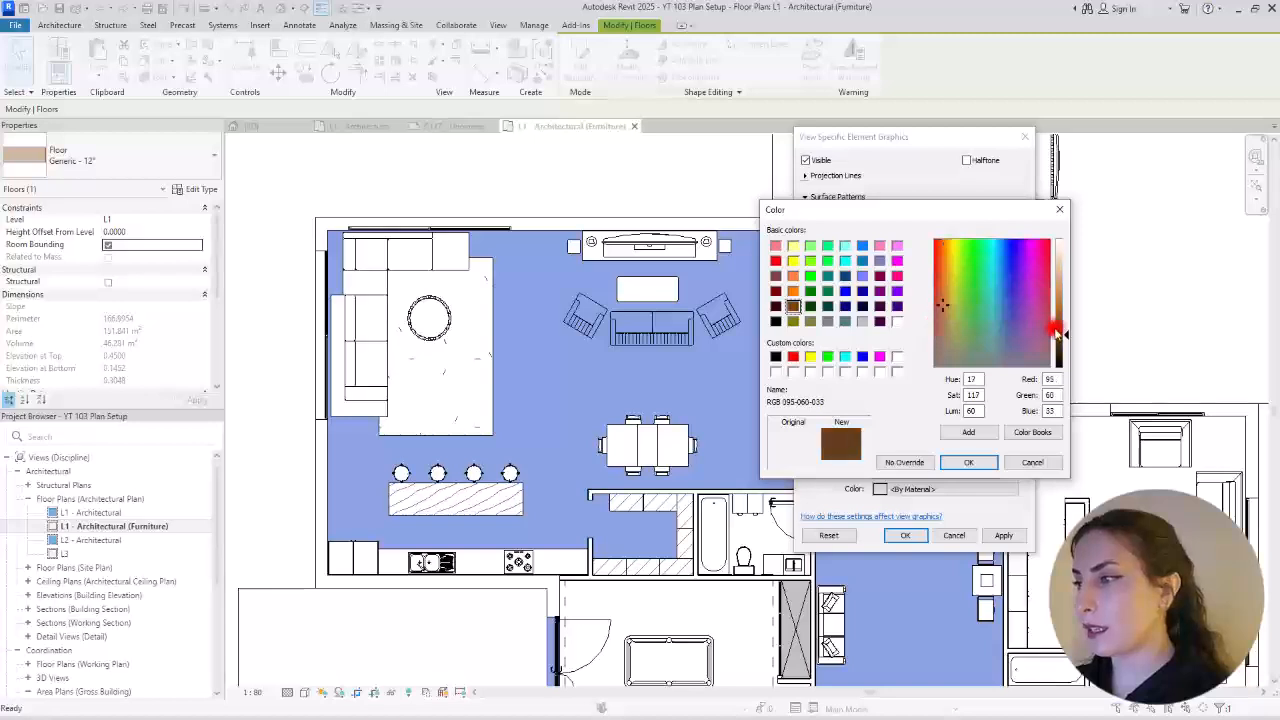
drag(1066, 333, 1067, 291)
click(962, 465)
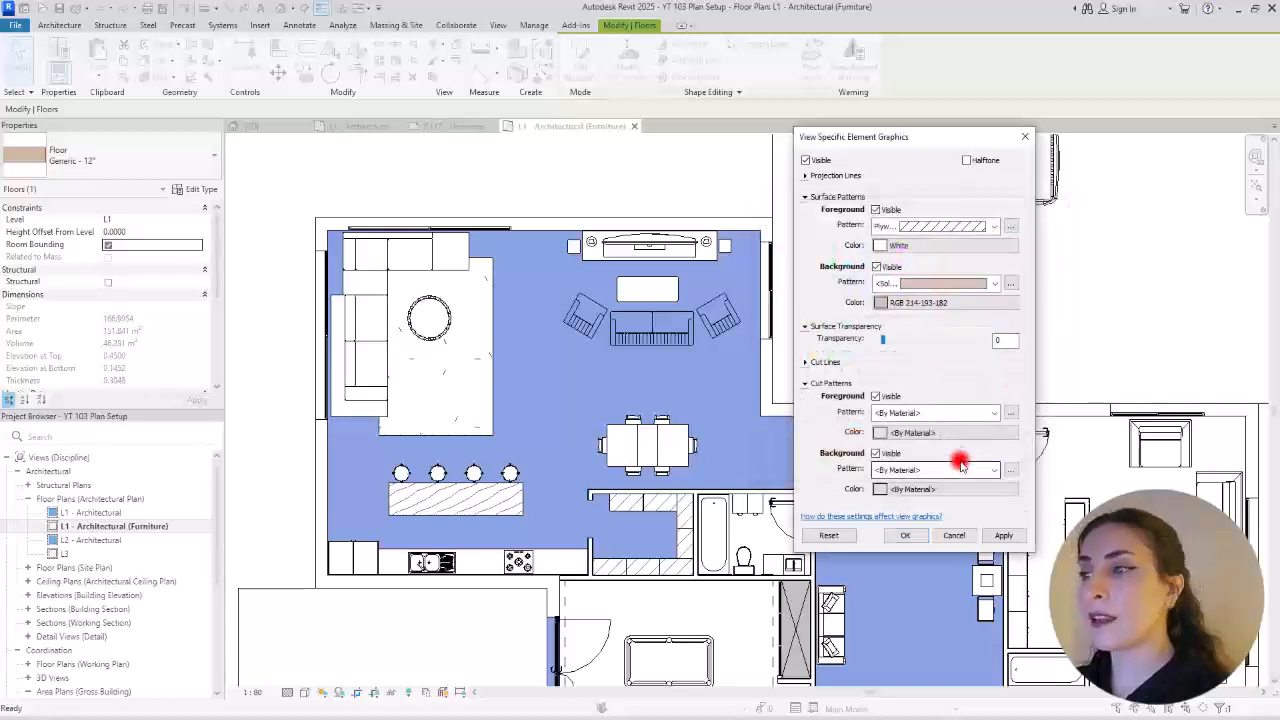
click(905, 537)
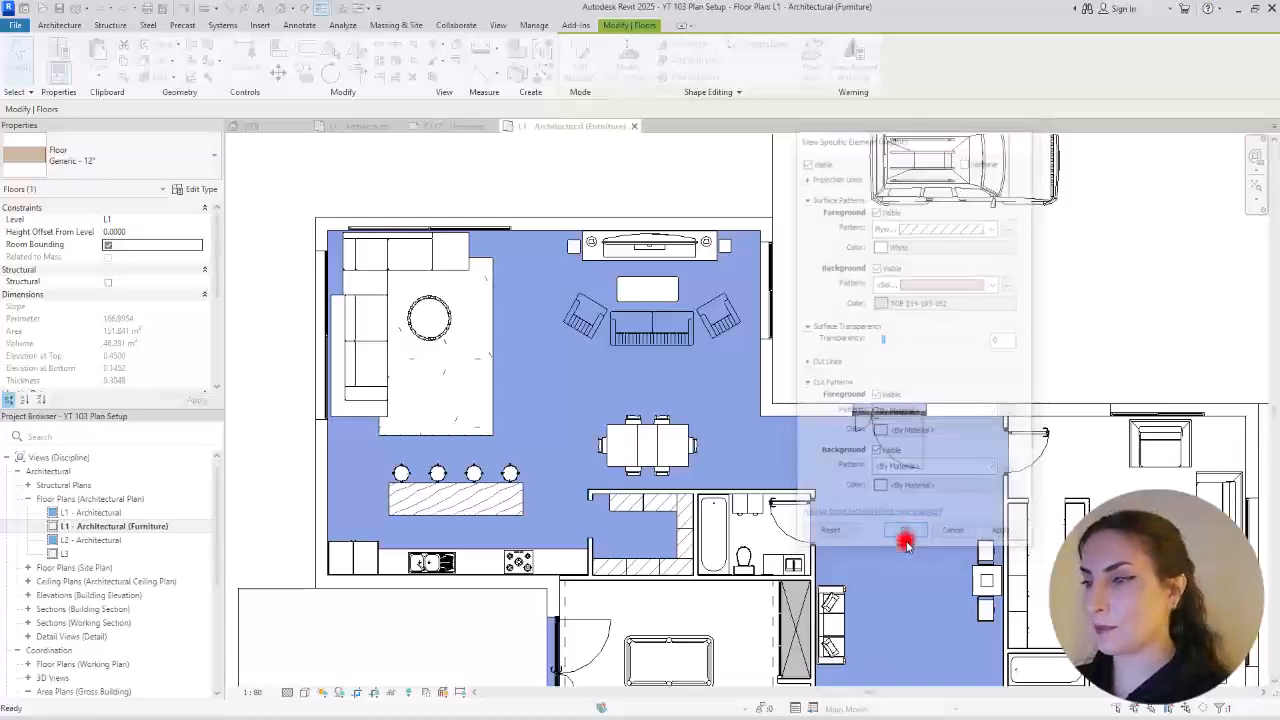
click(871, 309)
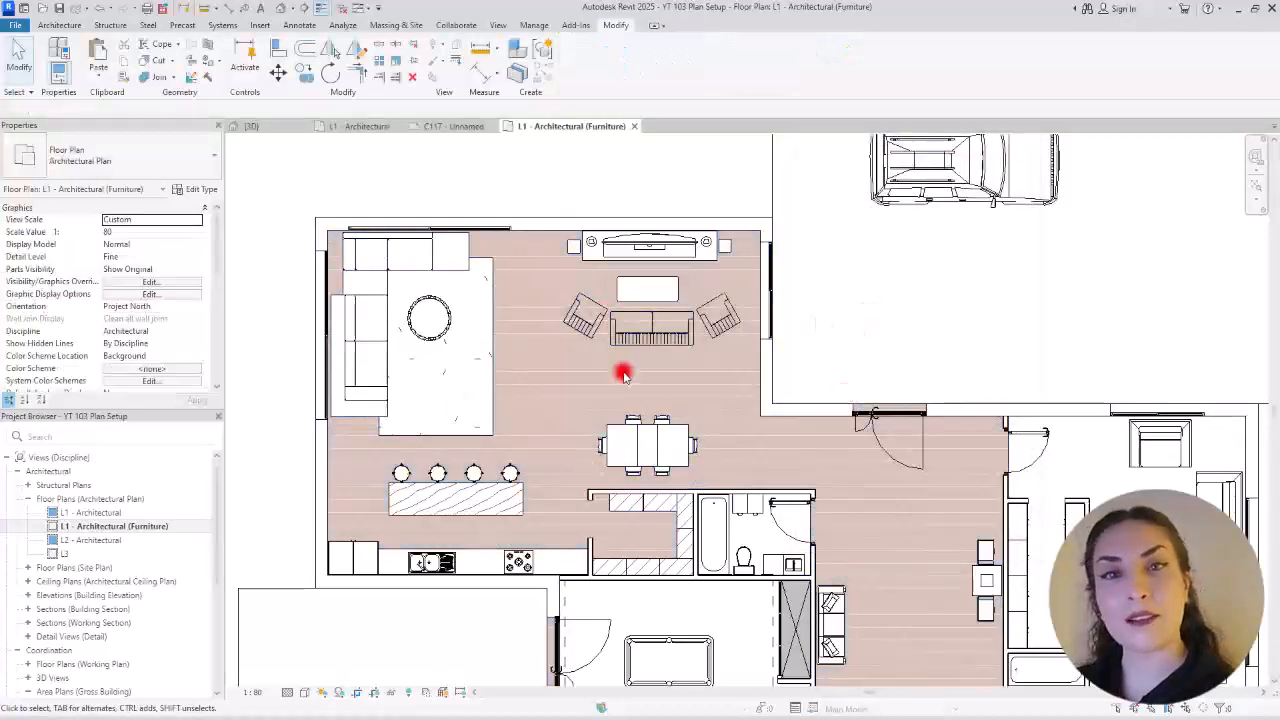
Step: Examine the overridden floor's colour and plank pattern, then look over the uncoloured rooms and outdoor areas of the furniture plan
scroll(540, 355, down, 2)
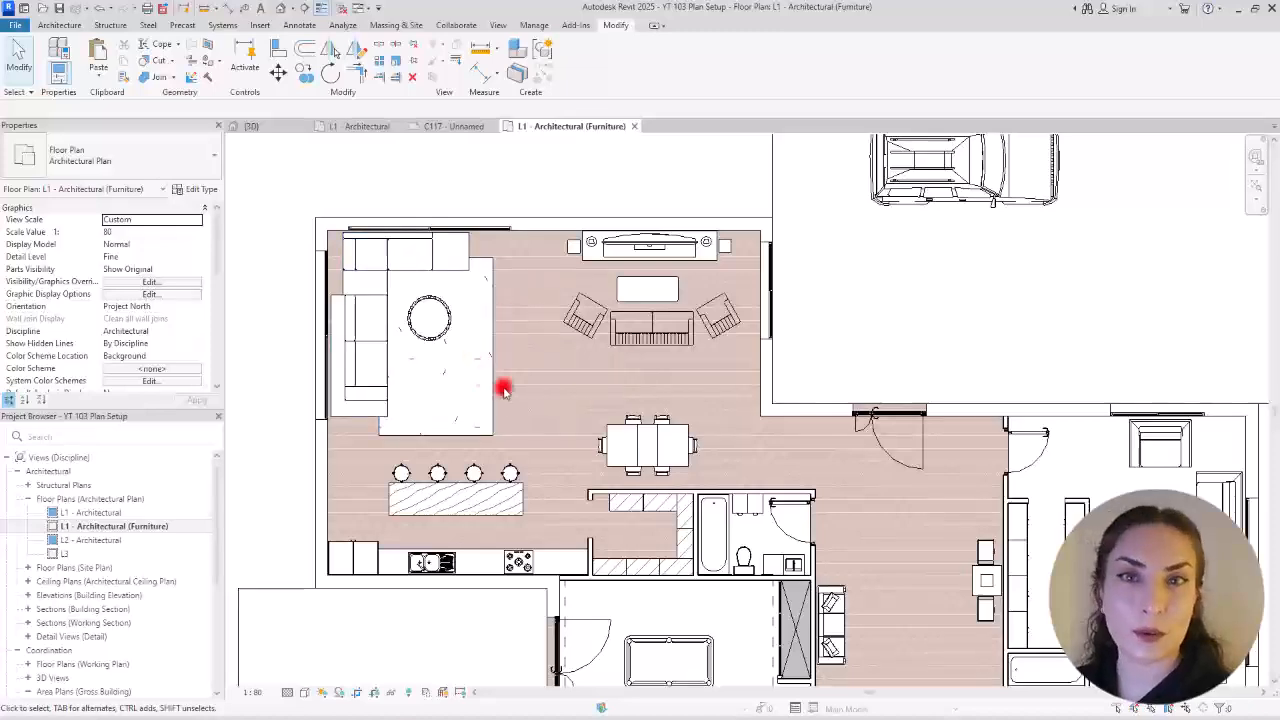
scroll(670, 525, down, 1)
middle_drag(1049, 491, 1006, 349)
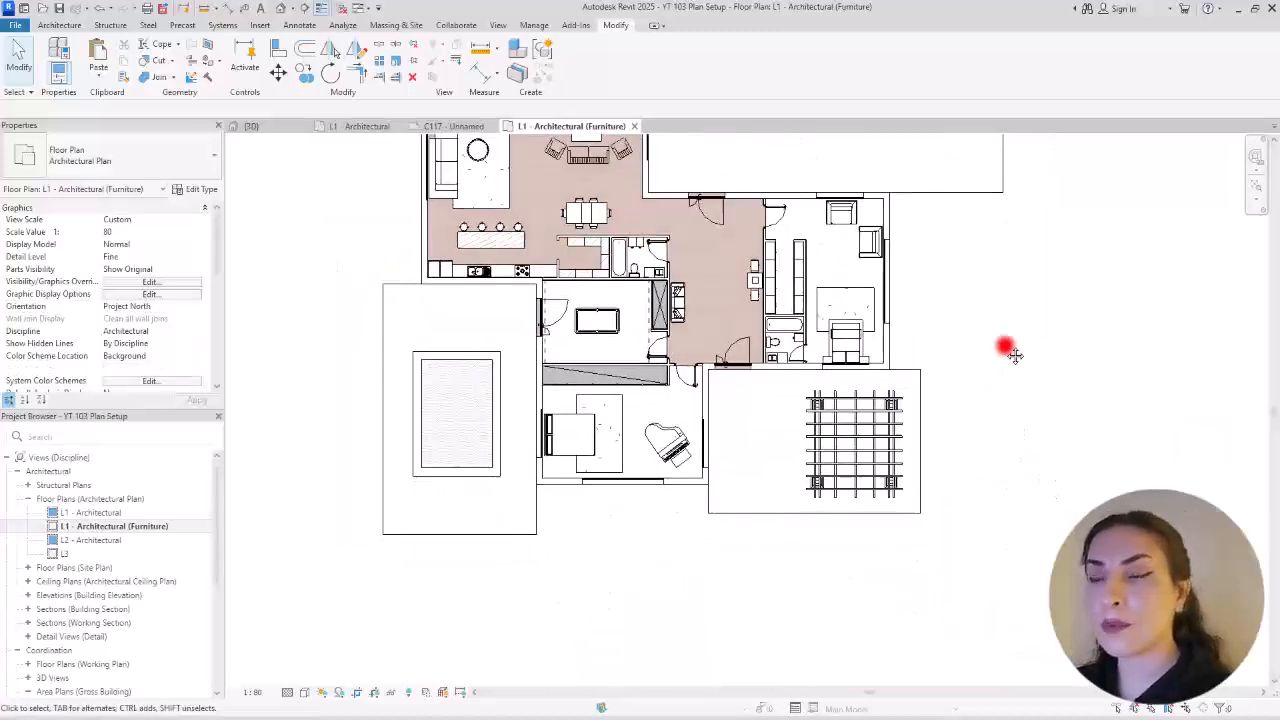
scroll(679, 319, up, 4)
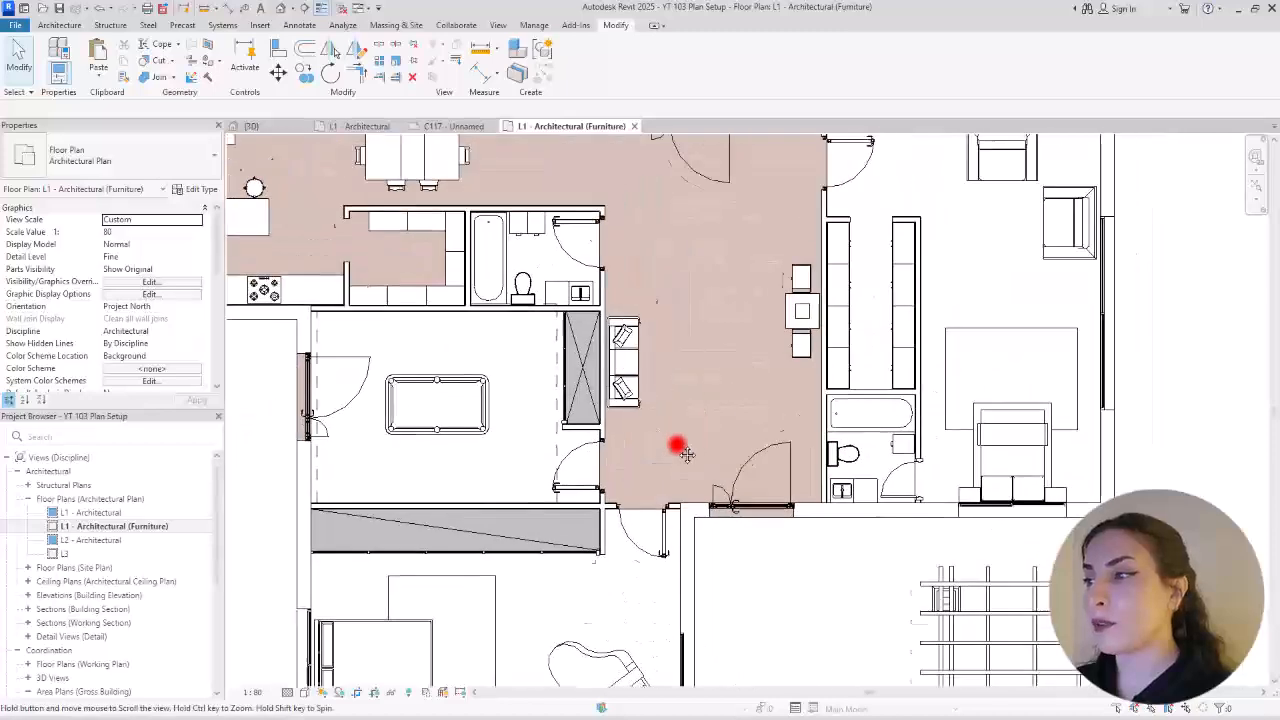
scroll(1005, 325, down, 3)
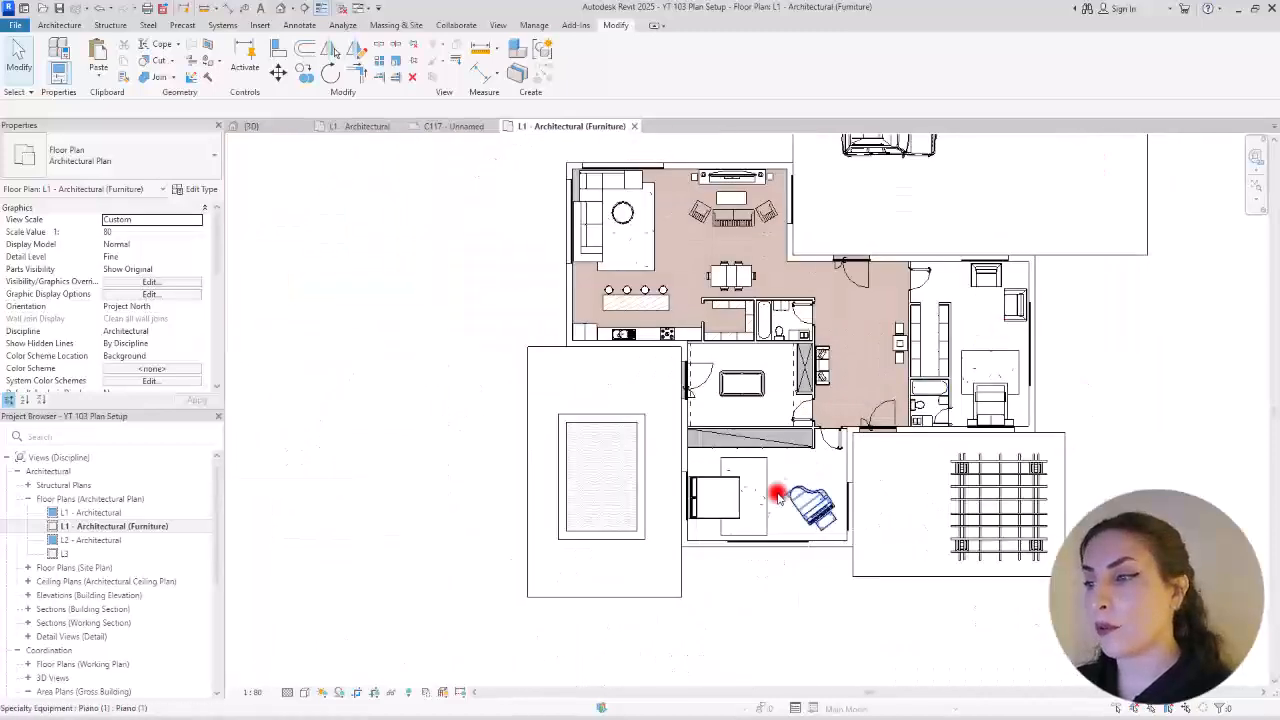
middle_drag(791, 420, 831, 464)
scroll(677, 357, up, 3)
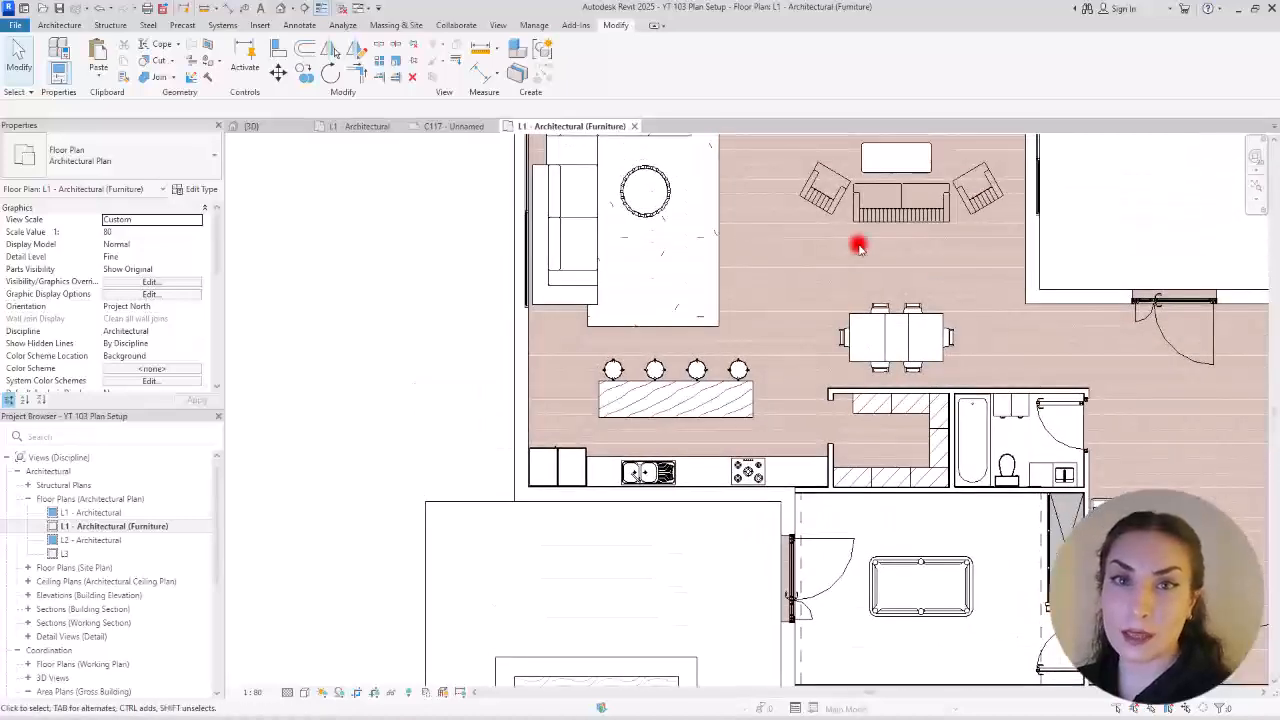
middle_click(828, 403)
middle_click(828, 403)
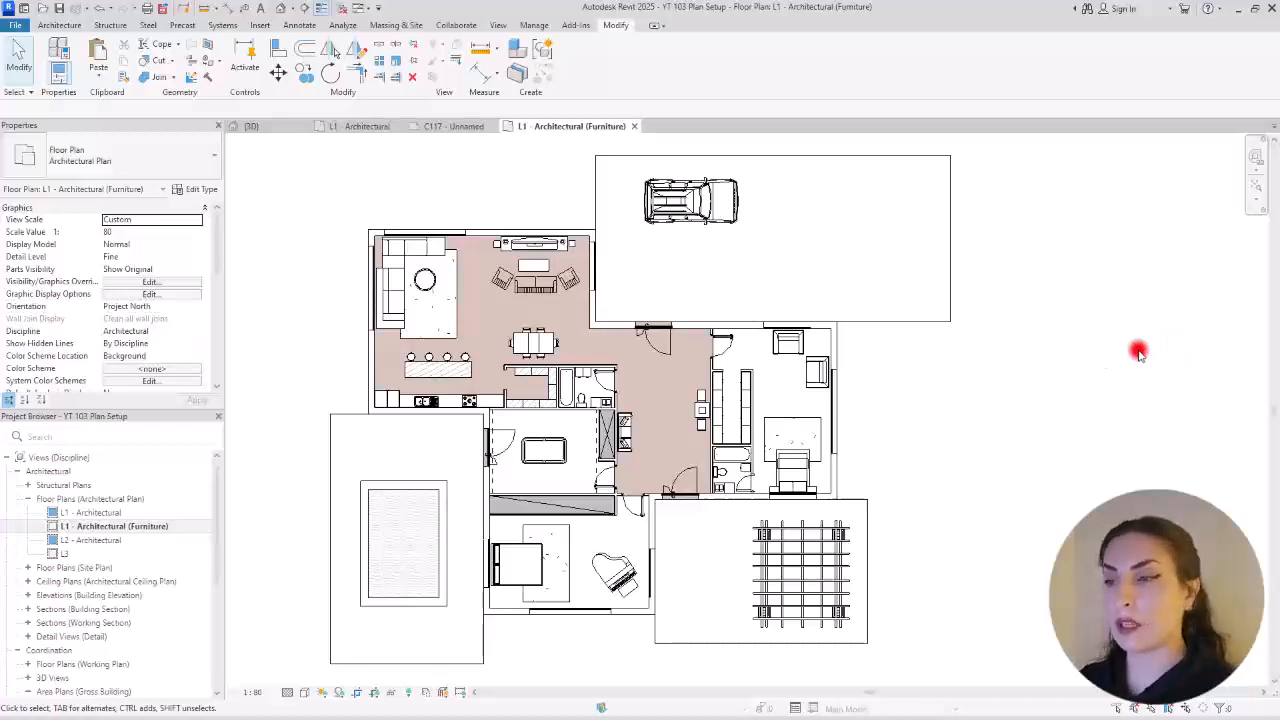
scroll(798, 403, up, 4)
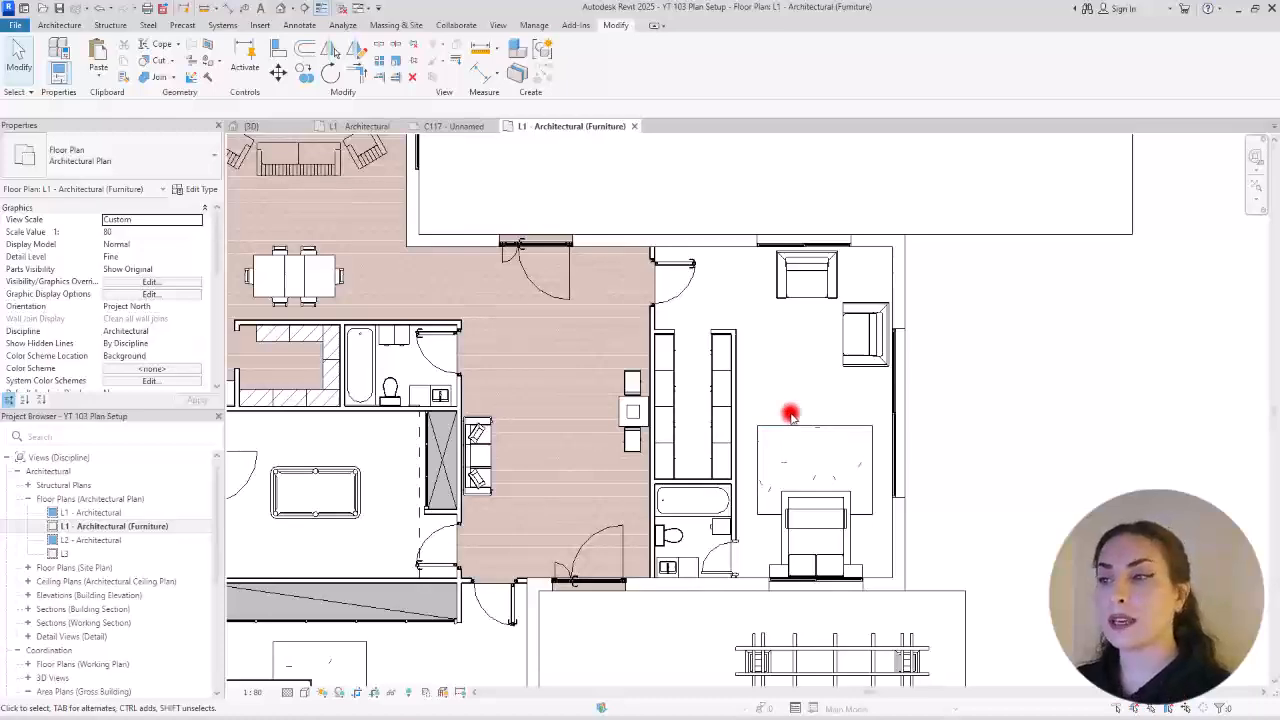
middle_drag(821, 406, 1005, 302)
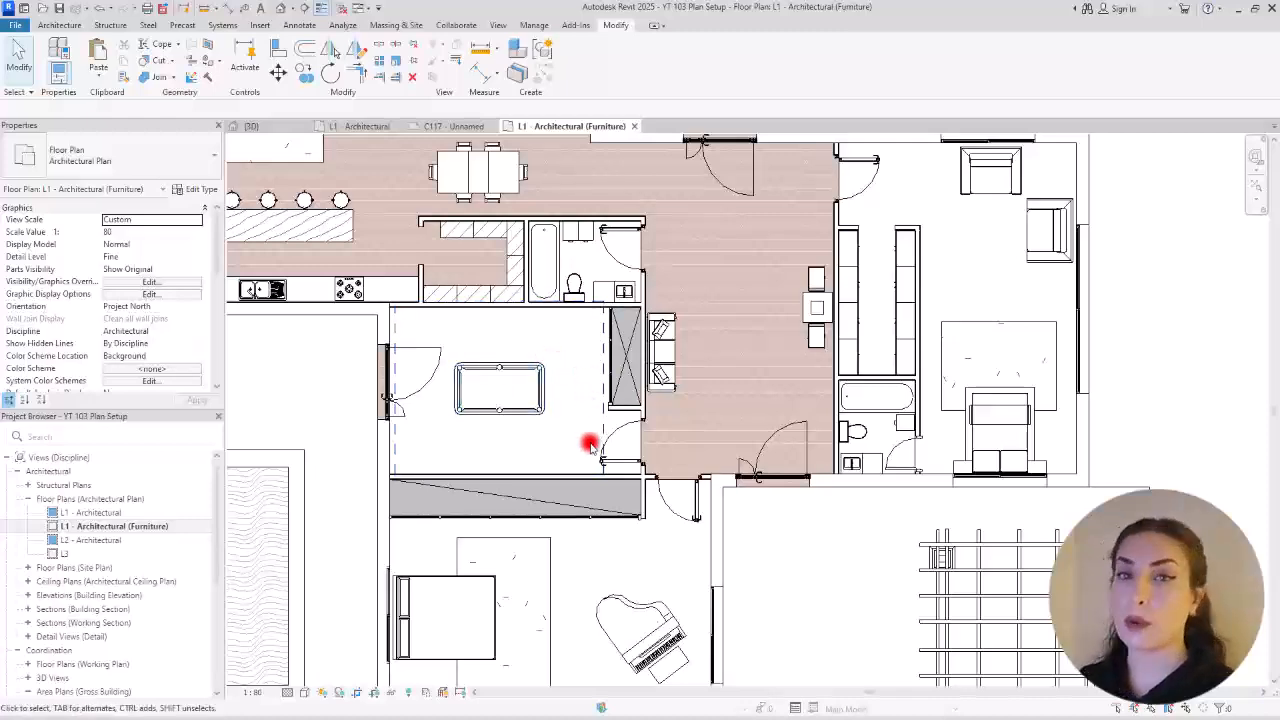
middle_drag(588, 440, 586, 234)
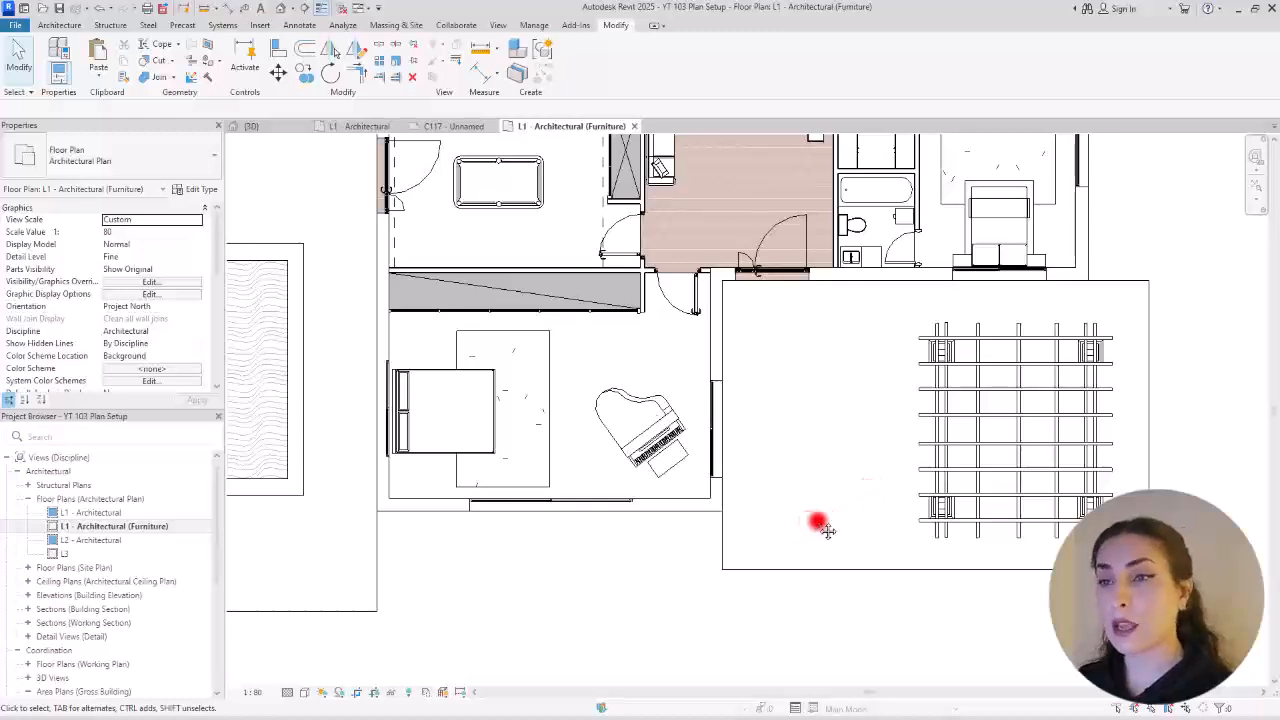
middle_drag(808, 520, 1066, 523)
scroll(569, 445, down, 3)
middle_drag(587, 349, 443, 511)
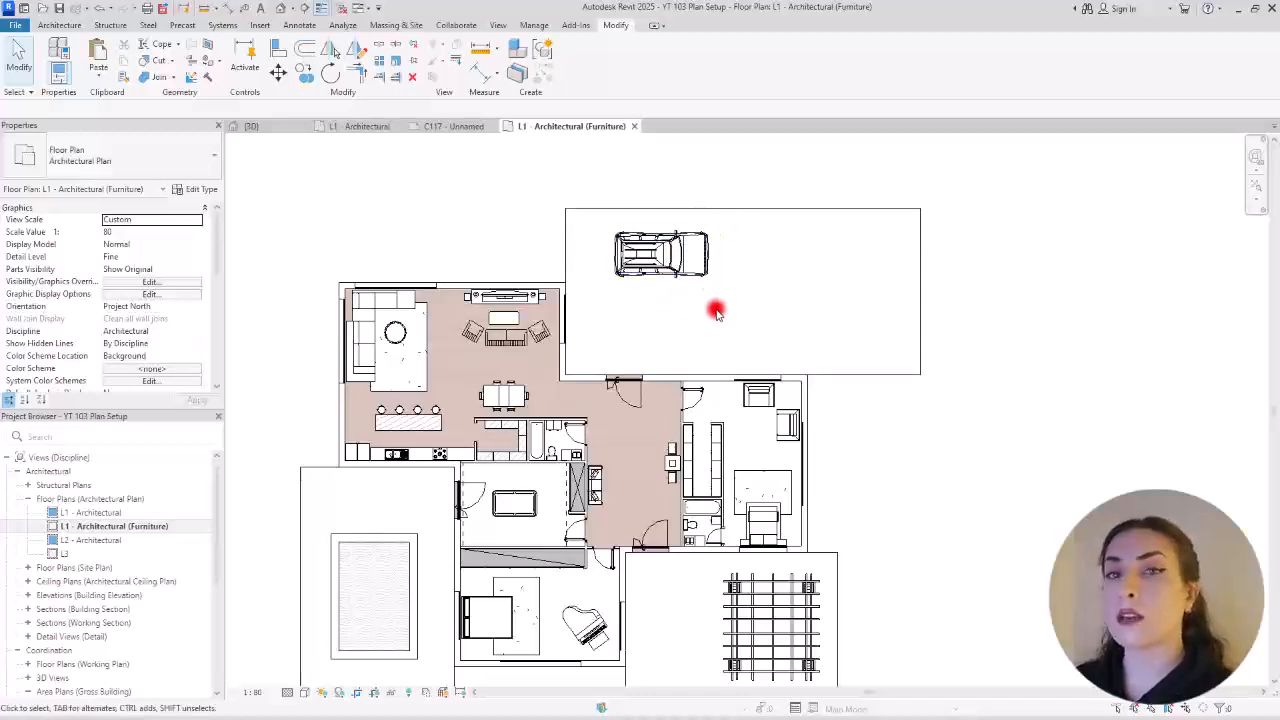
middle_drag(703, 320, 777, 200)
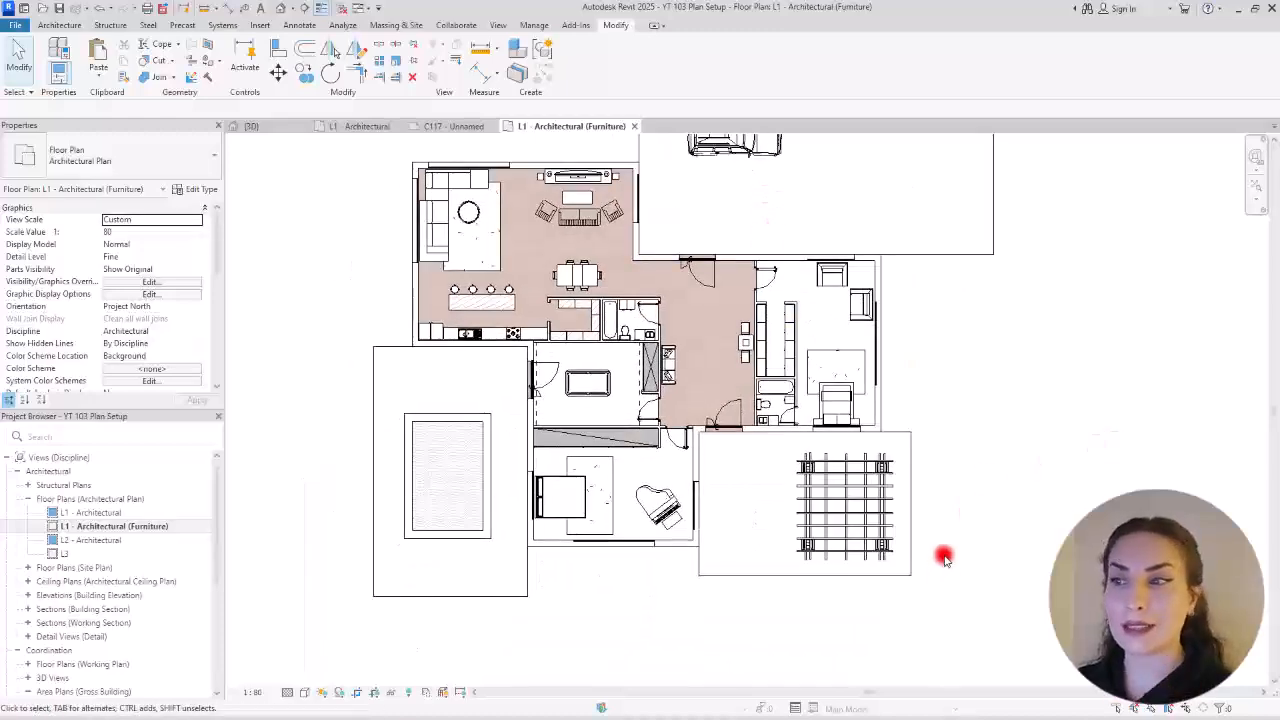
scroll(526, 354, down, 2)
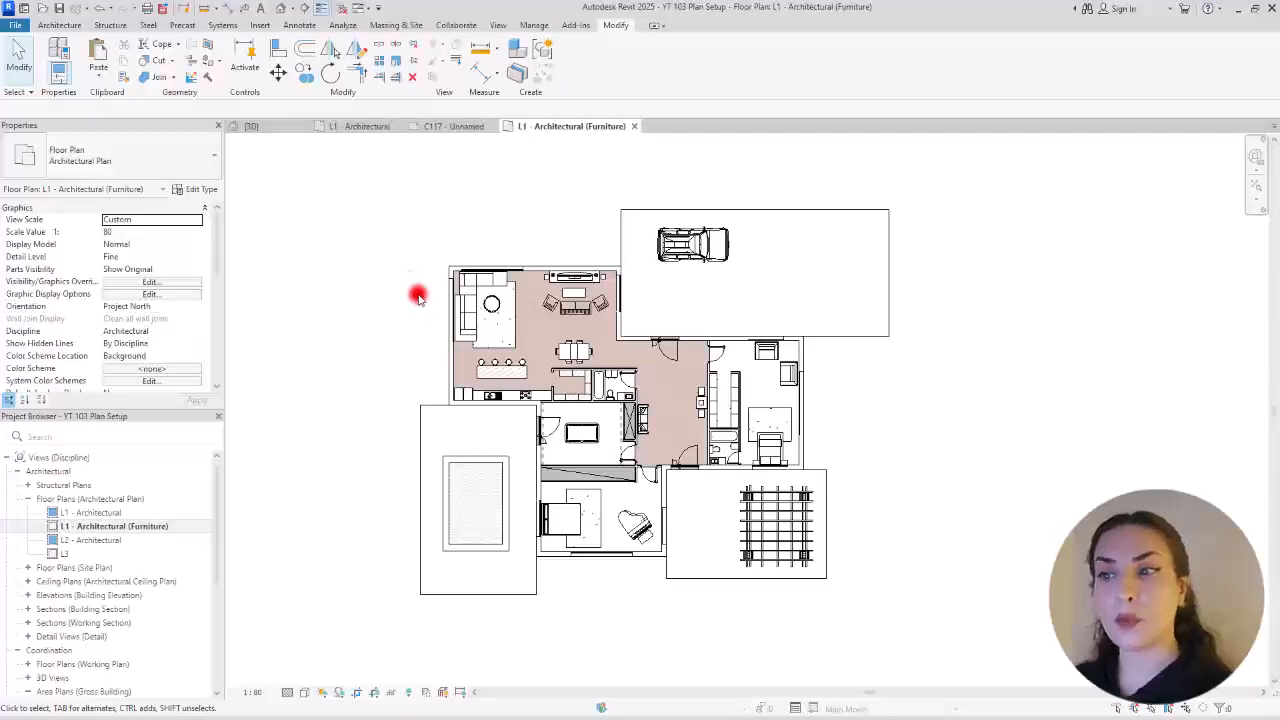
Step: Set the furniture plan's visual style to Consistent Colors
scroll(466, 360, up, 3)
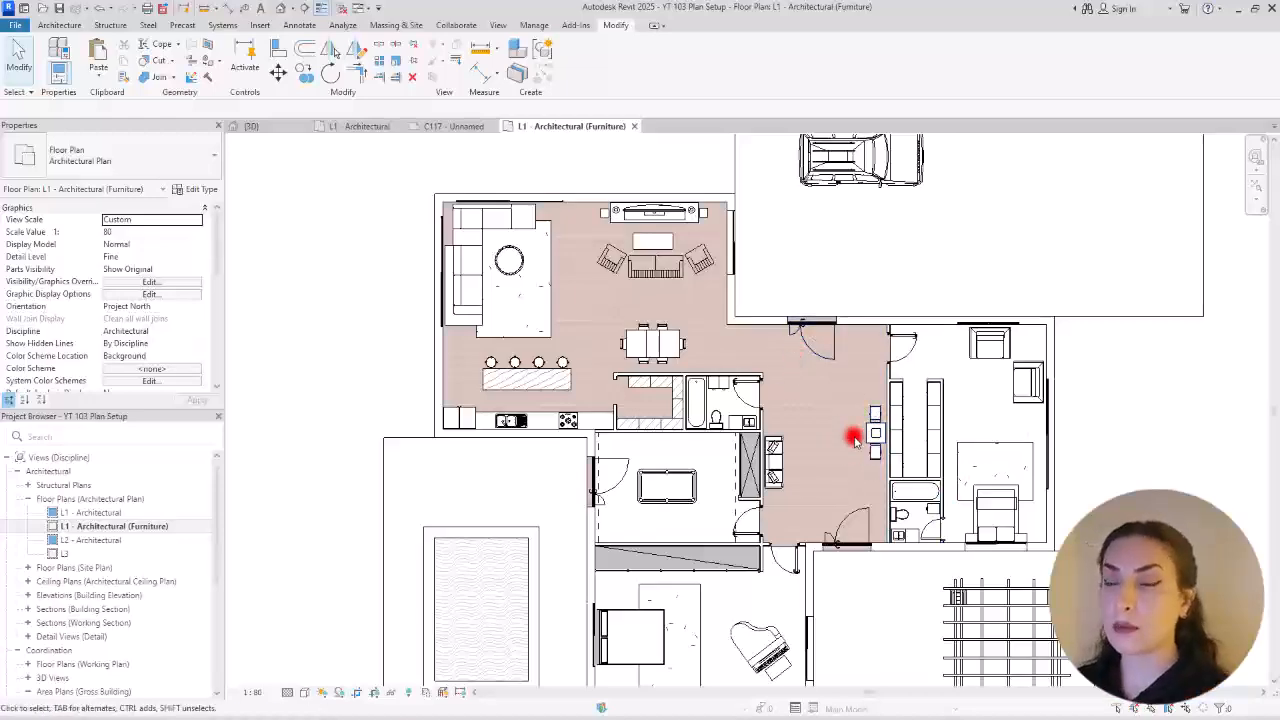
middle_drag(820, 434, 823, 366)
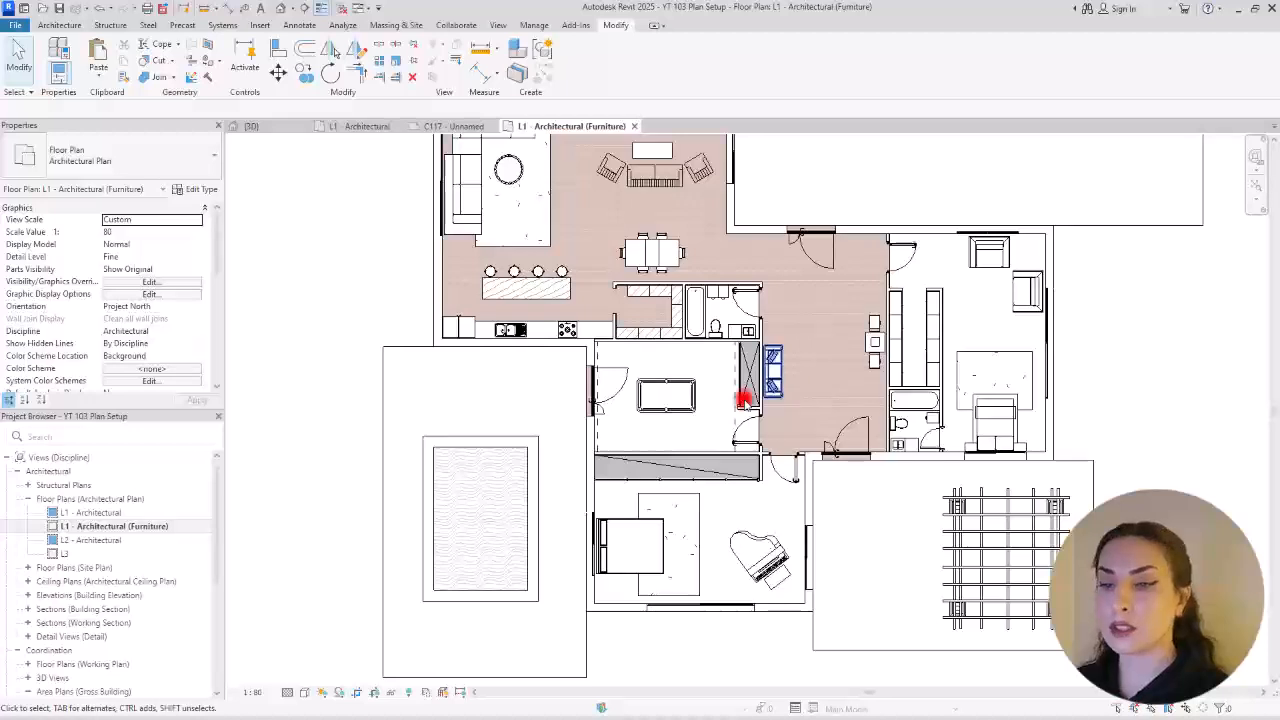
click(293, 693)
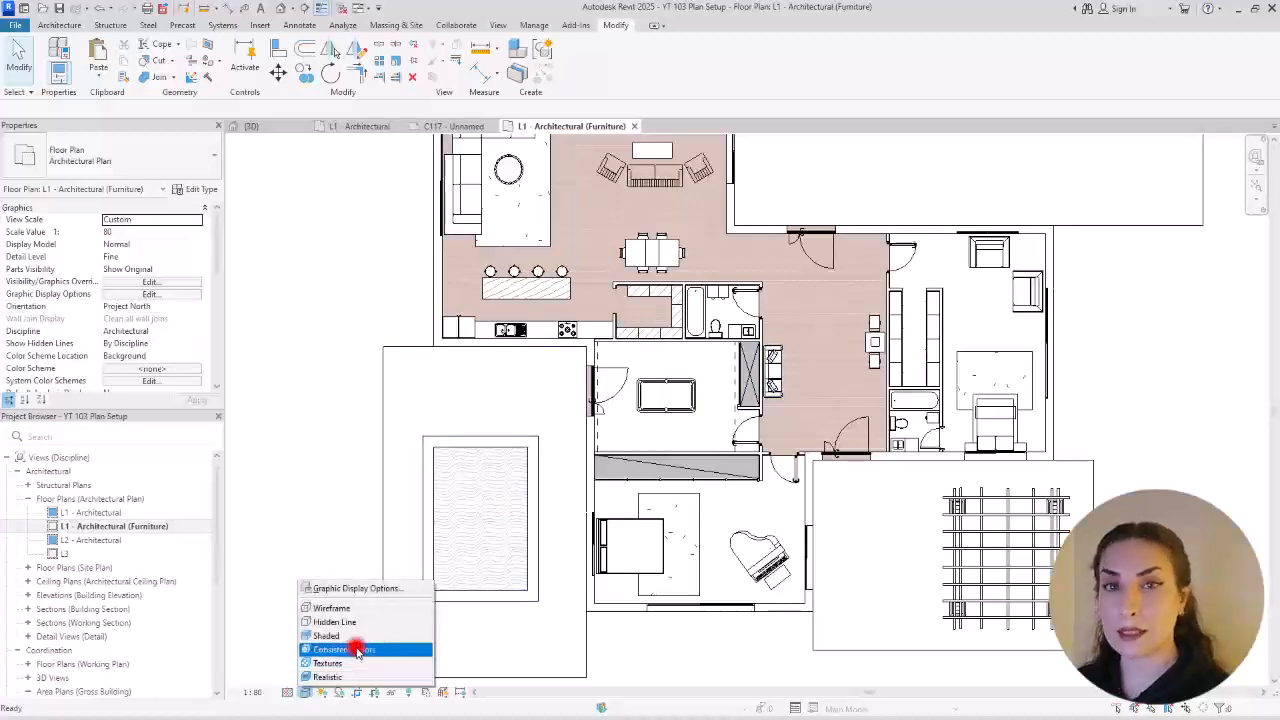
click(357, 650)
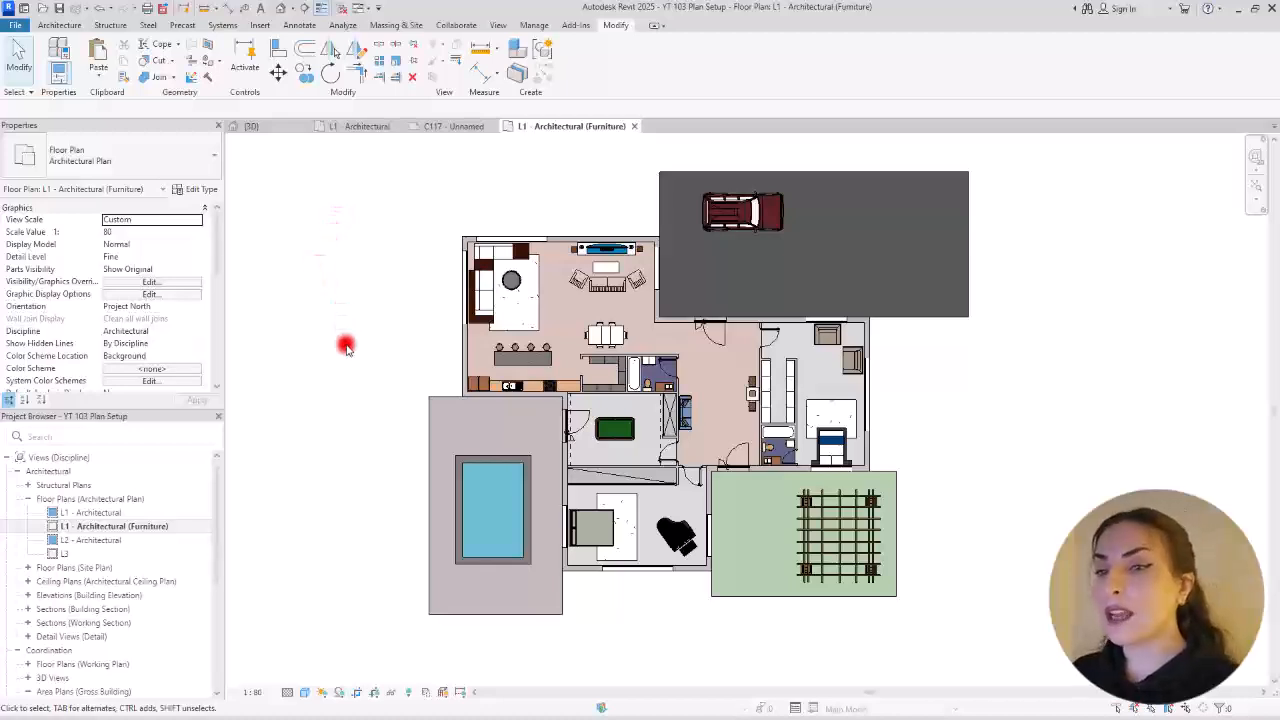
Step: Duplicate the L1 - Architectural floor plan with detailing and rename the copy L1 - Architectural (Rooms)
click(95, 512)
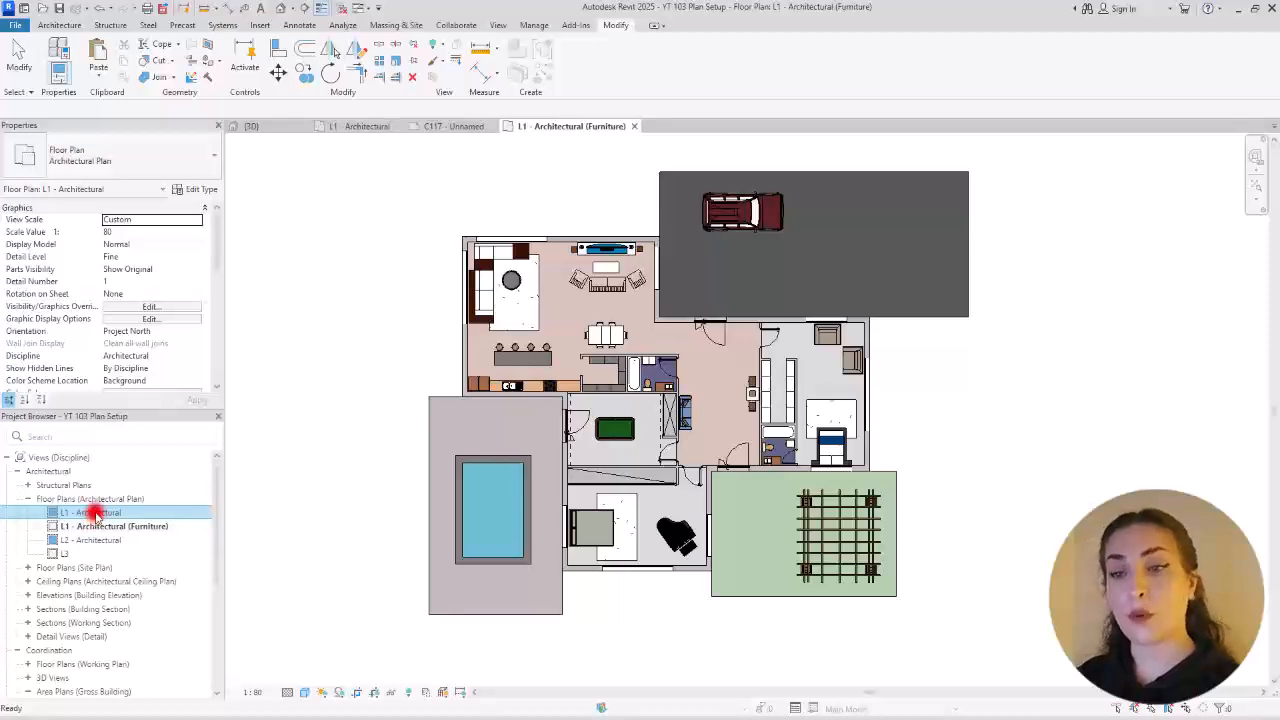
right_click(95, 512)
mouse_move(244, 301)
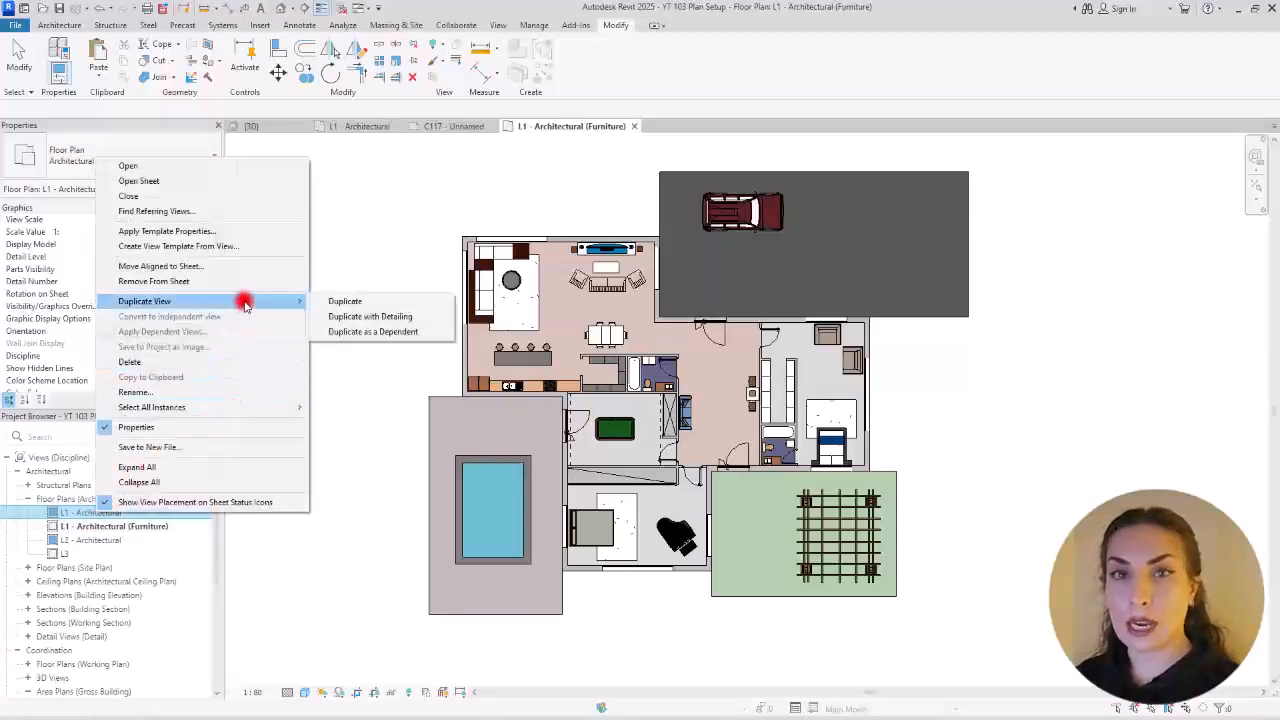
click(393, 318)
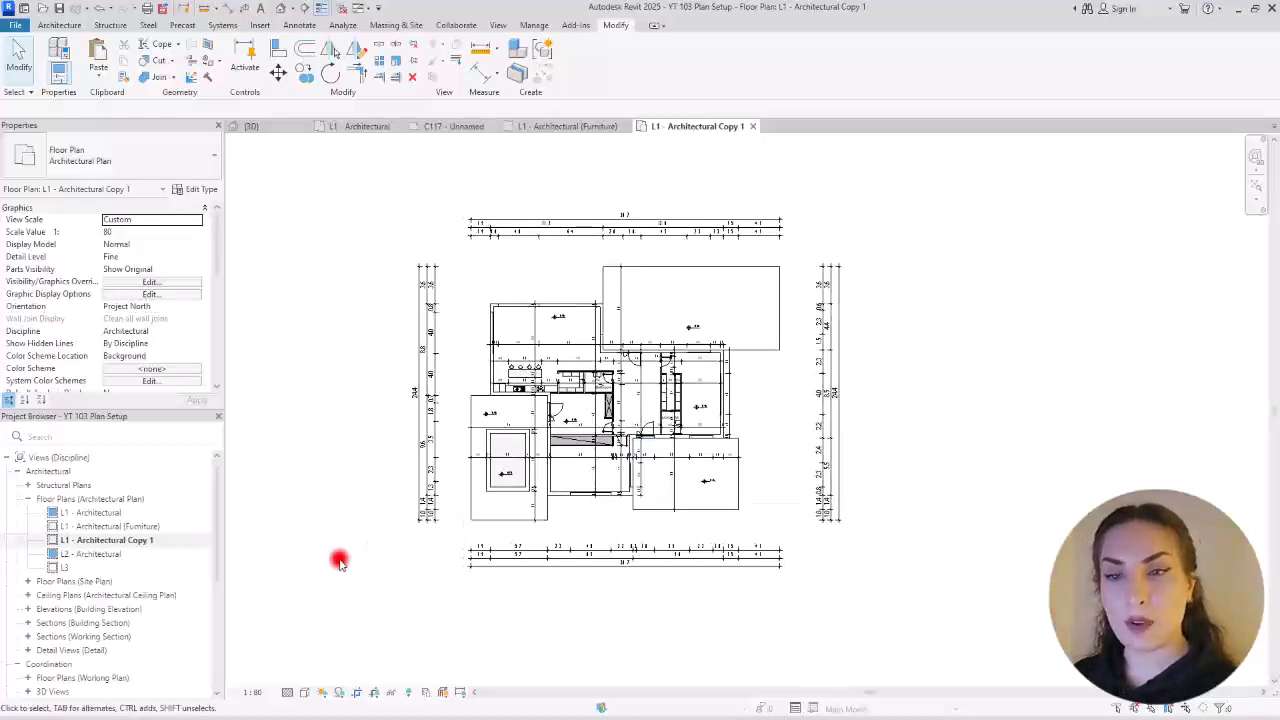
click(137, 542)
right_click(133, 541)
click(177, 420)
drag(123, 541, 192, 532)
text((Rooms))
key(Return)
Step: Select everything in the Rooms plan, filter the selection to Dimensions and Spot Elevations only, and delete them
drag(355, 182, 996, 618)
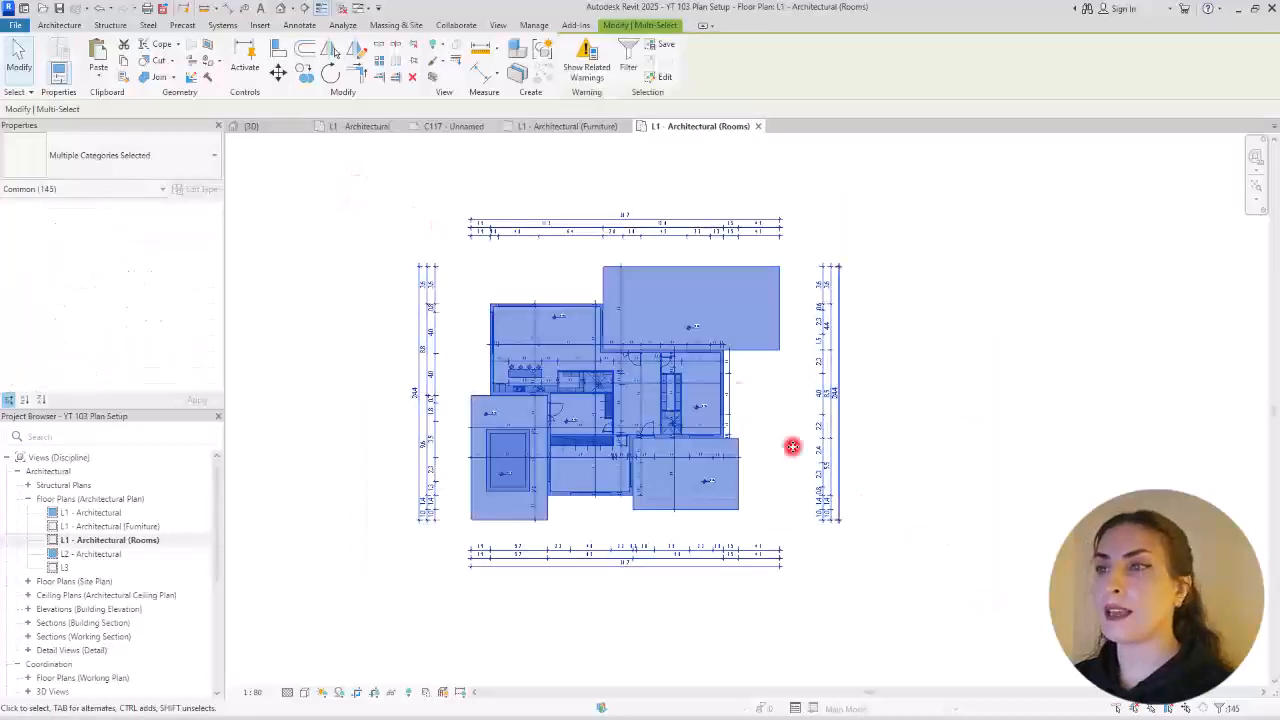
click(625, 60)
click(840, 264)
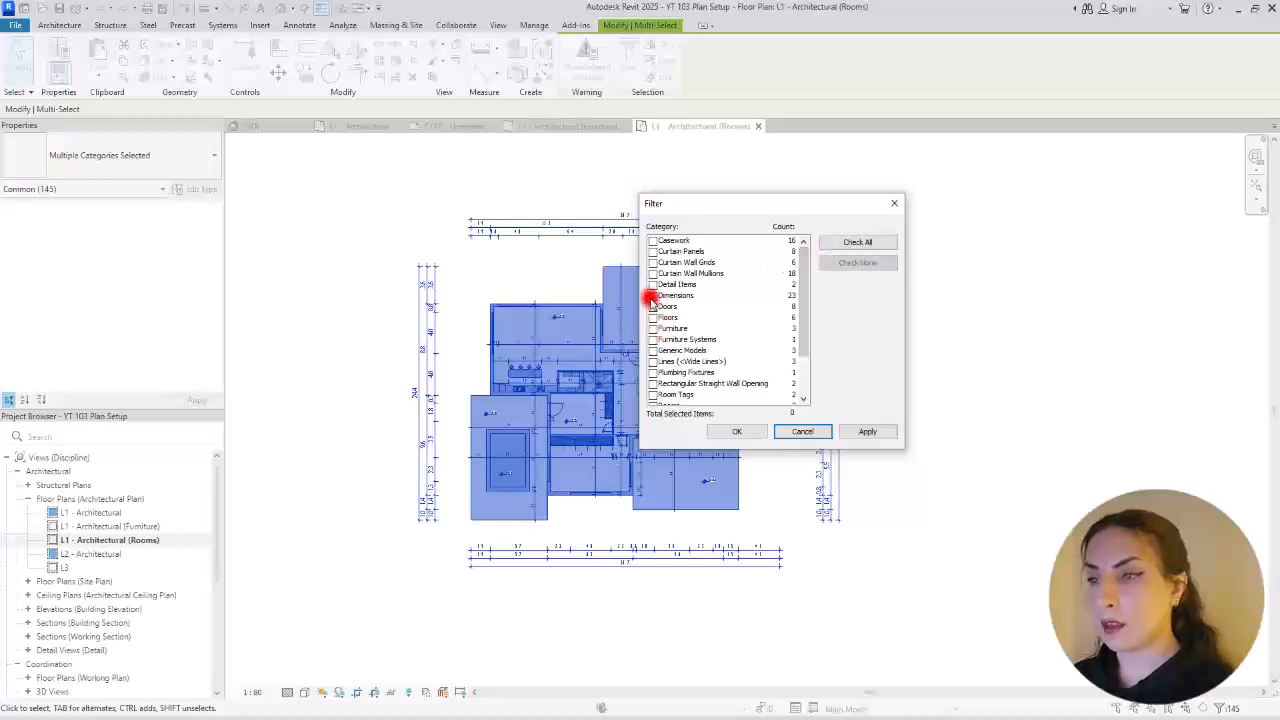
click(652, 296)
scroll(660, 372, down, 2)
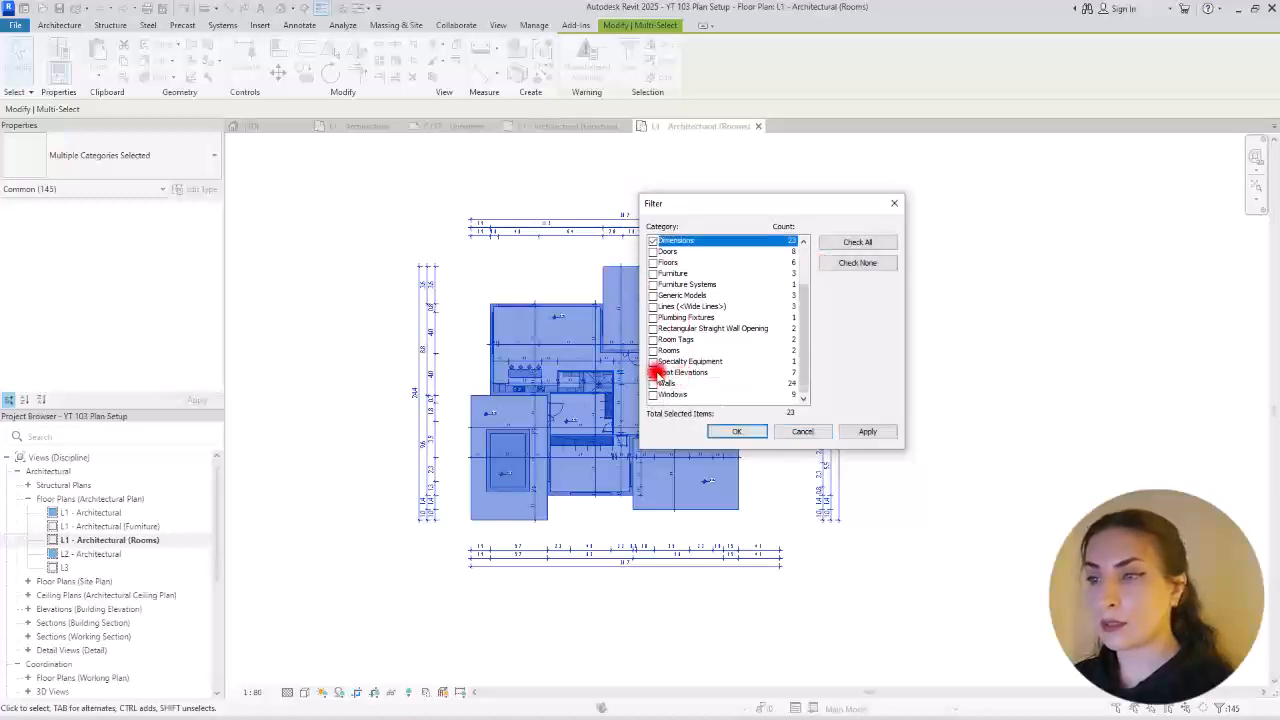
click(654, 372)
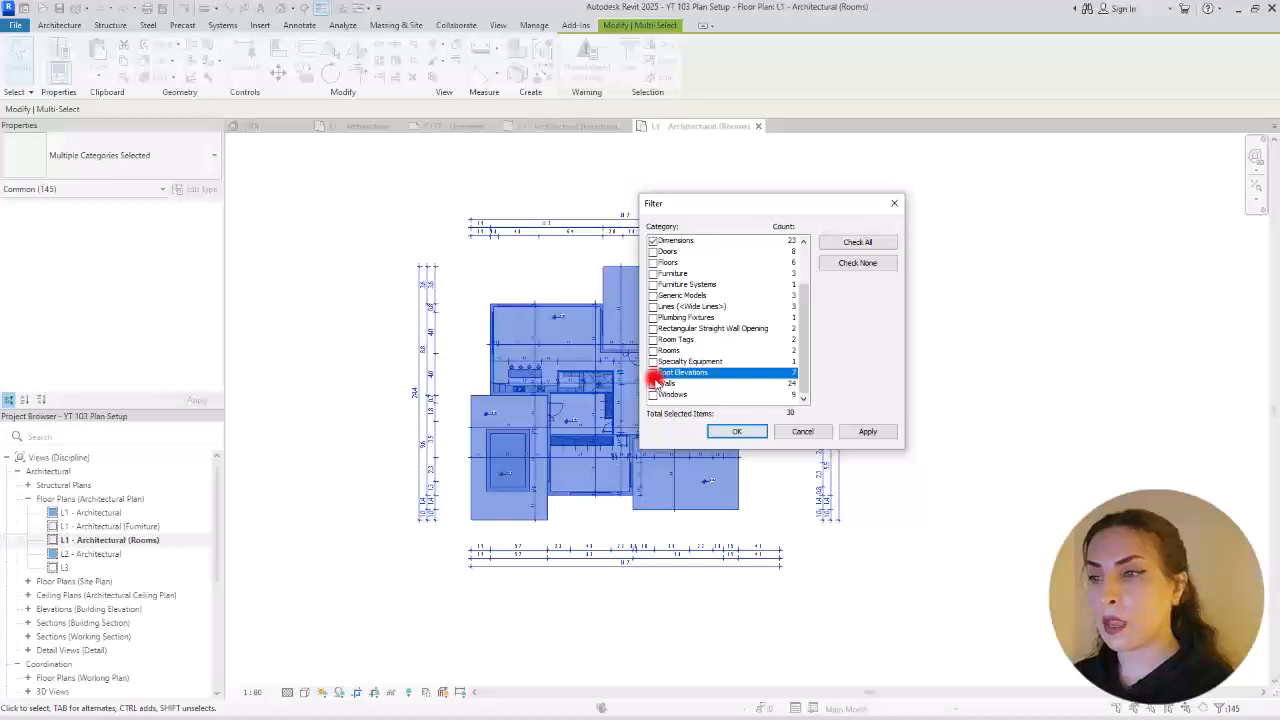
click(750, 430)
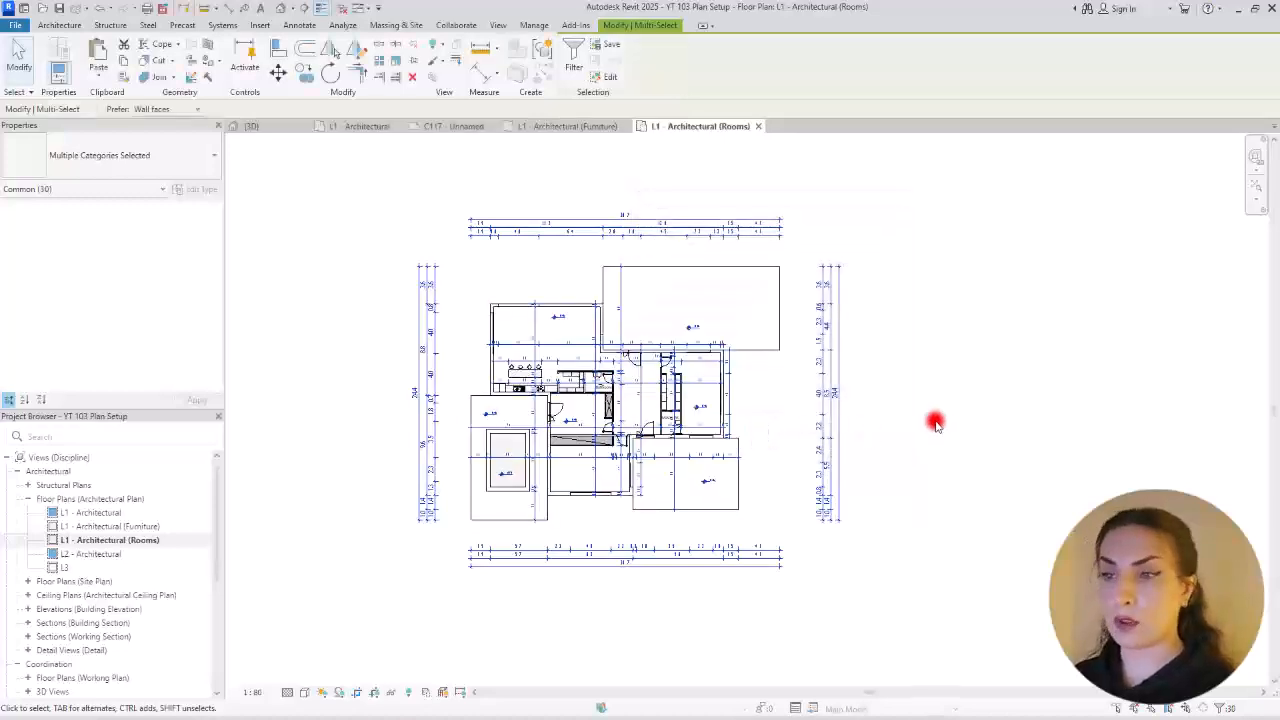
key(Delete)
Step: Tag the large living area and the adjoining kitchen area using the Room Tag With Area type
scroll(651, 429, up, 2)
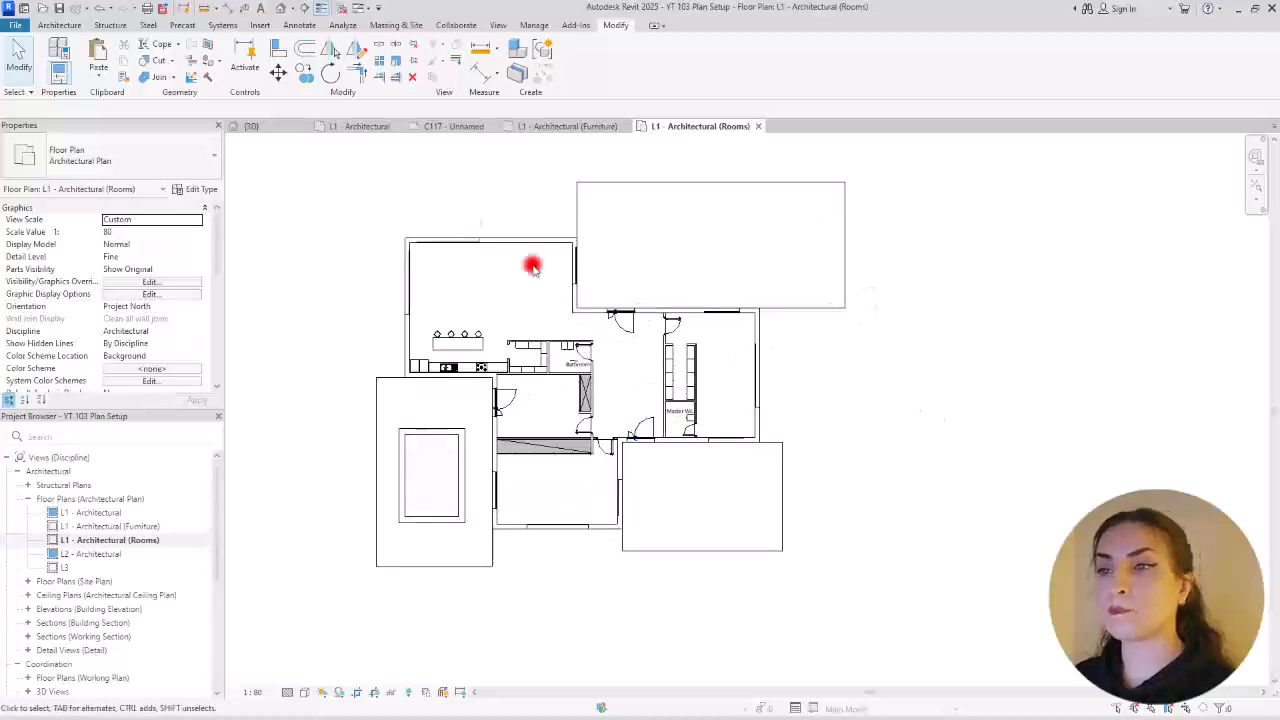
scroll(294, 291, up, 1)
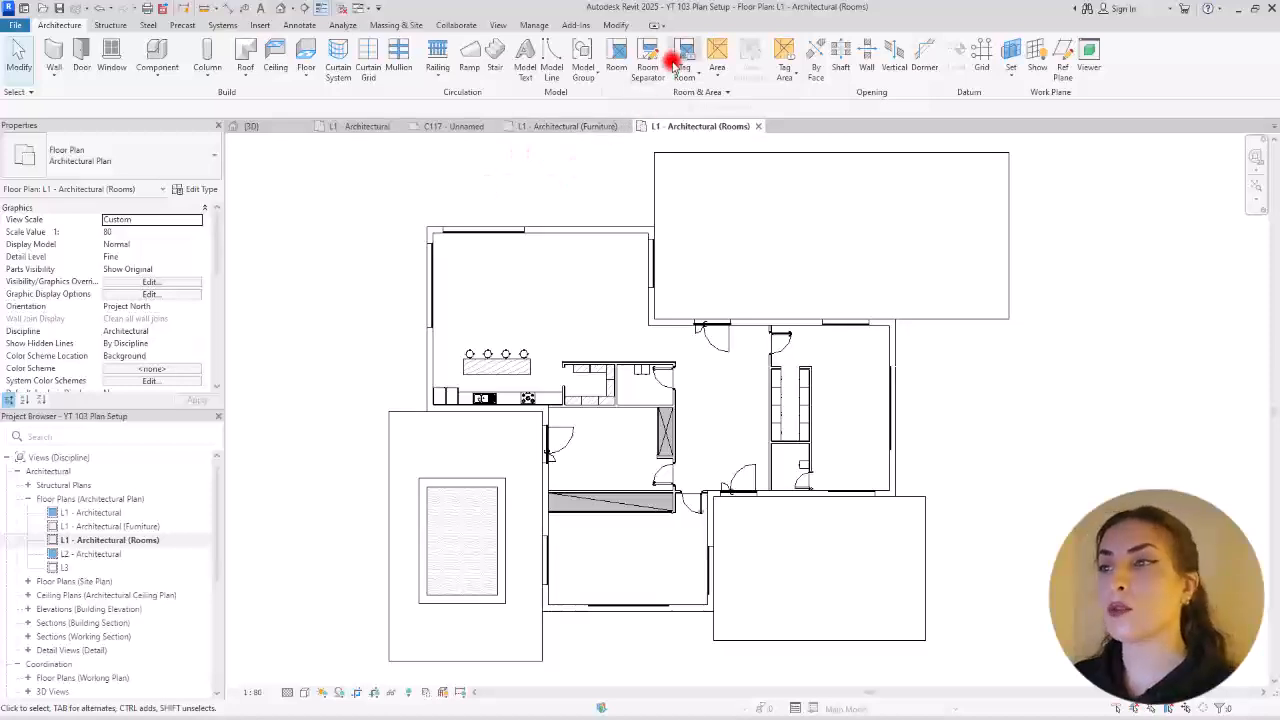
click(684, 57)
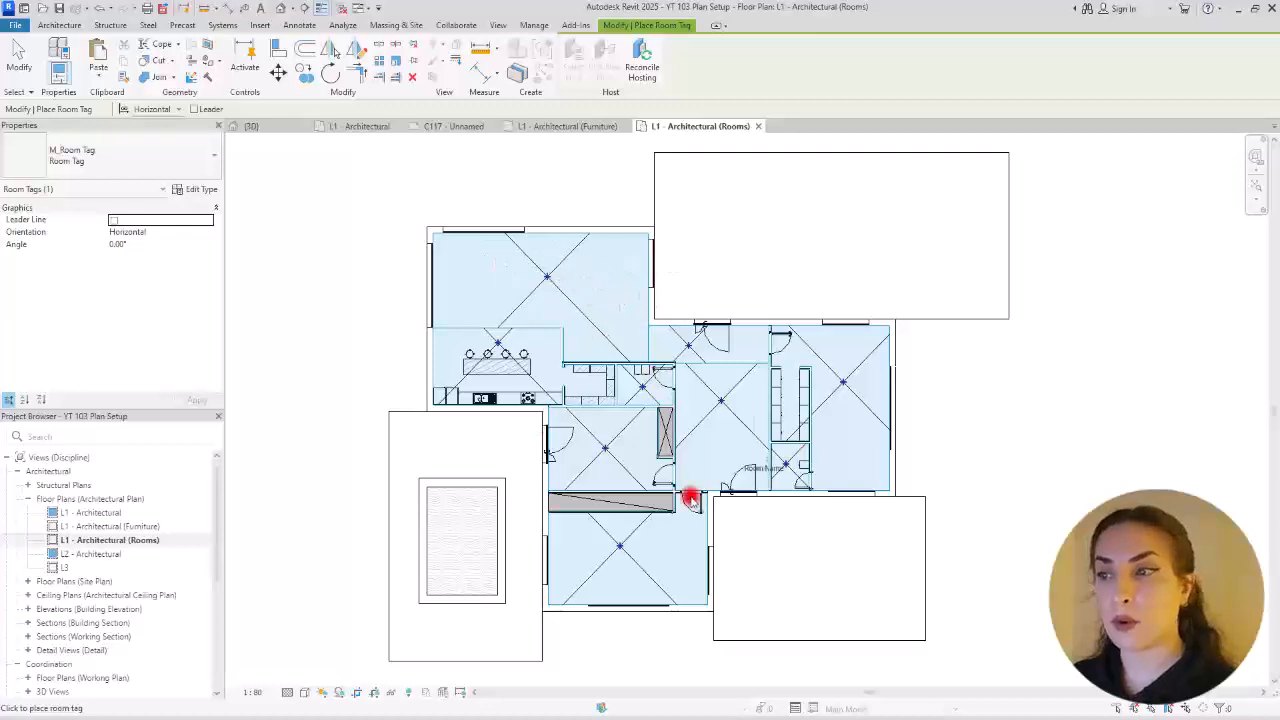
click(121, 160)
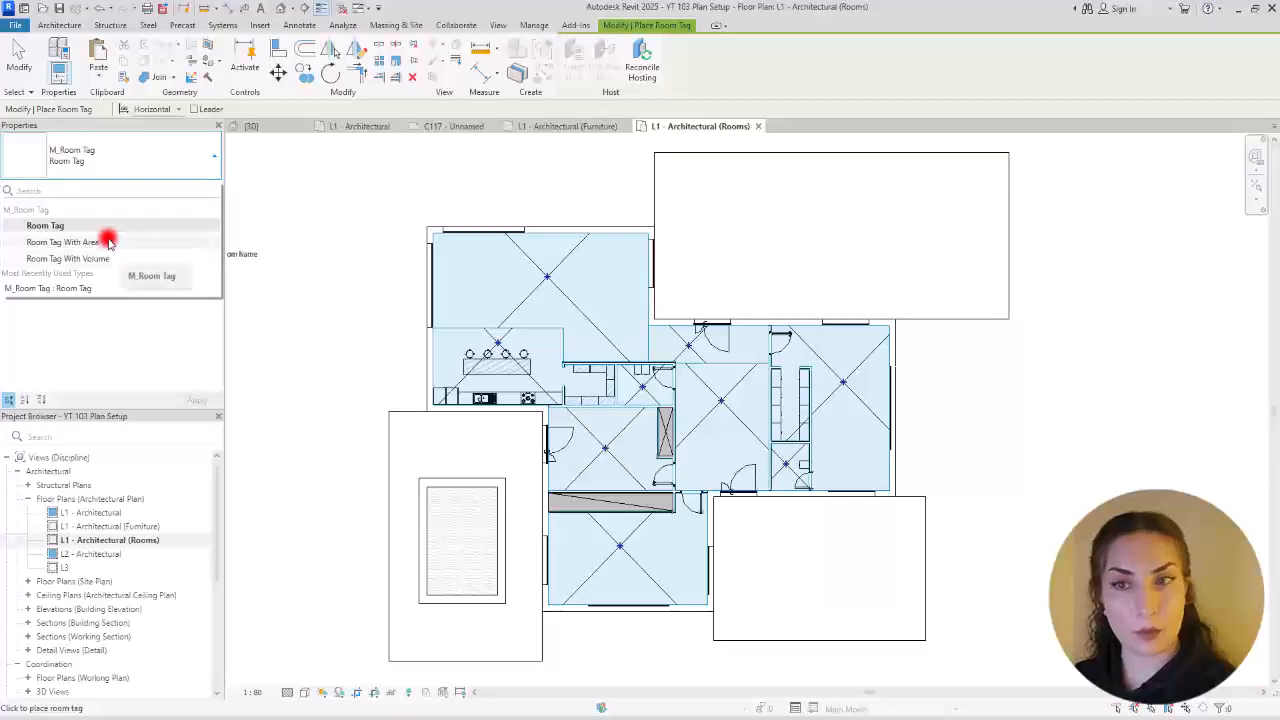
click(109, 242)
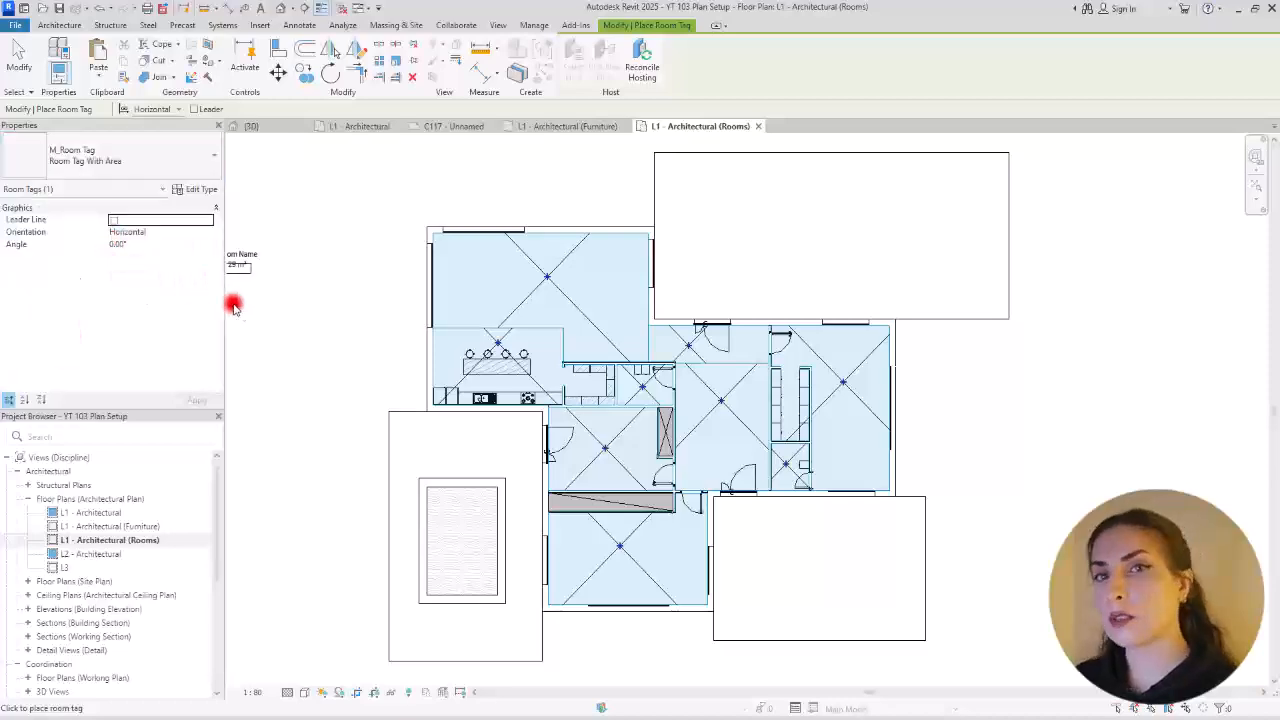
scroll(544, 285, up, 3)
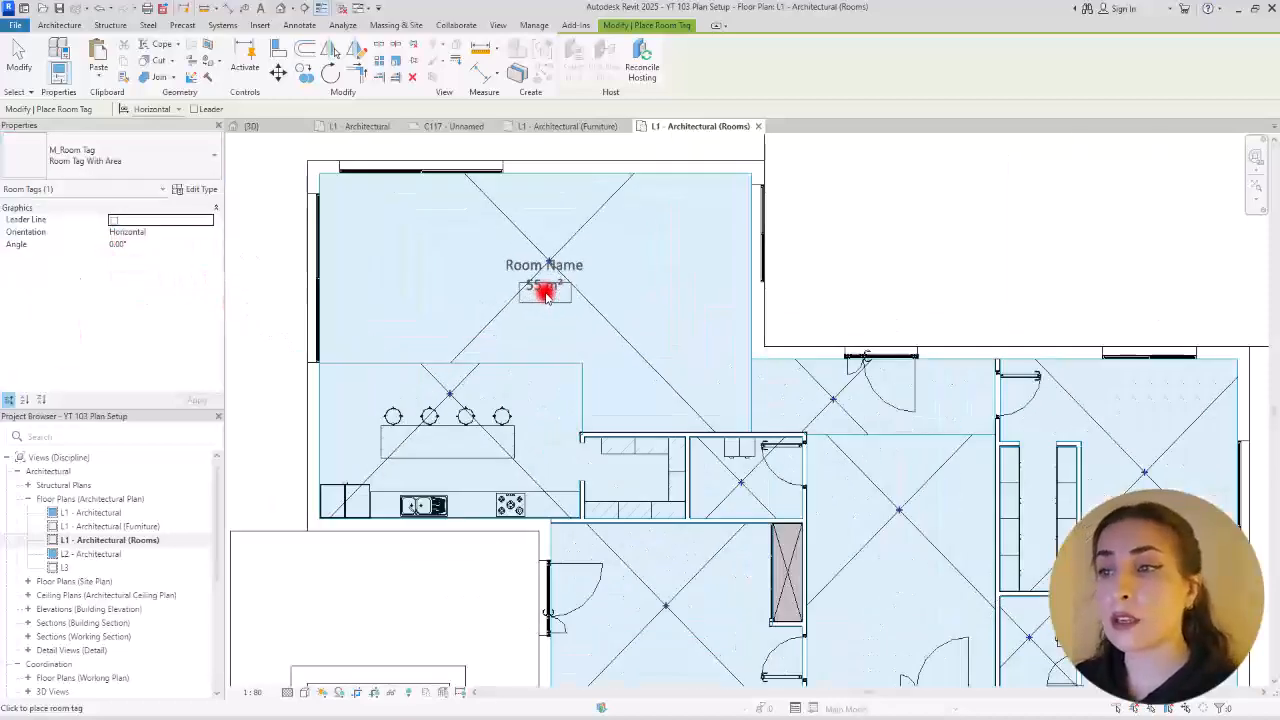
click(550, 282)
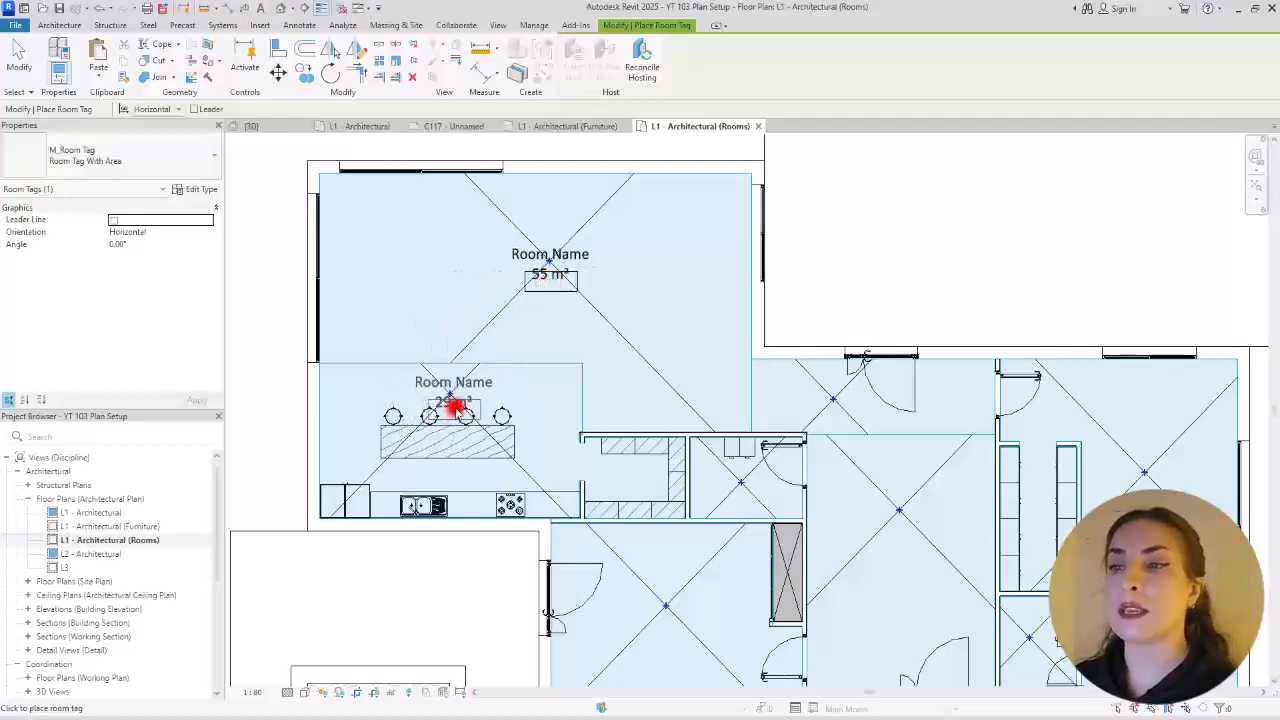
click(457, 402)
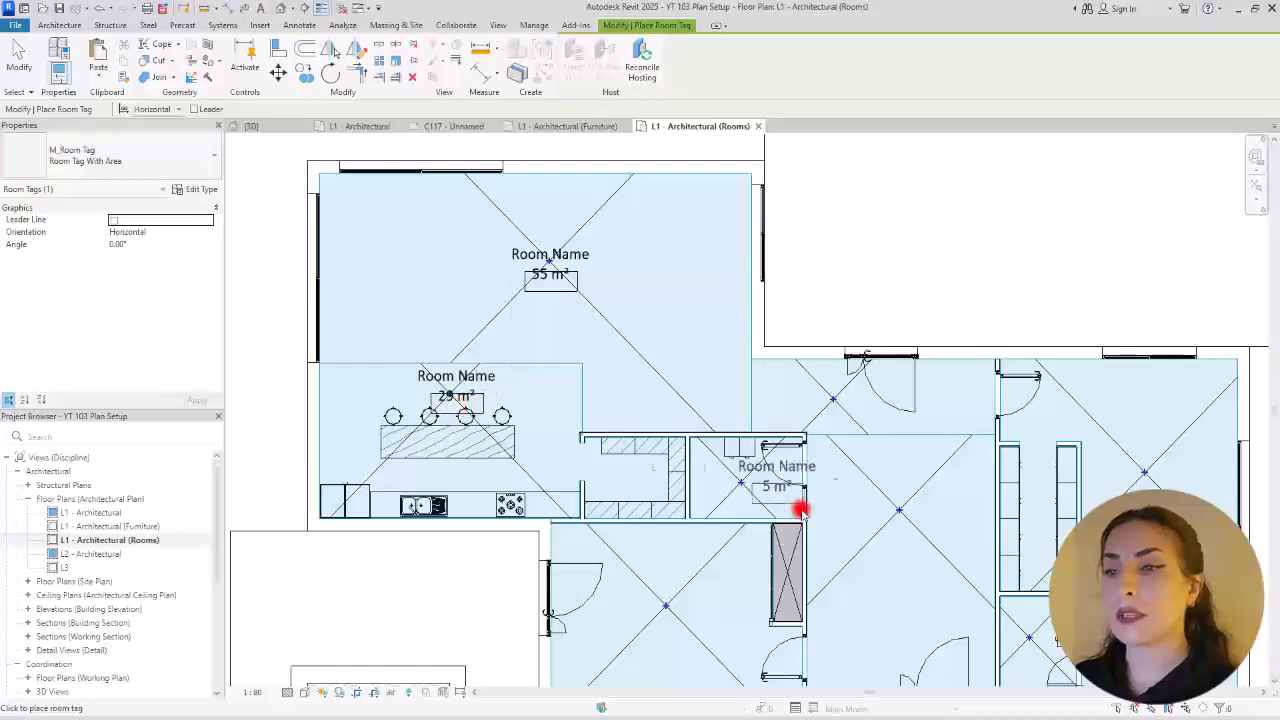
Step: Tag the small bathroom beside the kitchen, the entrance, the central hall and the large east room with area tags
click(746, 499)
click(823, 407)
click(894, 520)
click(1143, 497)
scroll(752, 457, down, 4)
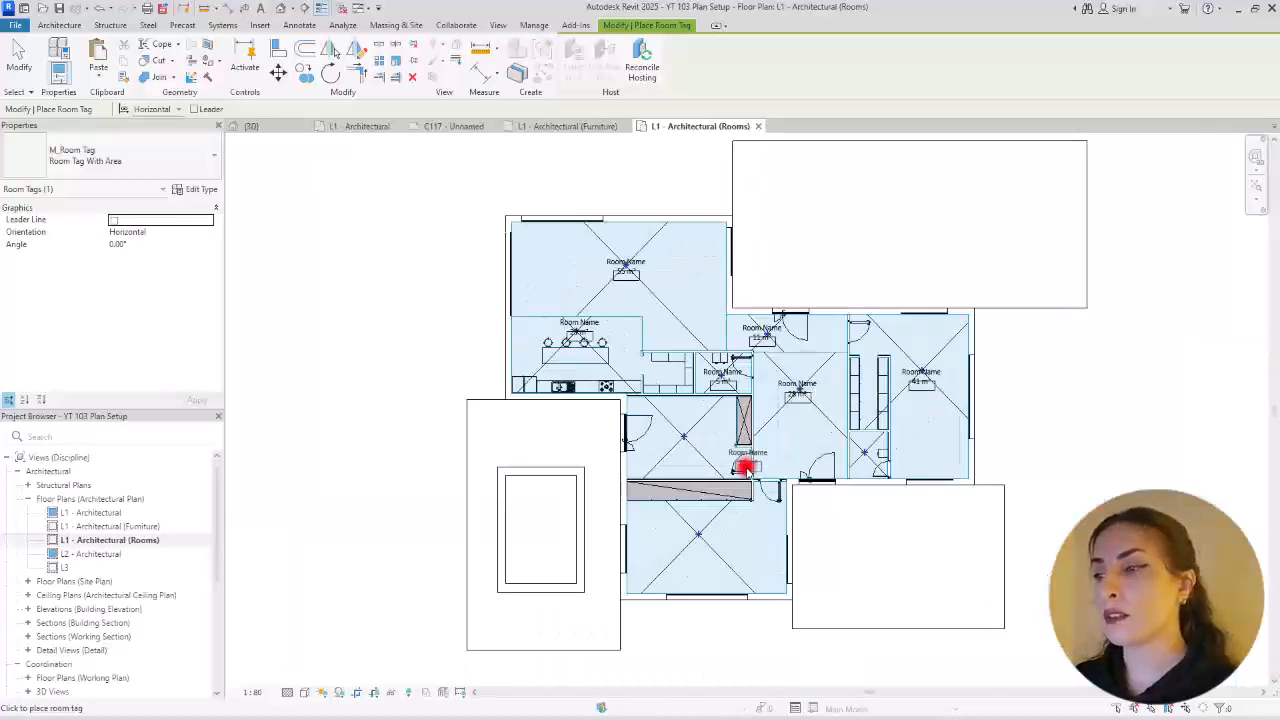
Step: Tag the room below the kitchen, the southern room and the small bathroom inside the east room, then finish tagging
scroll(634, 409, up, 4)
click(633, 411)
click(660, 614)
click(1016, 455)
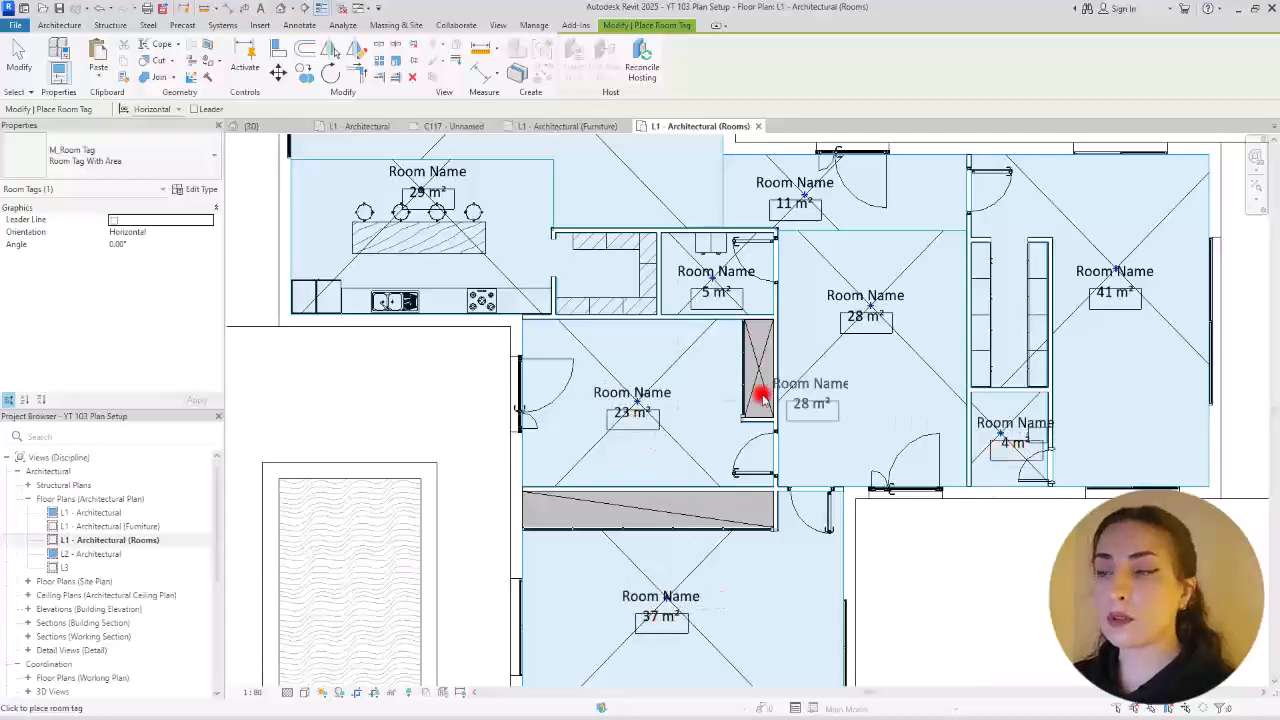
scroll(711, 380, down, 4)
key(Escape)
key(Escape)
middle_drag(890, 256, 846, 334)
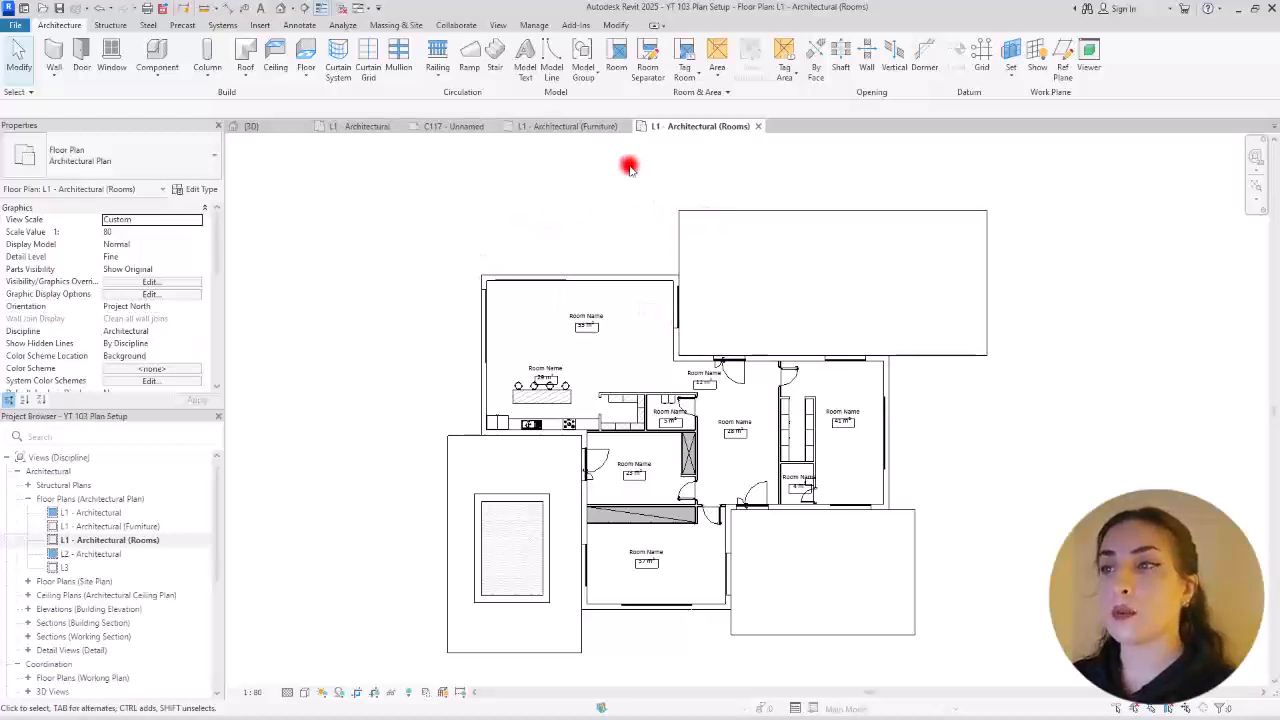
Step: Draw room separation lines around the outer edges of the large northern outdoor slab, ending at the house wall
click(649, 57)
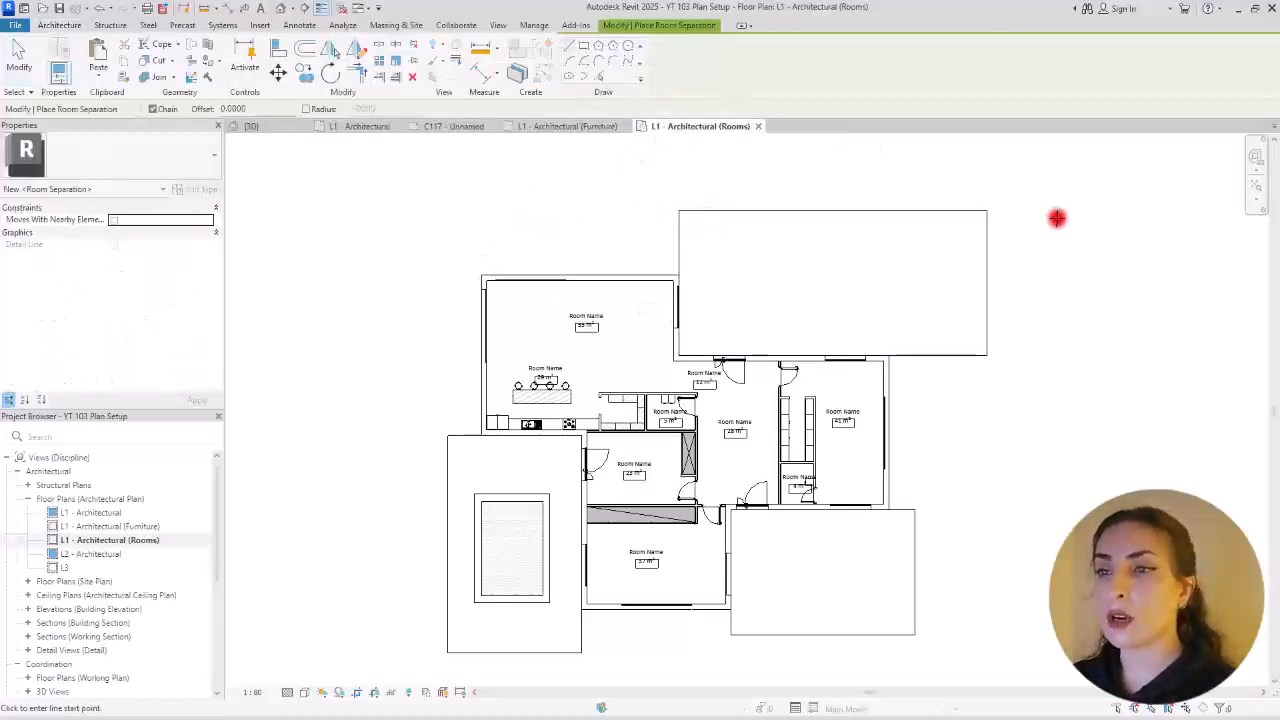
scroll(1056, 216, up, 3)
click(398, 313)
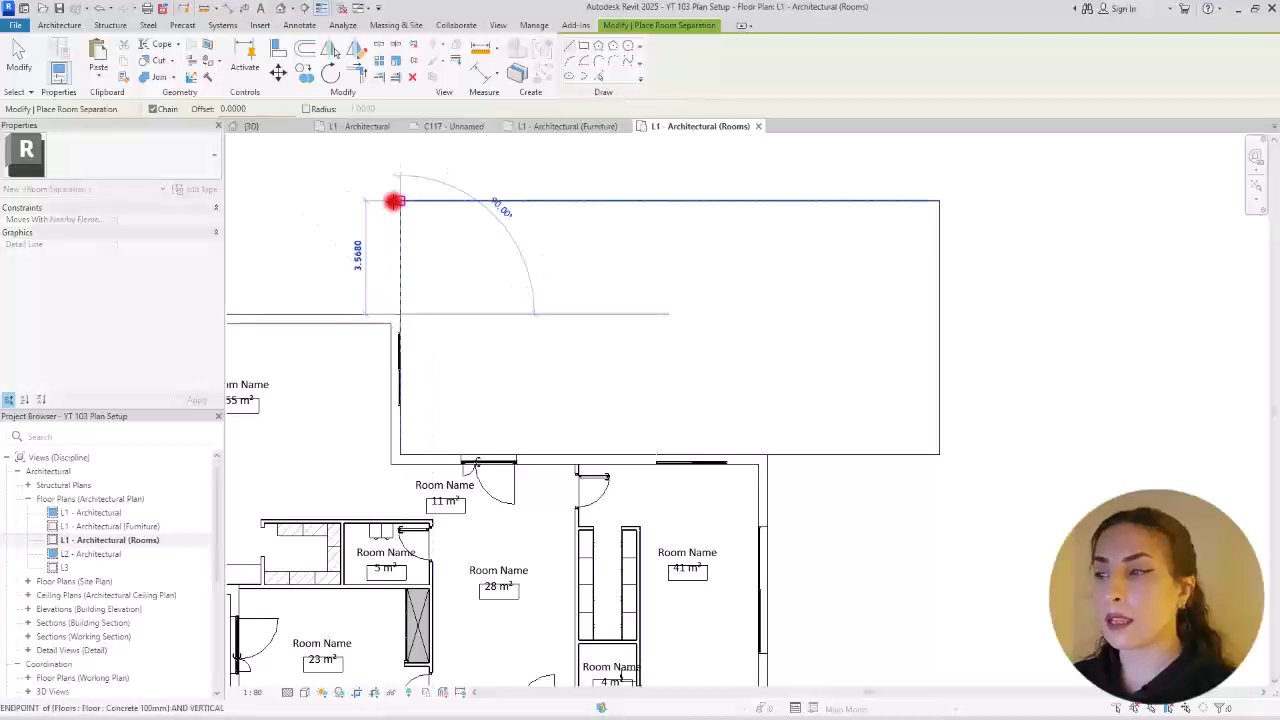
click(400, 200)
click(940, 200)
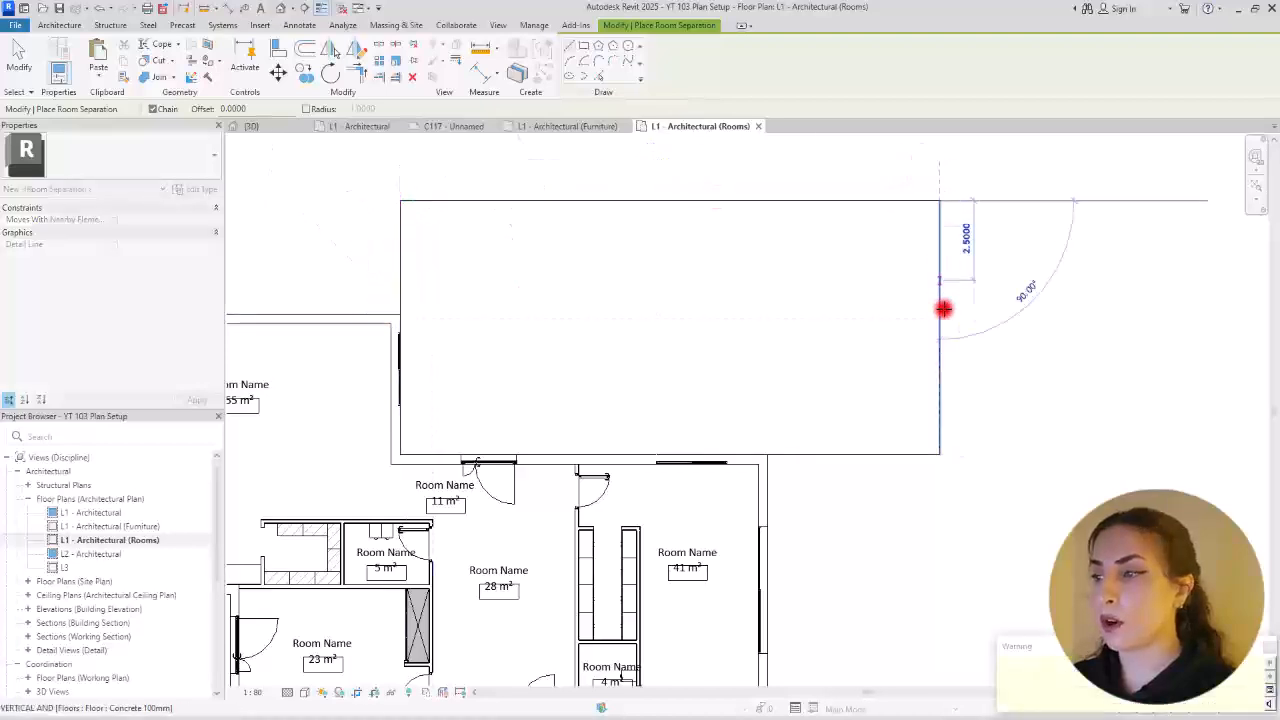
click(940, 454)
click(768, 454)
key(Escape)
Step: Draw room separation lines around the outer edges of the southeastern outdoor slab, back to the southern room's wall corner
scroll(765, 202, down, 3)
scroll(710, 530, up, 3)
click(841, 304)
click(886, 306)
click(886, 524)
click(565, 524)
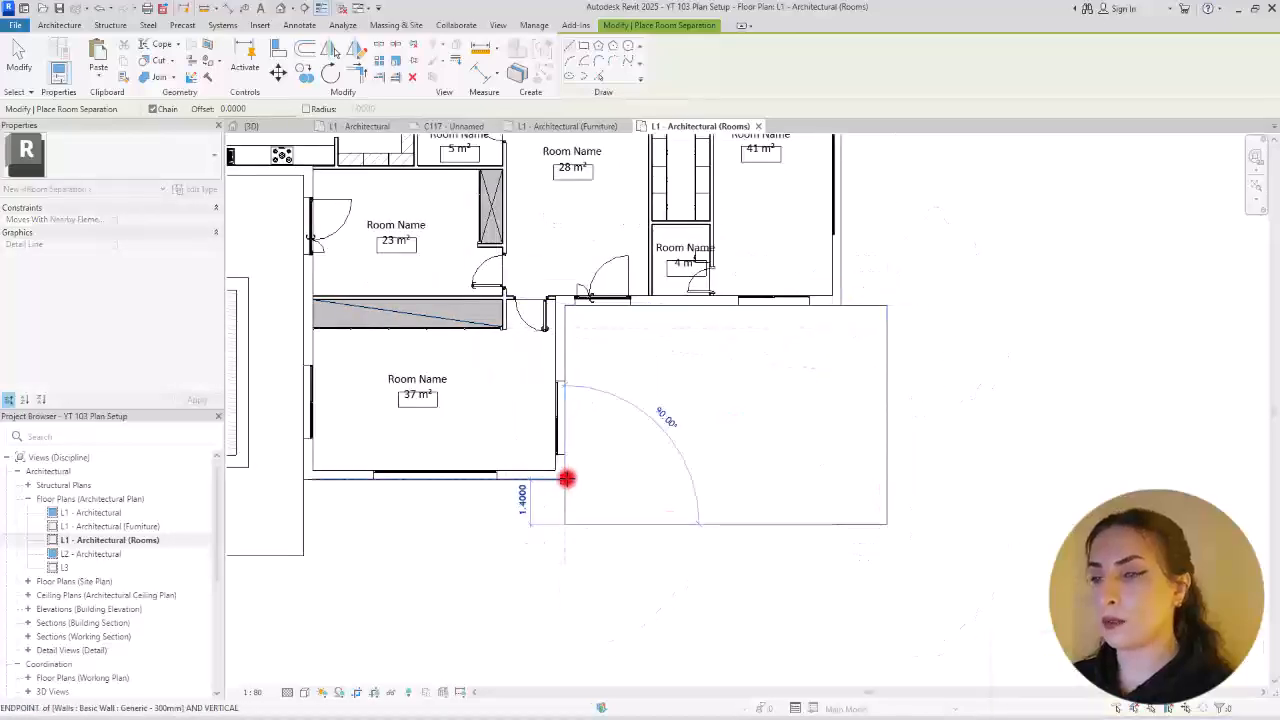
click(565, 480)
Step: Draw room separation lines around the outer edges of the pool deck, ending at the kitchen's outer wall
middle_drag(342, 492, 669, 489)
click(631, 477)
click(629, 553)
click(397, 553)
click(397, 172)
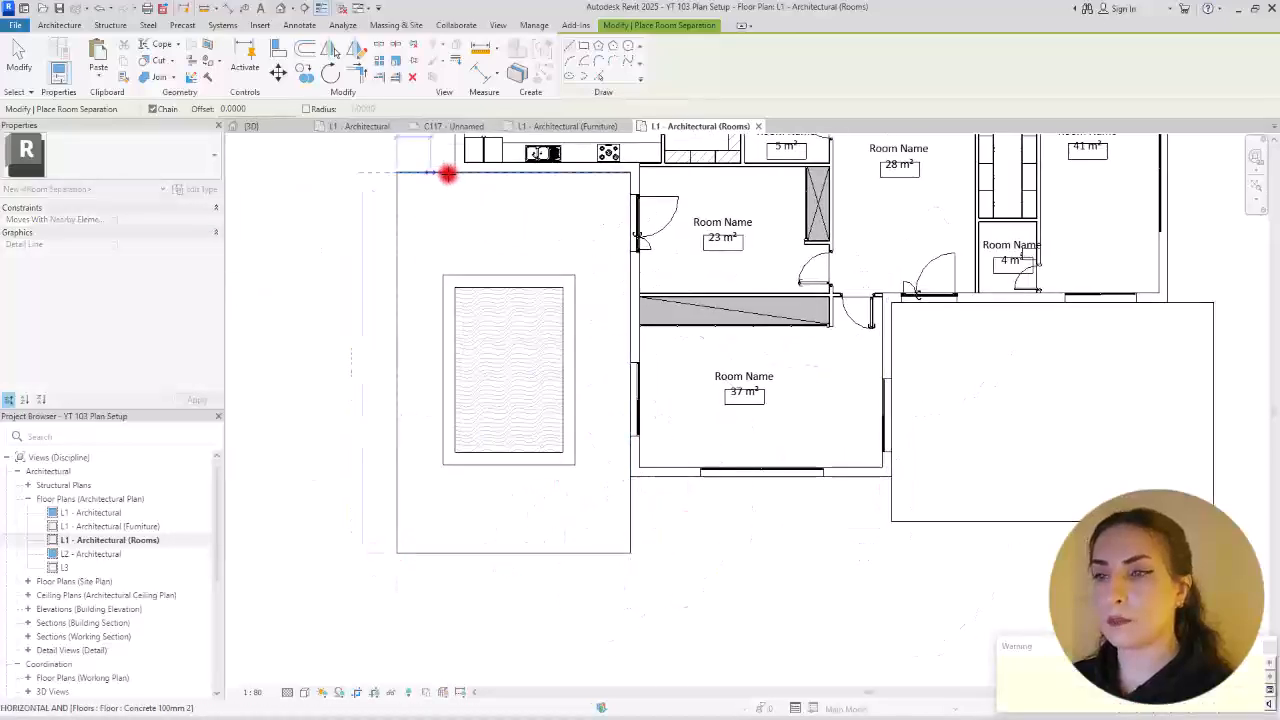
click(453, 172)
key(Escape)
key(Escape)
scroll(482, 465, down, 3)
scroll(634, 243, up, 3)
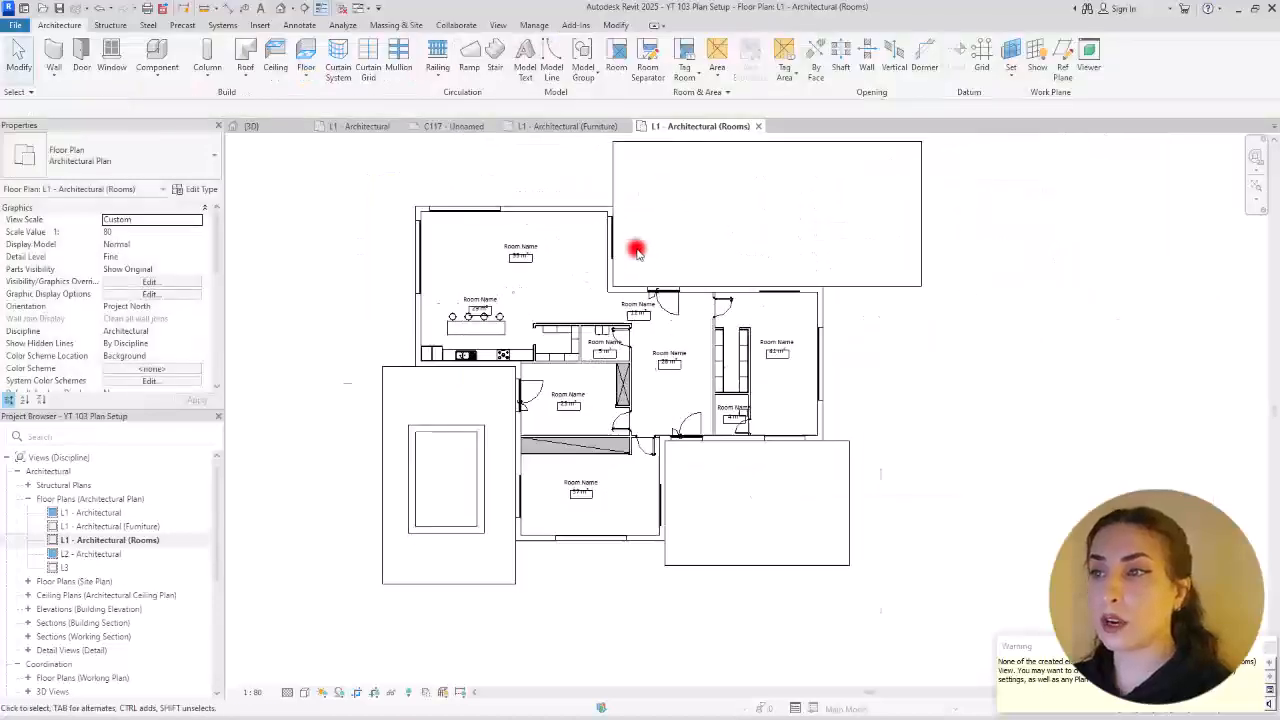
Step: Place rooms in the northern outdoor area, the southeastern outdoor area and the pool deck
click(616, 58)
middle_drag(770, 201, 769, 241)
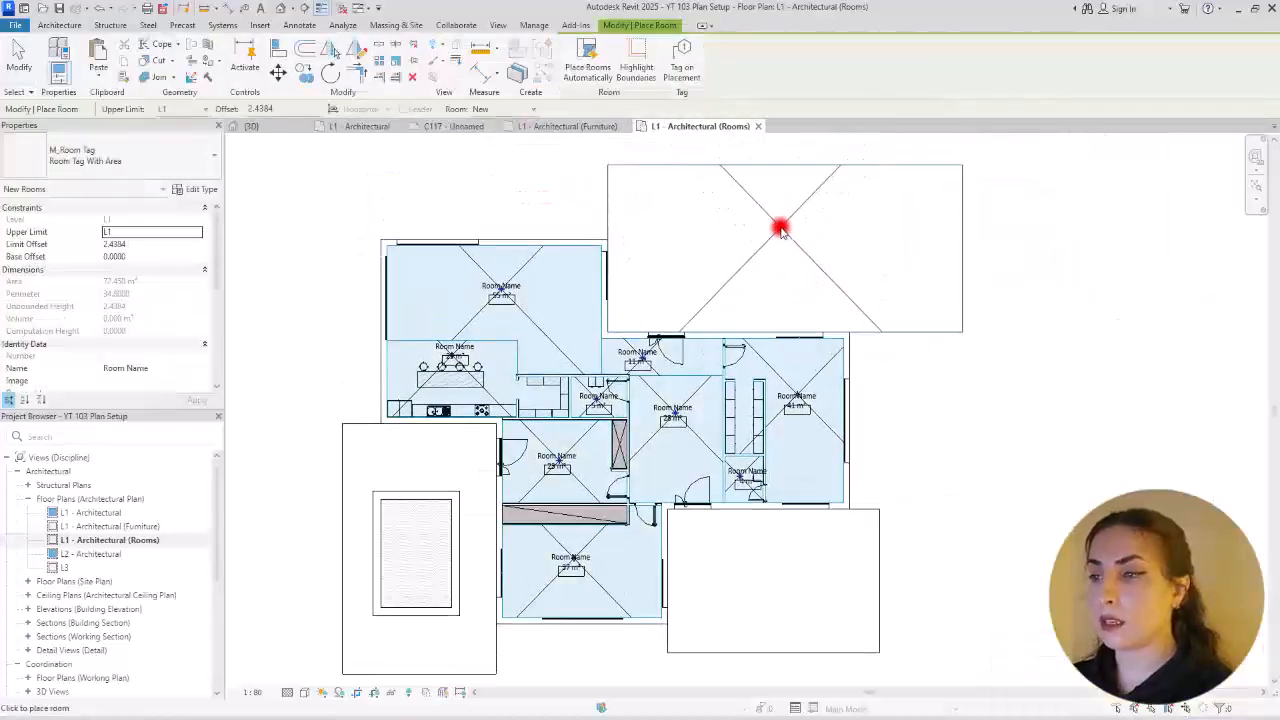
click(780, 225)
click(774, 575)
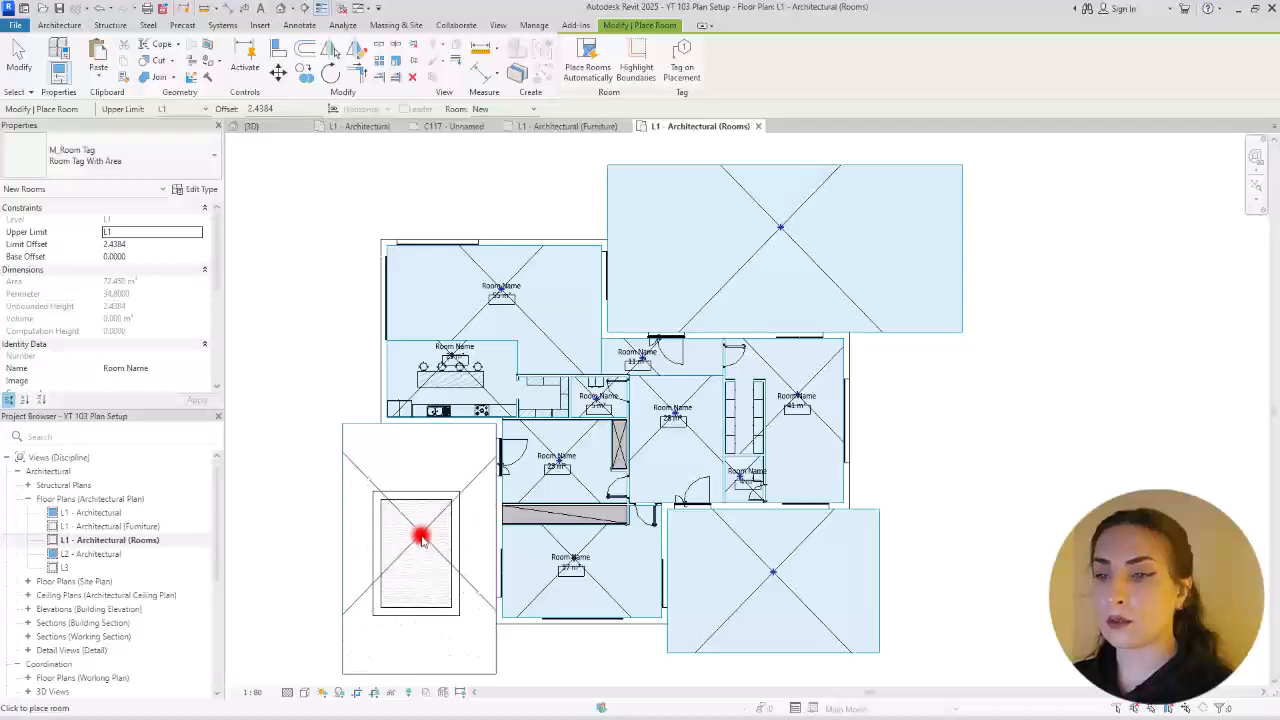
click(444, 492)
key(Escape)
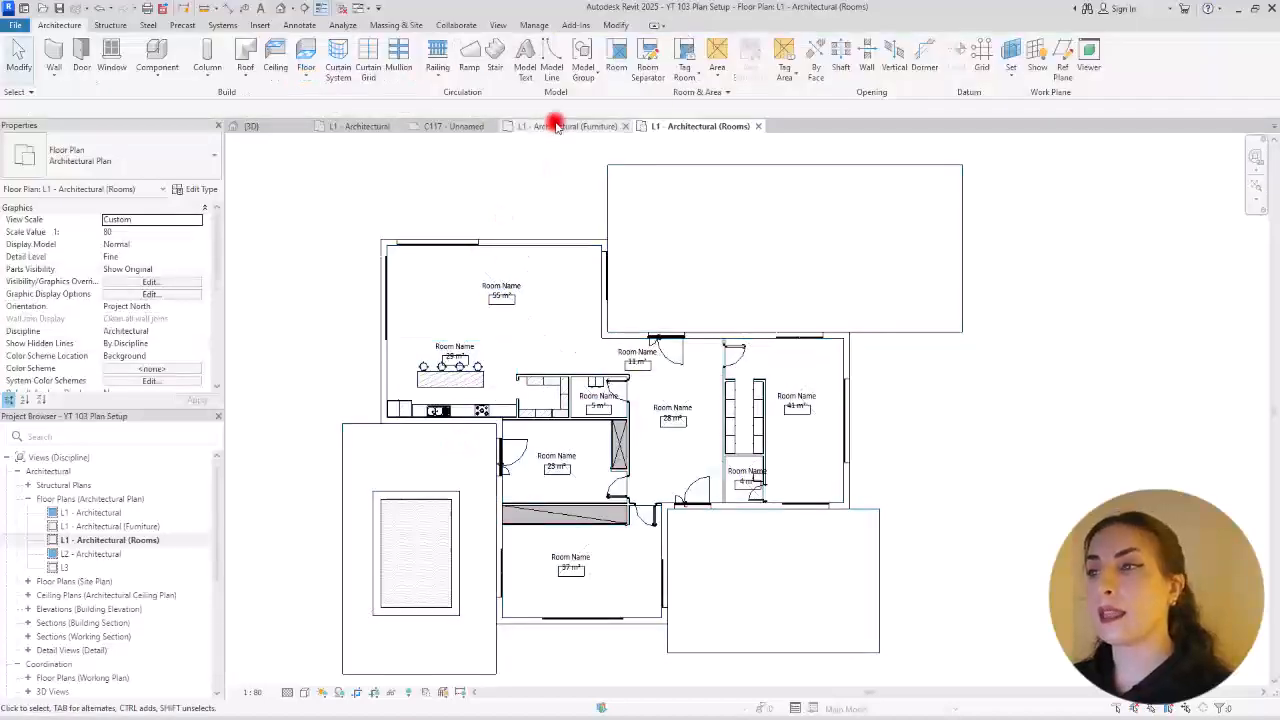
Step: Add area tags to the three new outdoor rooms
click(686, 49)
click(780, 228)
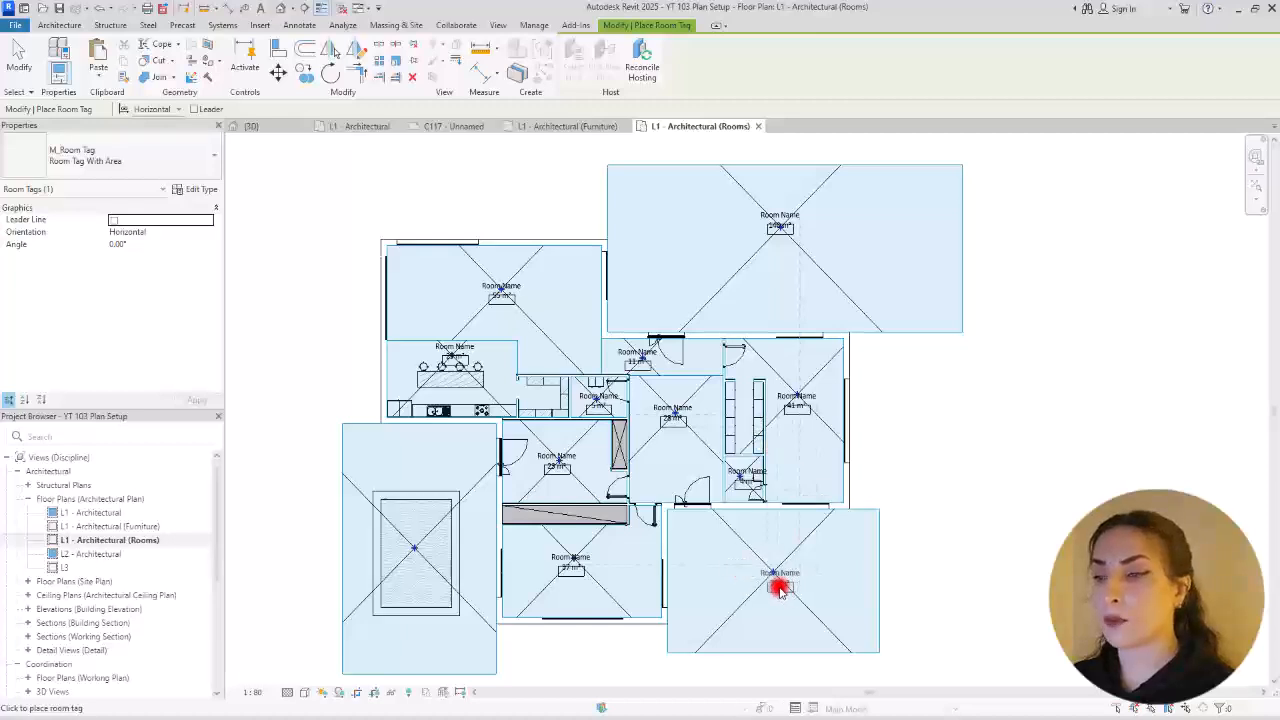
key(Escape)
scroll(449, 351, up, 2)
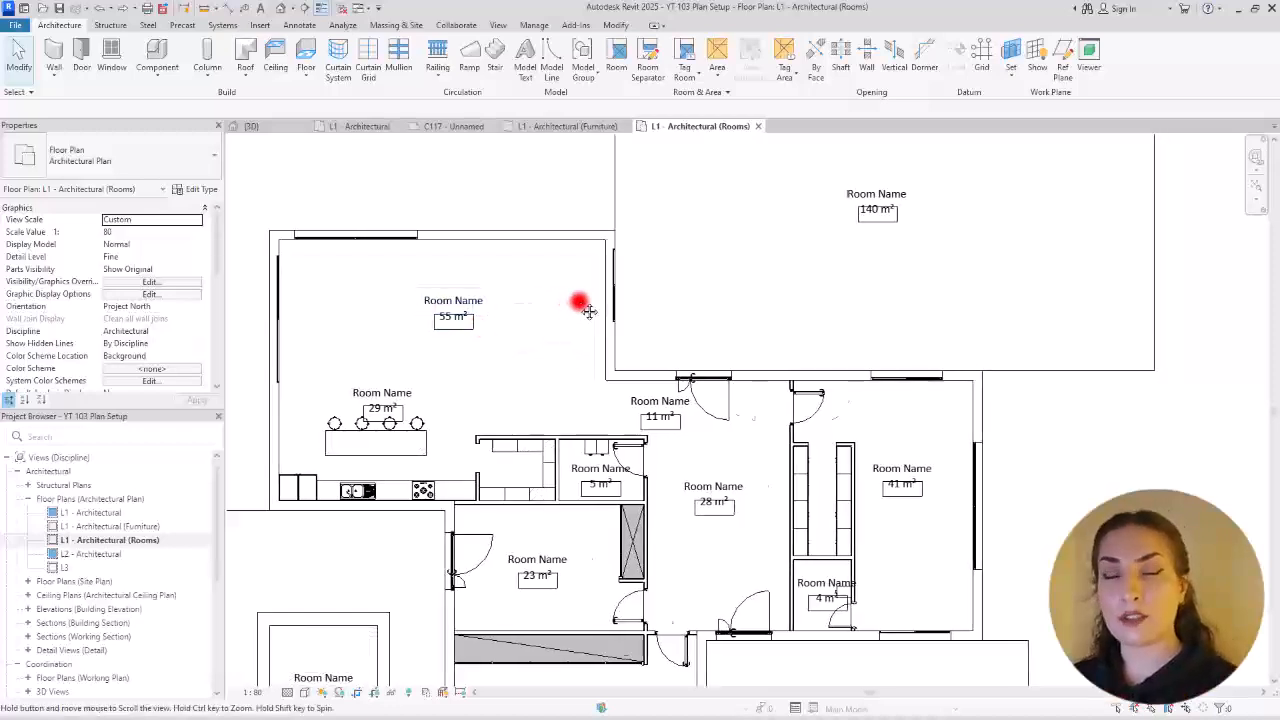
middle_drag(580, 300, 677, 328)
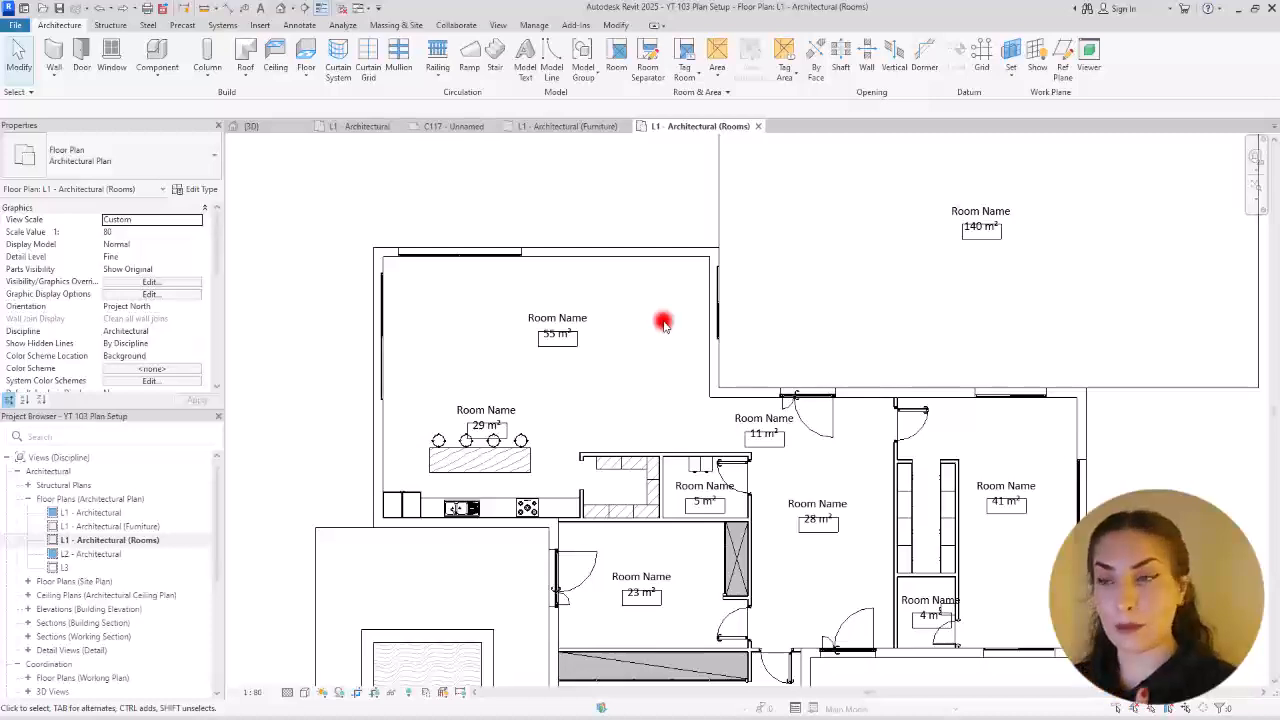
Step: Turn off Show Room Number in the Room Tag With Area type
click(568, 323)
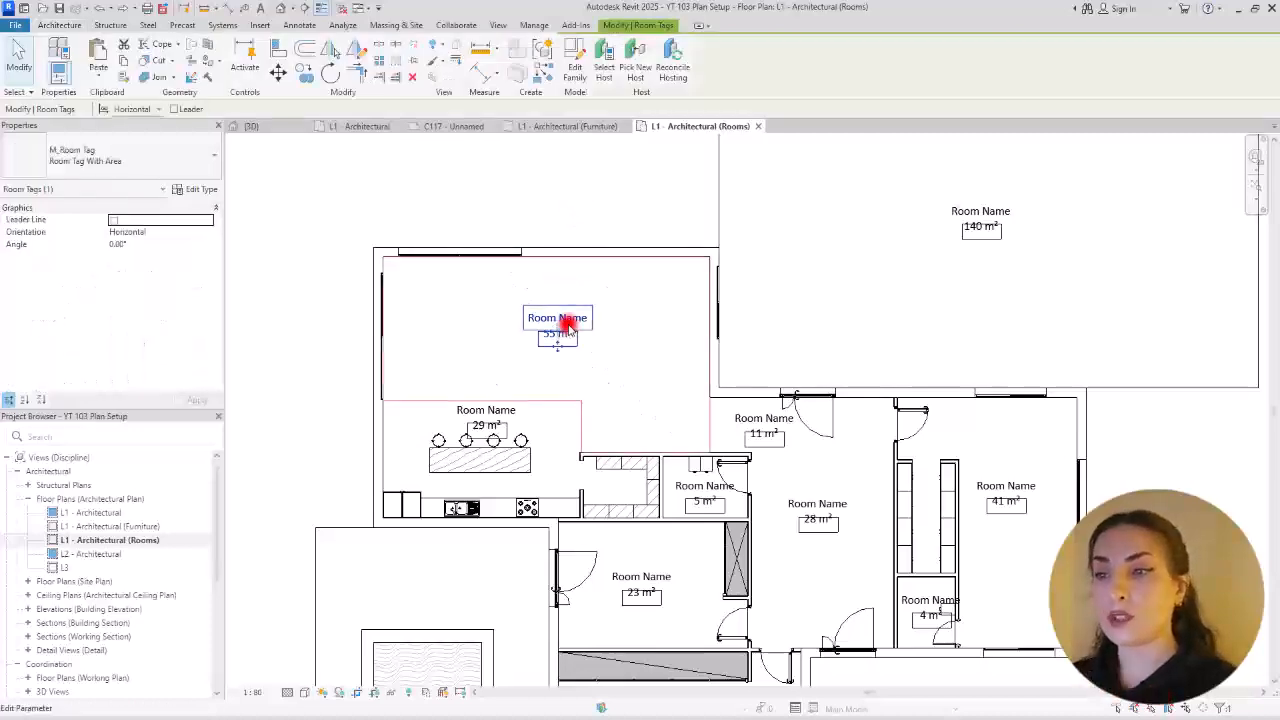
click(195, 189)
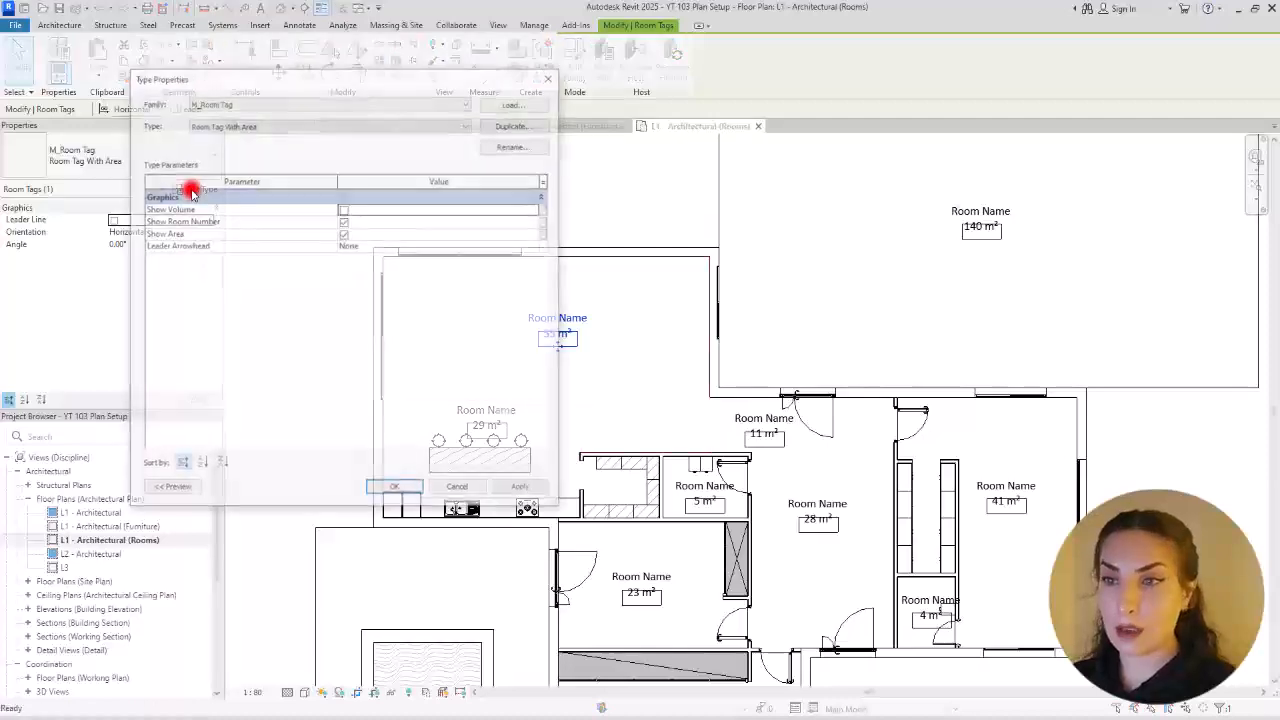
click(344, 221)
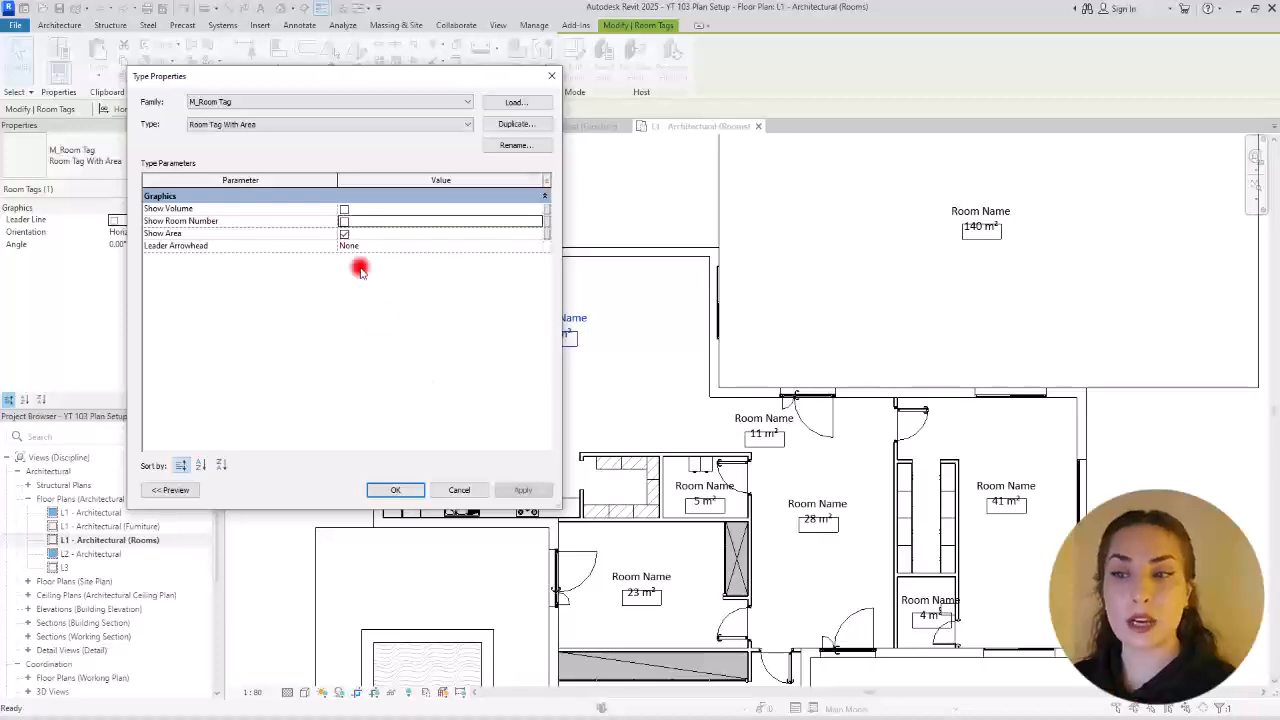
click(399, 488)
click(345, 284)
Step: Move the northern outdoor room's tag down to about the middle of its area
scroll(345, 281, down, 3)
middle_drag(694, 280, 780, 247)
click(798, 205)
scroll(809, 199, up, 3)
drag(778, 250, 778, 285)
click(860, 257)
scroll(720, 286, down, 5)
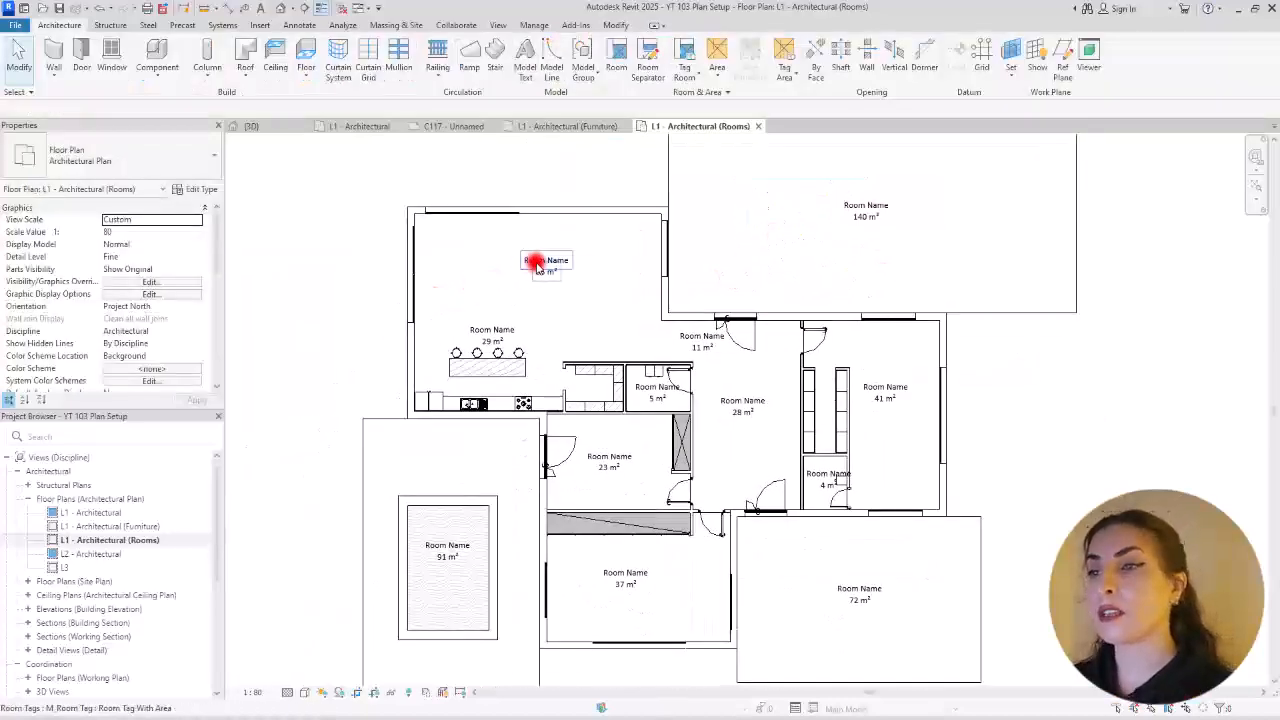
Step: Rename the rooms through their tags as Living room, Kitchen, WC, Entrance, Lobby, Master room, Game Room, Bed Room, Pool, Back Yard and Parking
click(543, 264)
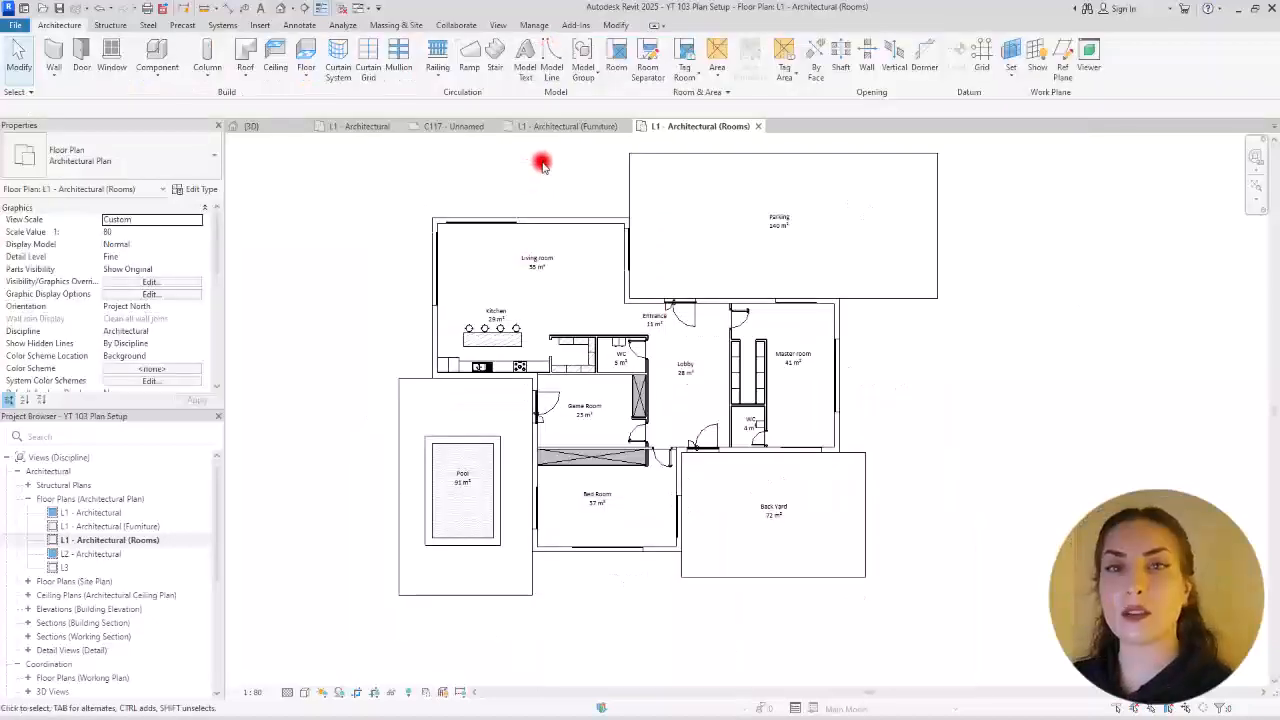
middle_drag(542, 166, 533, 183)
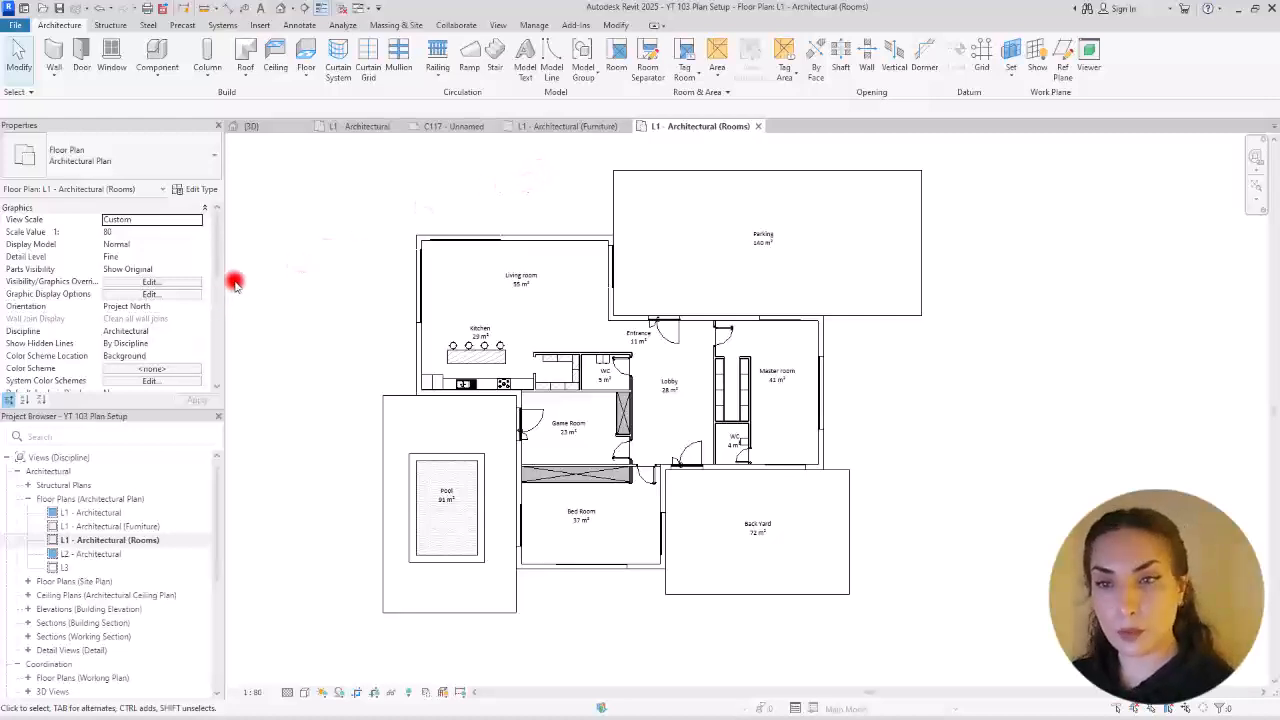
Step: Apply the Rooms category's Name colour scheme to the L1 - Architectural (Rooms) floor plan
scroll(217, 243, down, 3)
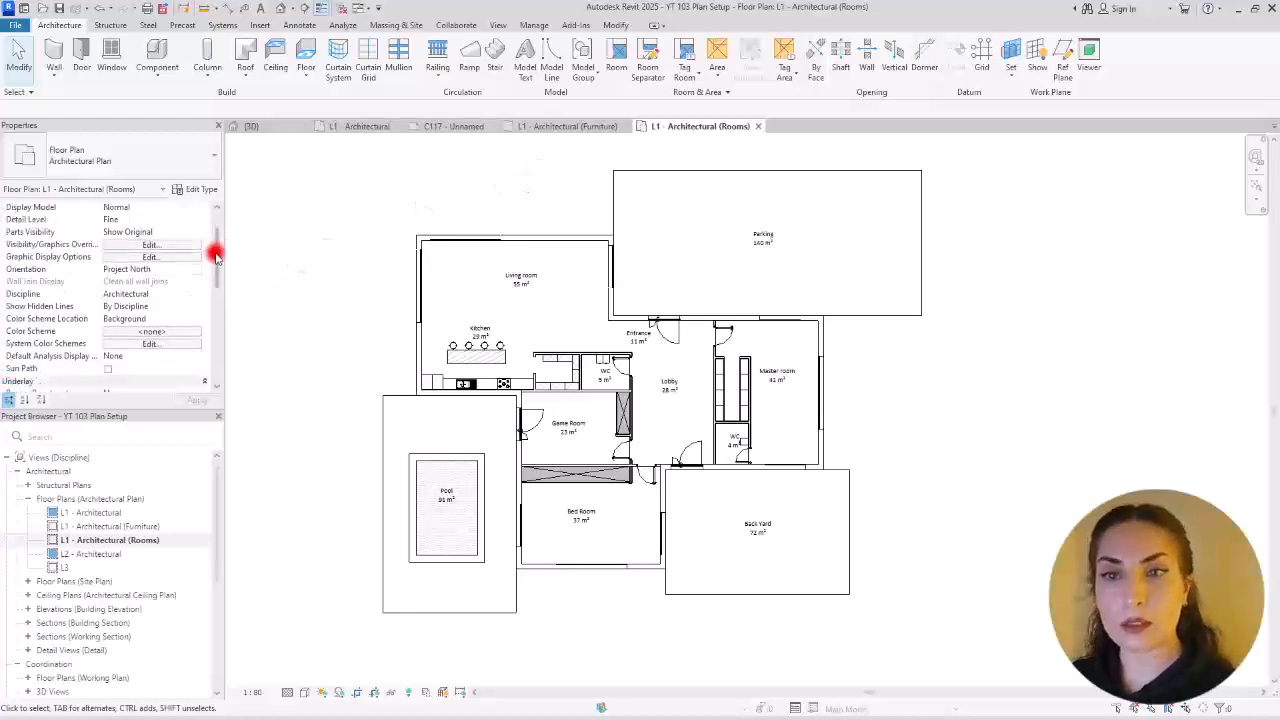
click(120, 333)
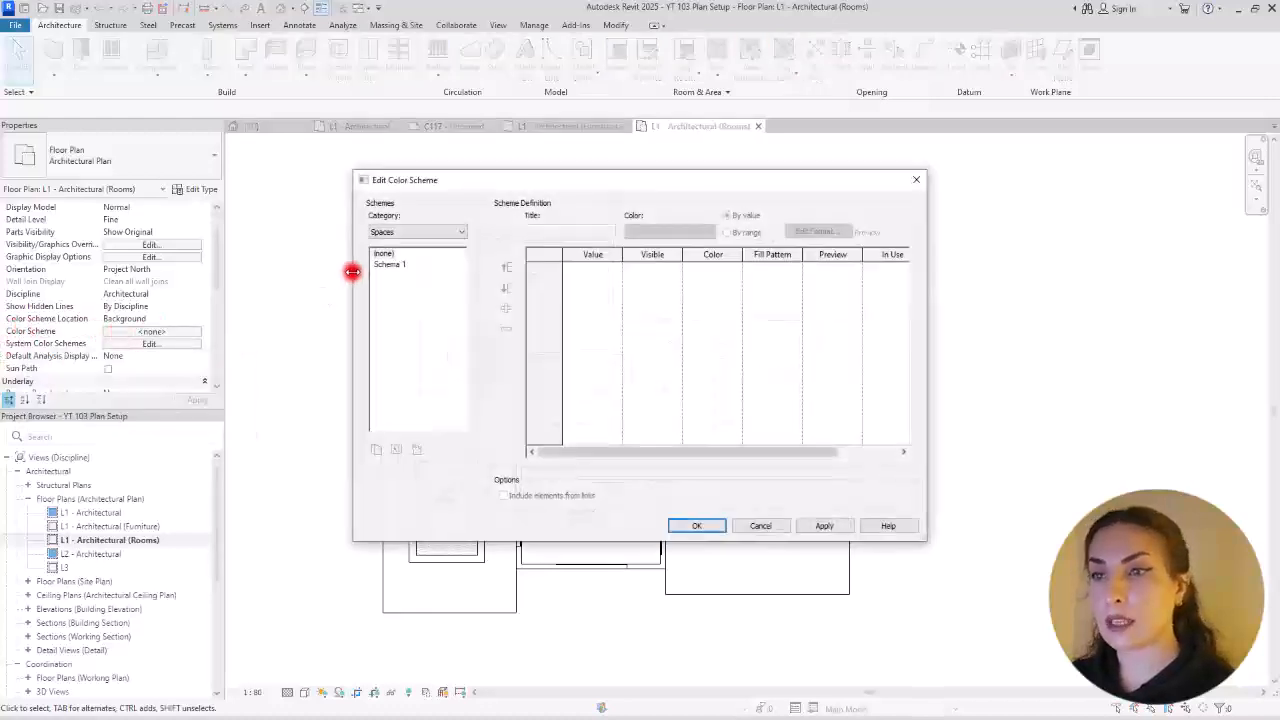
click(390, 232)
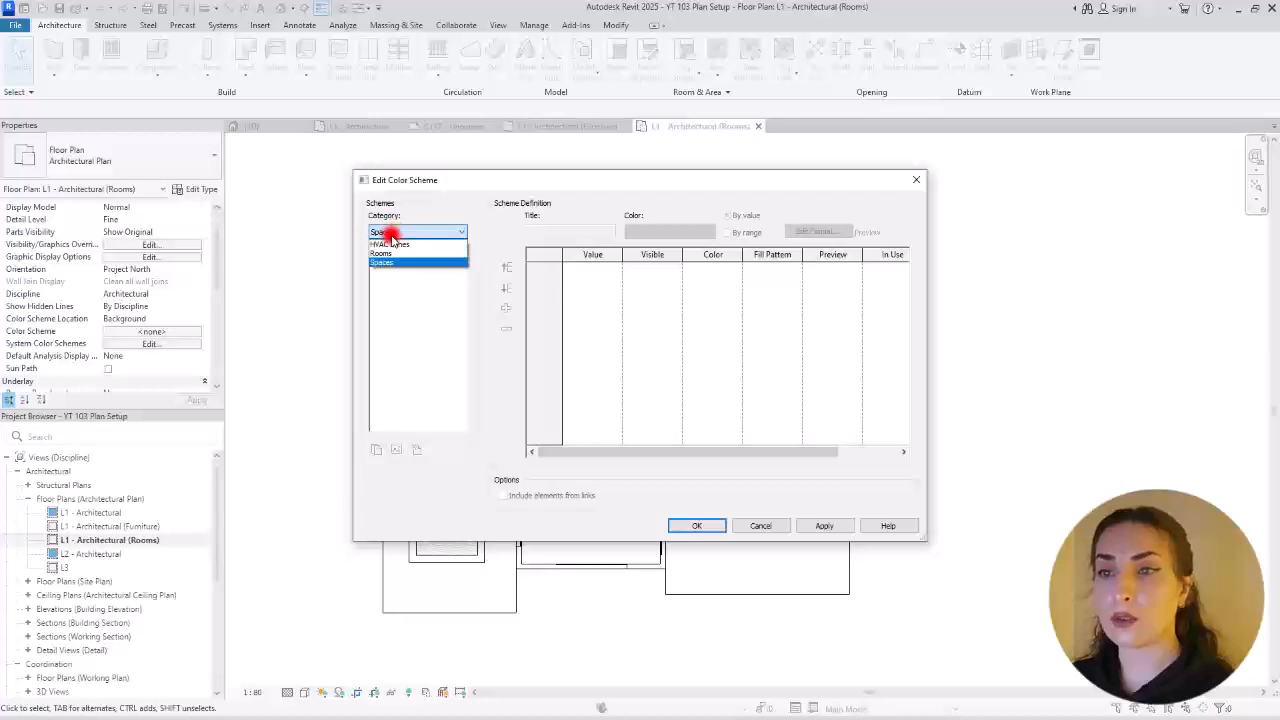
click(390, 253)
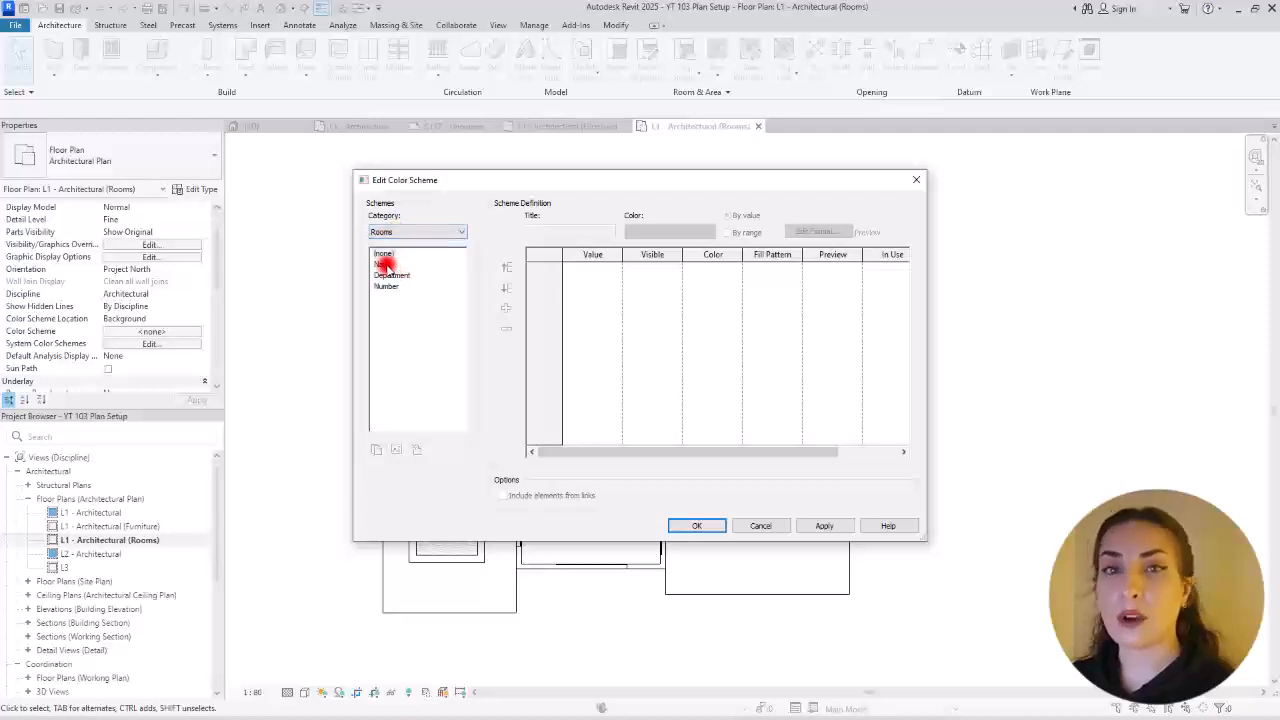
click(385, 263)
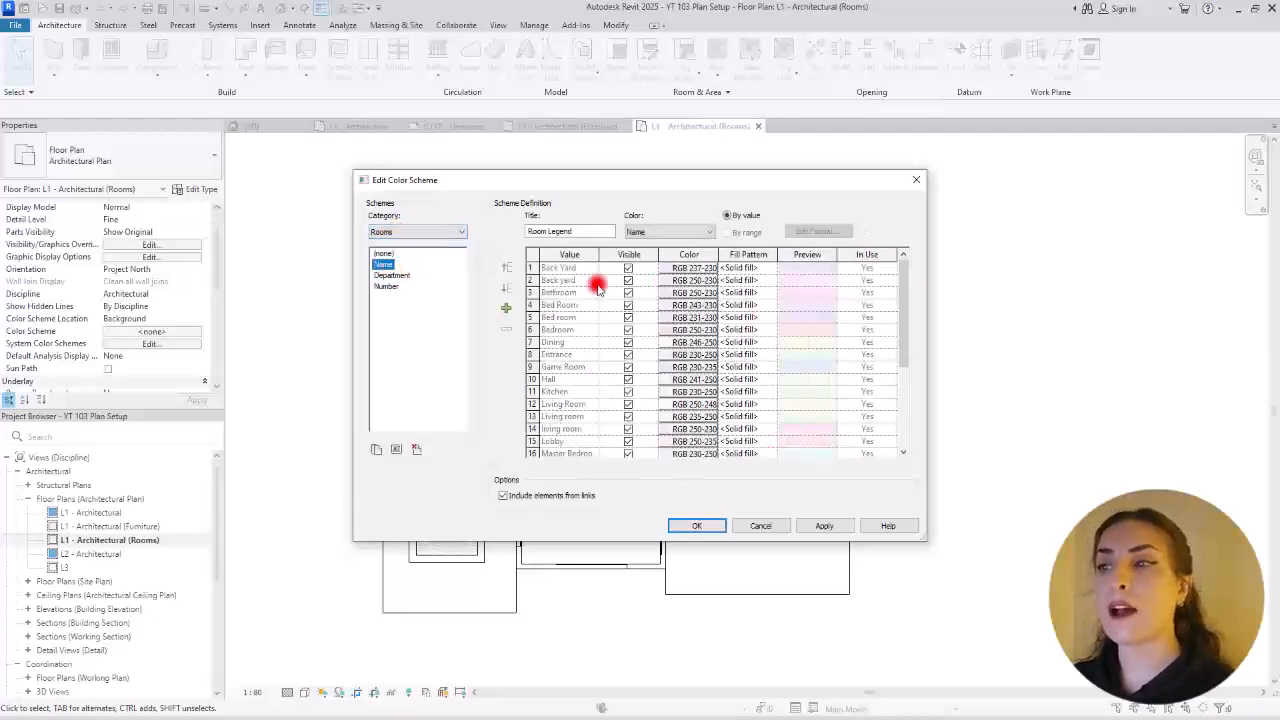
drag(686, 197, 1012, 222)
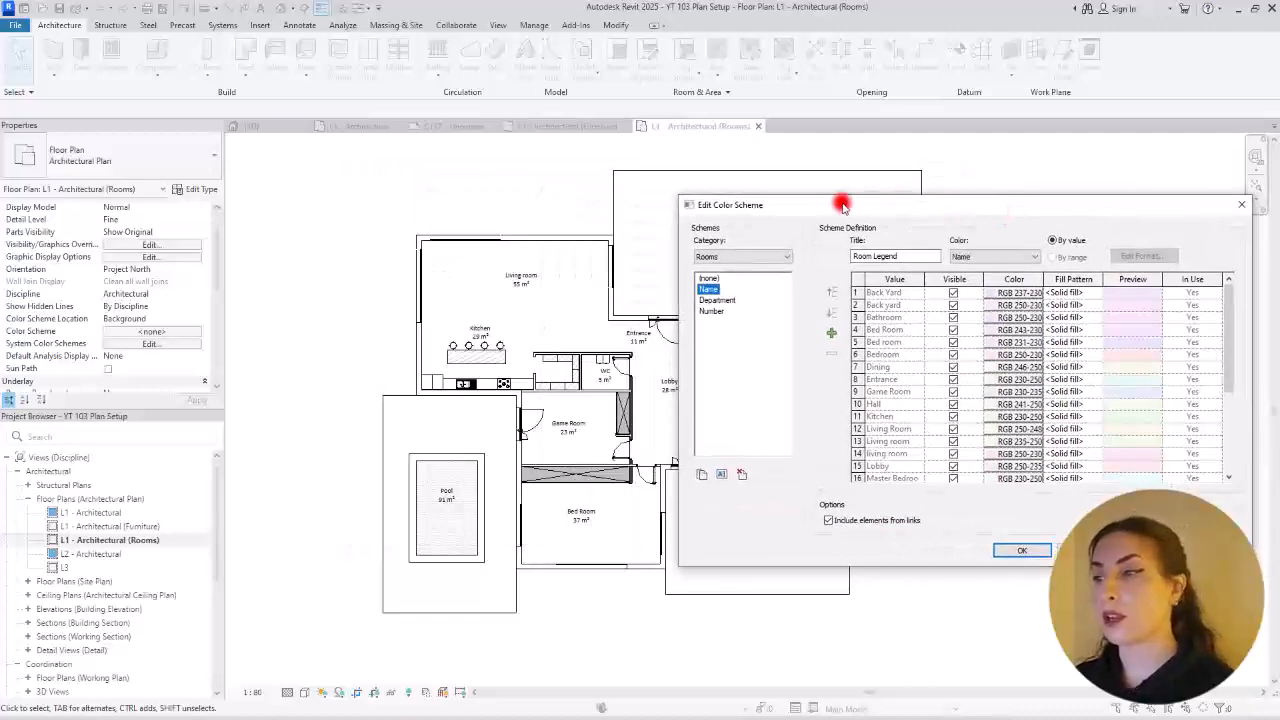
drag(843, 205, 638, 178)
click(826, 522)
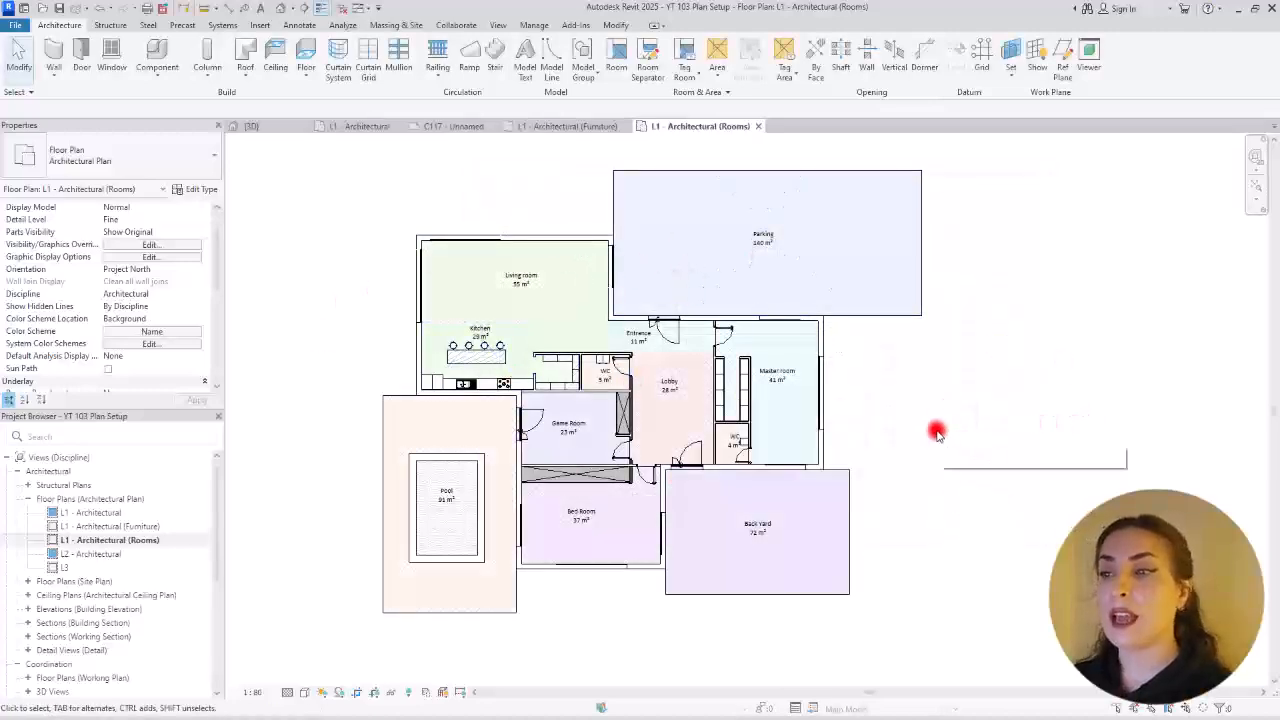
Step: Place a colour fill legend for the room scheme beside the Parking area, outside the plan
scroll(746, 429, up, 5)
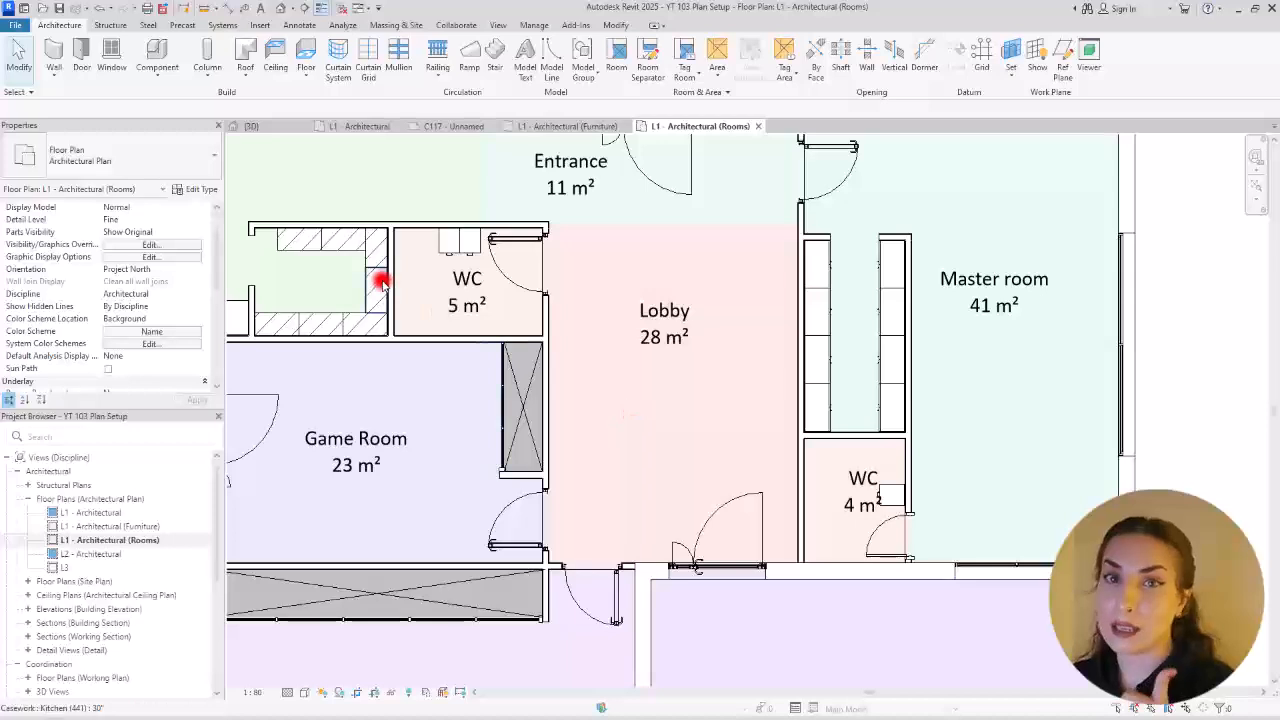
scroll(531, 340, down, 5)
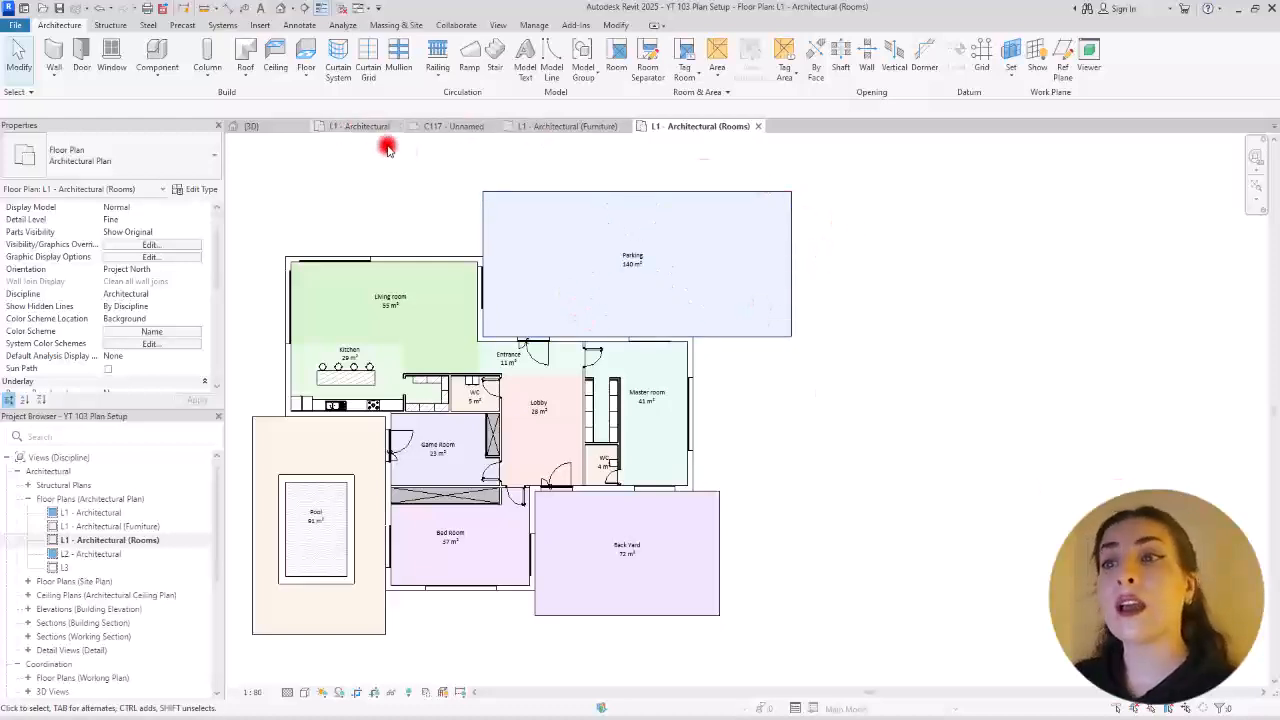
click(299, 25)
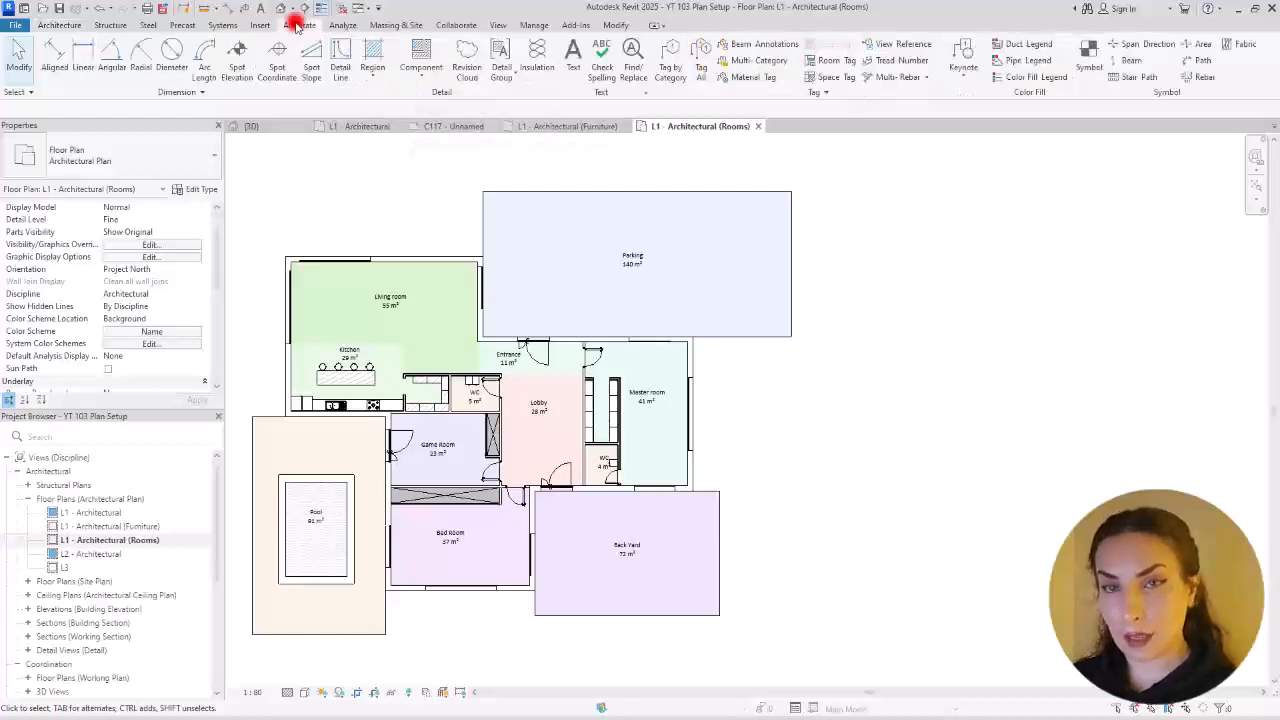
click(1030, 78)
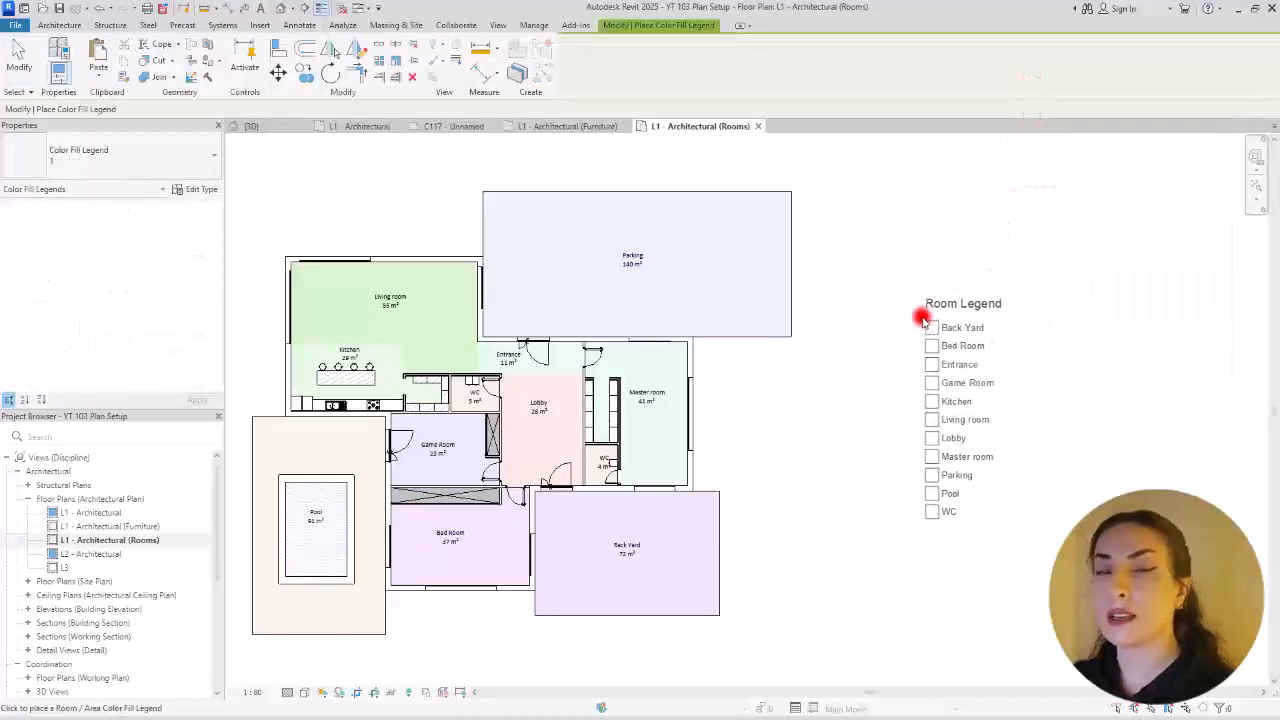
click(888, 246)
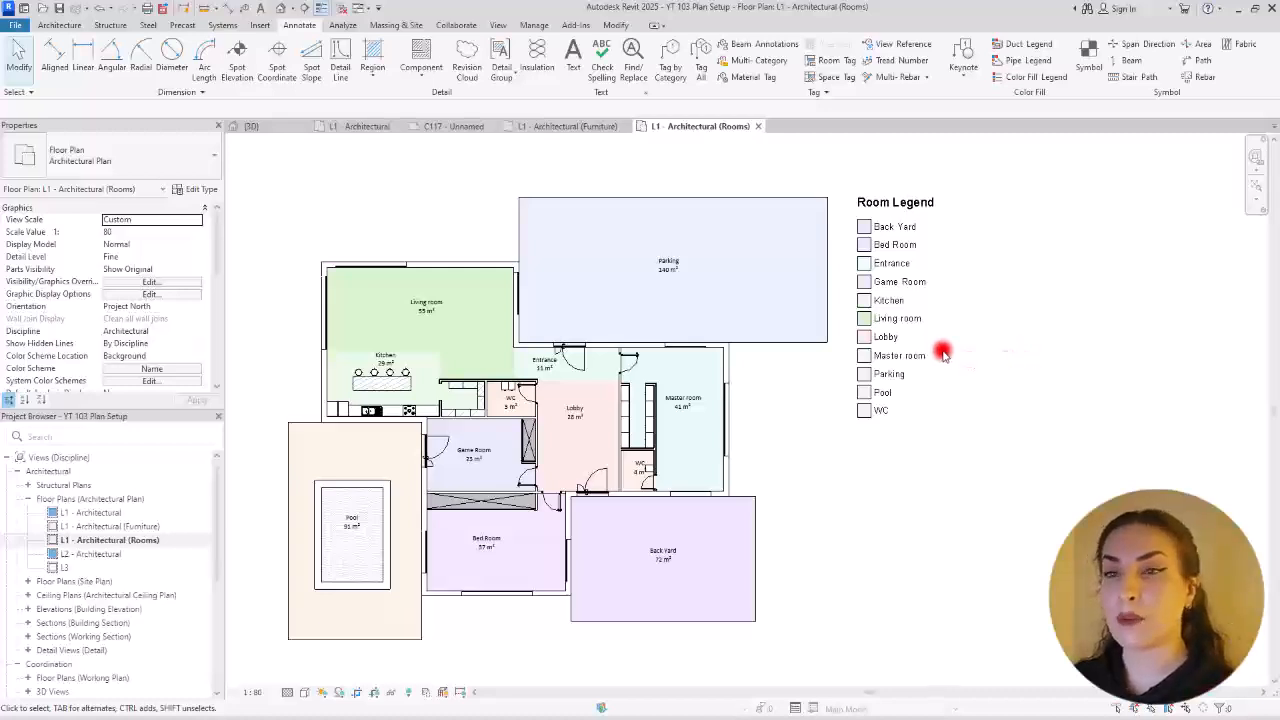
Step: Edit the legend's colour scheme to colour the rooms by Area, accept the colour reset and apply it to the plan
click(885, 335)
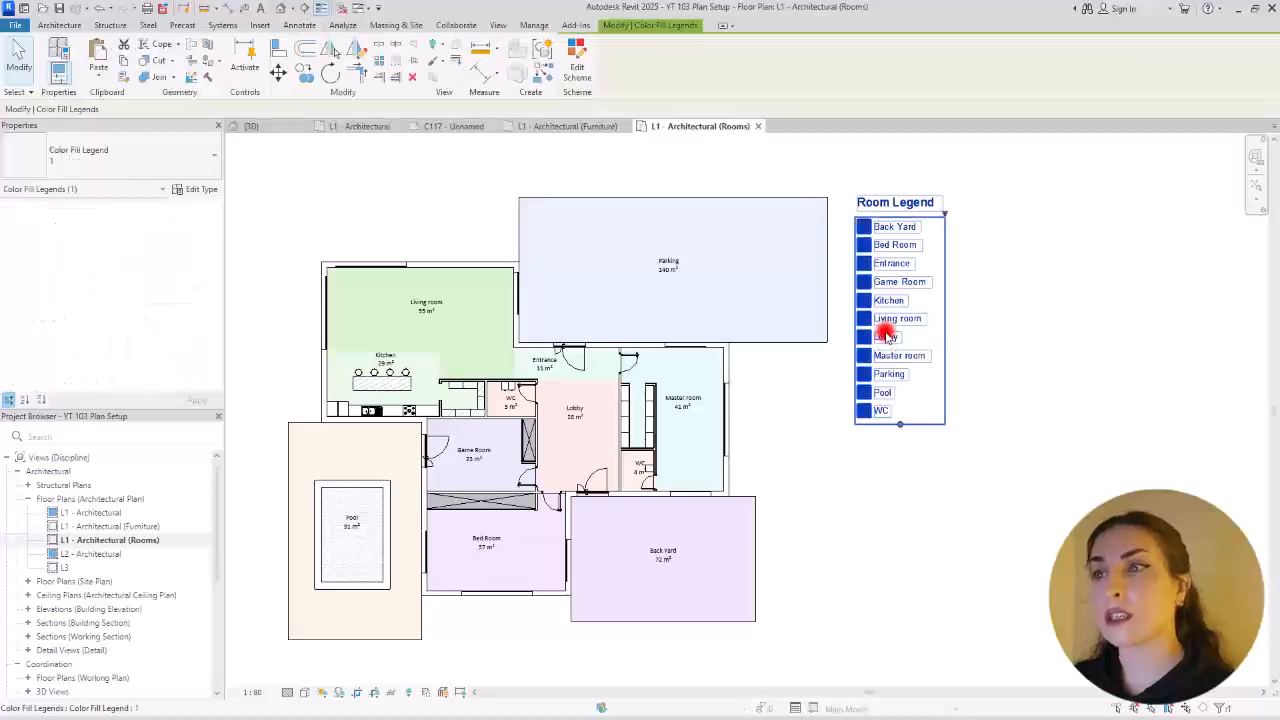
click(576, 60)
drag(766, 184, 582, 180)
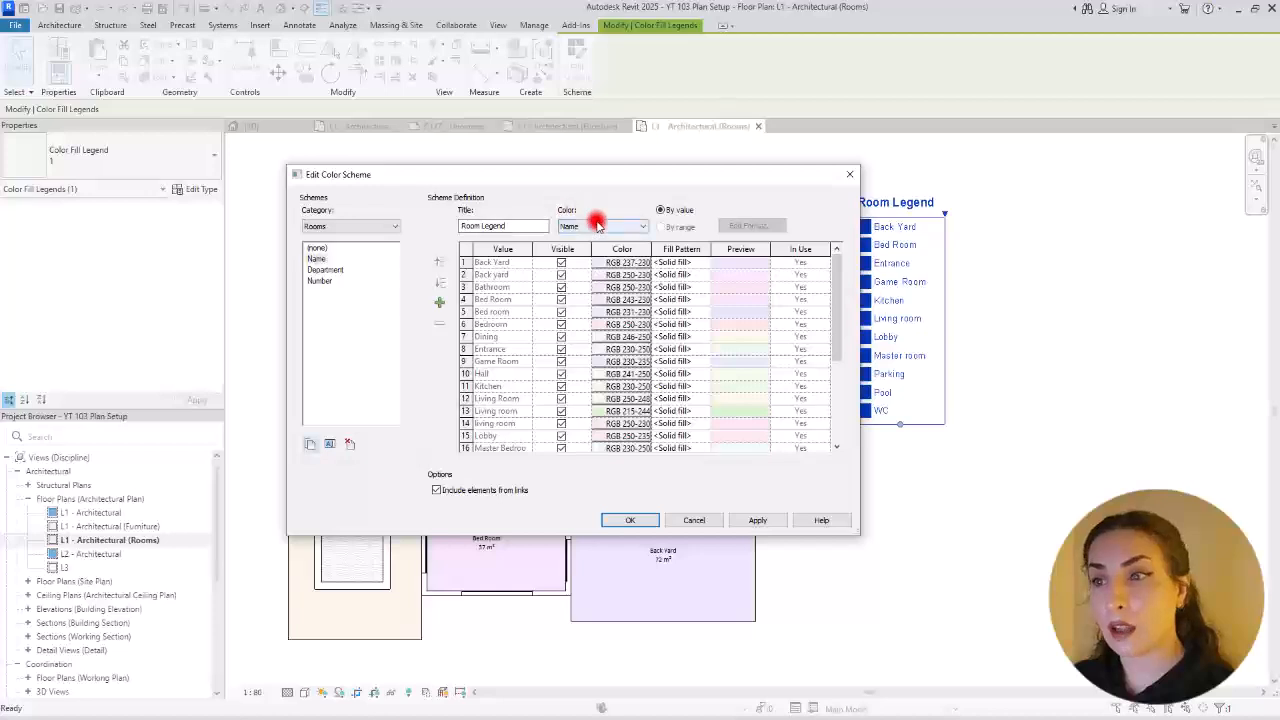
click(587, 228)
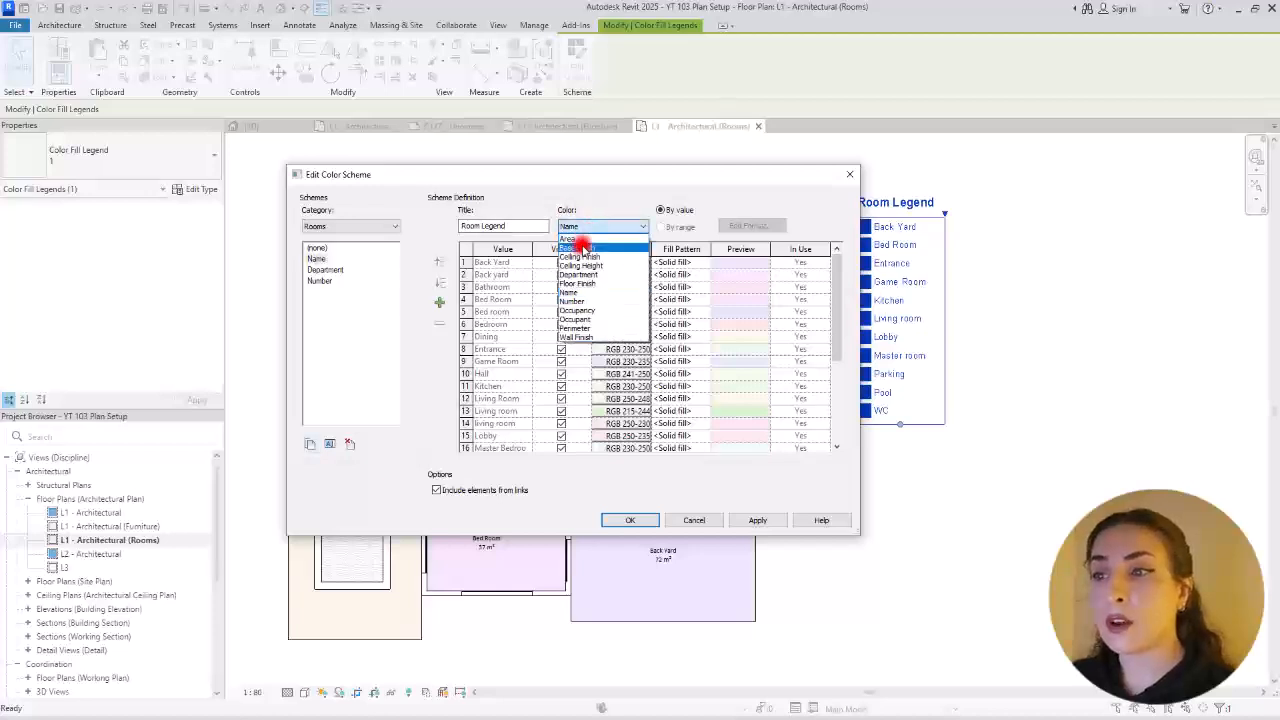
click(579, 240)
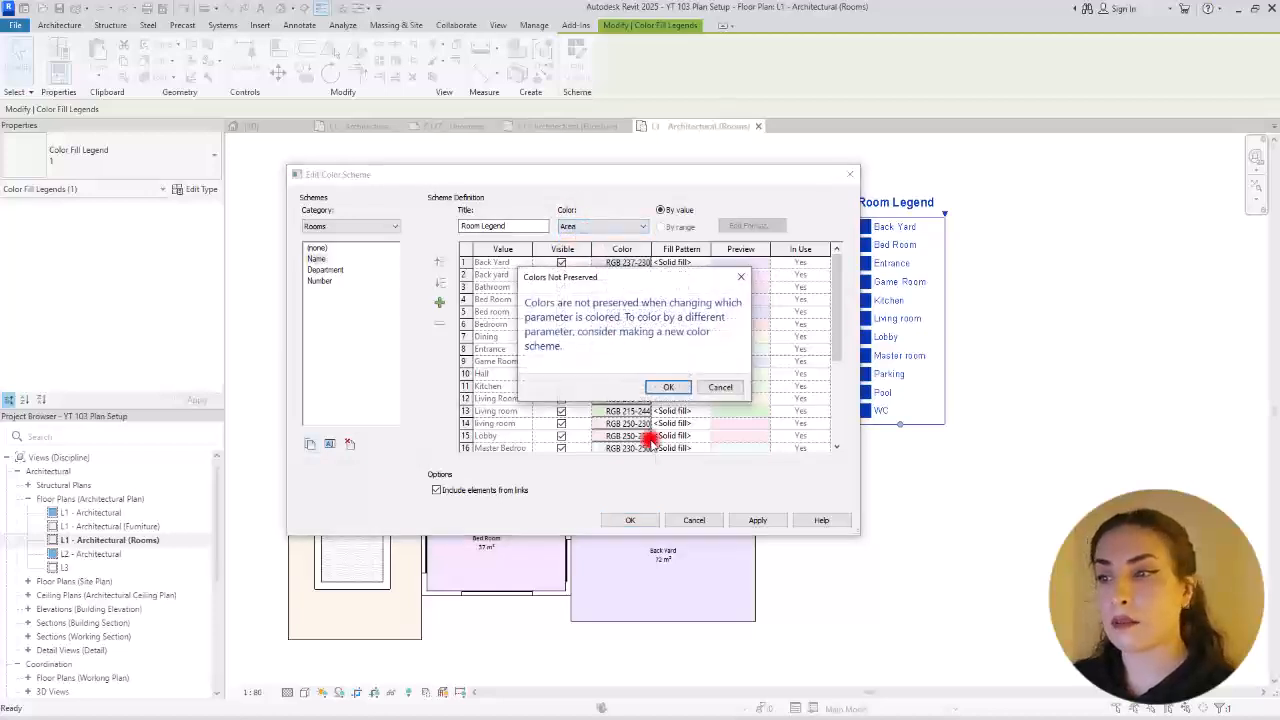
click(660, 387)
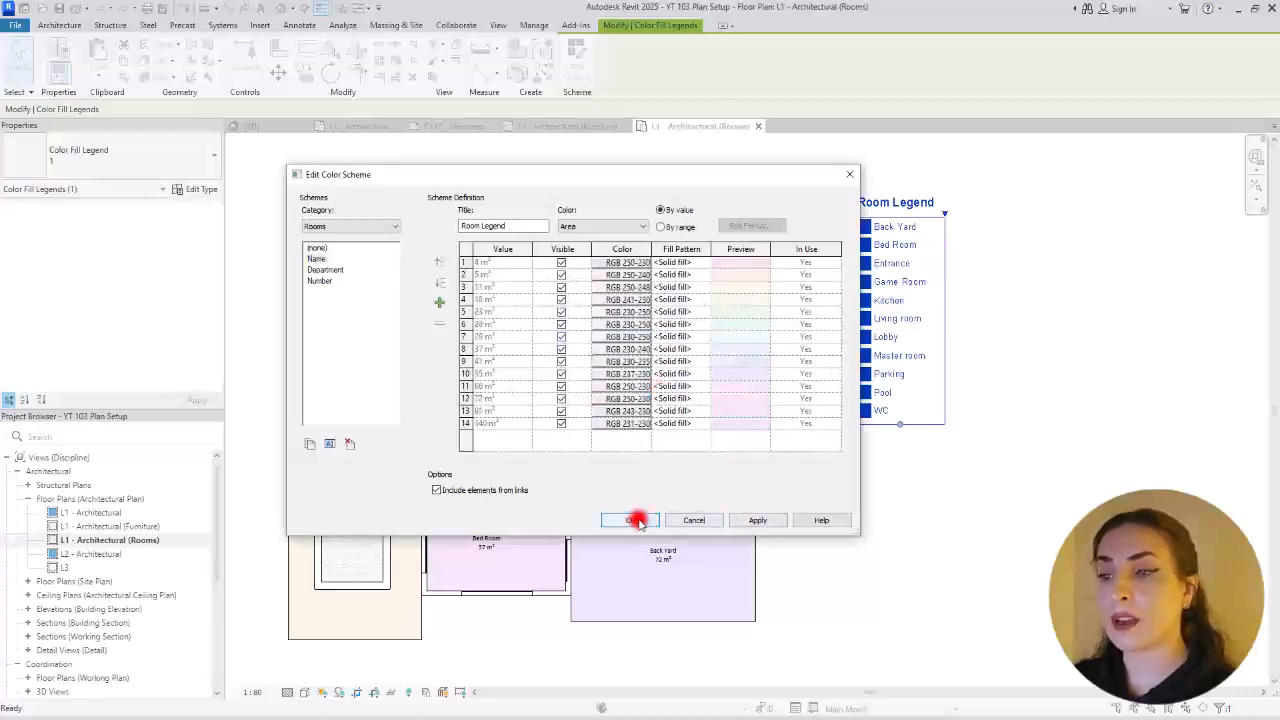
click(758, 520)
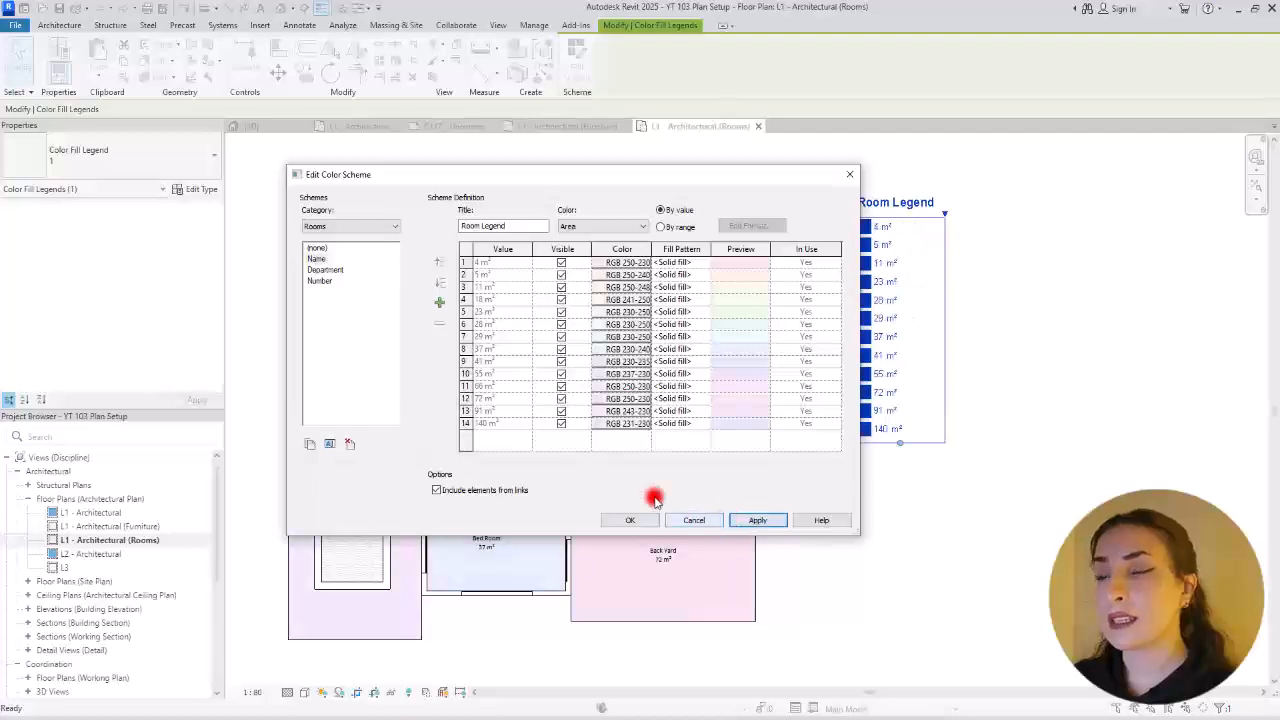
drag(694, 178, 1238, 212)
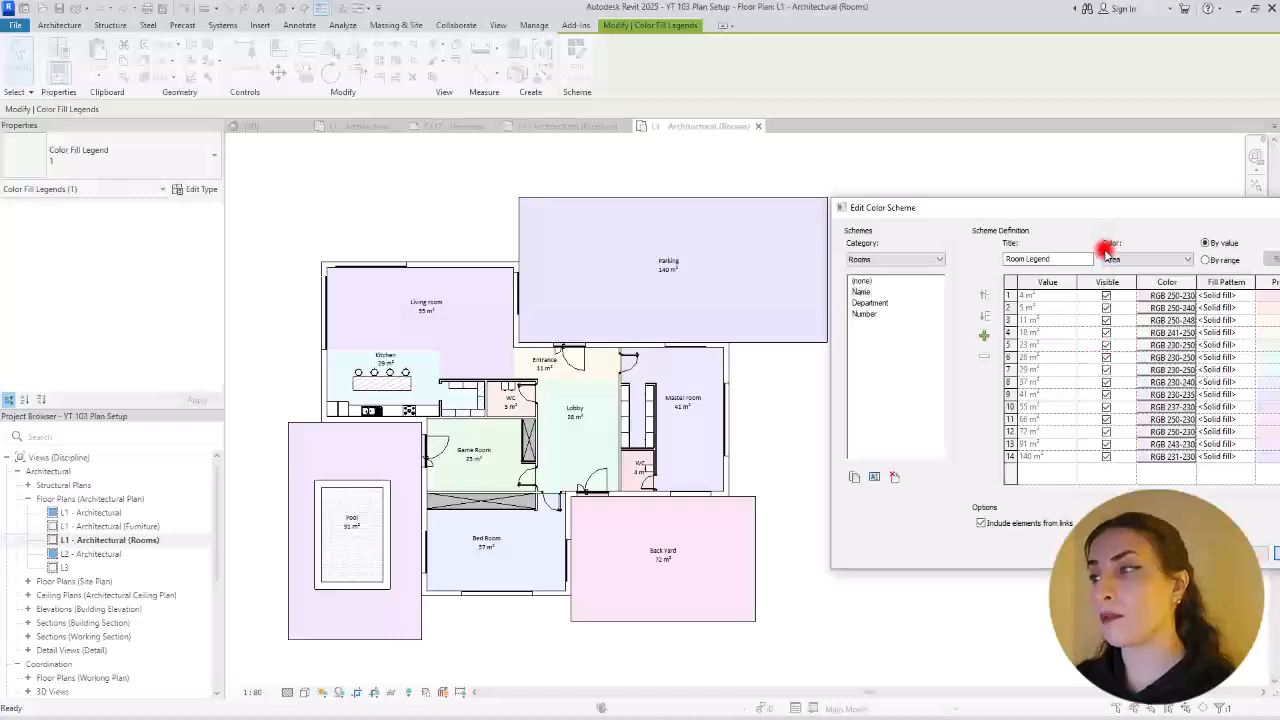
click(1140, 259)
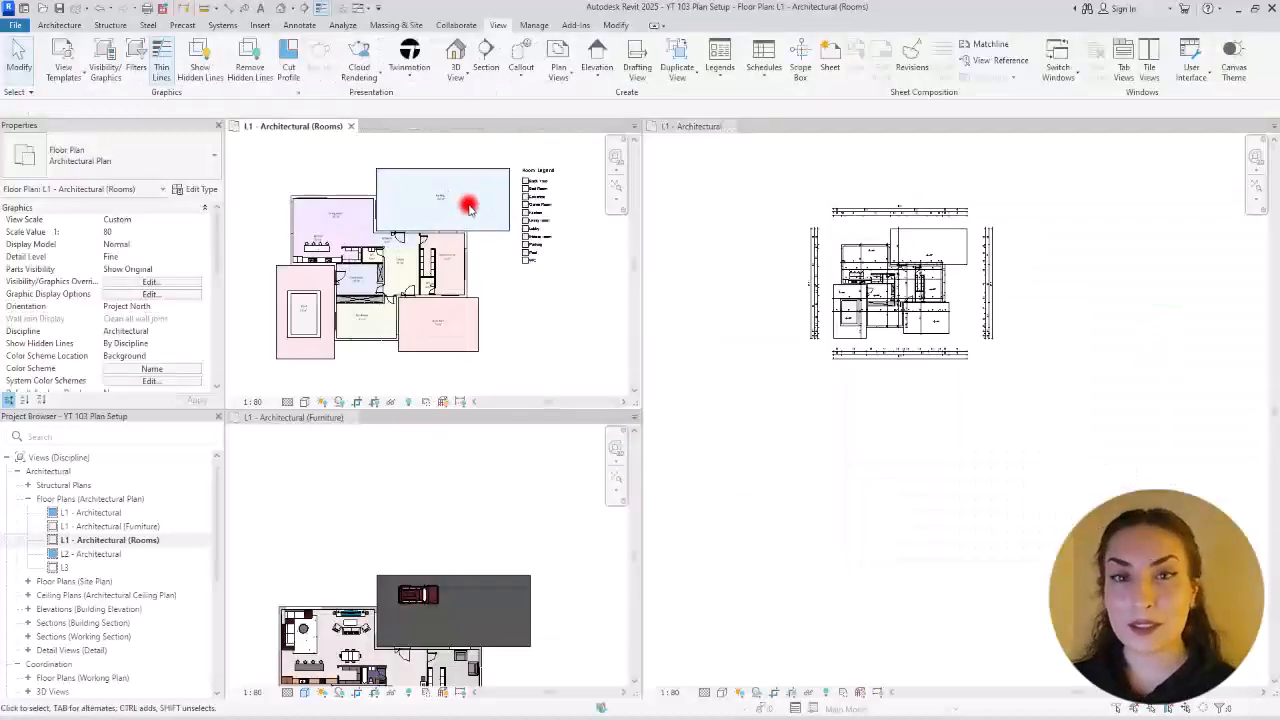
Step: Examine the tiled Rooms, Furniture and L1 - Architectural floor plans side by side
scroll(345, 545, up, 4)
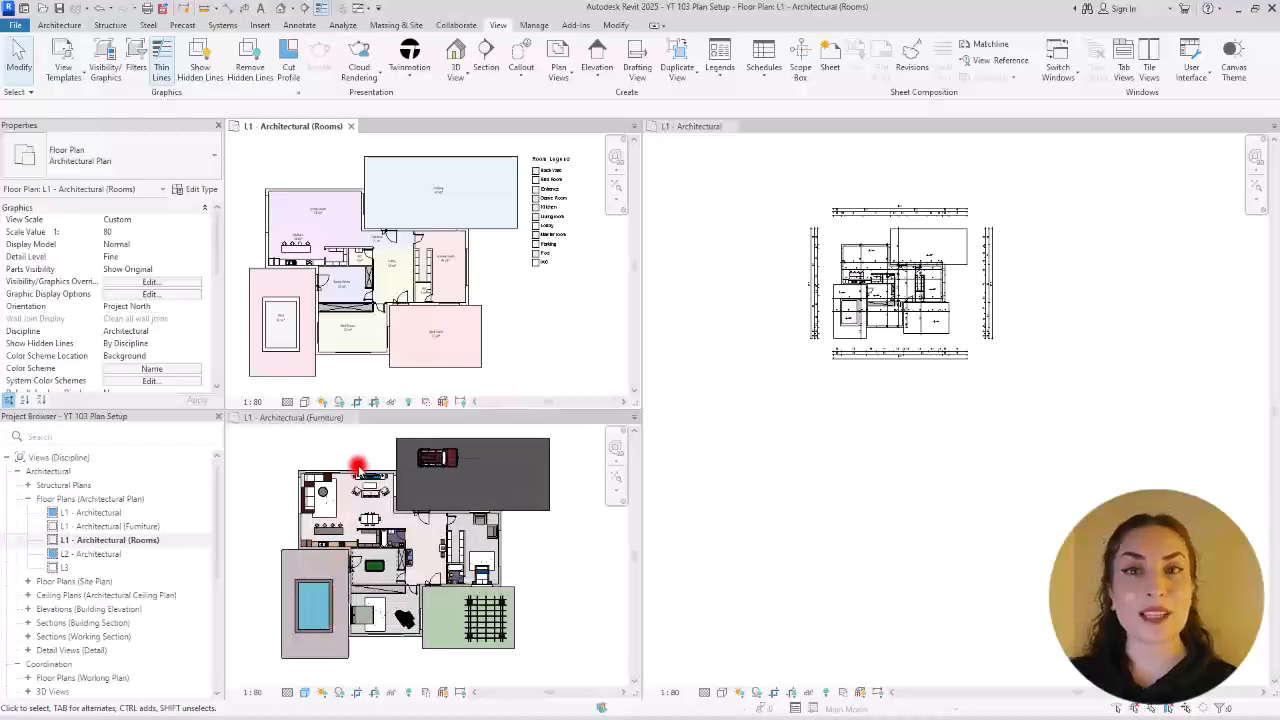
scroll(357, 466, down, 3)
scroll(898, 215, up, 2)
scroll(754, 194, up, 1)
scroll(803, 200, up, 1)
scroll(726, 357, up, 1)
scroll(845, 395, up, 1)
scroll(874, 384, up, 1)
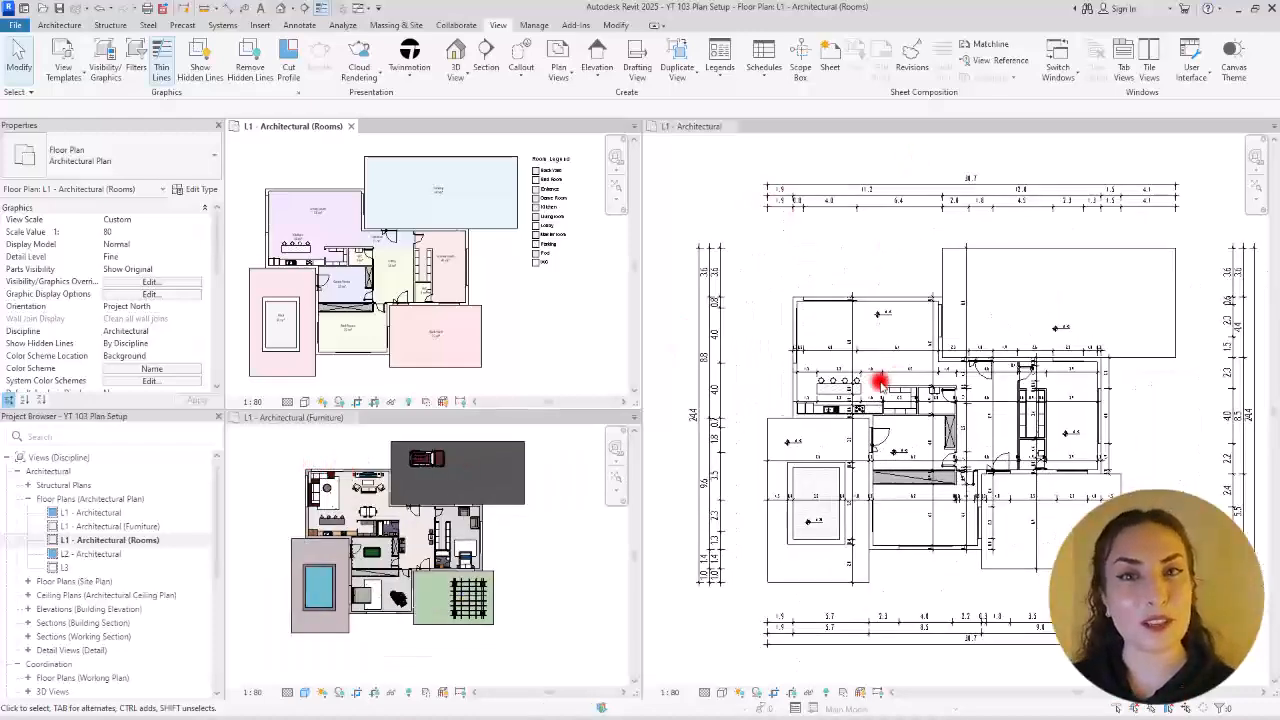
Step: Set the L1 - Architectural view's detail level to Coarse and dismiss the save reminder without saving
click(707, 690)
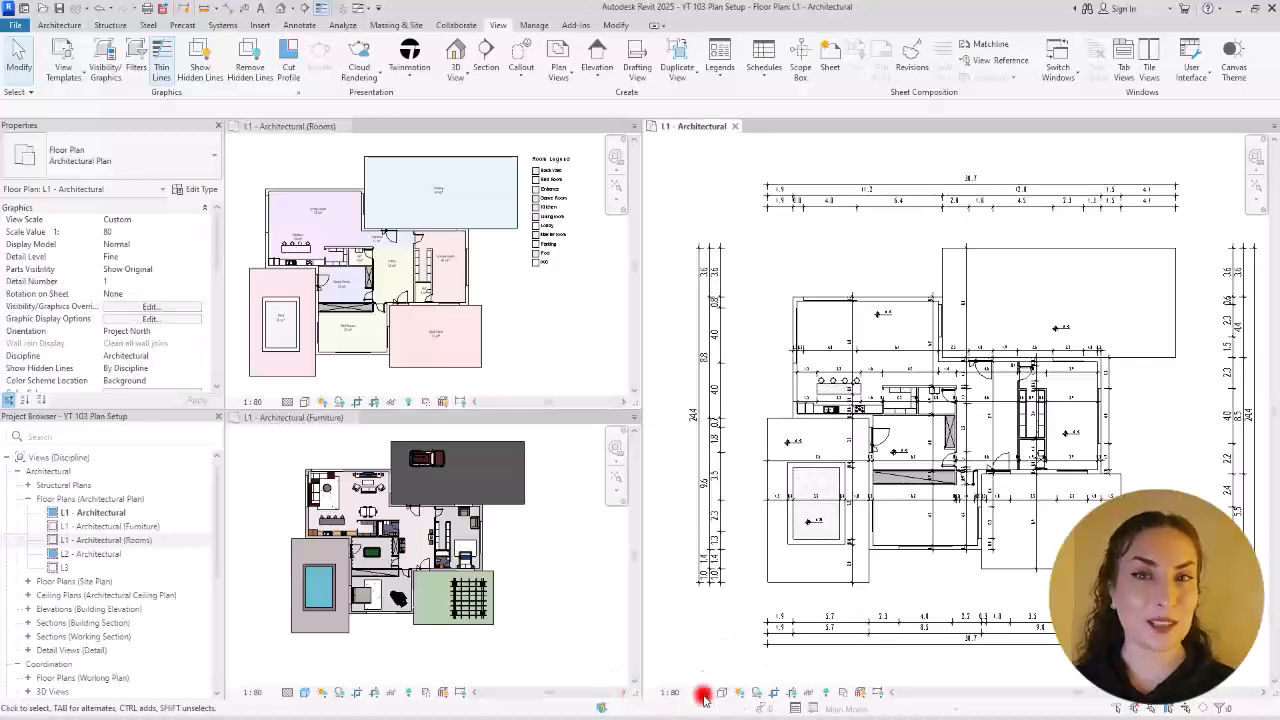
click(721, 651)
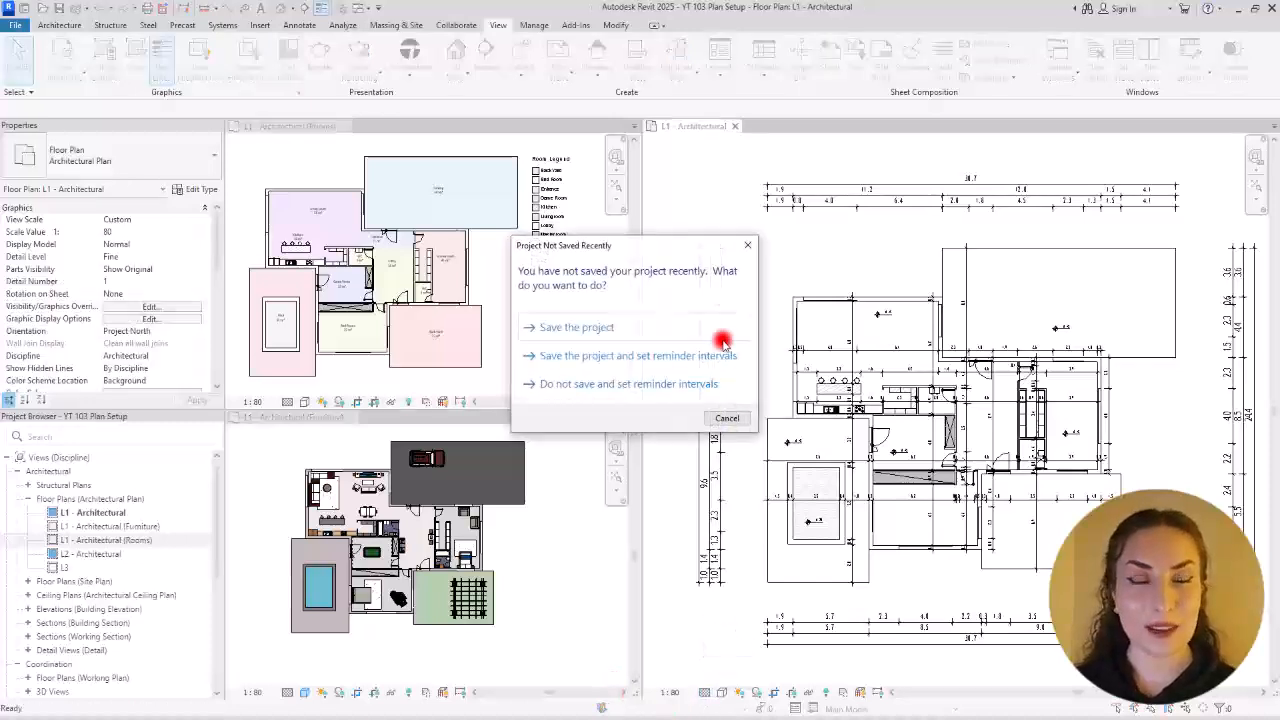
click(749, 246)
middle_drag(875, 349, 855, 345)
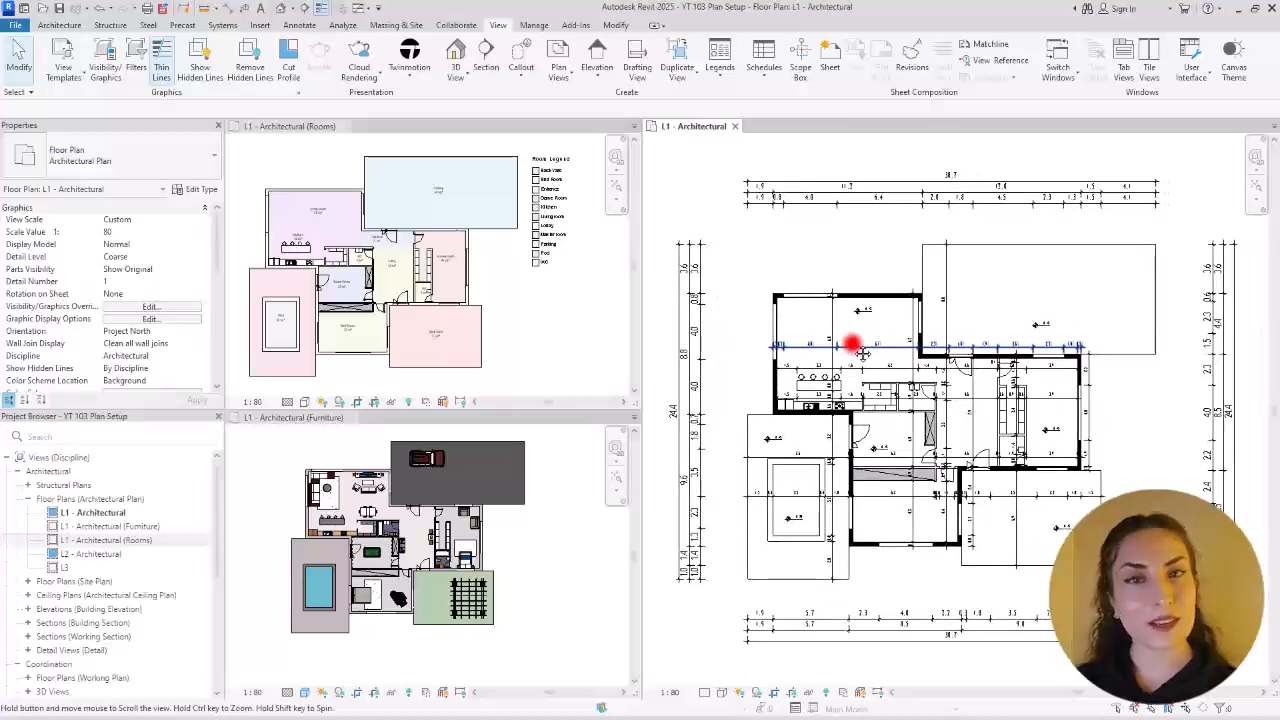
middle_drag(501, 296, 526, 306)
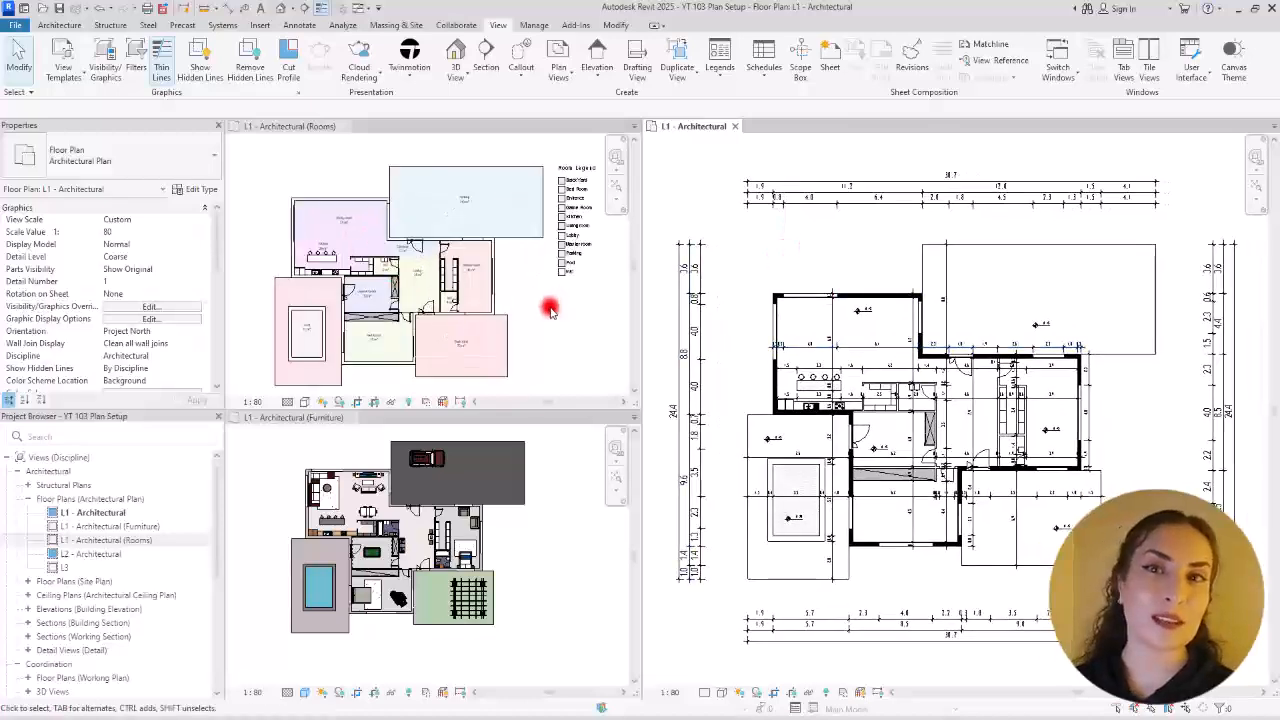
click(545, 298)
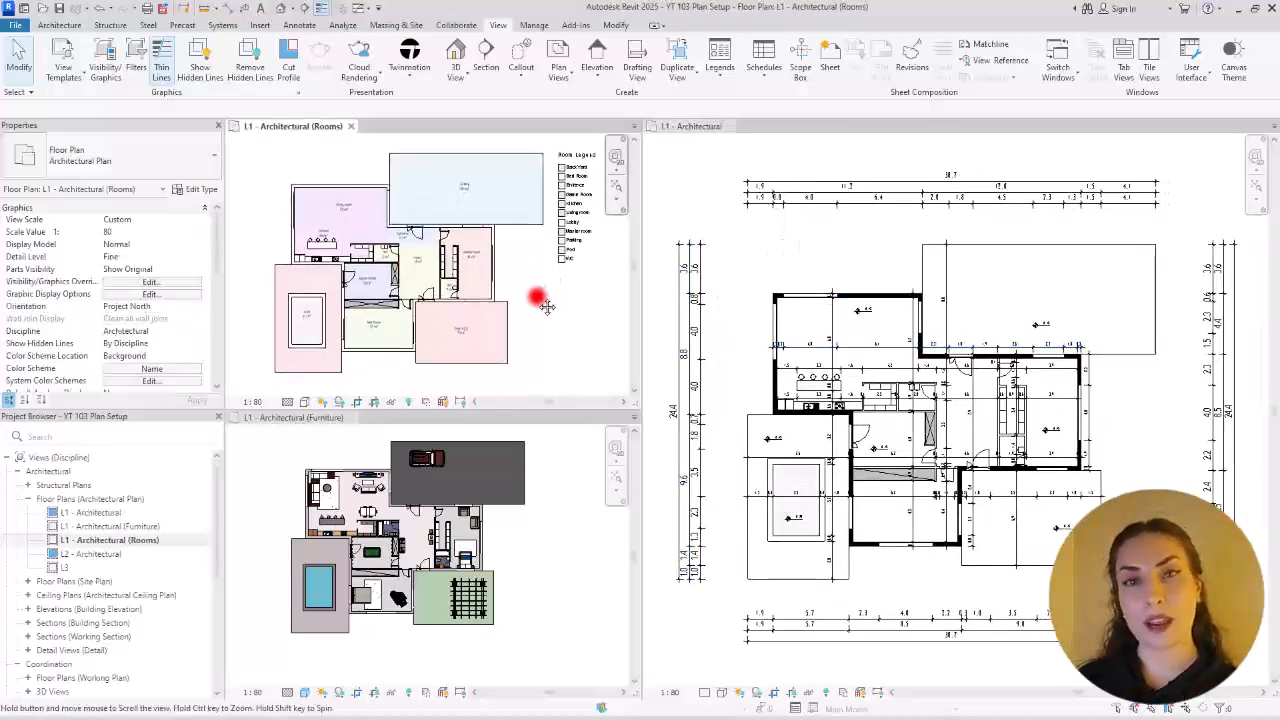